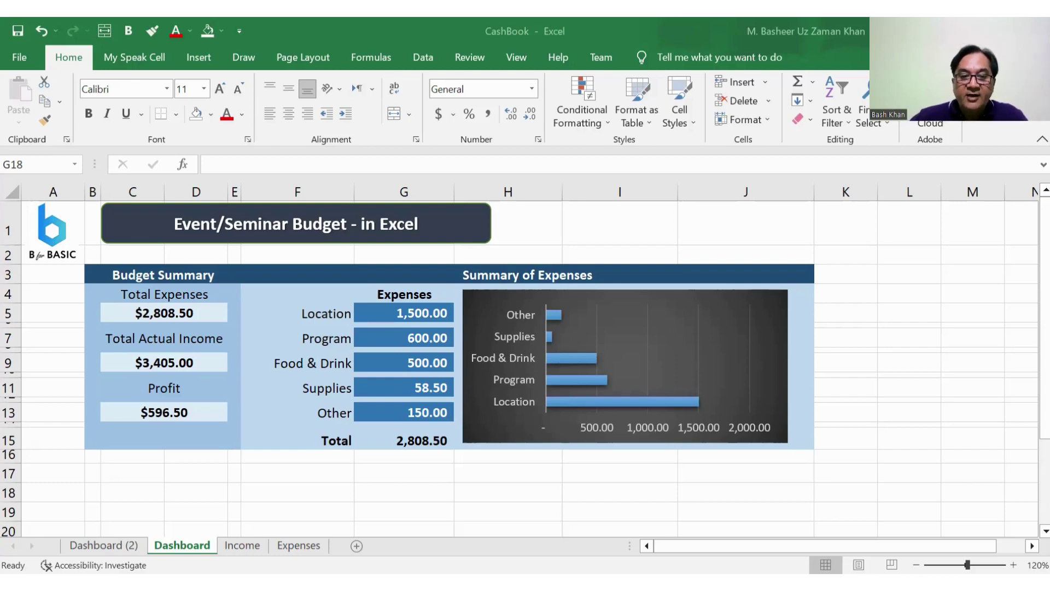
Go to the Expenses sheet listing five event budget items totalling $2,808.50.
click(403, 492)
click(299, 545)
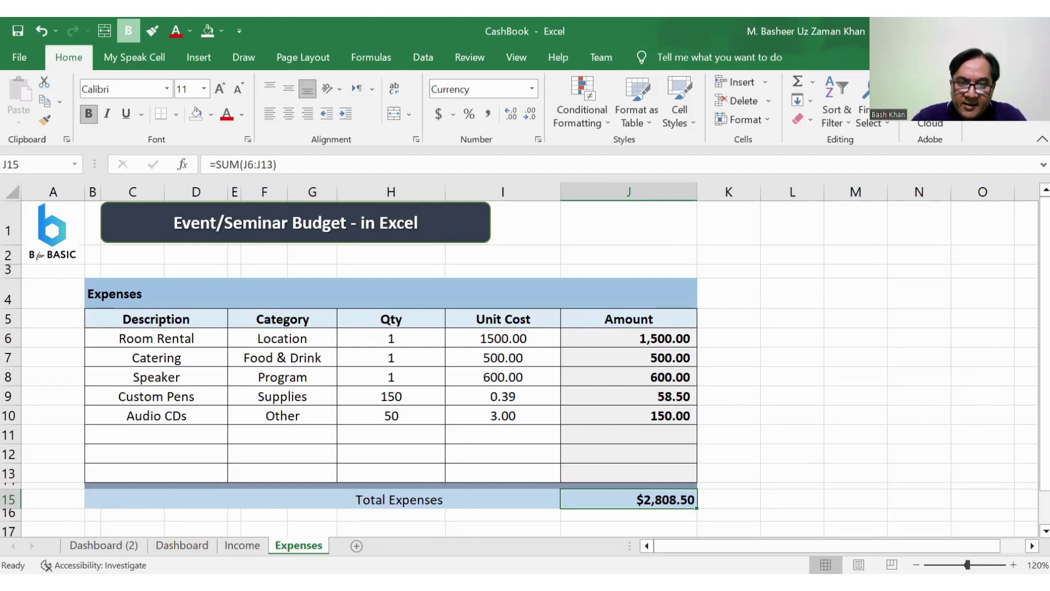
click(282, 357)
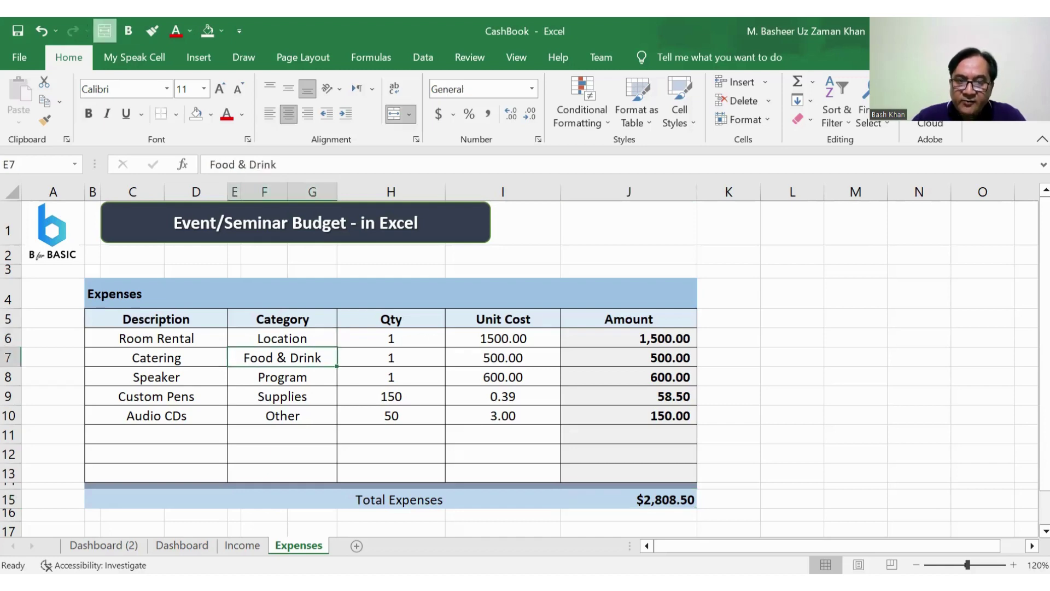
click(282, 377)
click(282, 396)
click(282, 416)
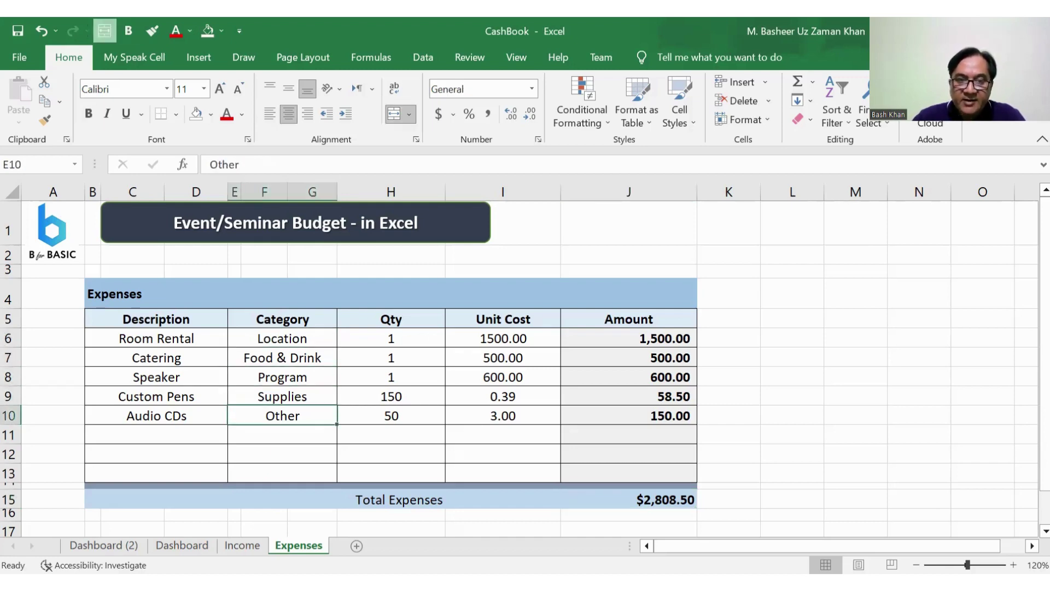
click(157, 339)
click(282, 338)
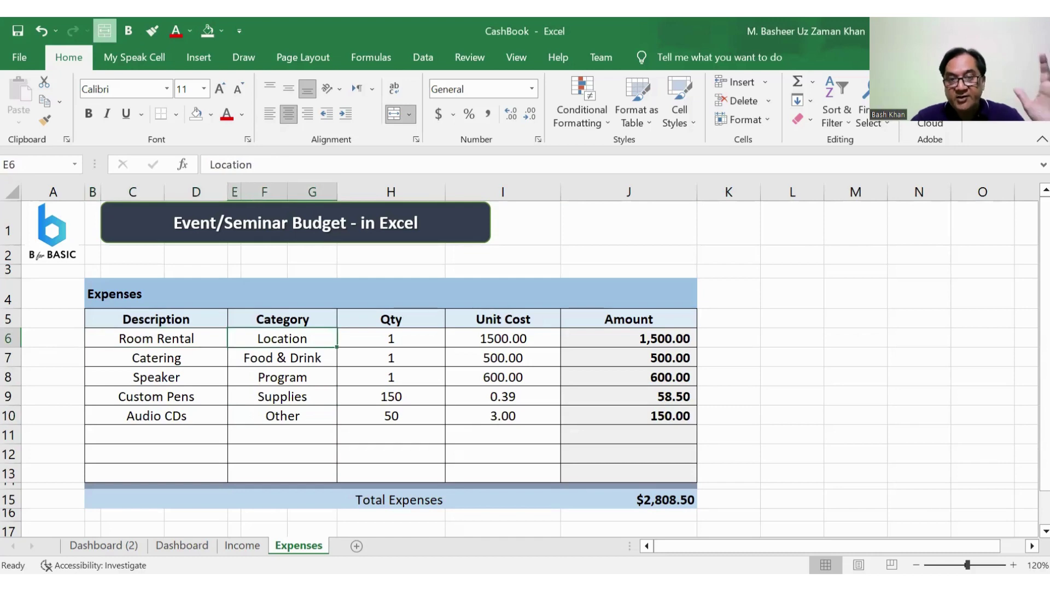
click(503, 338)
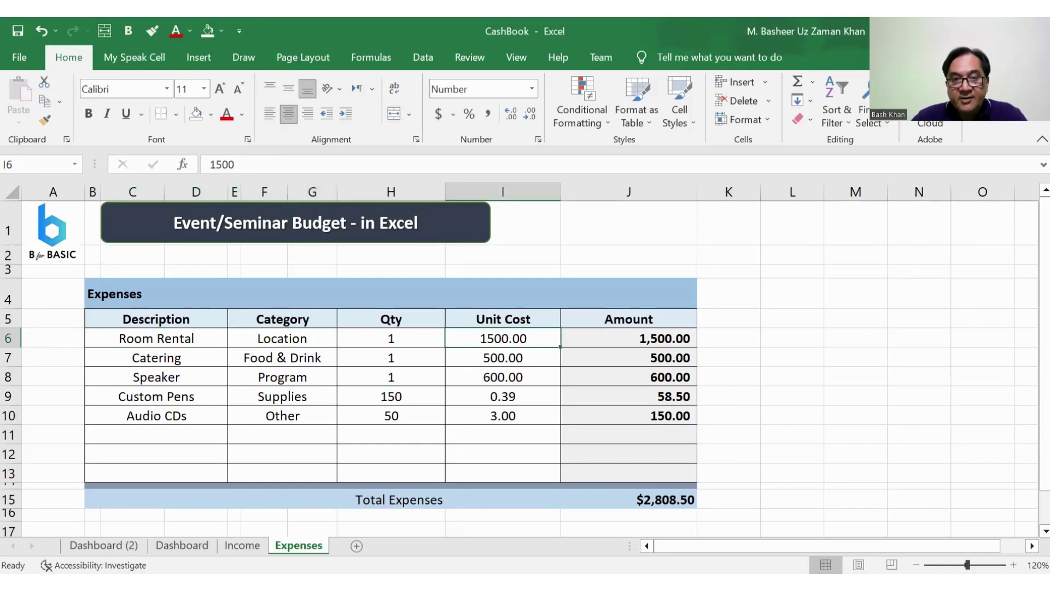
click(629, 338)
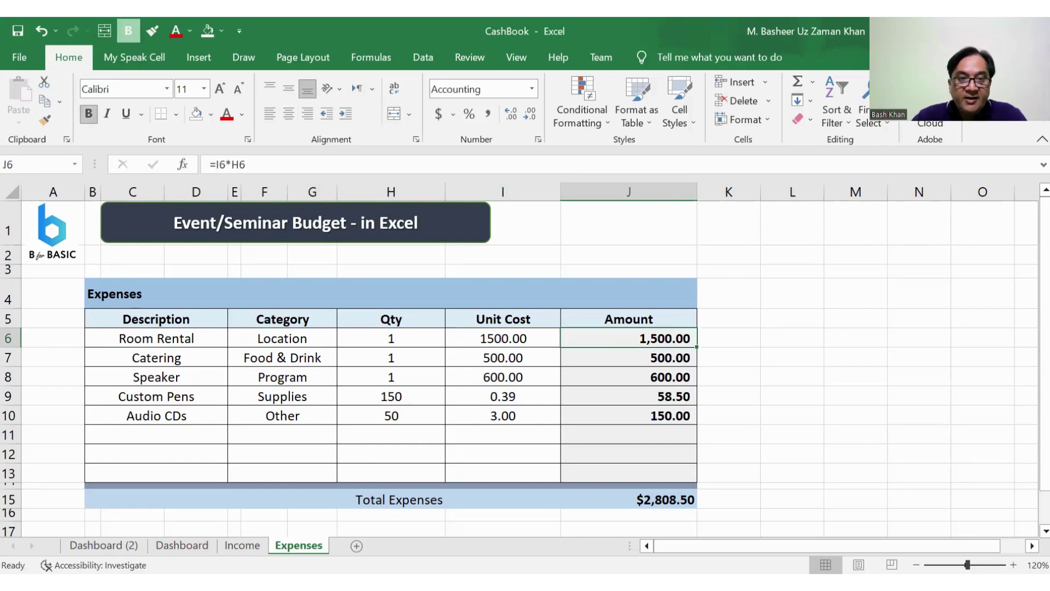
click(282, 357)
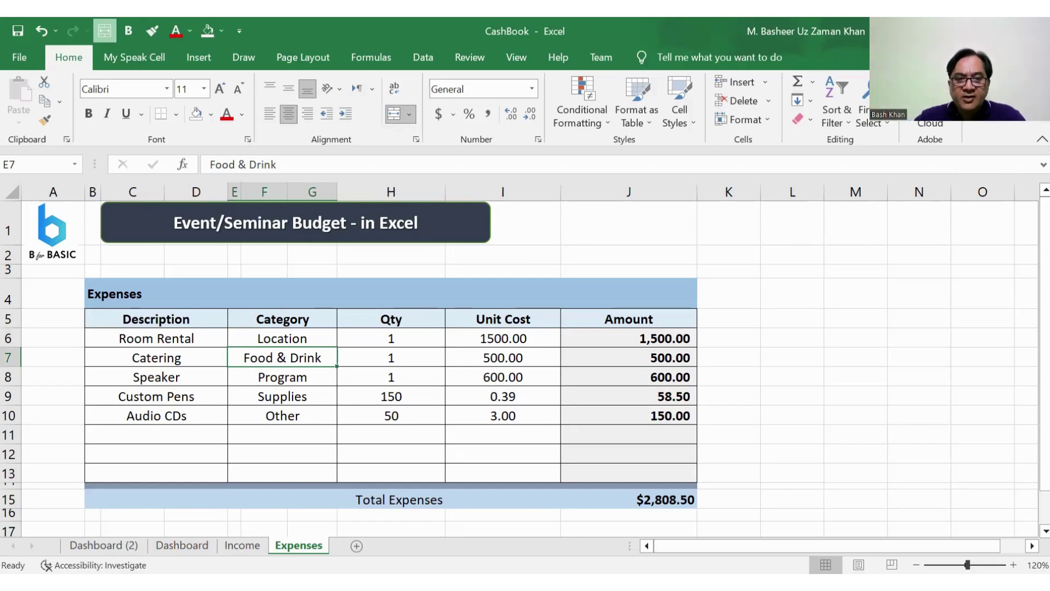
click(282, 377)
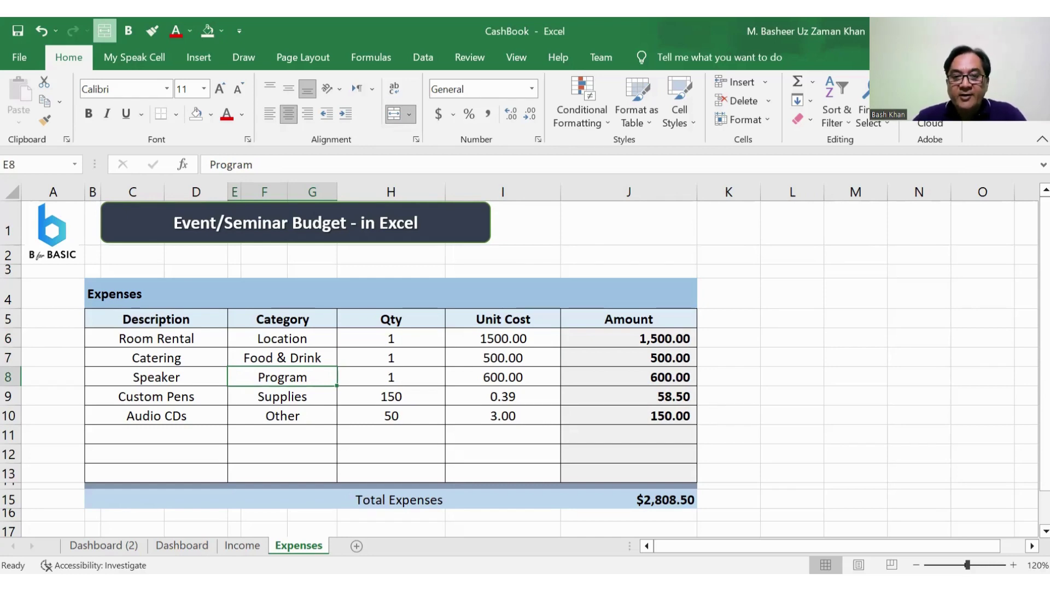
click(503, 377)
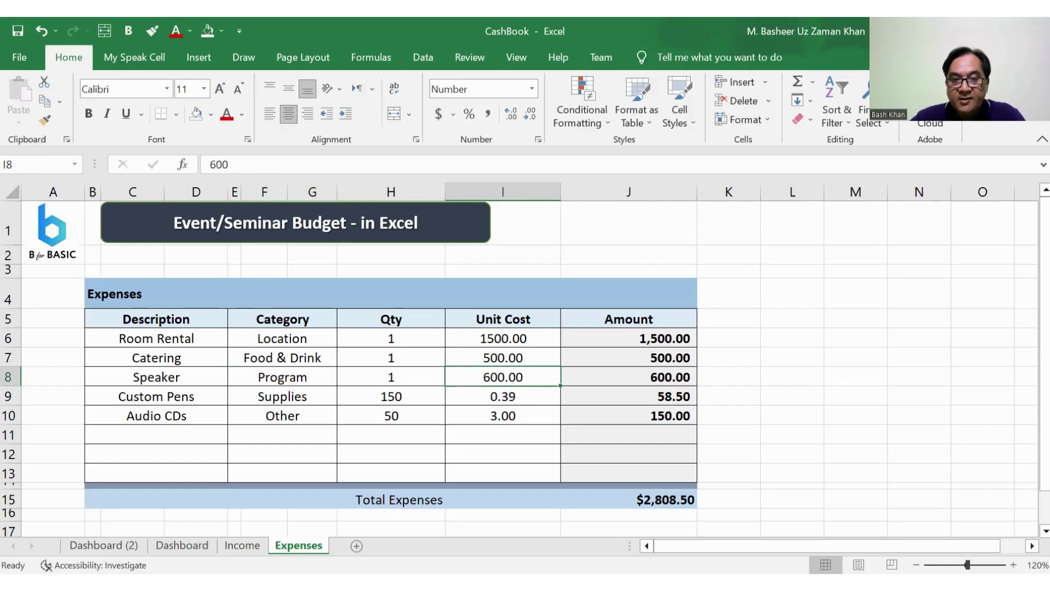
click(391, 396)
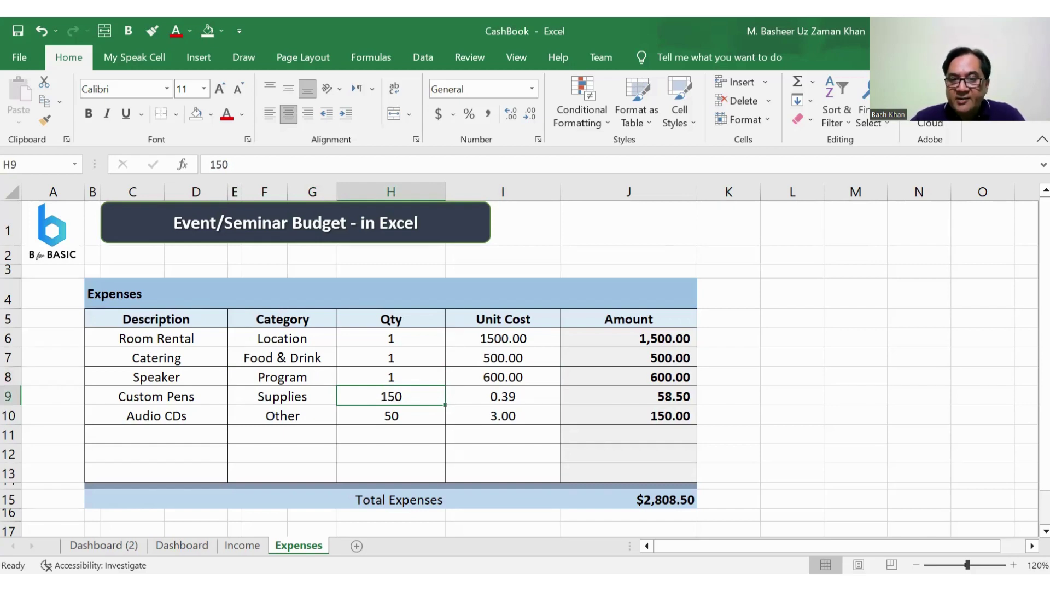
click(502, 396)
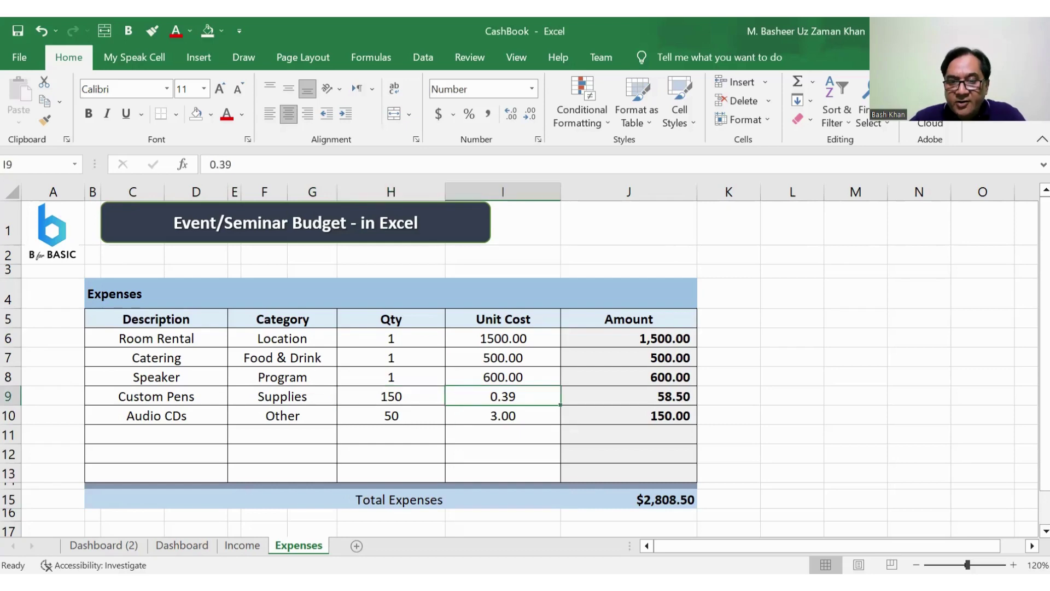
click(391, 396)
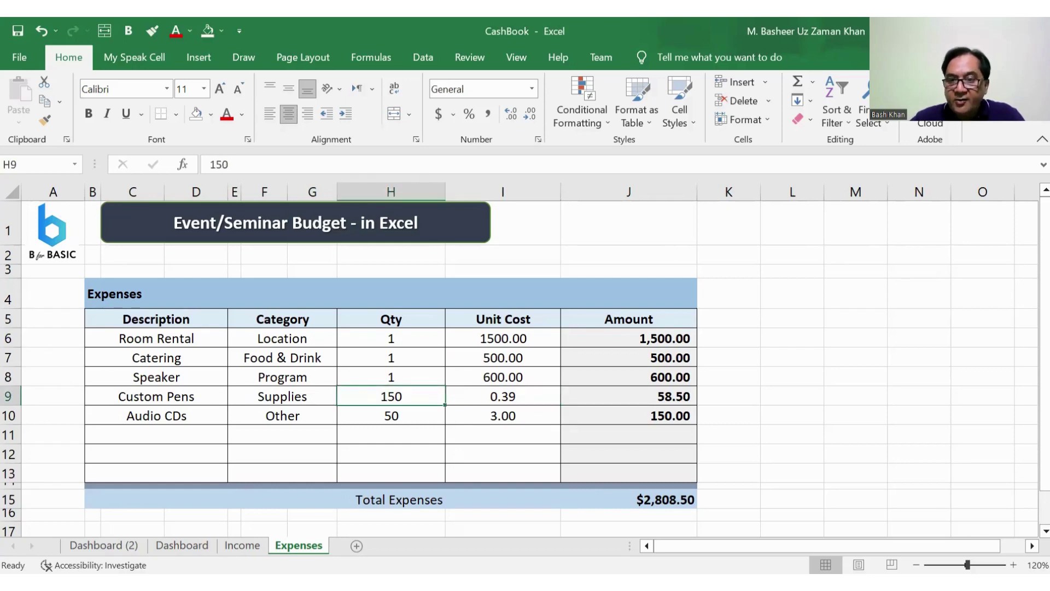
click(628, 396)
click(156, 415)
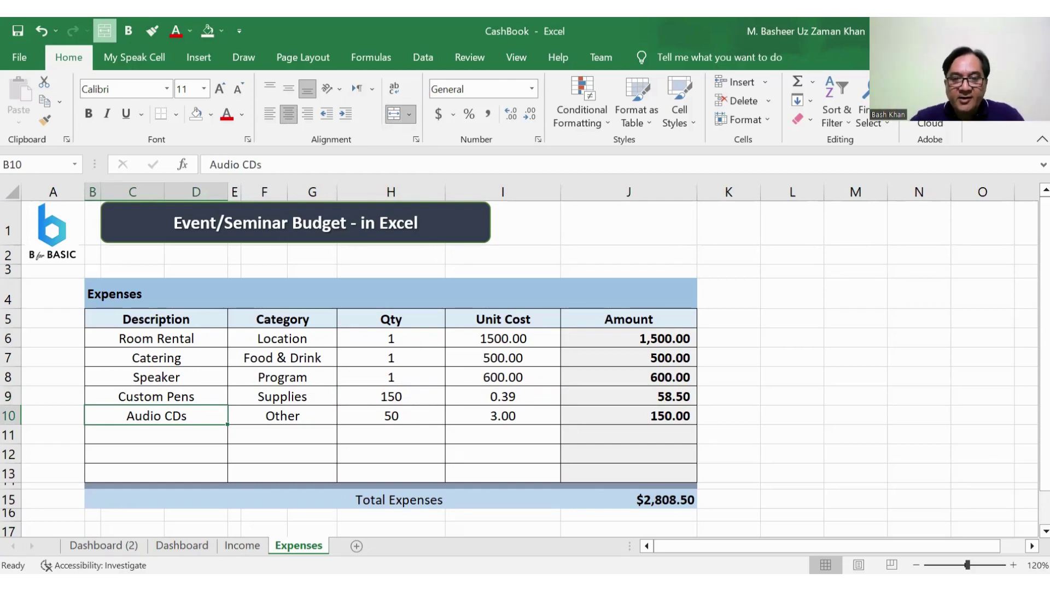
click(391, 415)
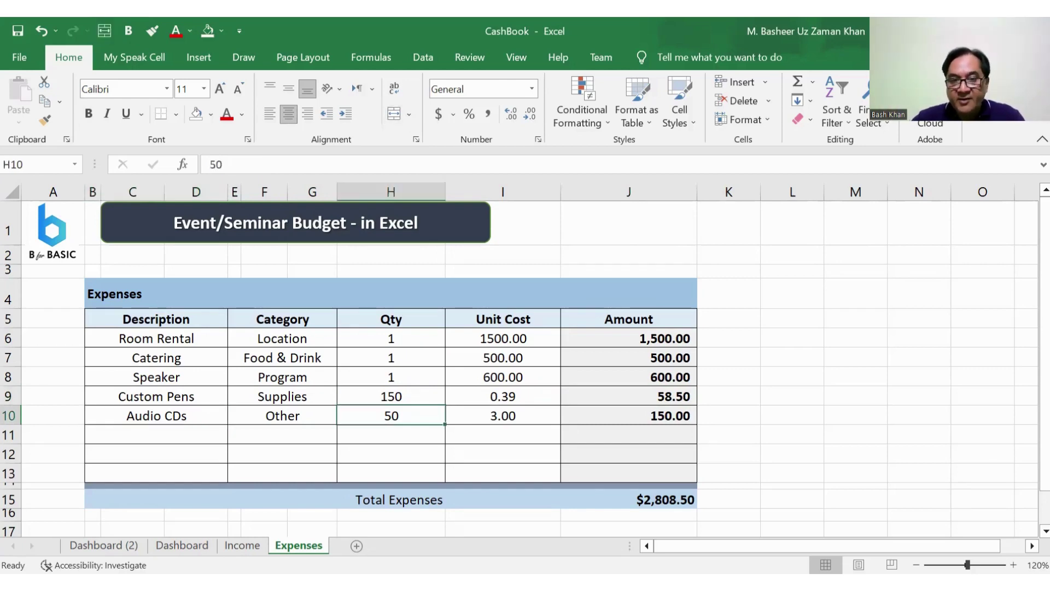
click(503, 415)
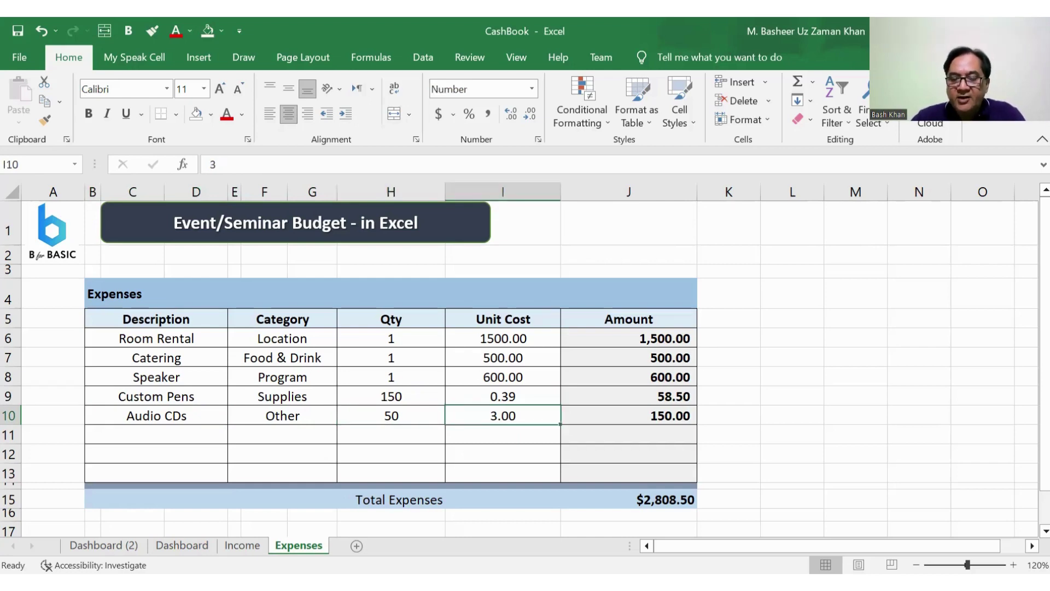
click(629, 415)
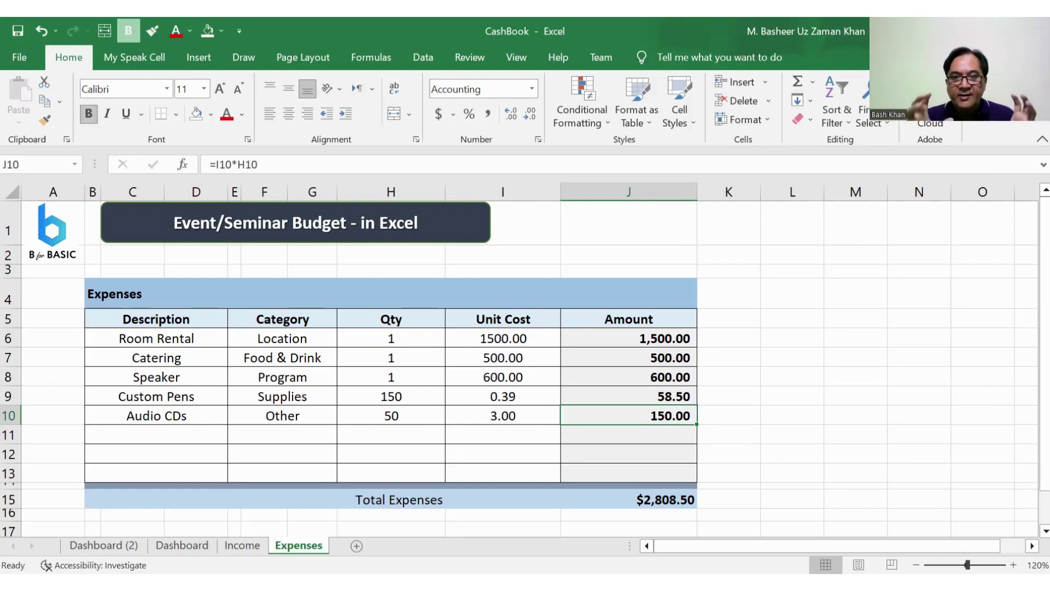
click(629, 499)
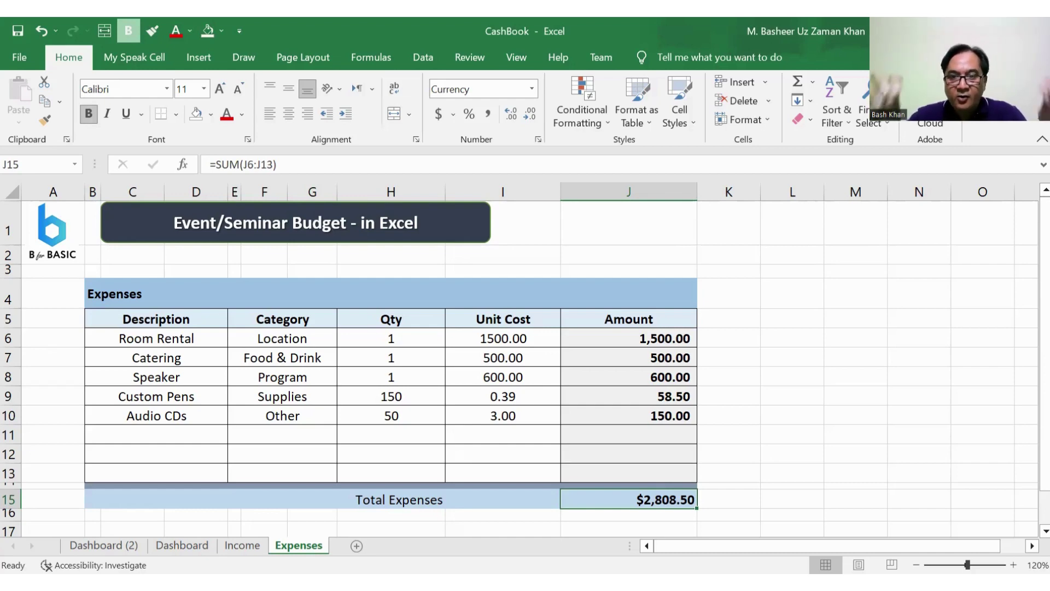
On the Income sheet, fill the estimate cells G6:H11 light orange.
key(ctrl+Page_Up)
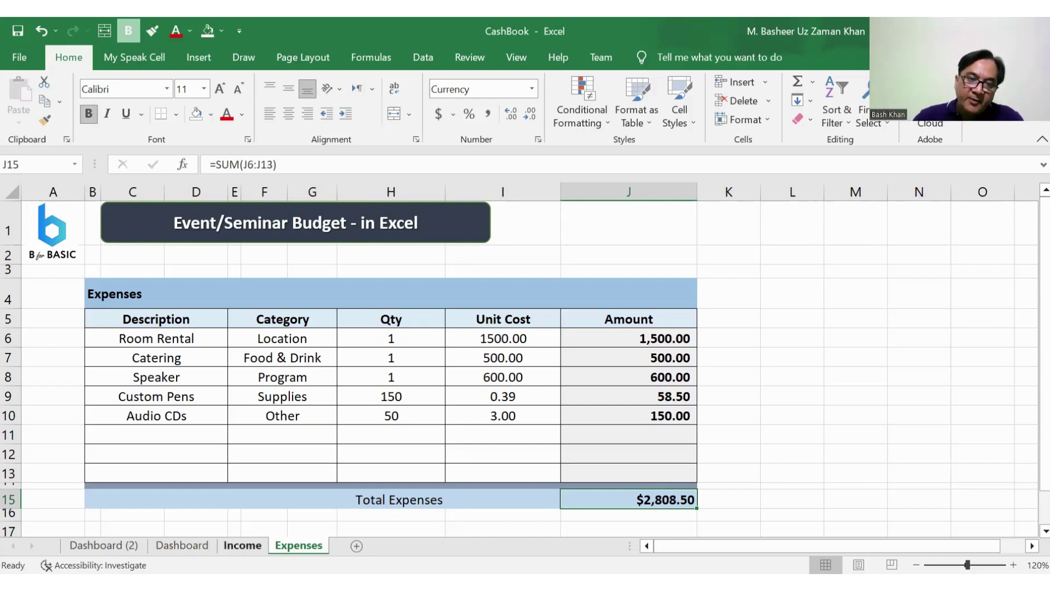
mouse_move(404, 307)
mouse_down()
mouse_move(508, 404)
mouse_move(508, 423)
mouse_up()
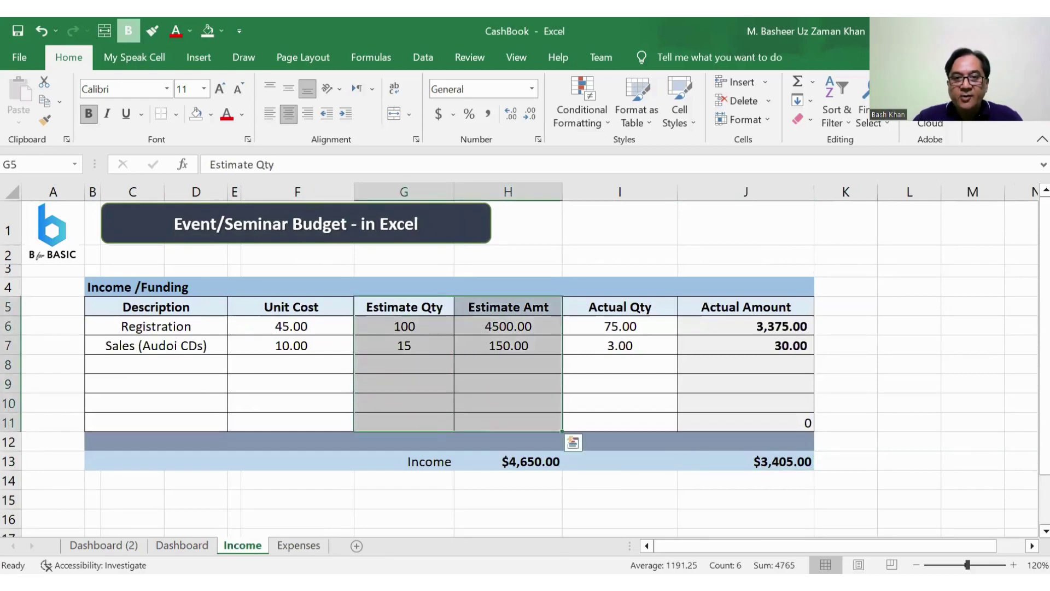
drag(404, 326, 508, 422)
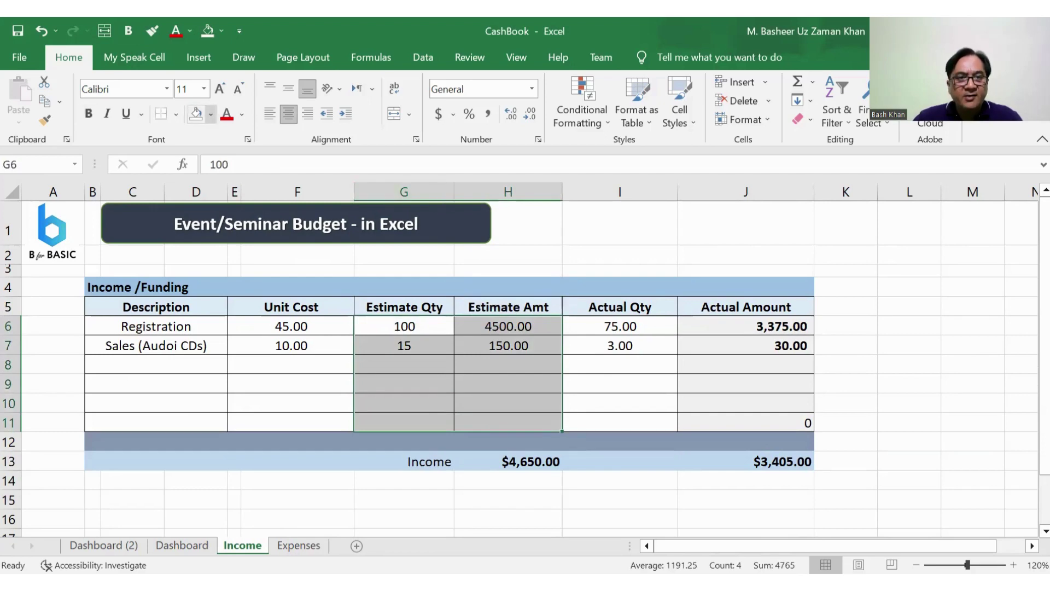
click(211, 114)
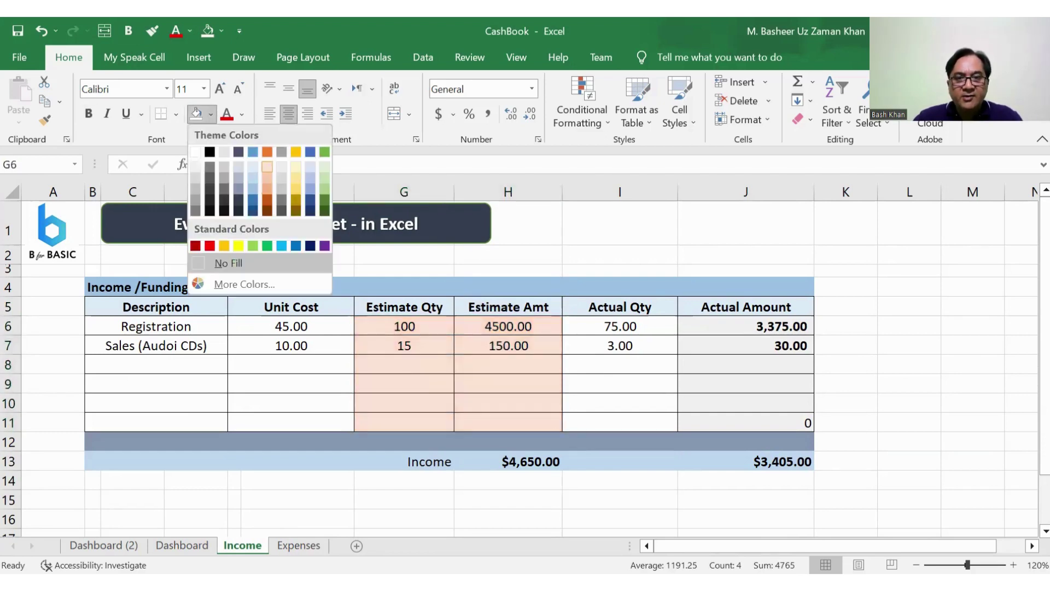
click(267, 167)
click(156, 326)
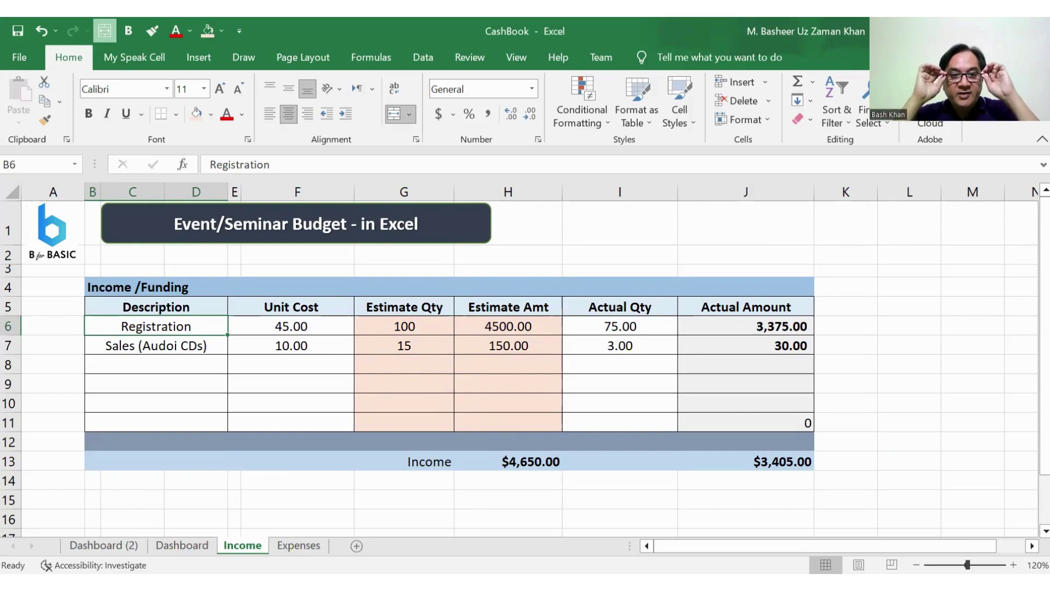
Inspect the Registration row's unit cost, quantities 100 and 75, and amount formulas.
click(291, 326)
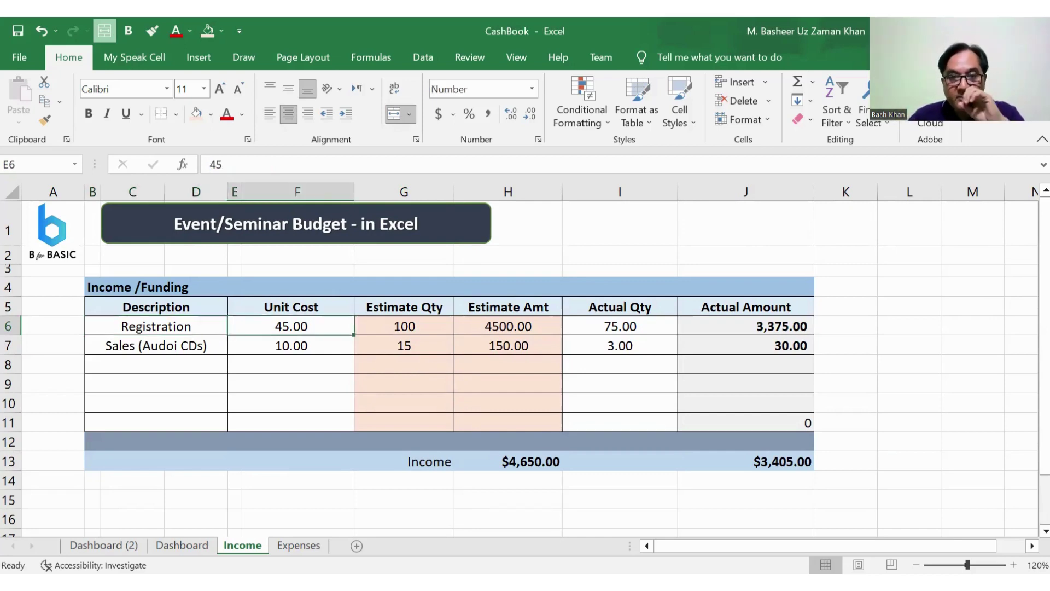
click(404, 326)
click(509, 326)
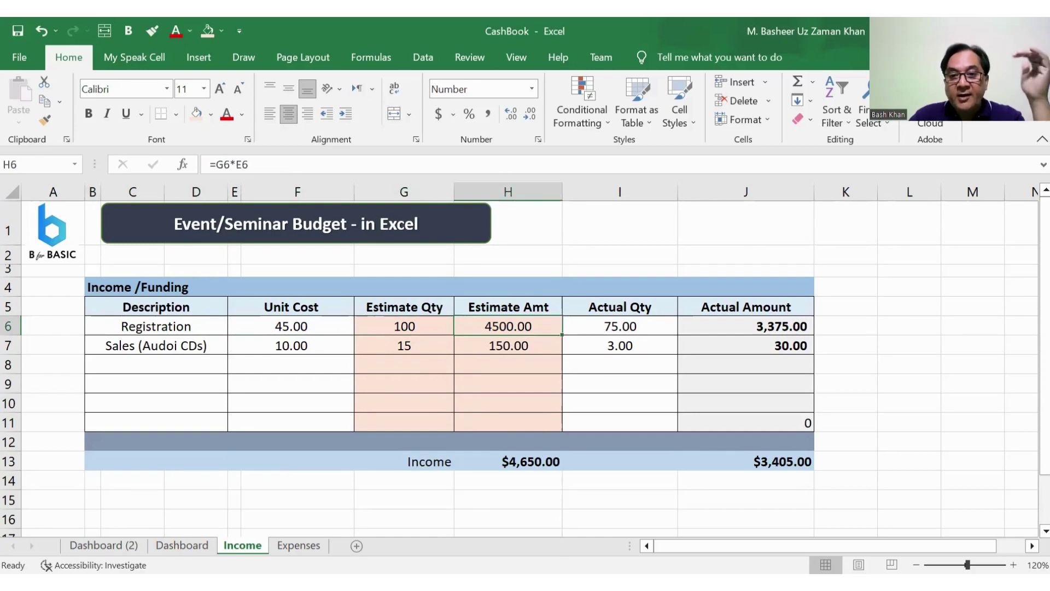
click(620, 326)
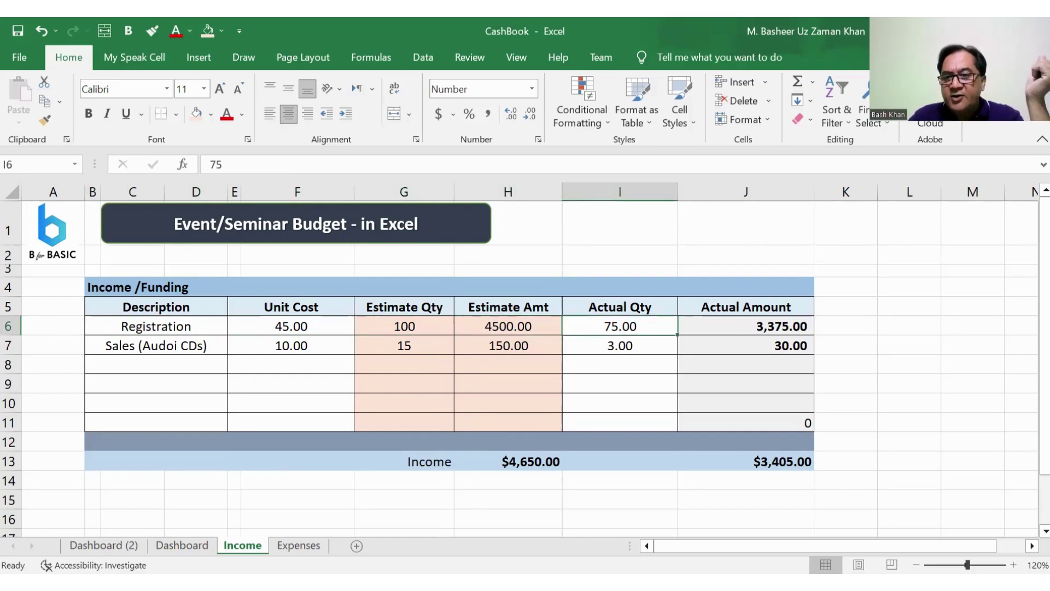
click(746, 326)
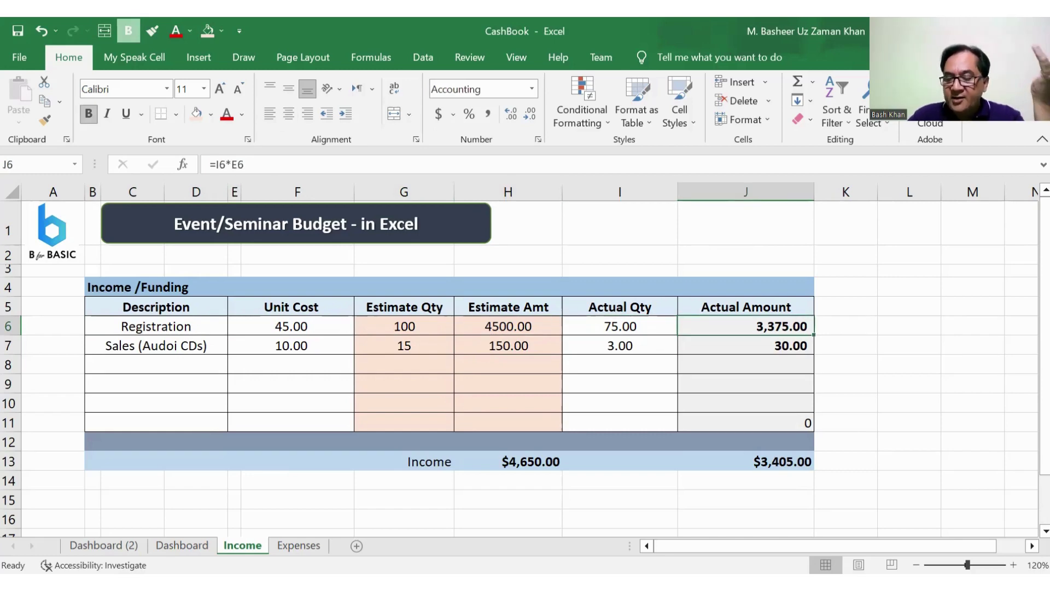
click(404, 326)
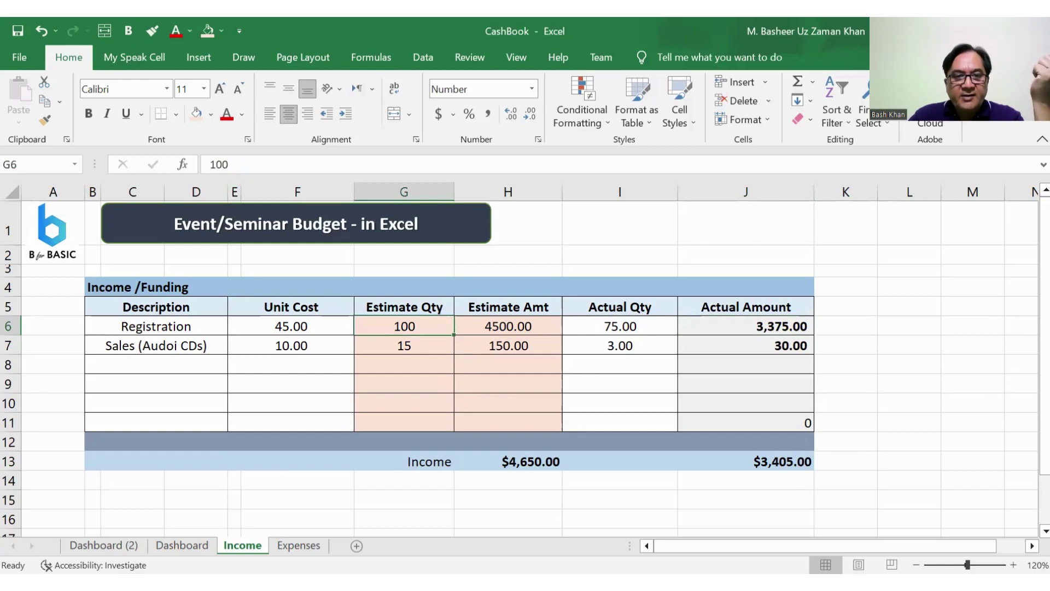
Check the Sales (Audoi CDs) row: unit cost 10.00, estimate qty 15, actual qty 3.
click(155, 345)
click(291, 345)
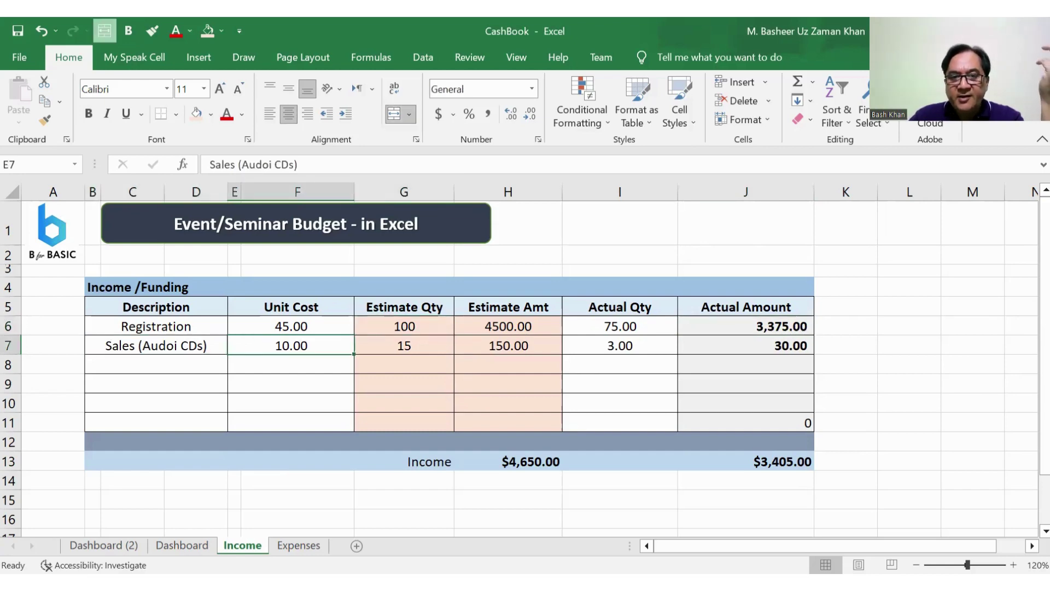
click(404, 345)
key(Left)
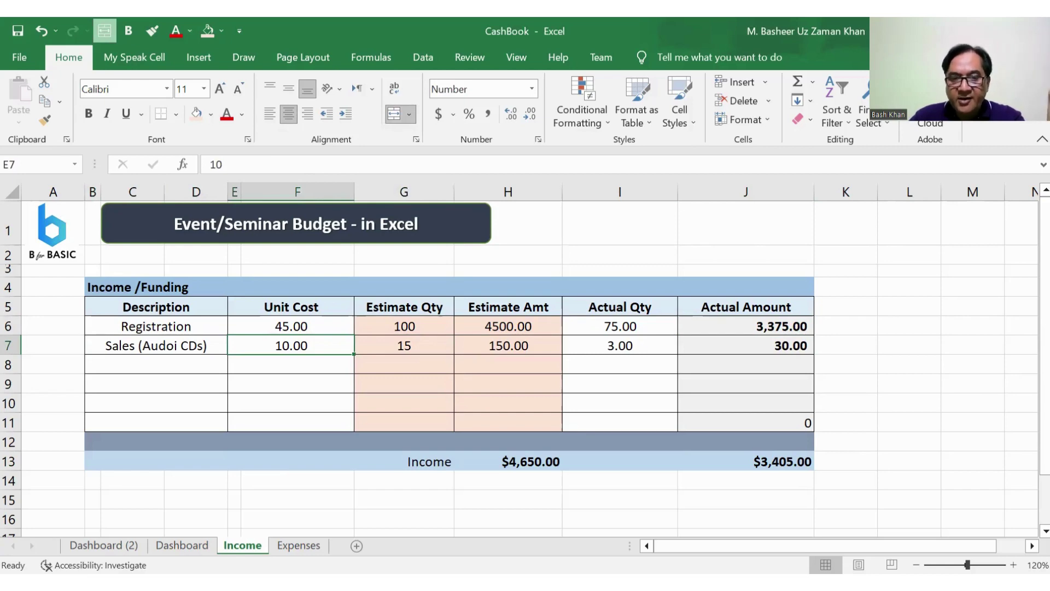
click(404, 345)
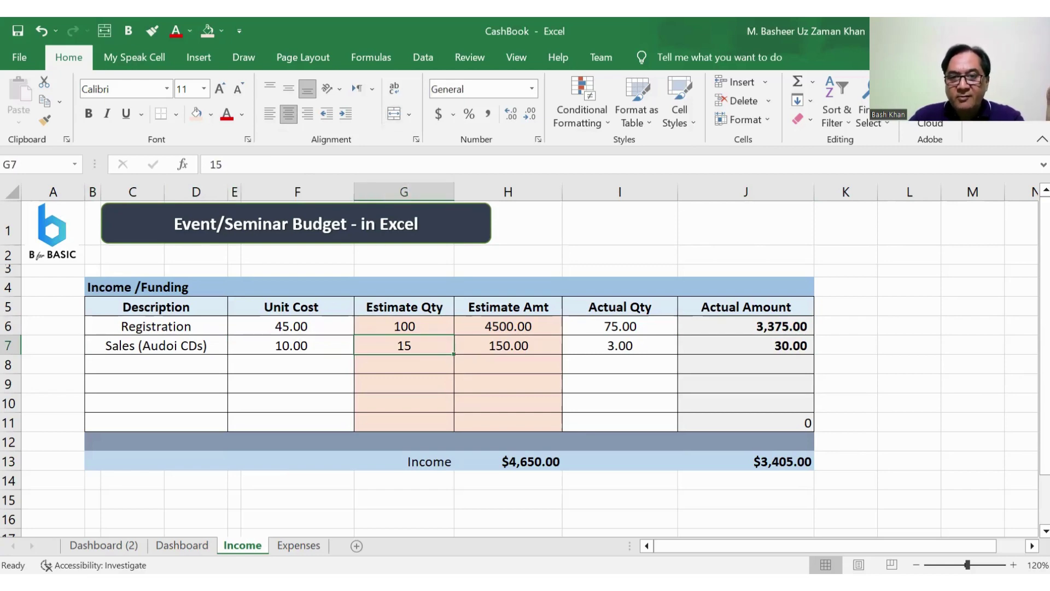
click(509, 345)
click(620, 345)
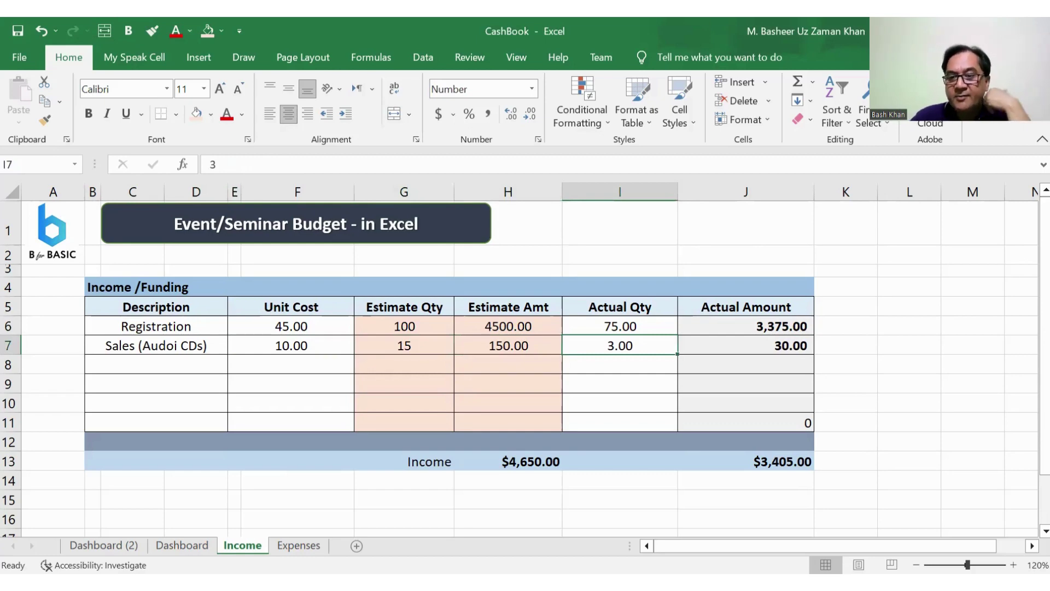
Read the actual income total formula =SUM(J6:J11) in J13, then bring up the Dashboard sheet.
click(846, 345)
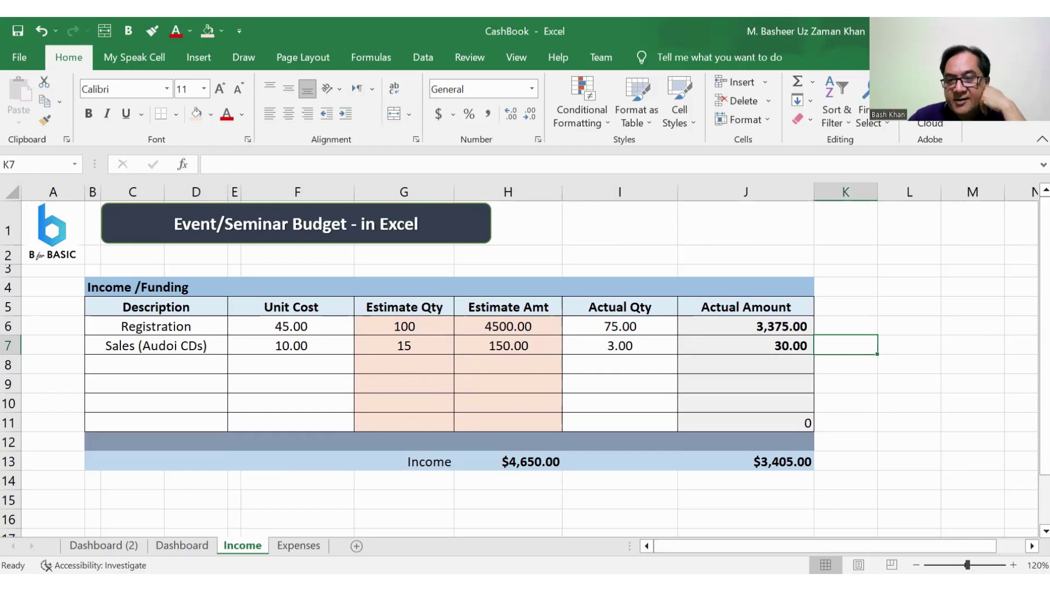
click(746, 461)
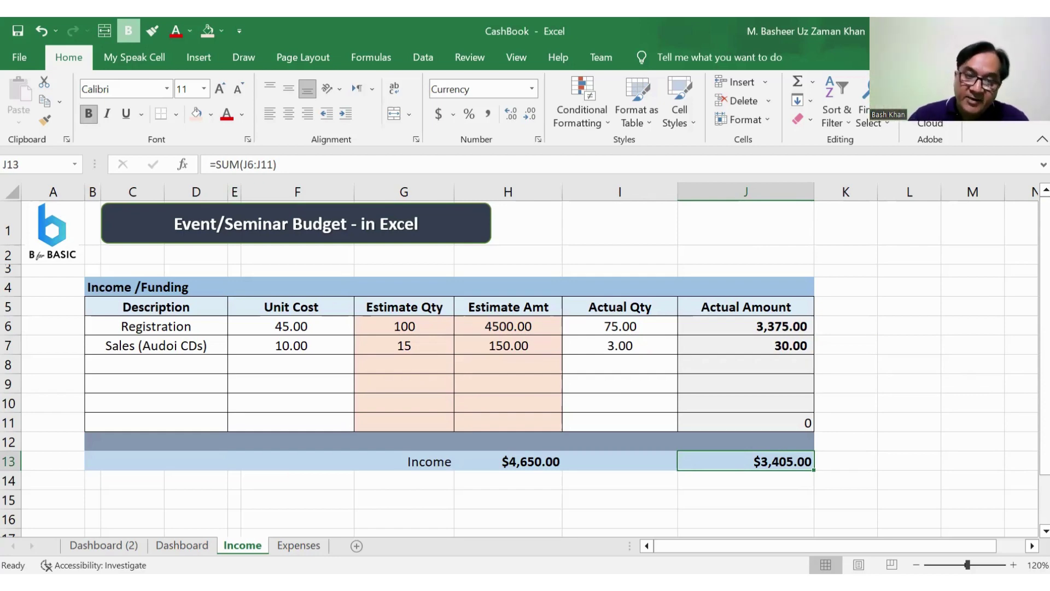
click(182, 545)
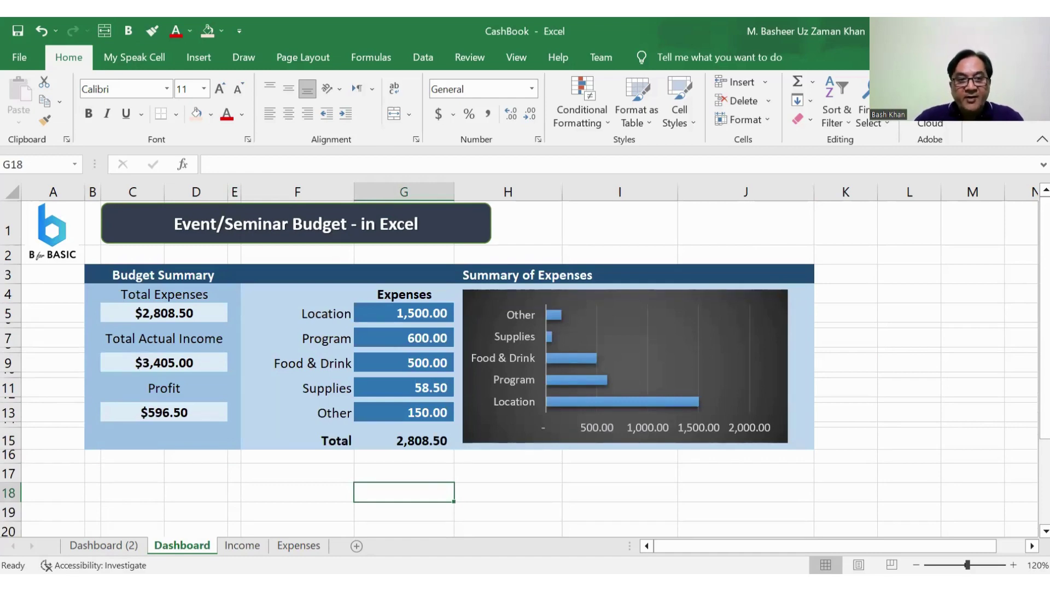
click(164, 313)
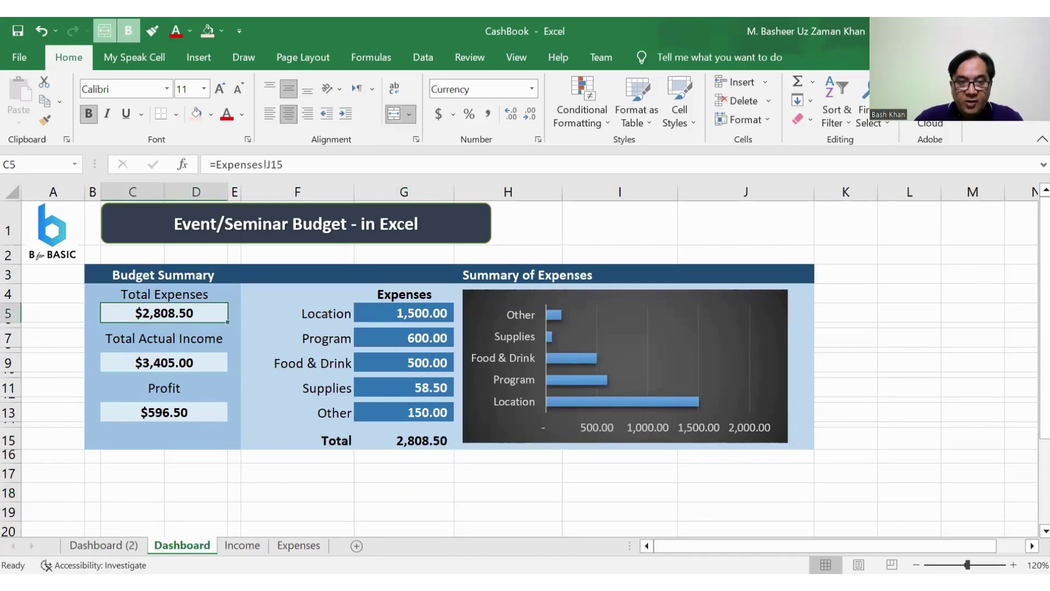
click(164, 362)
click(164, 412)
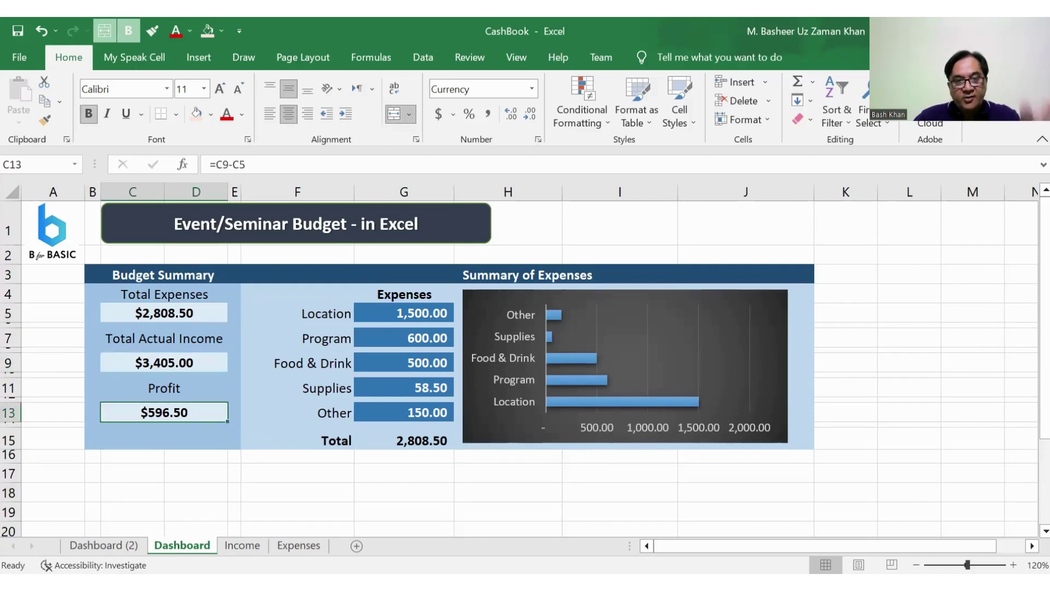
click(404, 313)
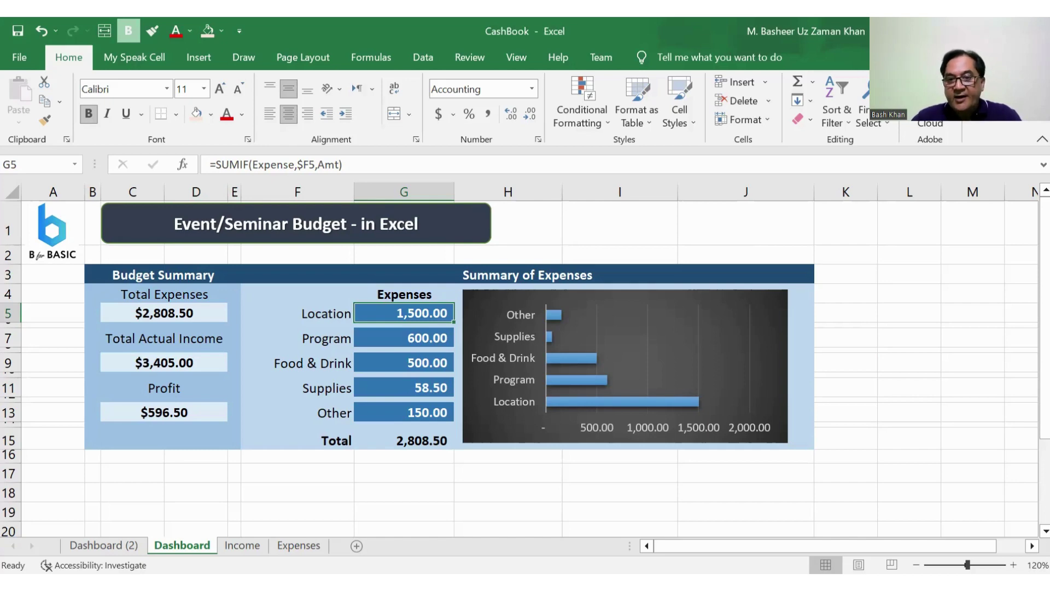
click(684, 339)
click(909, 362)
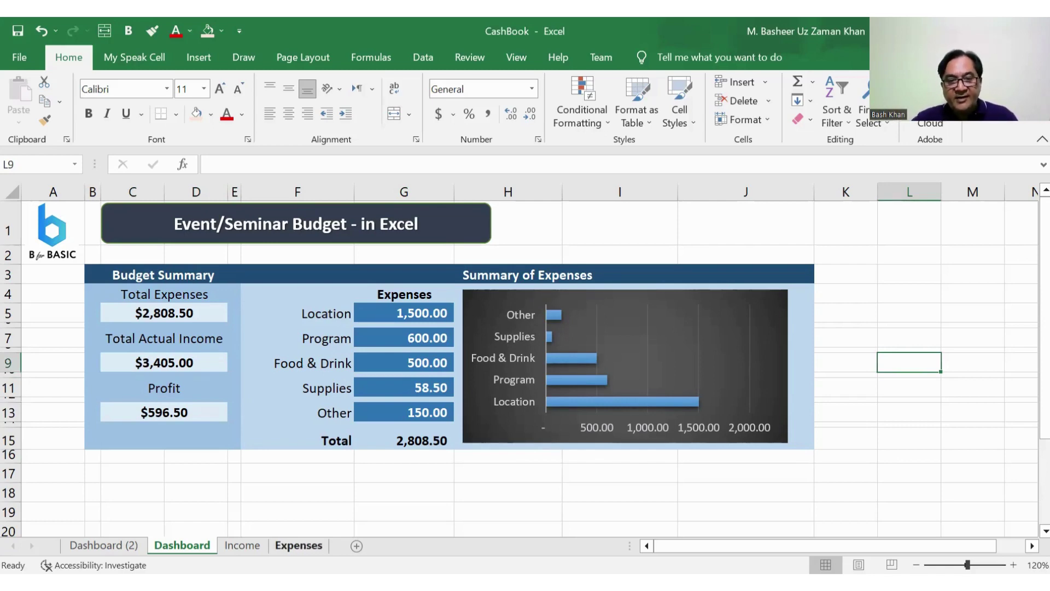
click(298, 545)
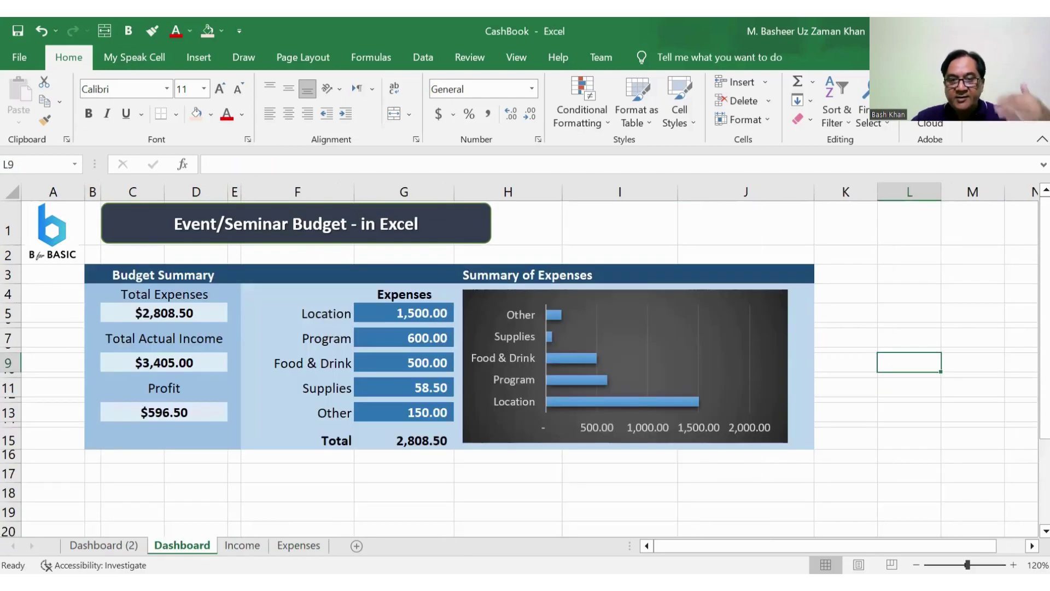
click(182, 545)
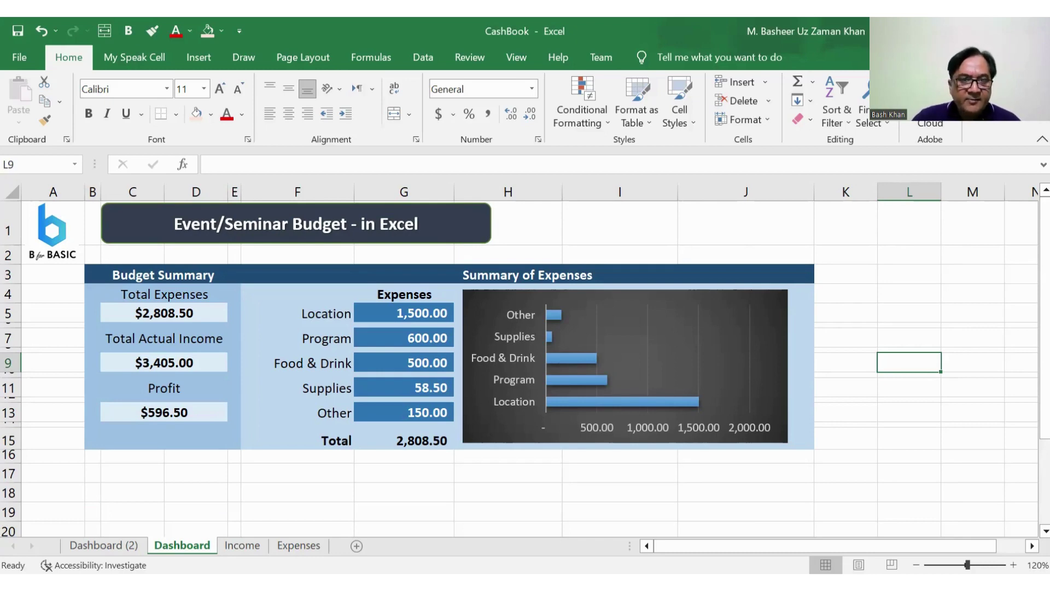
click(298, 313)
click(297, 412)
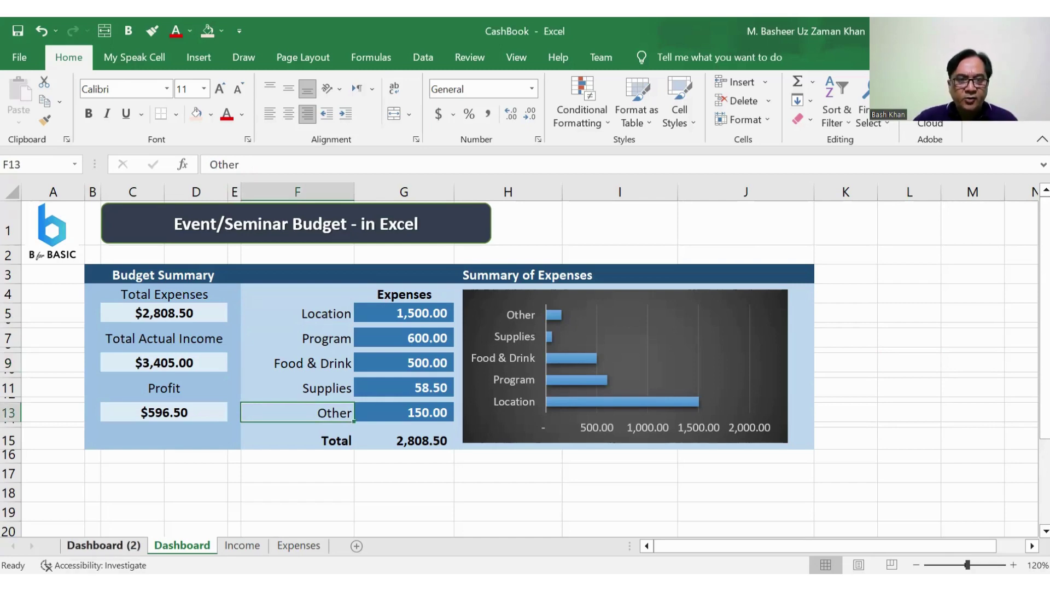
On Dashboard (2), fill B4:J13 light blue.
click(104, 546)
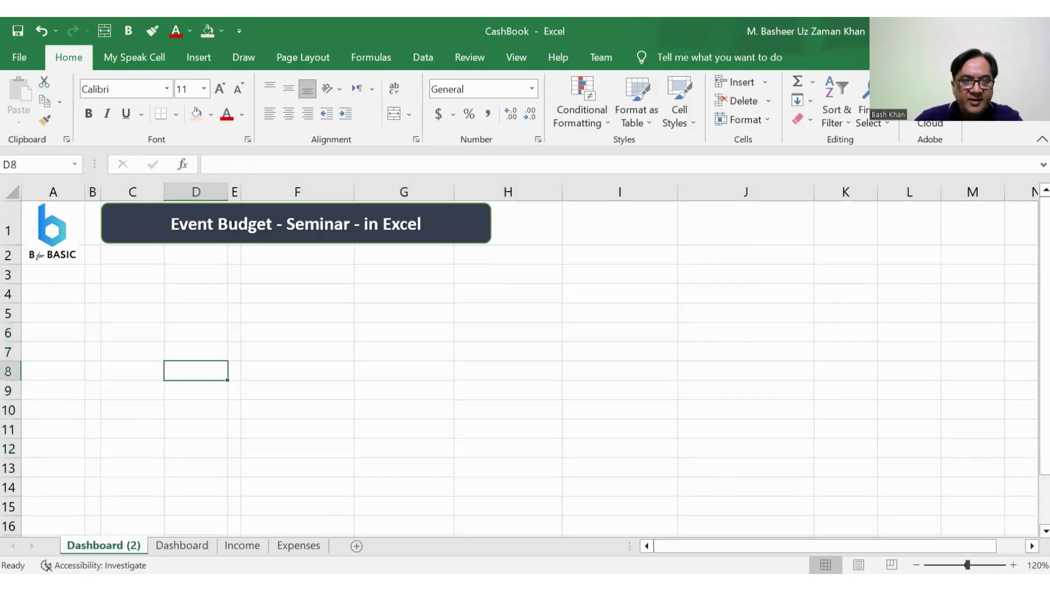
mouse_move(92, 293)
mouse_down()
mouse_move(656, 508)
mouse_move(656, 469)
mouse_up()
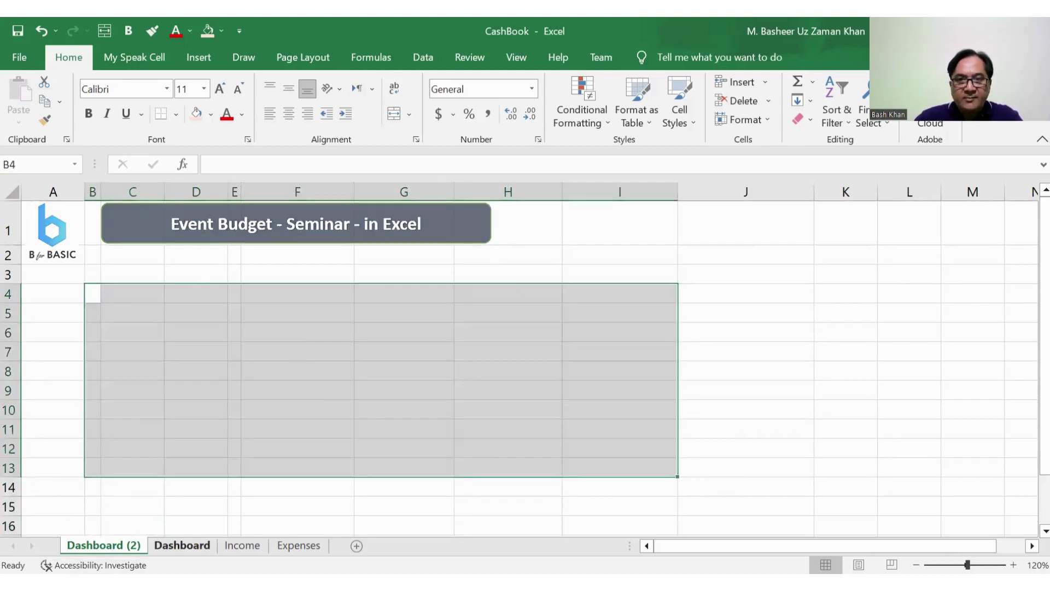
click(183, 545)
click(104, 546)
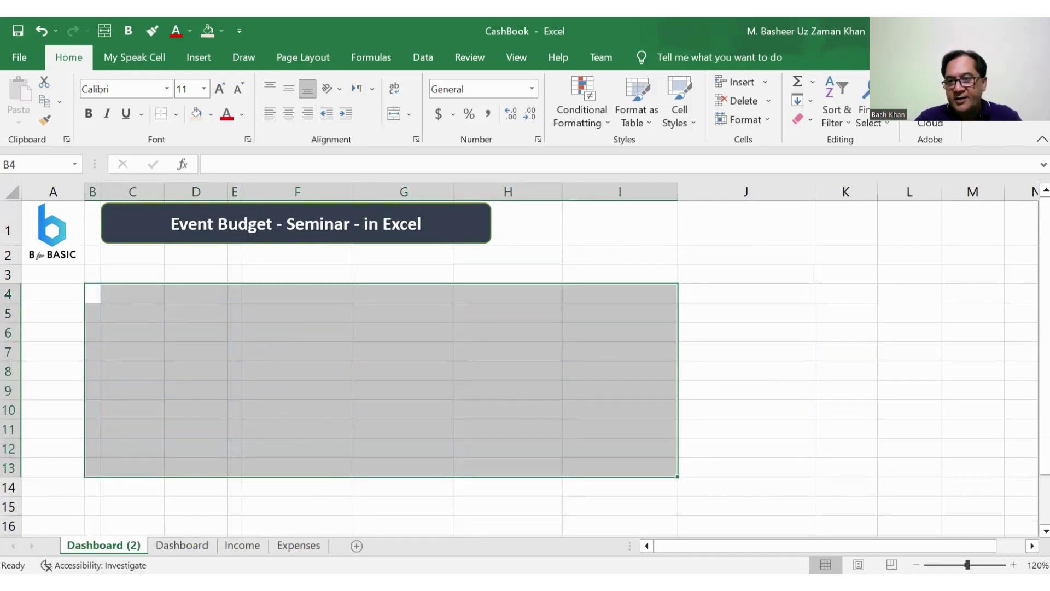
key(shift+Right)
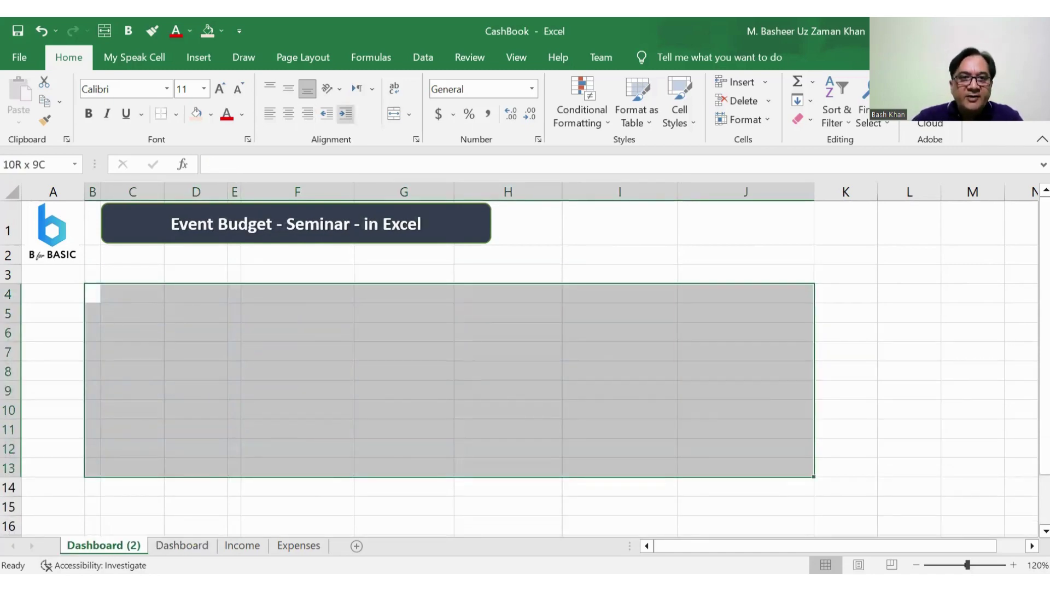
click(210, 113)
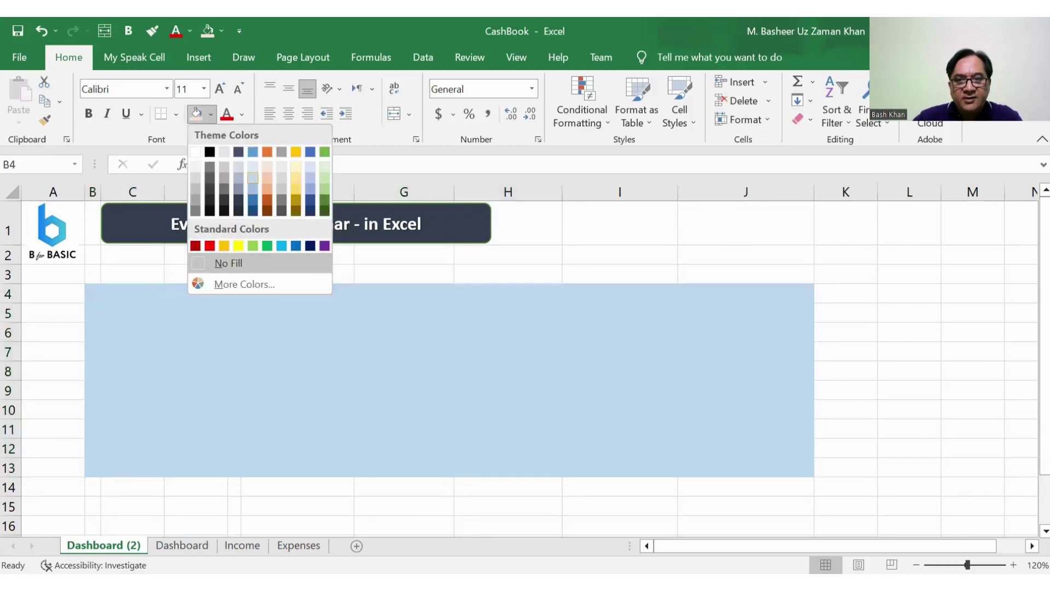
click(253, 177)
Fill the left panel B4:D13 a darker blue.
drag(404, 390, 298, 390)
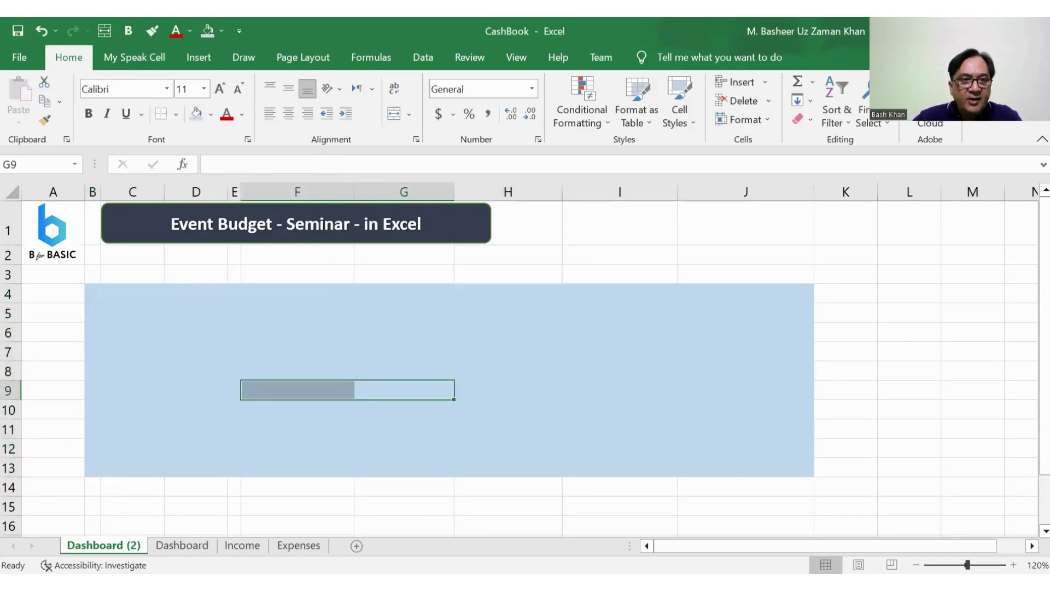
click(92, 293)
click(92, 273)
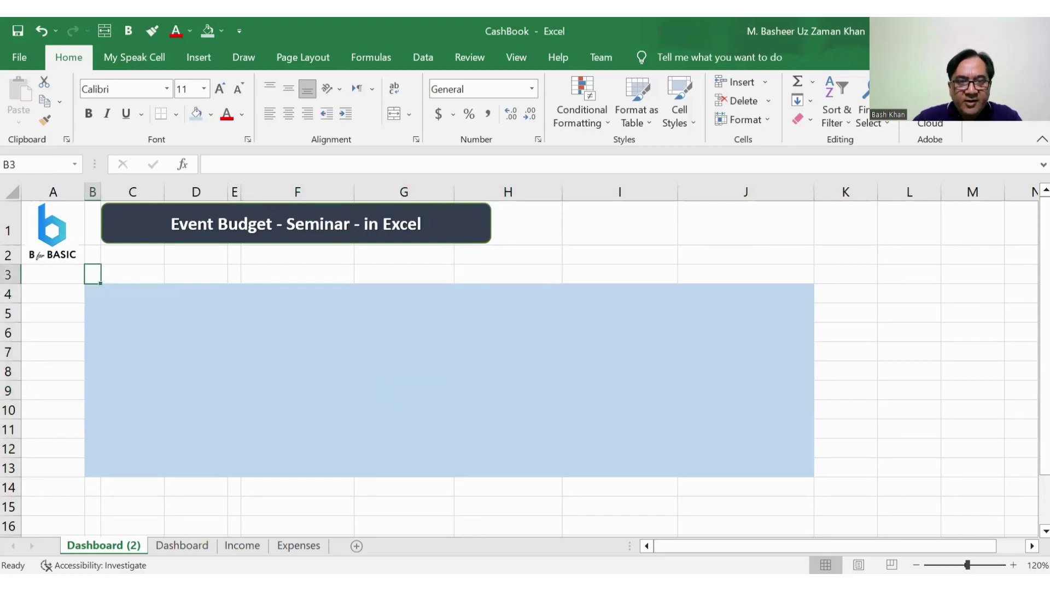
click(234, 273)
mouse_move(93, 293)
mouse_down()
mouse_move(196, 294)
mouse_move(196, 313)
mouse_move(234, 332)
mouse_move(234, 468)
mouse_up()
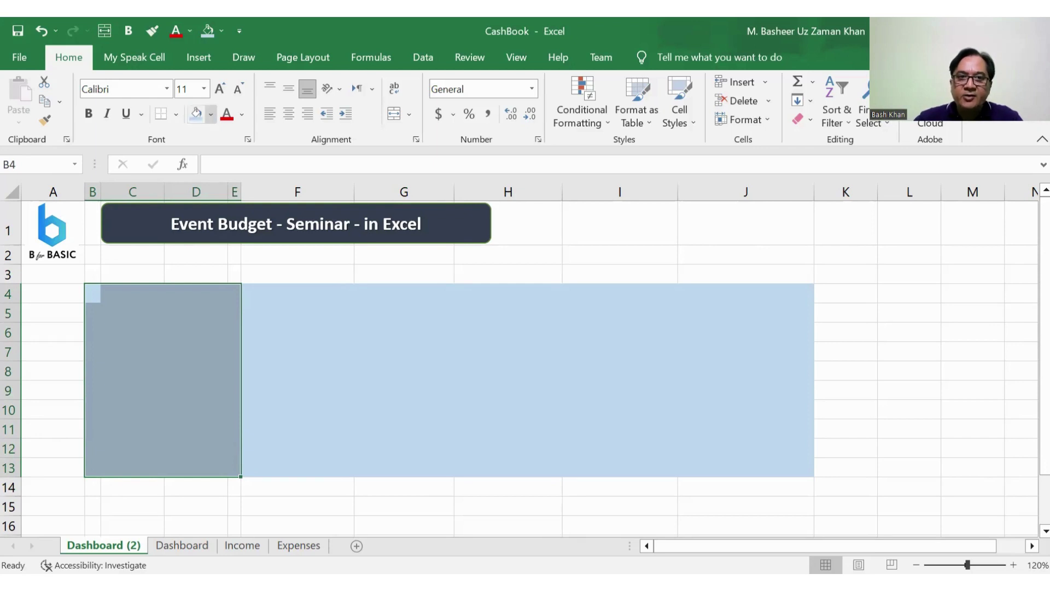
click(211, 114)
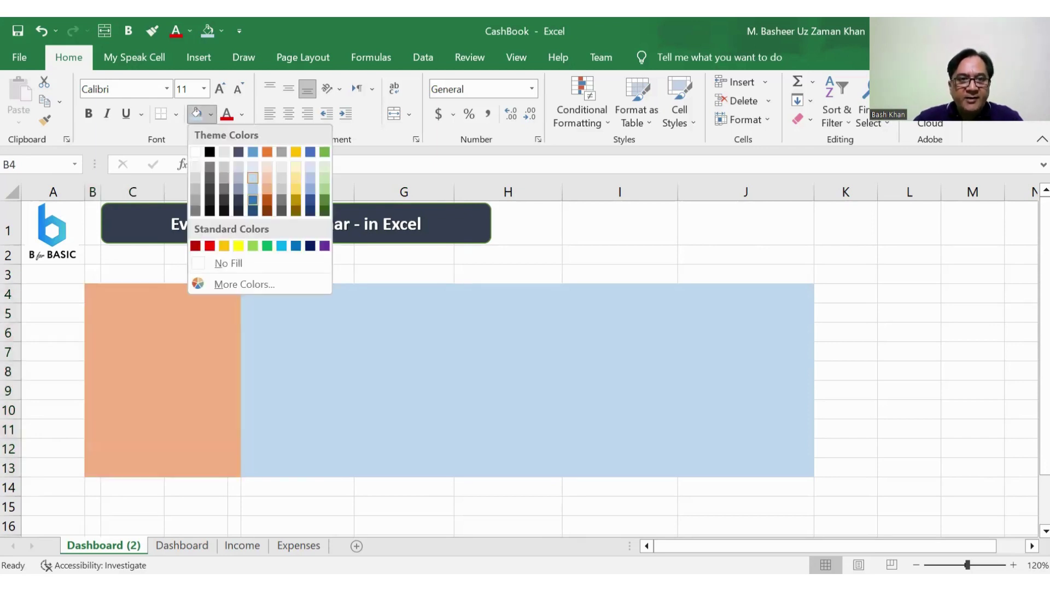
click(253, 199)
click(297, 351)
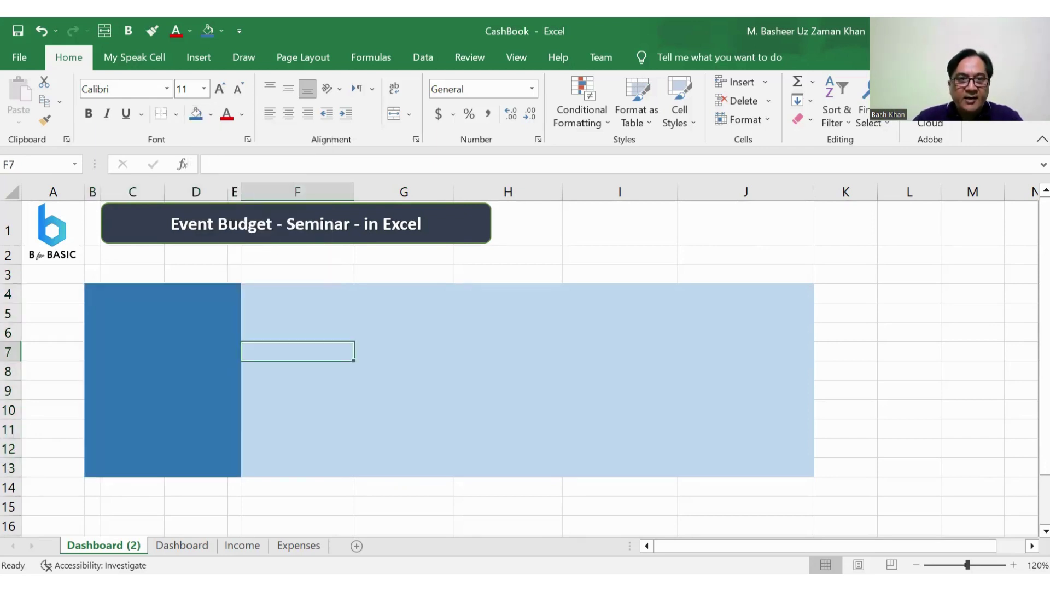
Compare with the finished Dashboard, then select B3:J3 for a header band.
click(183, 545)
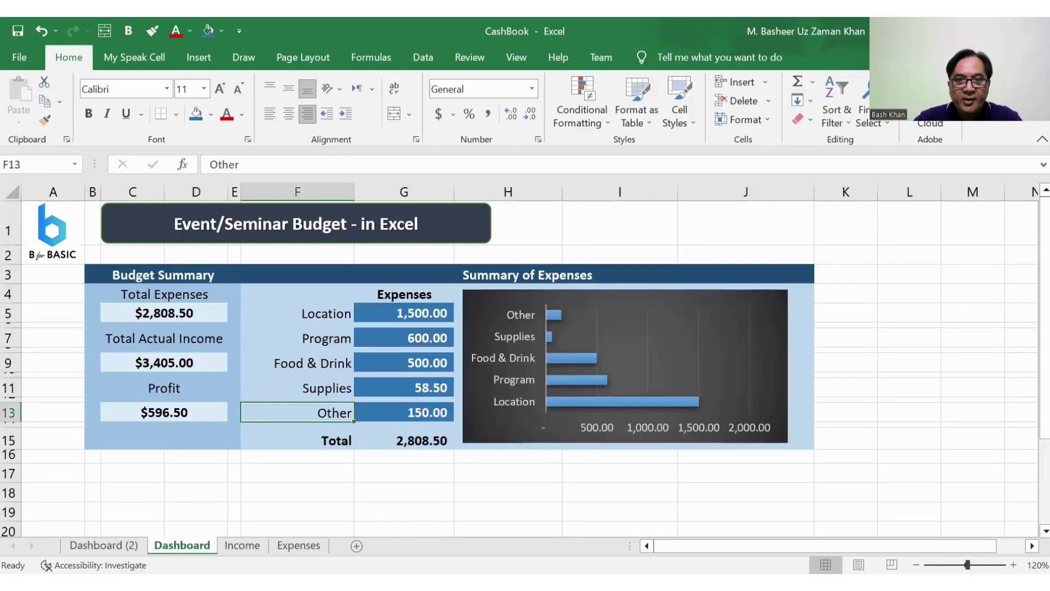
click(104, 545)
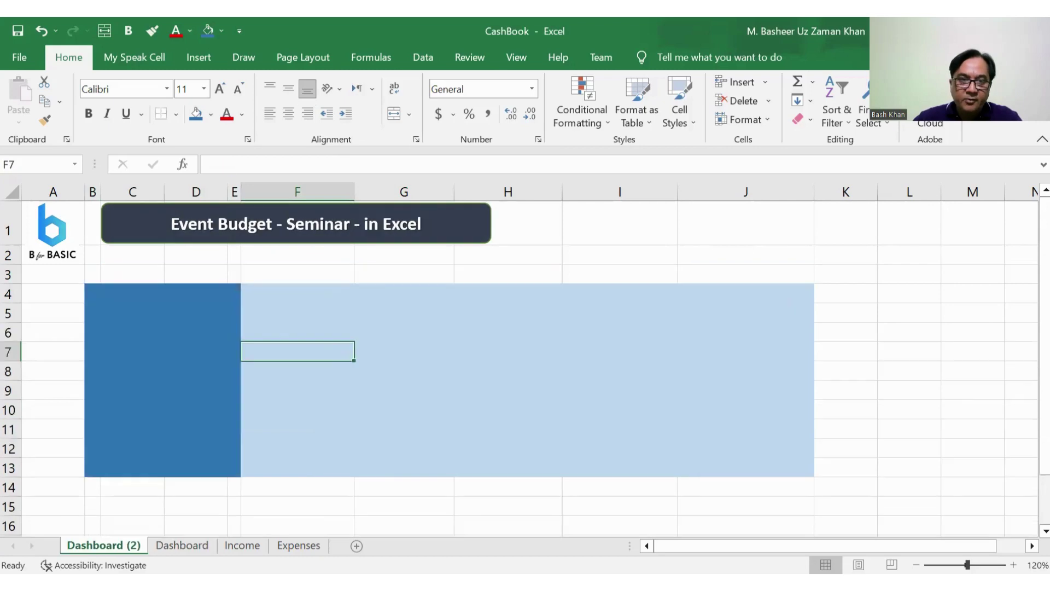
drag(92, 274, 745, 274)
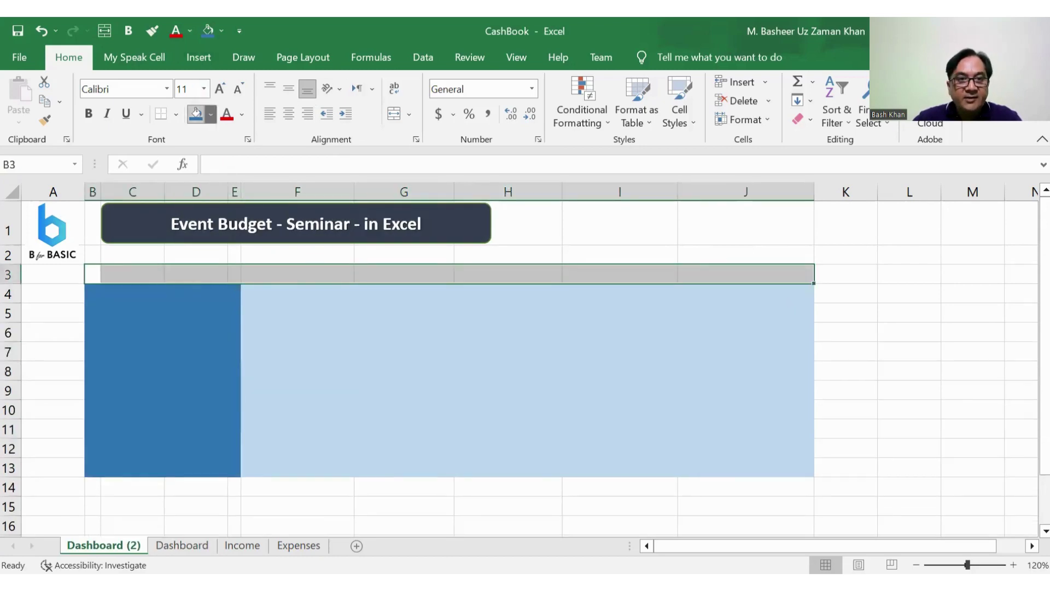
Fill the row 3 header band dark navy with white text.
click(211, 113)
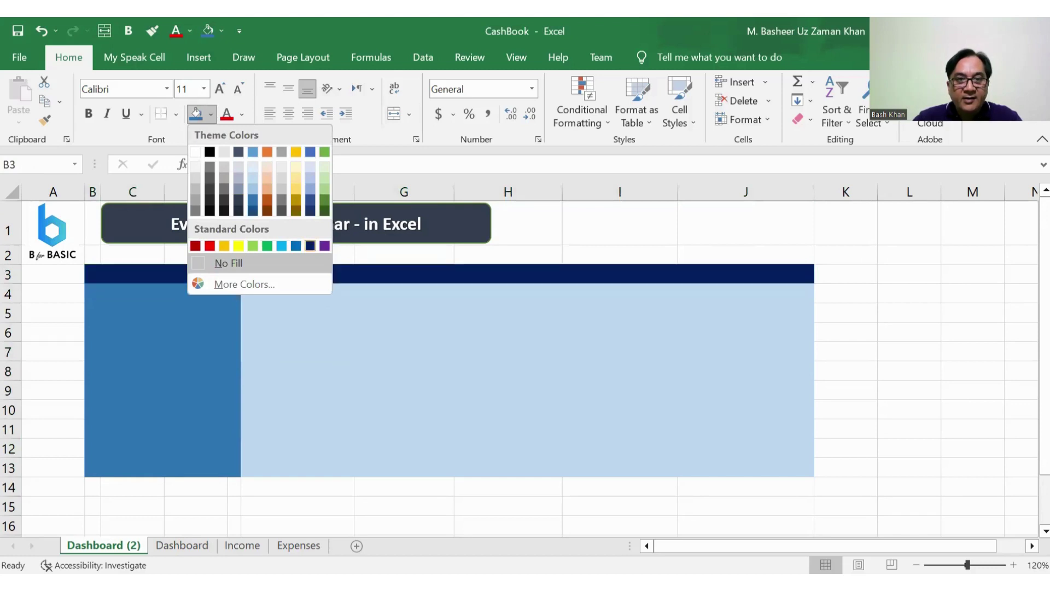
click(310, 246)
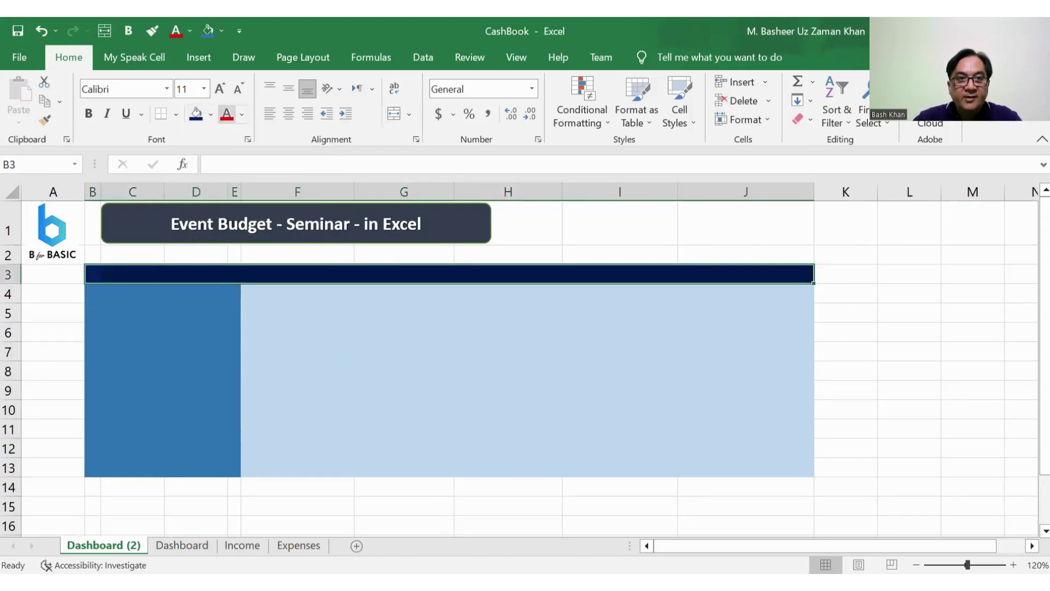
click(242, 114)
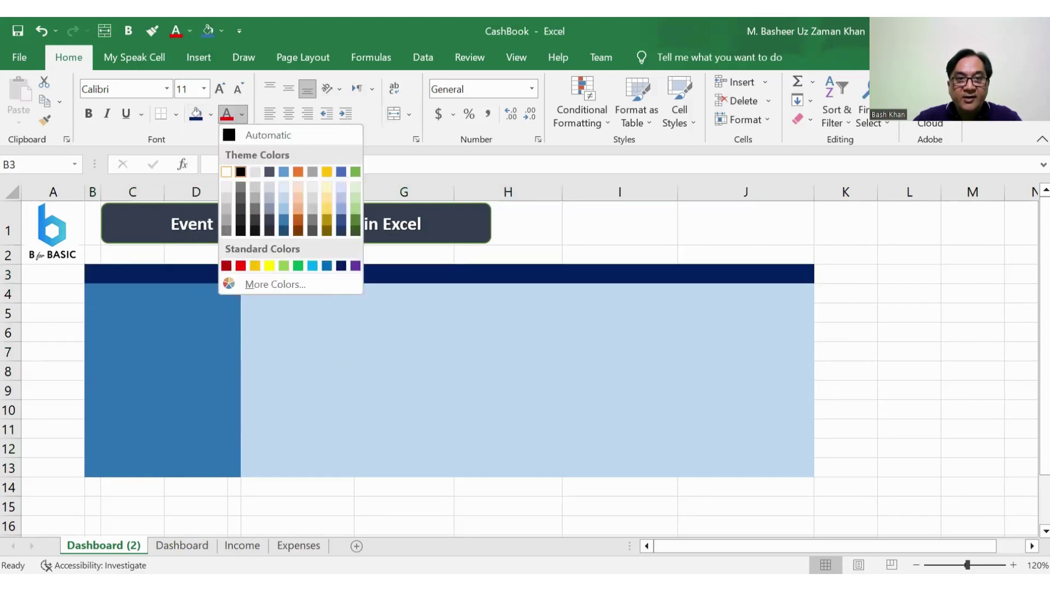
click(226, 171)
Enter a bold 'Budget Summary' heading in C3.
key(ctrl+Page_Down)
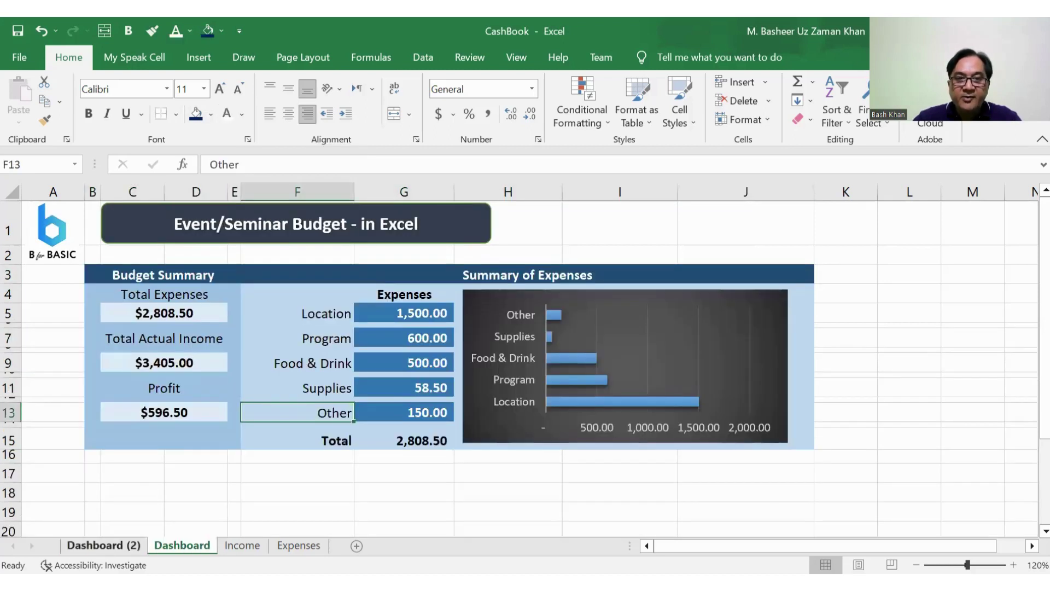
key(ctrl+Page_Up)
click(93, 274)
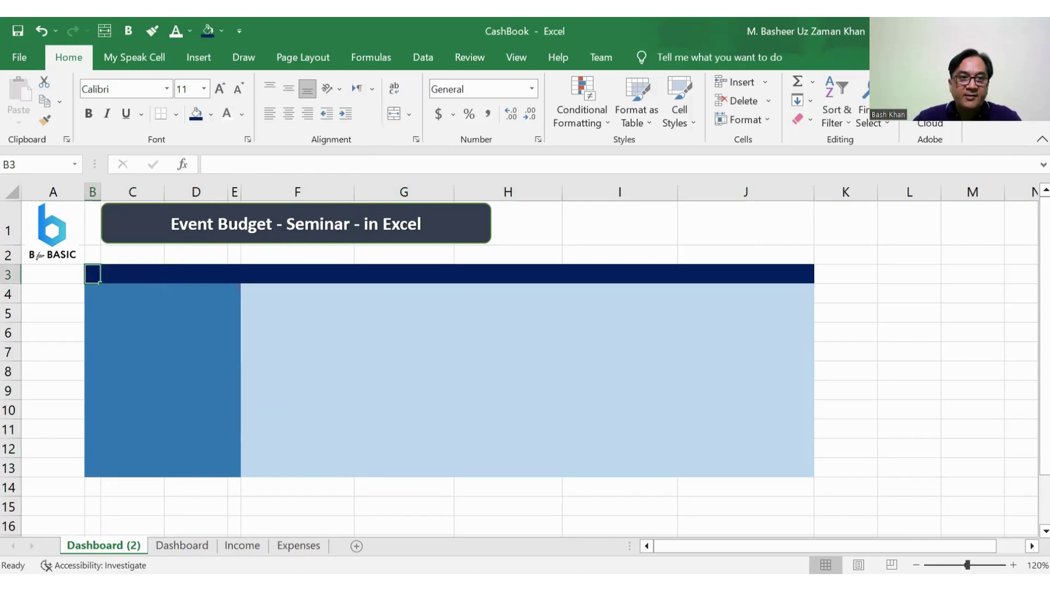
click(133, 273)
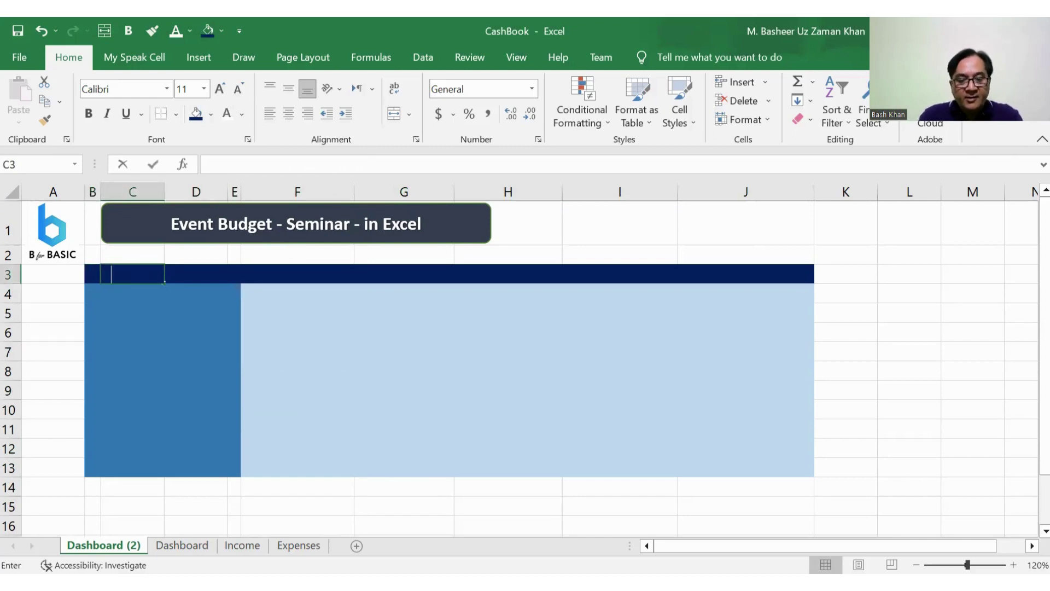
text(Budget Su)
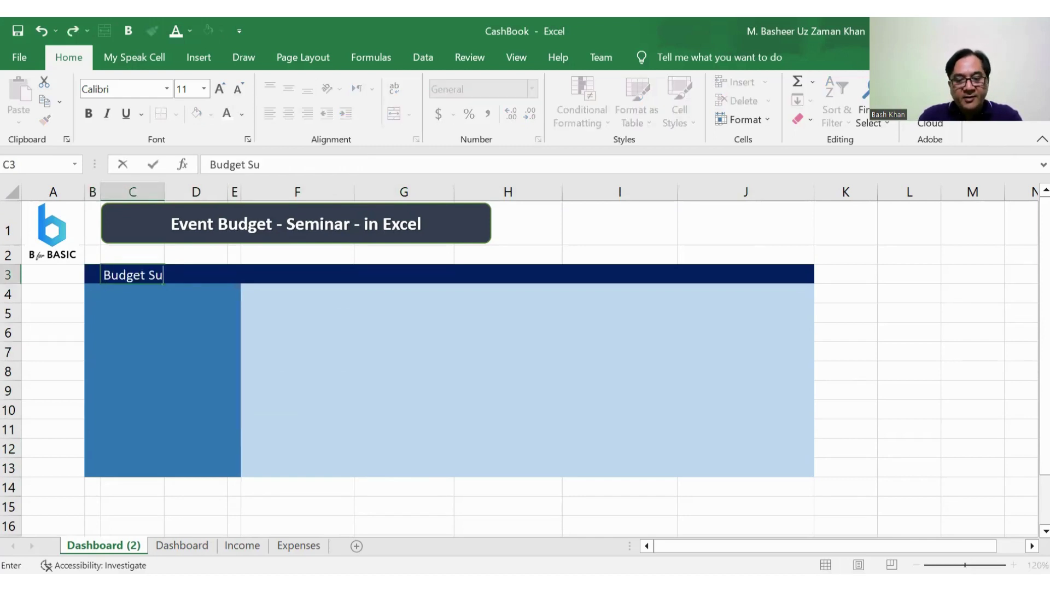
text(mmary)
key(ctrl+Return)
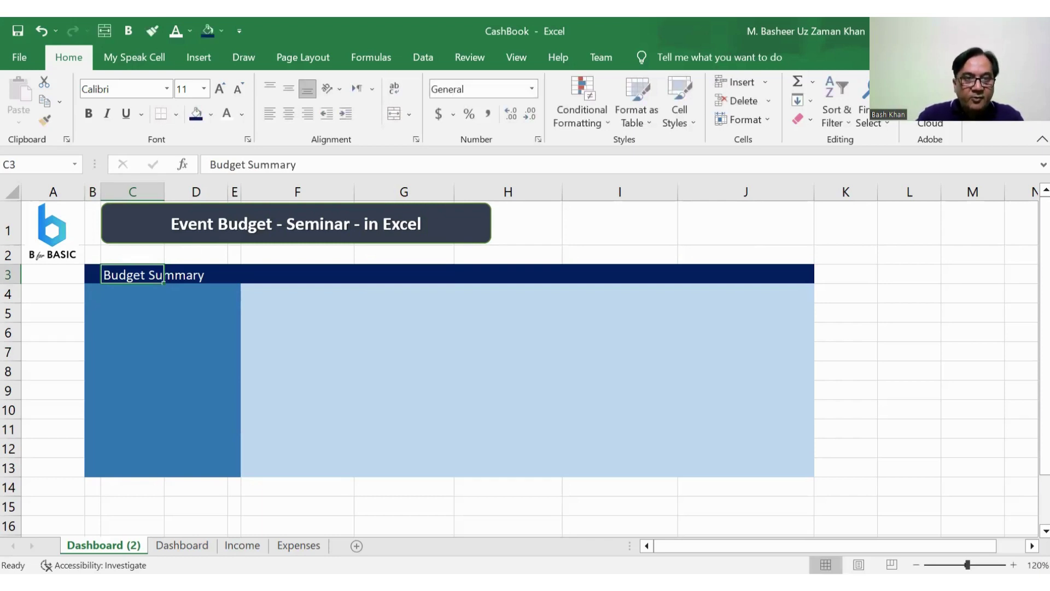
key(ctrl+b)
click(234, 273)
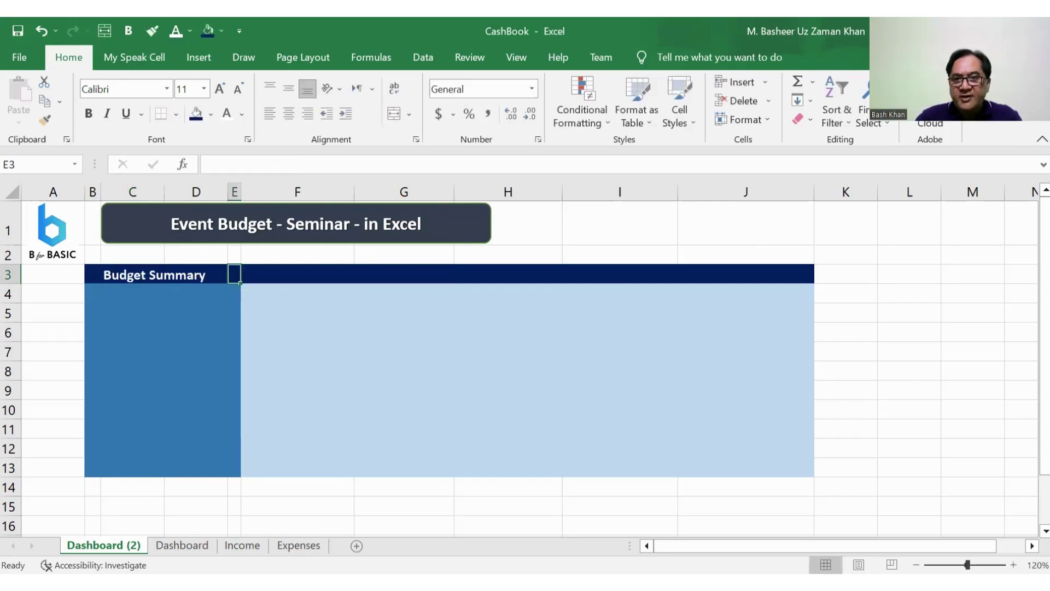
Enter a bold 'Expense Summary' heading in H3.
click(508, 273)
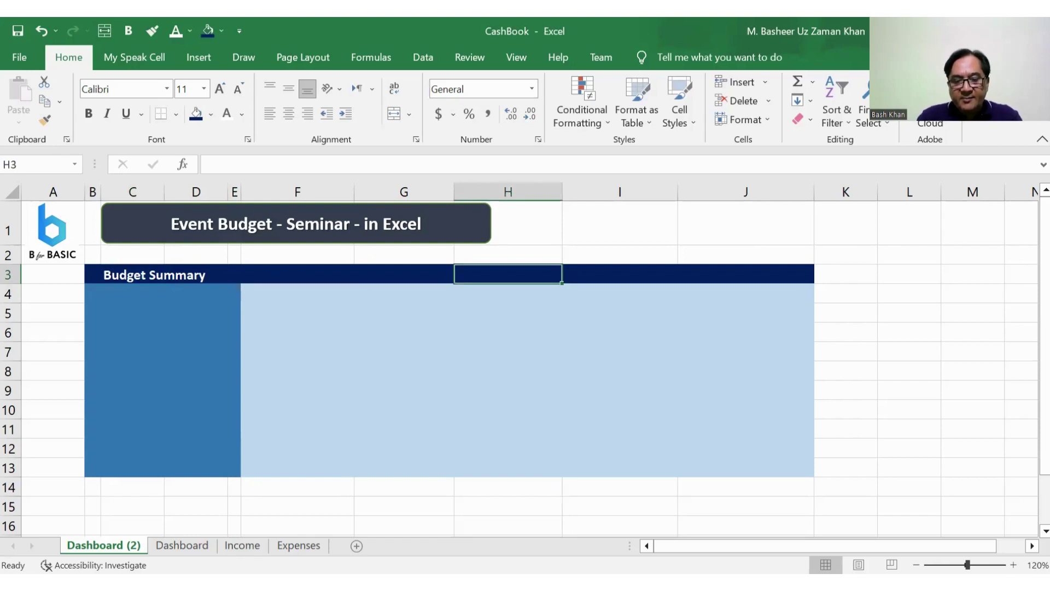
text(Expense Su)
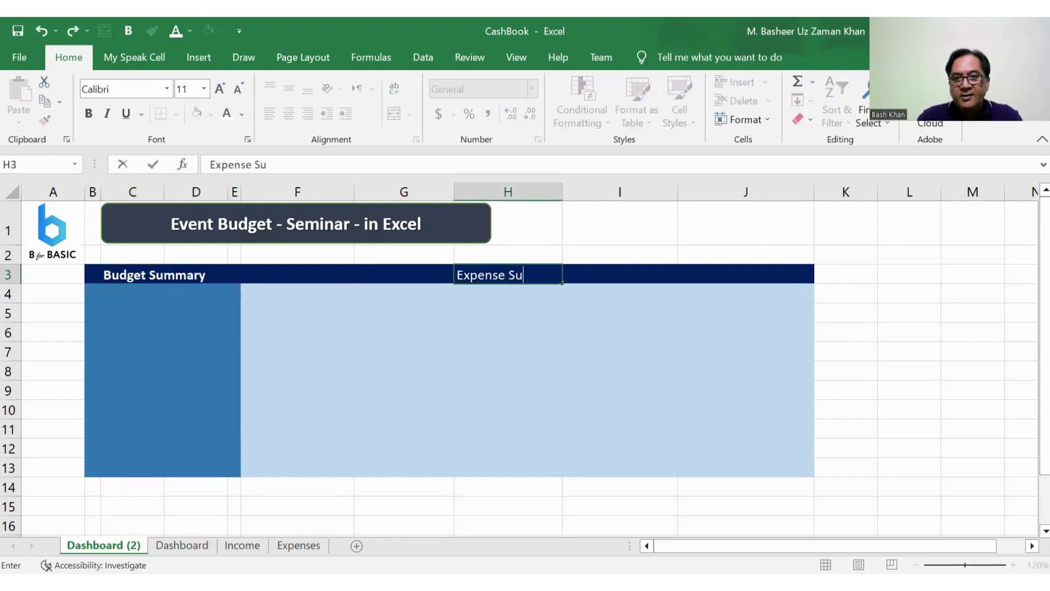
text(mmary)
key(Return)
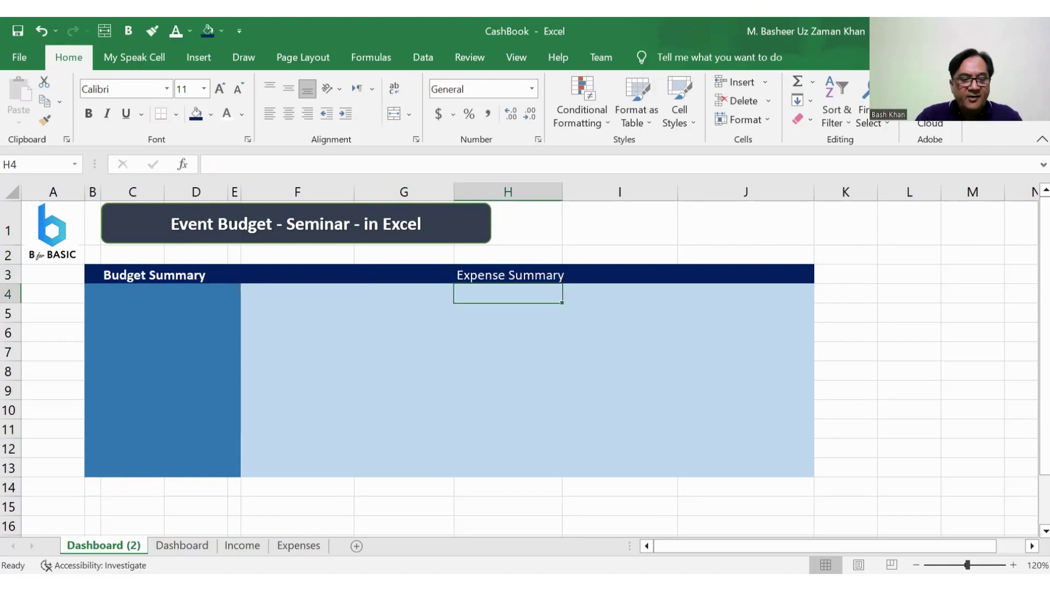
click(508, 274)
key(ctrl+b)
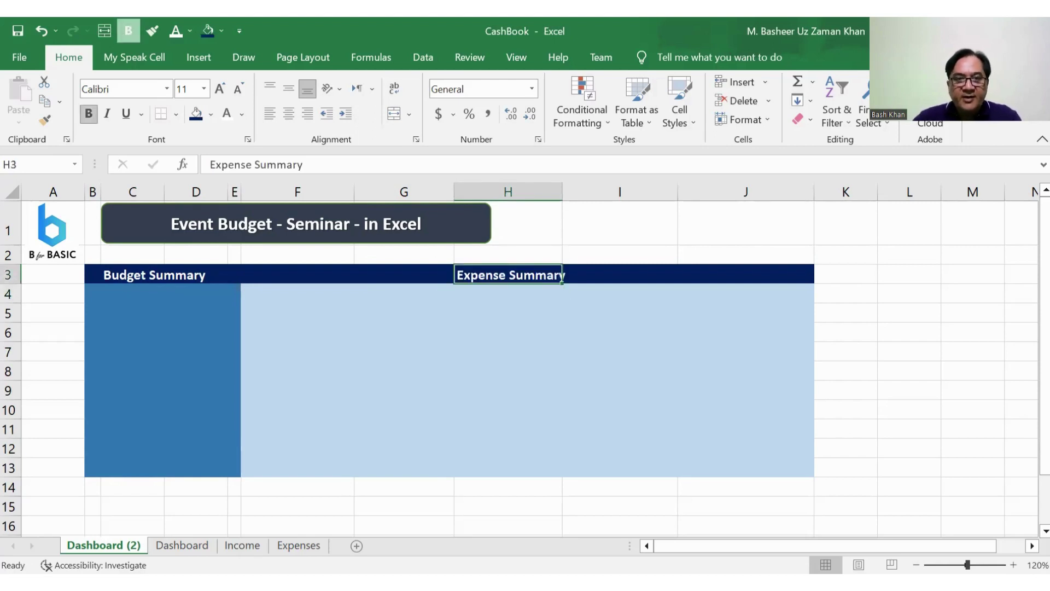
click(403, 447)
Read the finished Dashboard's Total Actual Income (C9) and Profit (C13) formulas, then return to Dashboard (2).
click(181, 545)
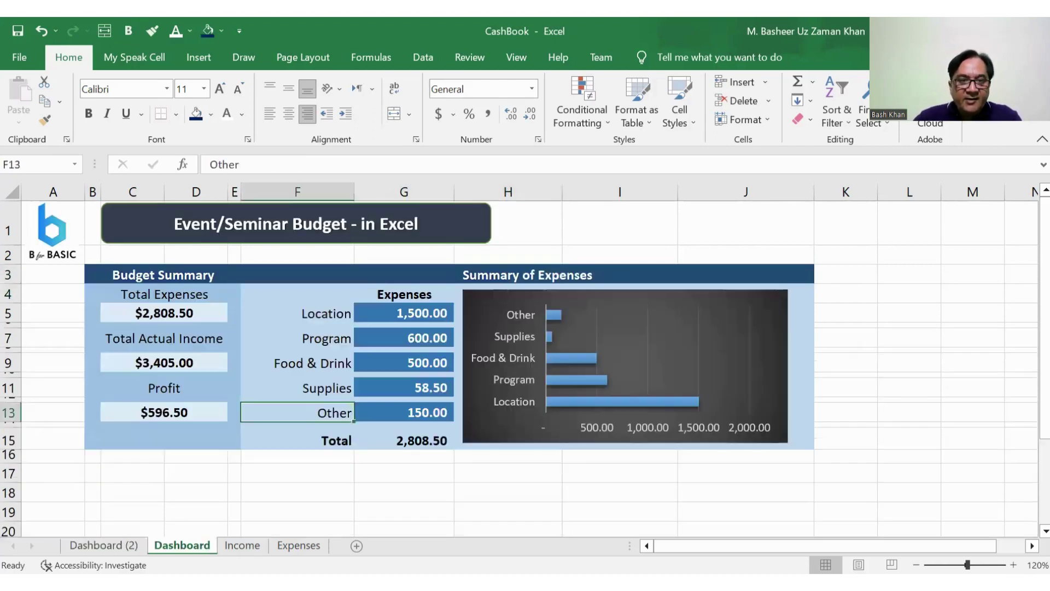
click(164, 313)
click(164, 362)
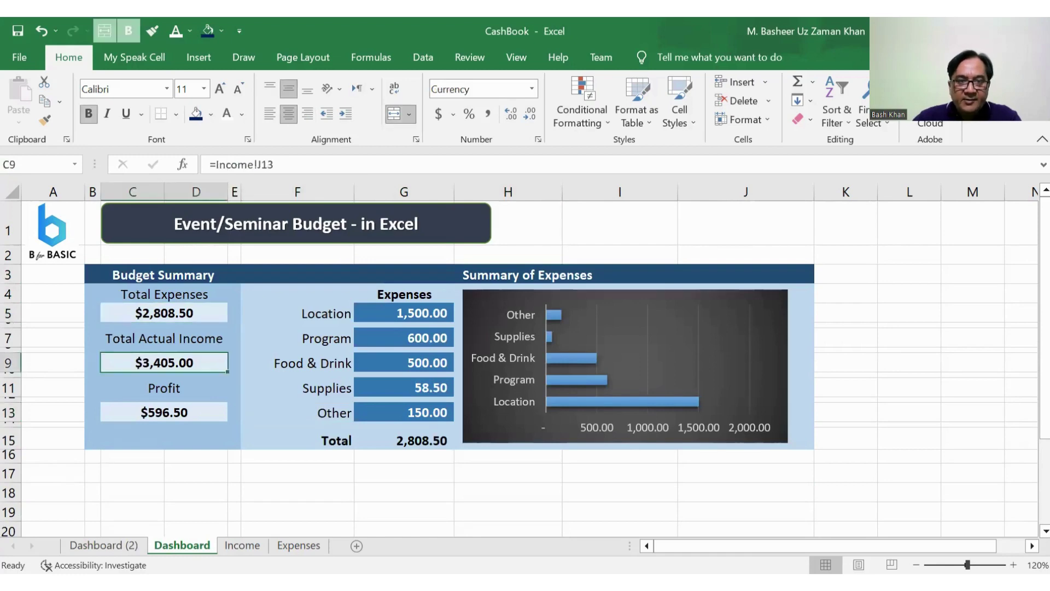
click(164, 412)
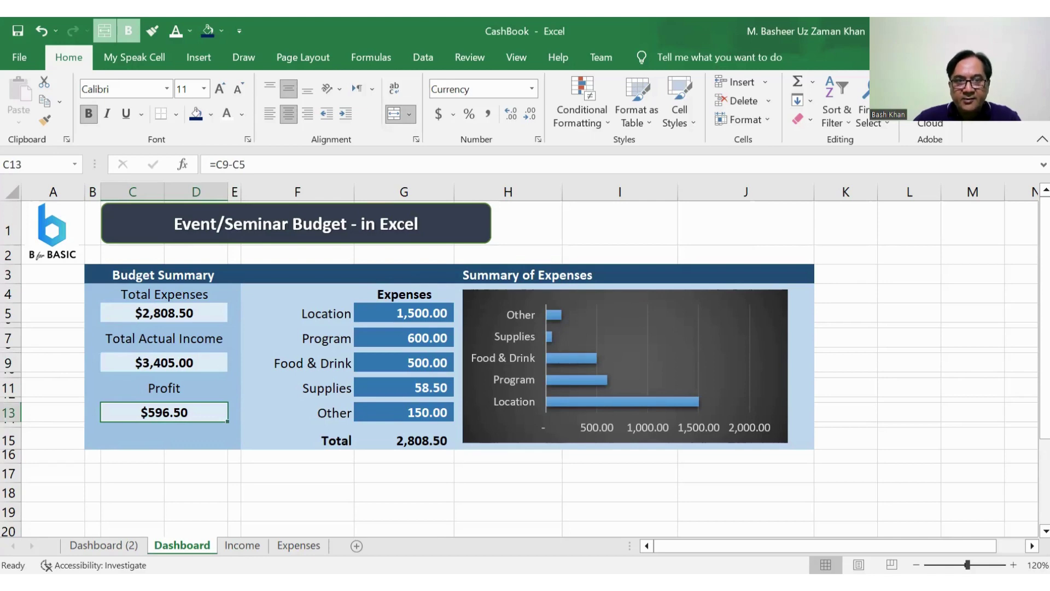
click(164, 294)
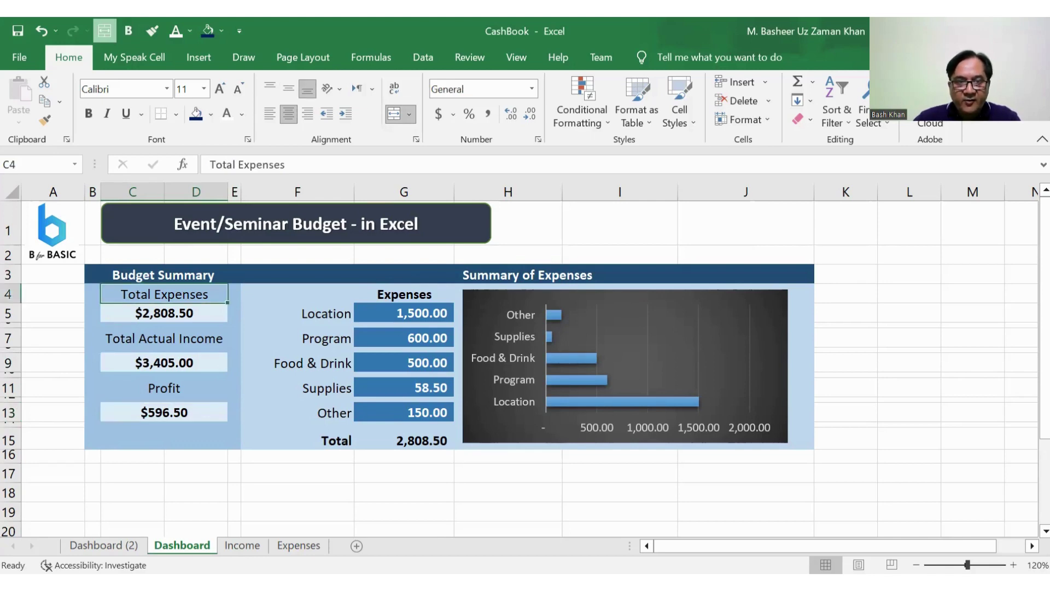
click(164, 363)
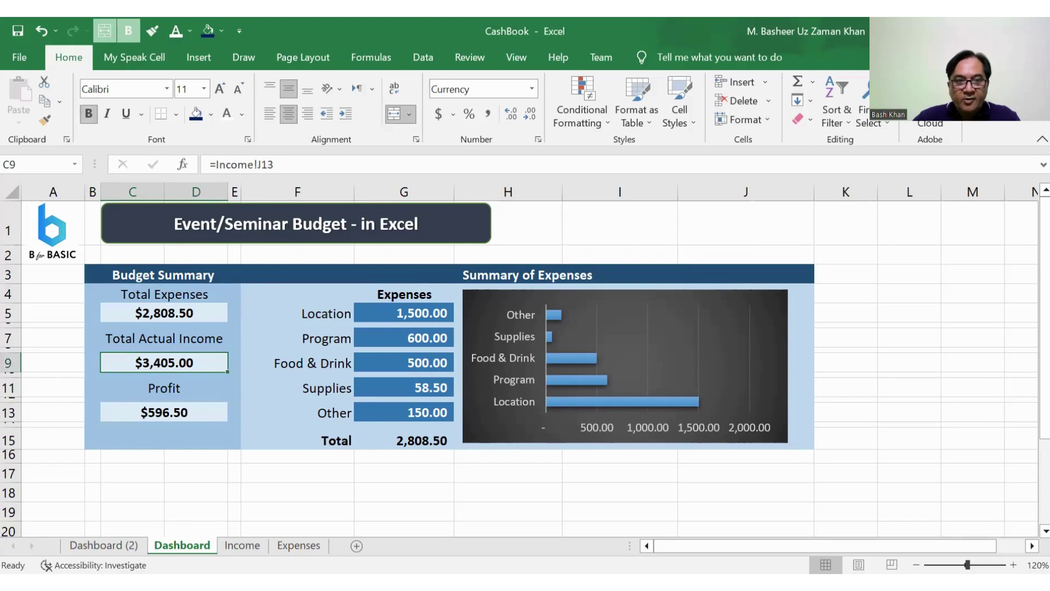
click(104, 545)
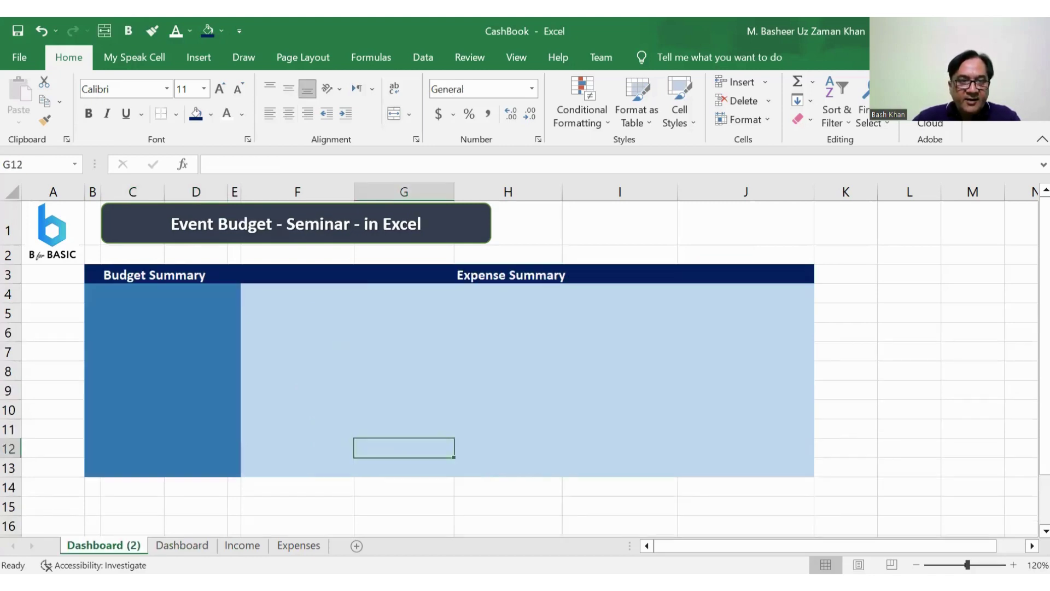
Merge C4:D4 and enter a white 'Total Expense' label.
click(133, 294)
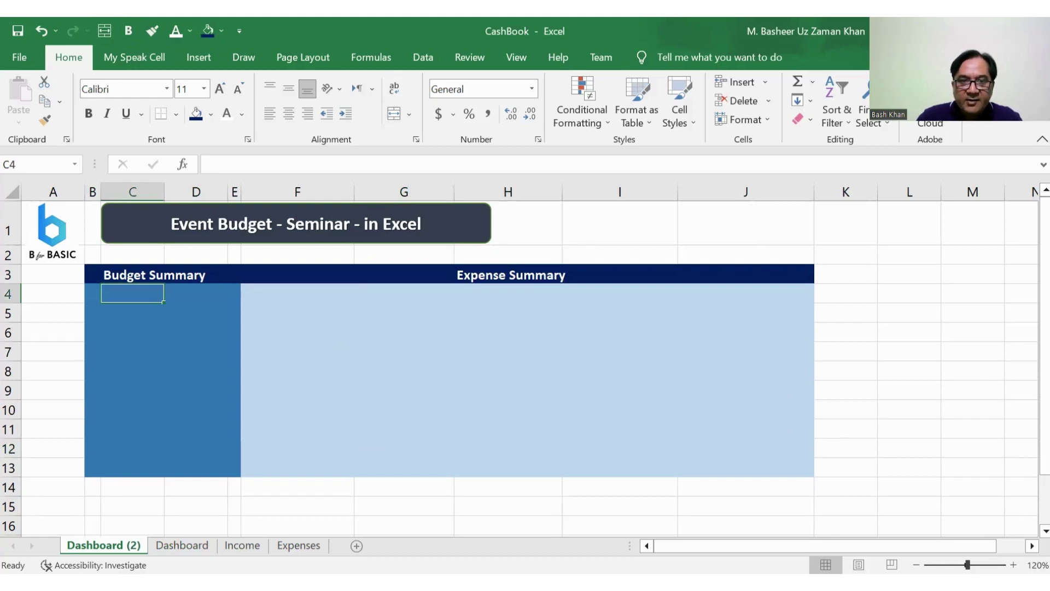
drag(132, 293, 195, 294)
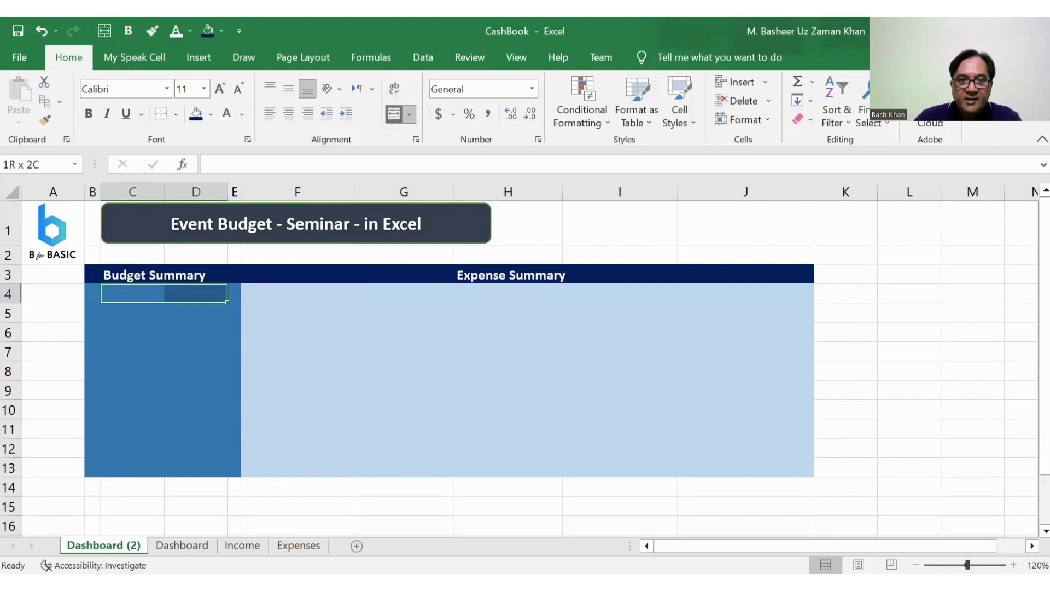
click(105, 30)
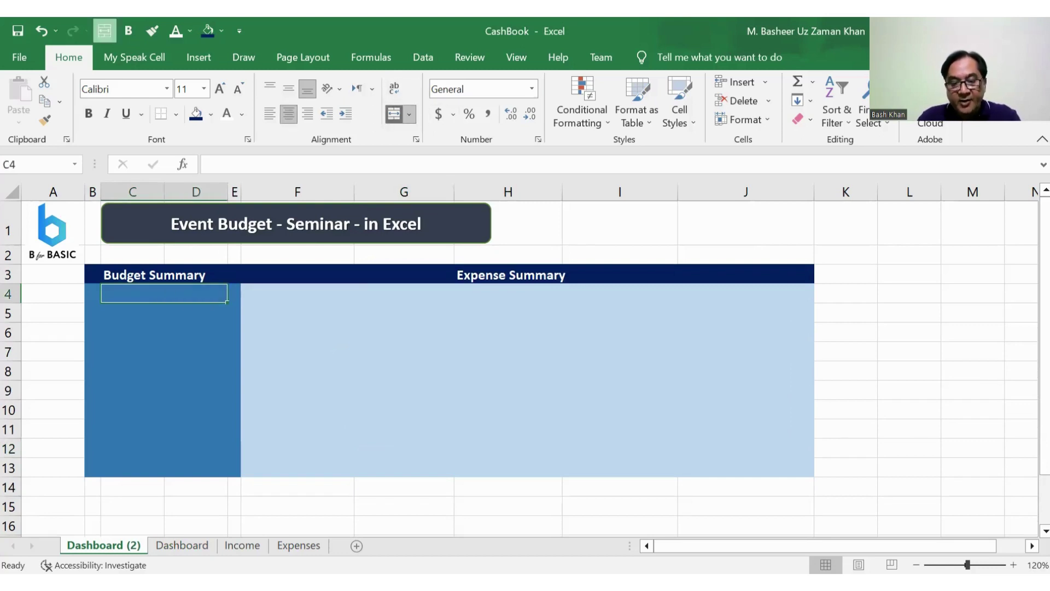
text(Total E)
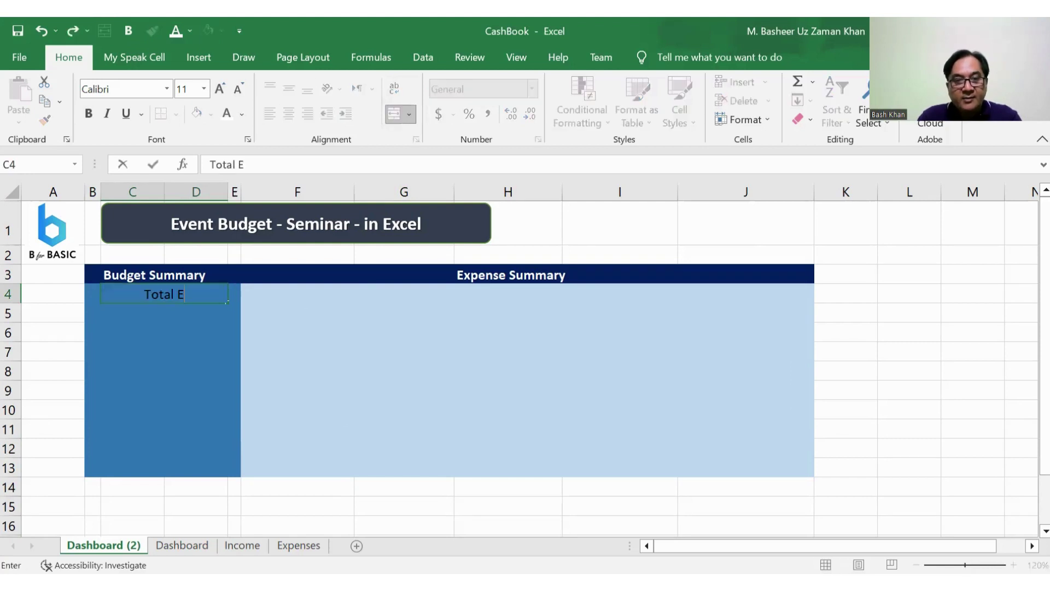
text(xpe)
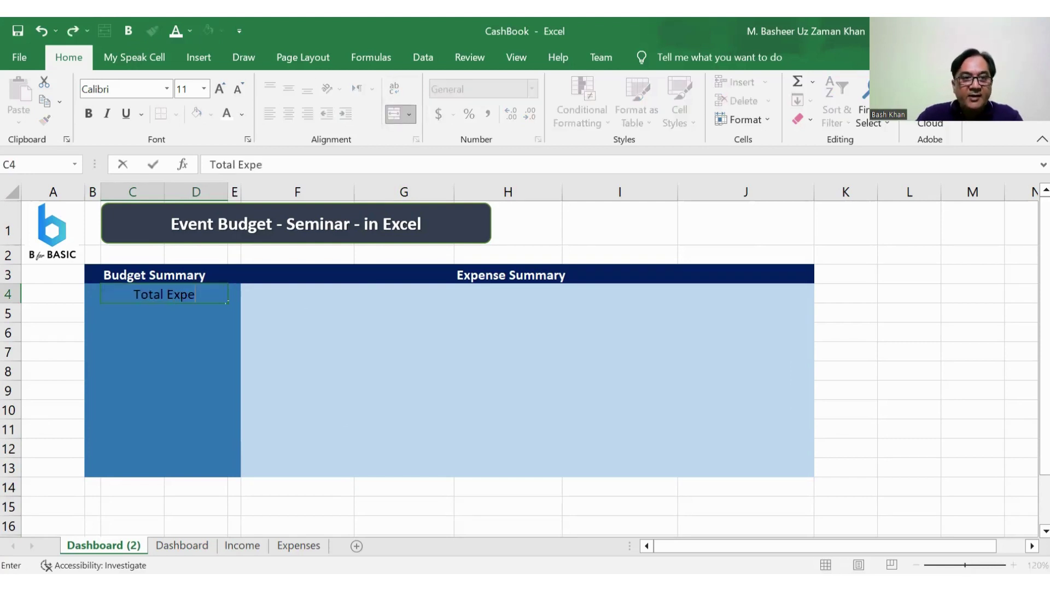
text(nse)
key(Return)
key(Up)
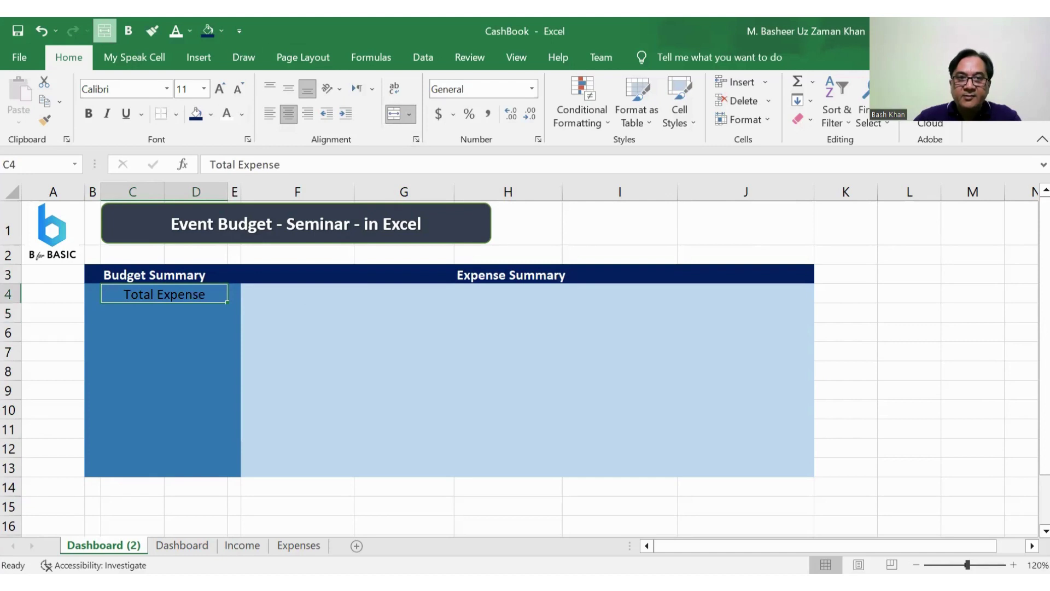
click(227, 113)
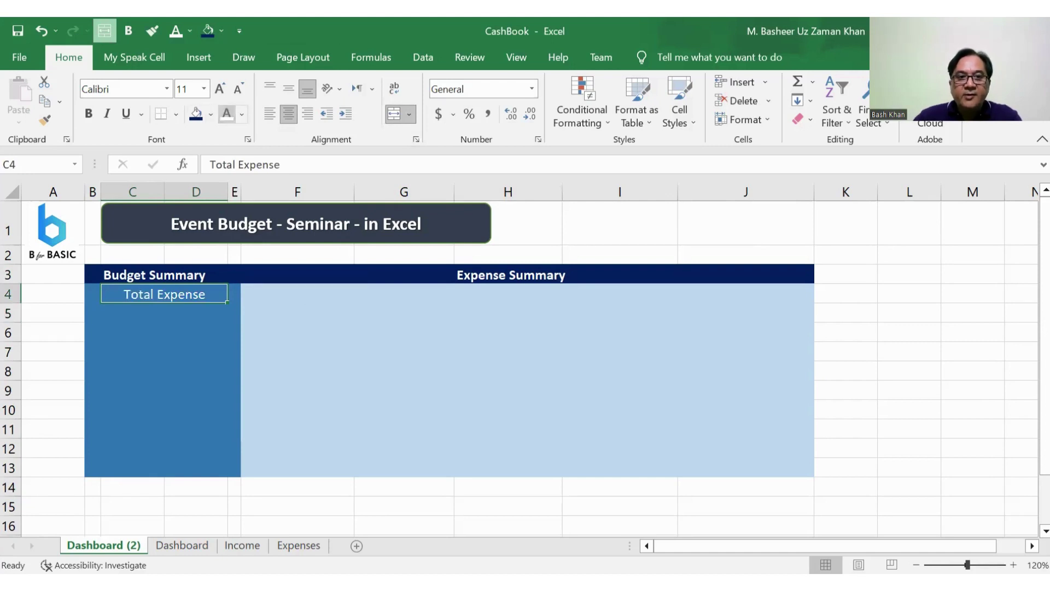
Merge C5:D5 into a light blue amount box below the label.
click(133, 313)
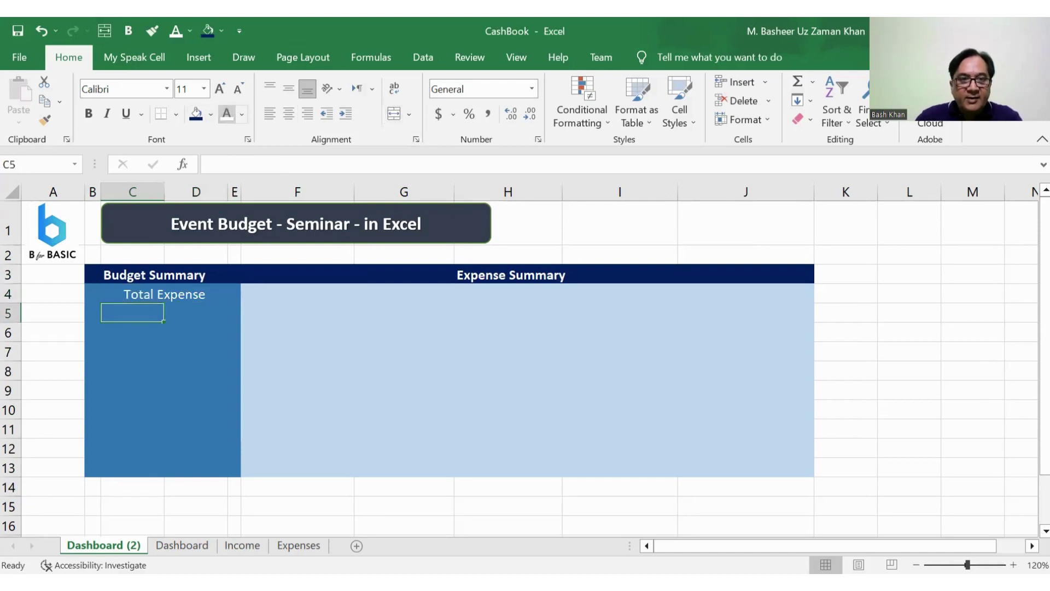
drag(132, 313, 196, 312)
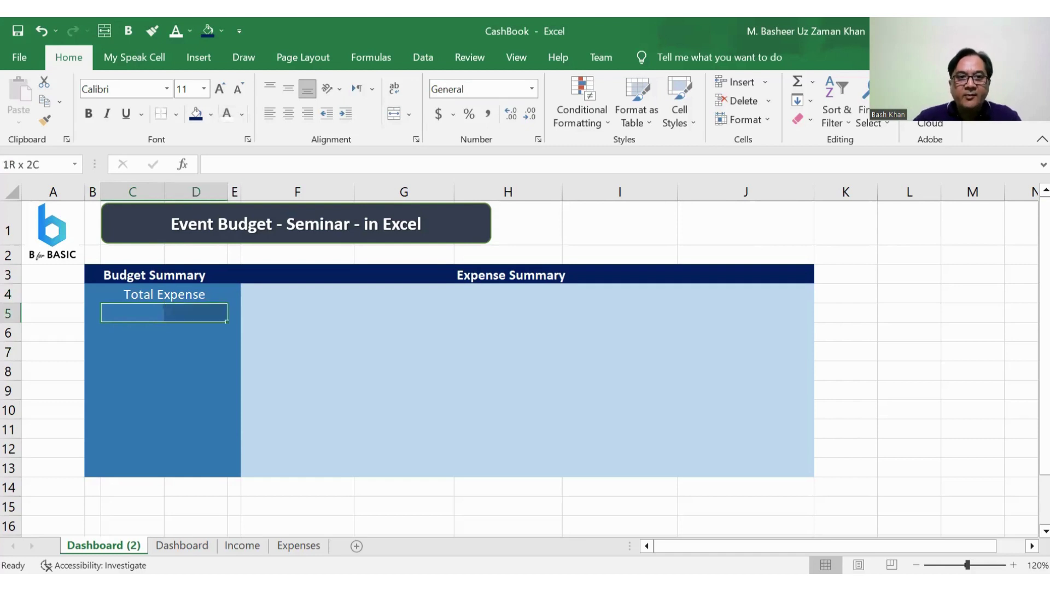
click(104, 30)
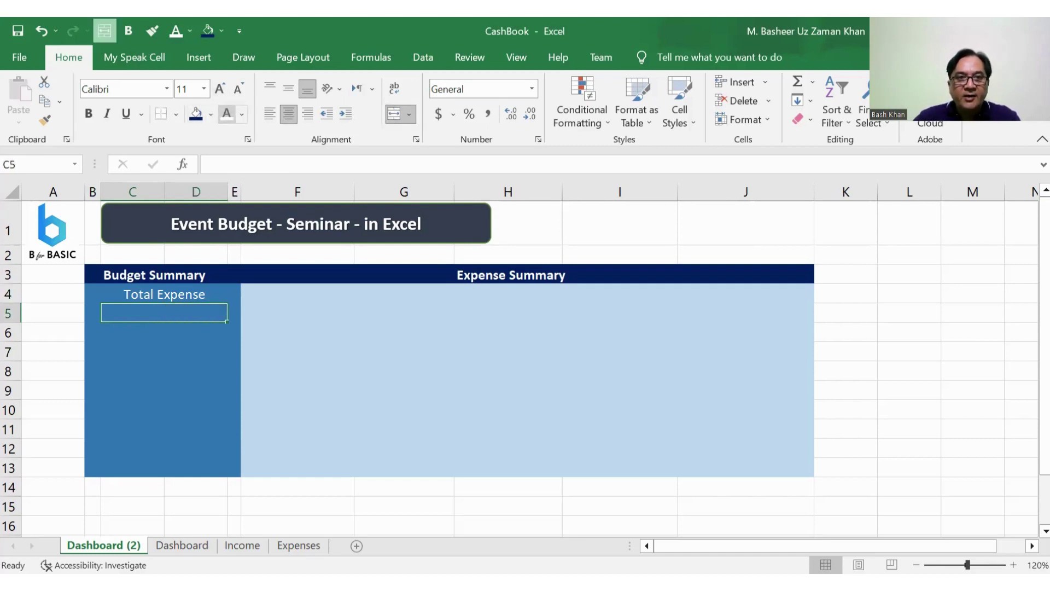
click(241, 114)
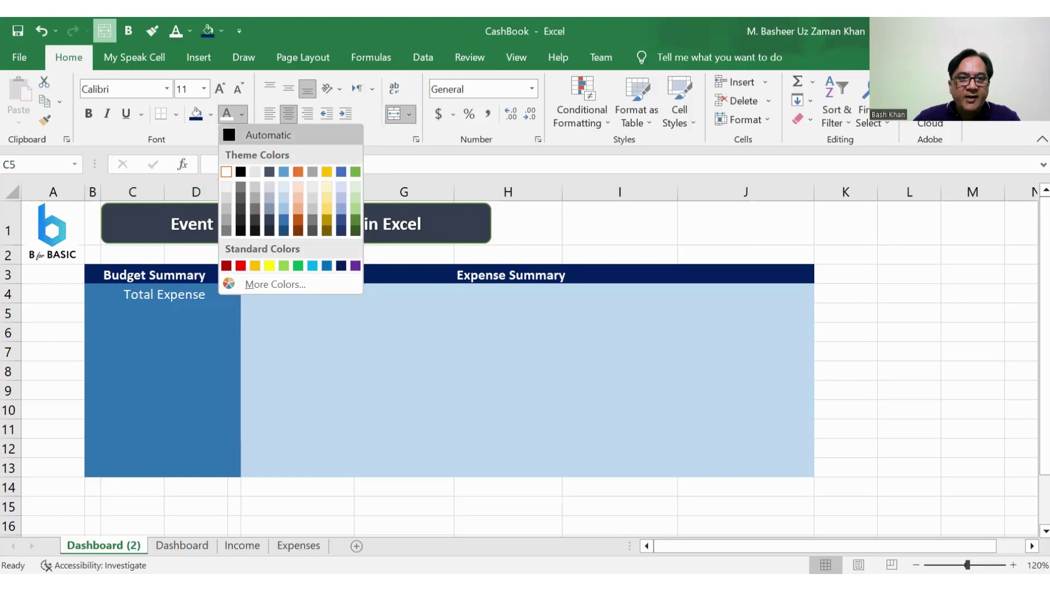
click(211, 113)
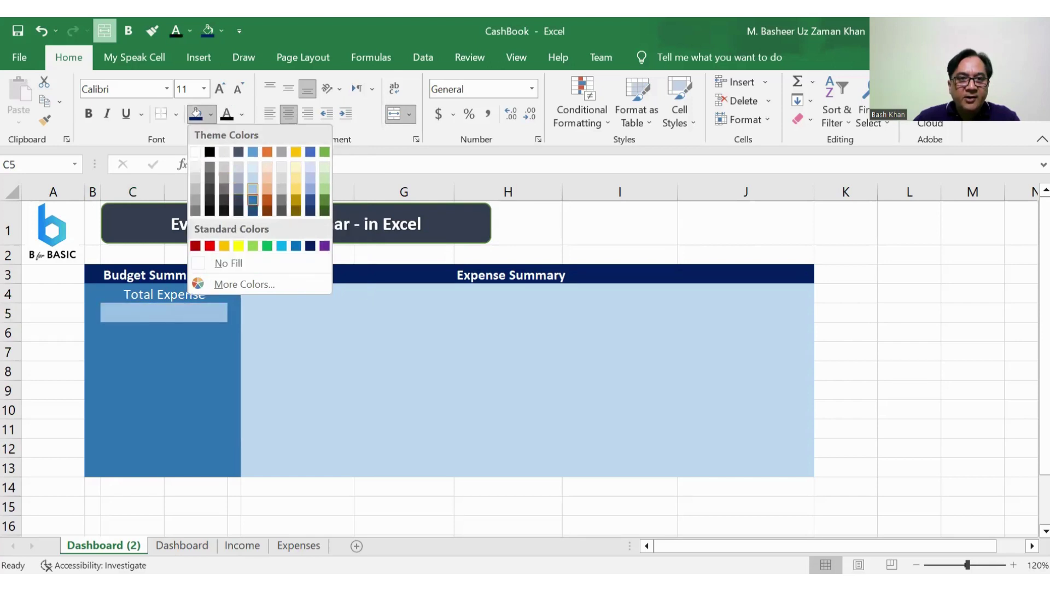
click(252, 189)
key(Return)
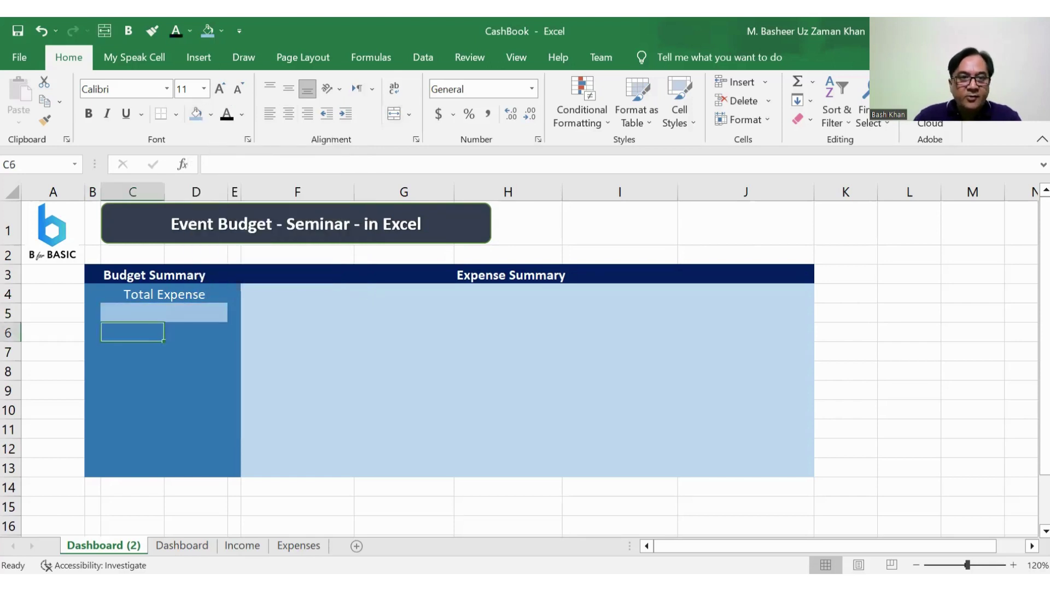
click(164, 313)
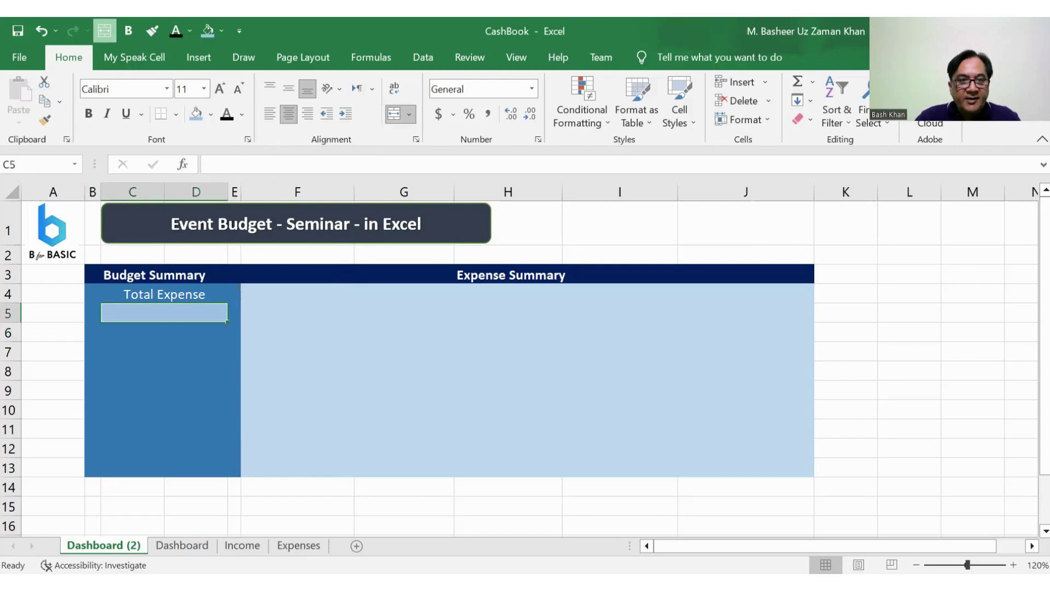
Copy the C4:D5 label-and-amount block into C7:D8 and C10:D11.
drag(165, 294, 164, 312)
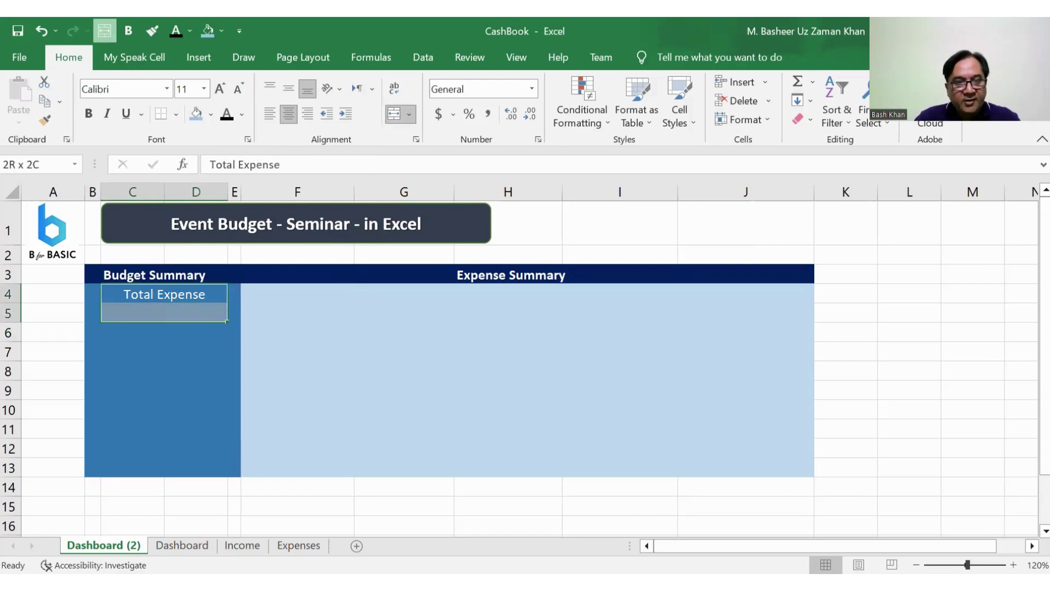
key(ctrl+c)
click(132, 332)
click(132, 351)
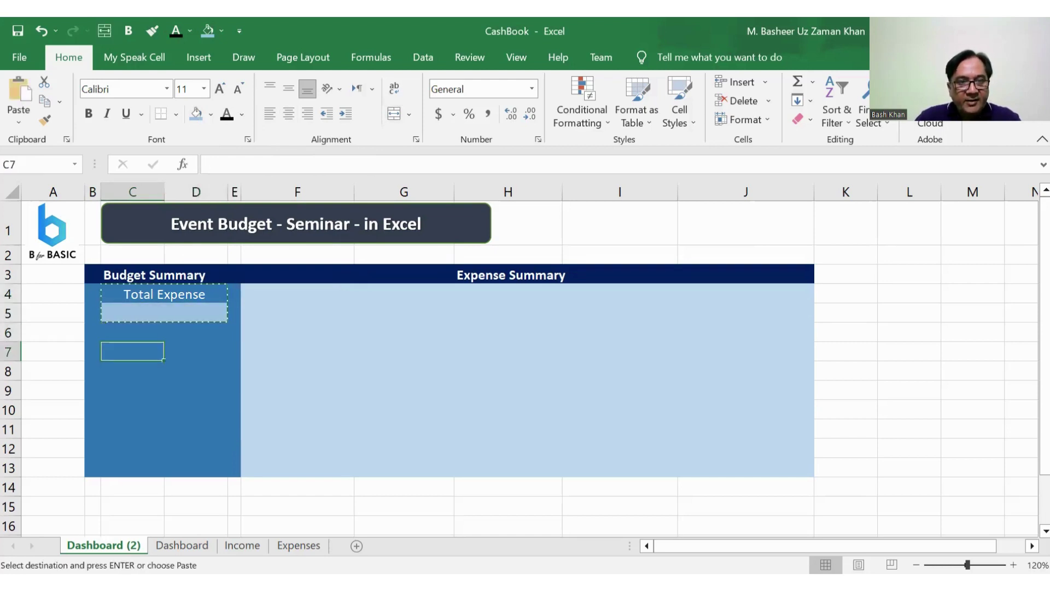
key(ctrl+v)
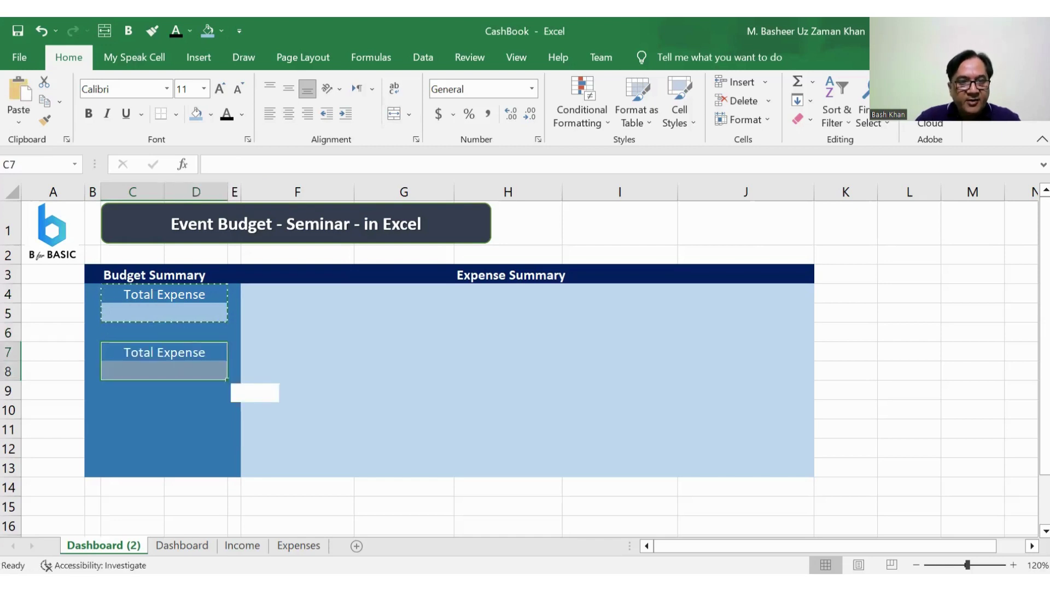
click(132, 390)
click(132, 409)
key(ctrl+v)
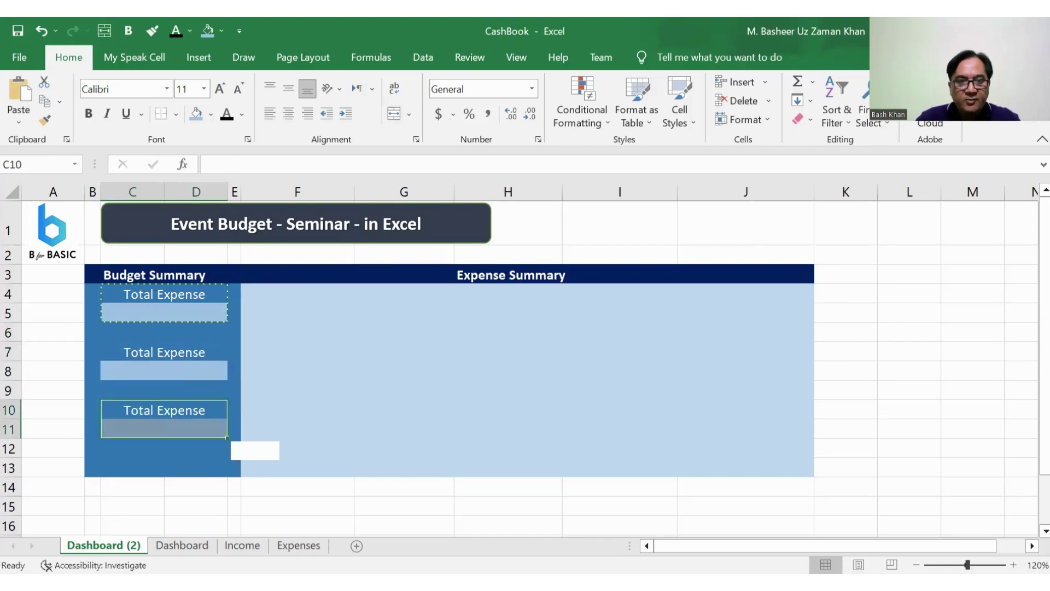
click(133, 447)
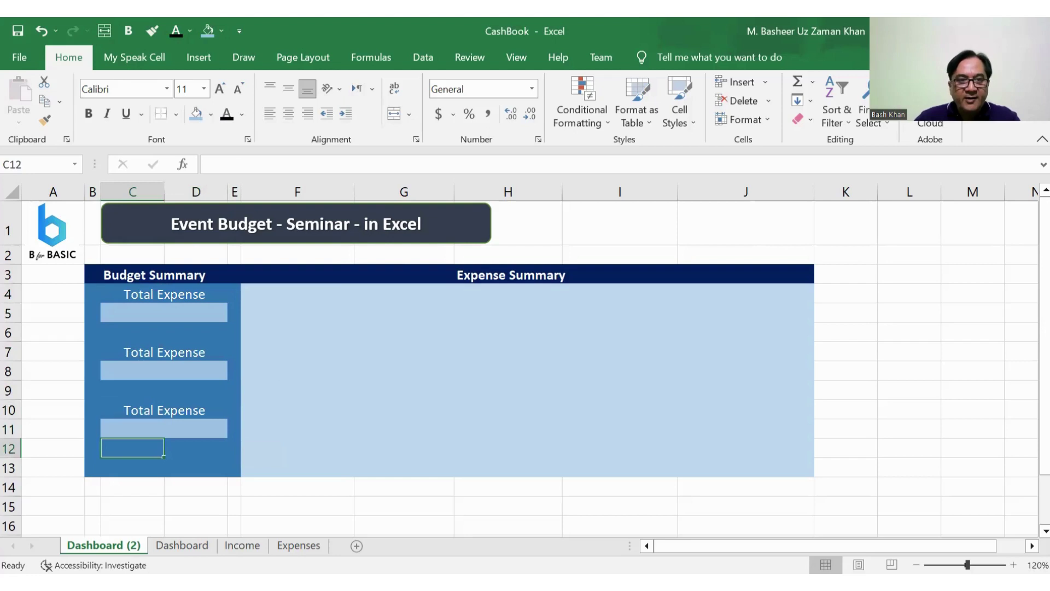
Relabel the copied blocks 'Total Income' and 'Profit'.
click(164, 352)
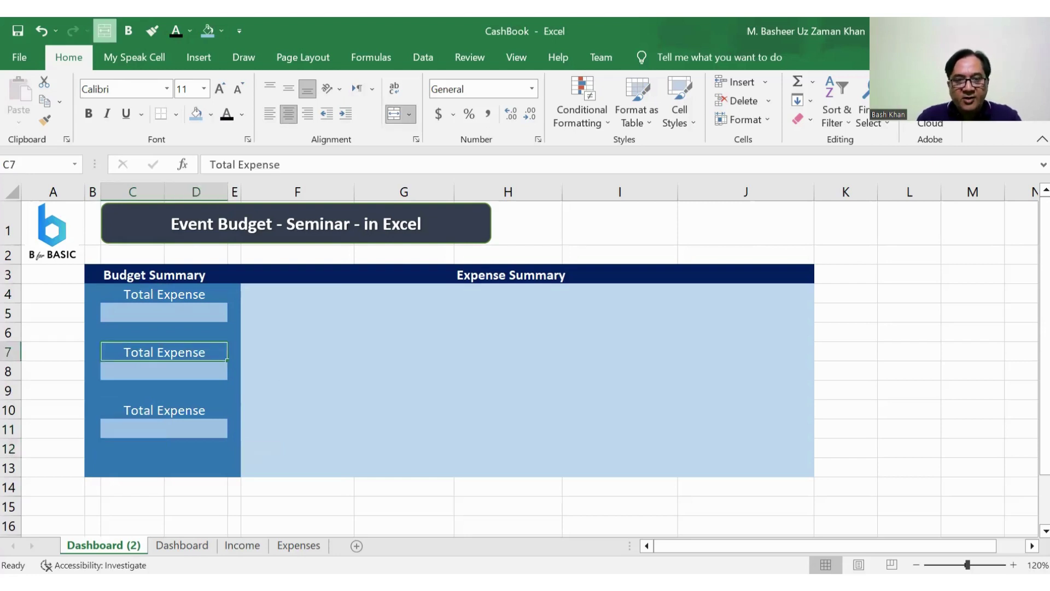
text(Total Inc)
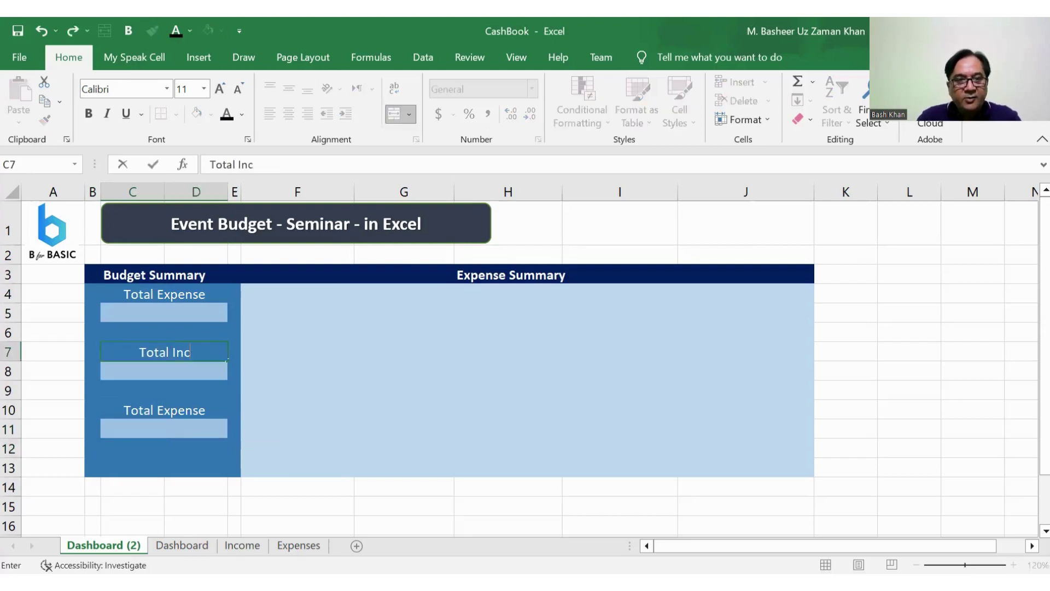
text(ome)
key(Return)
click(133, 390)
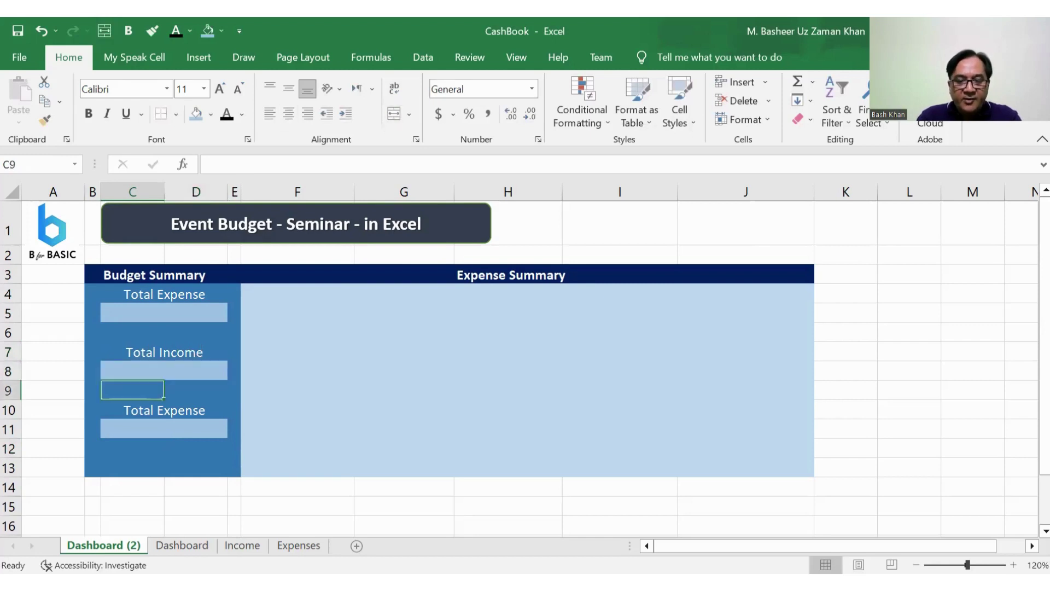
click(164, 409)
text(Total)
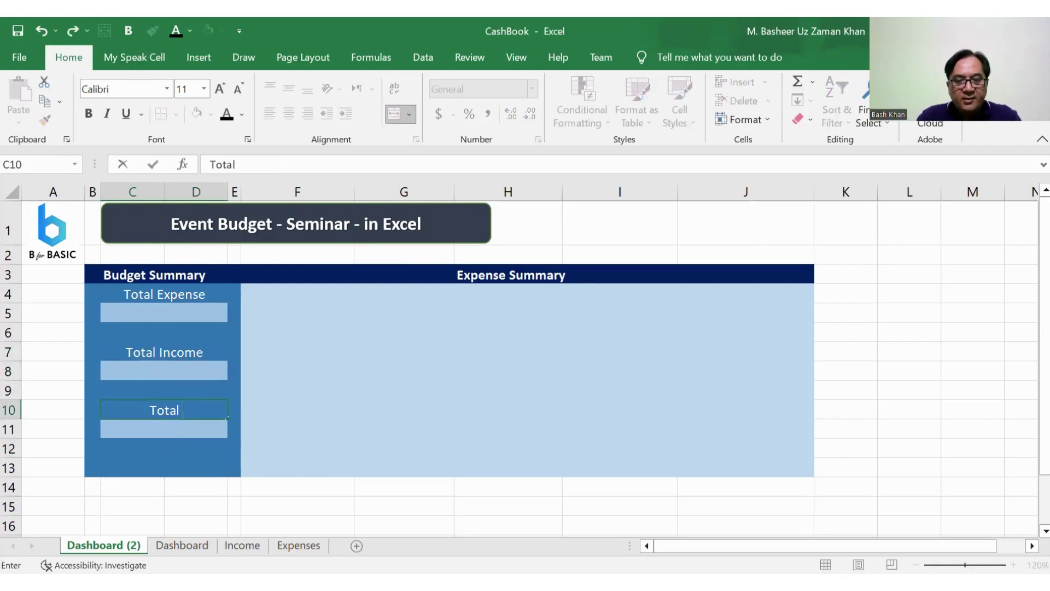
key(BackSpace)
key(BackSpace)
key(BackSpace)
key(BackSpace)
key(BackSpace)
text(P)
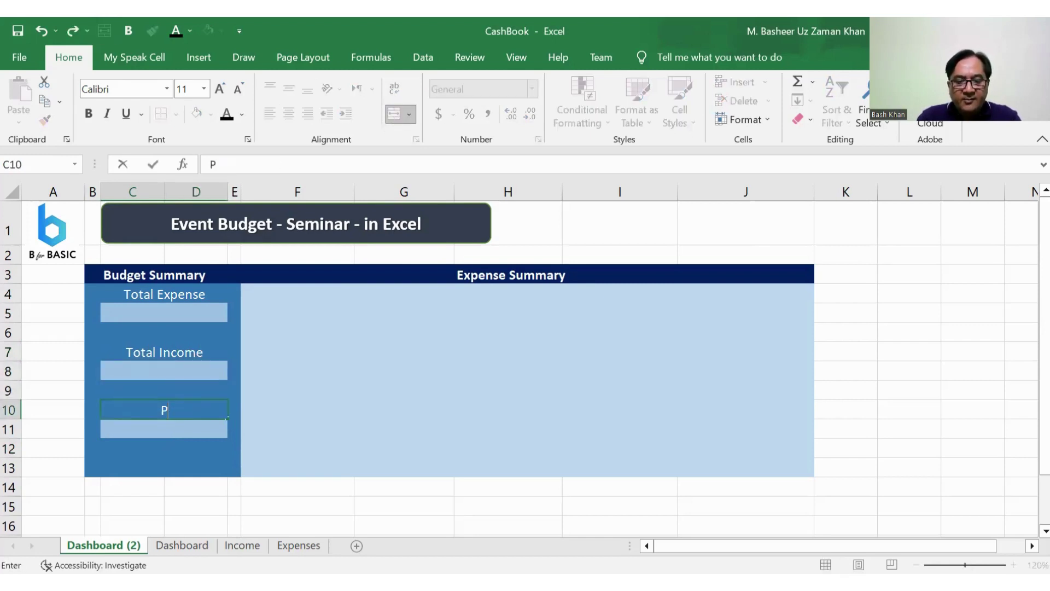
text(rofit)
key(Return)
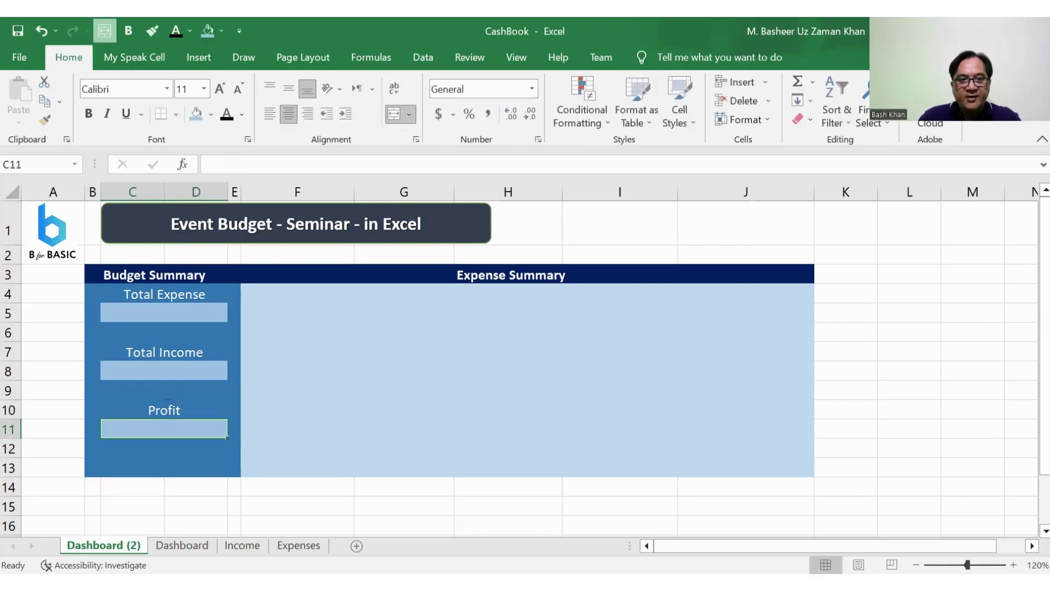
click(164, 312)
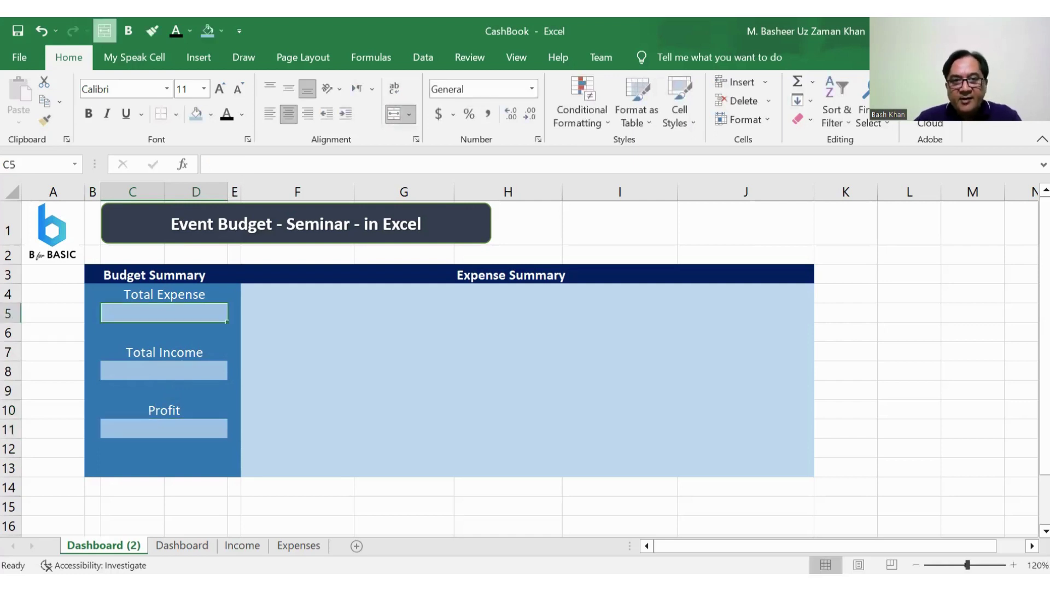
Link the Total Expense box C5 to =Expenses!J15, showing $2,808.50.
text(=)
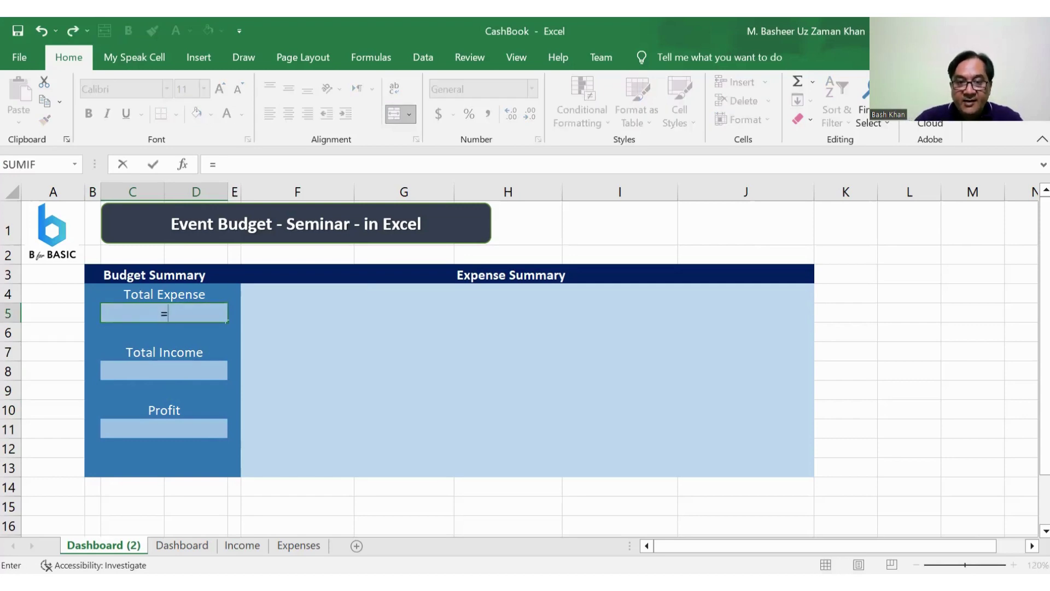
click(298, 545)
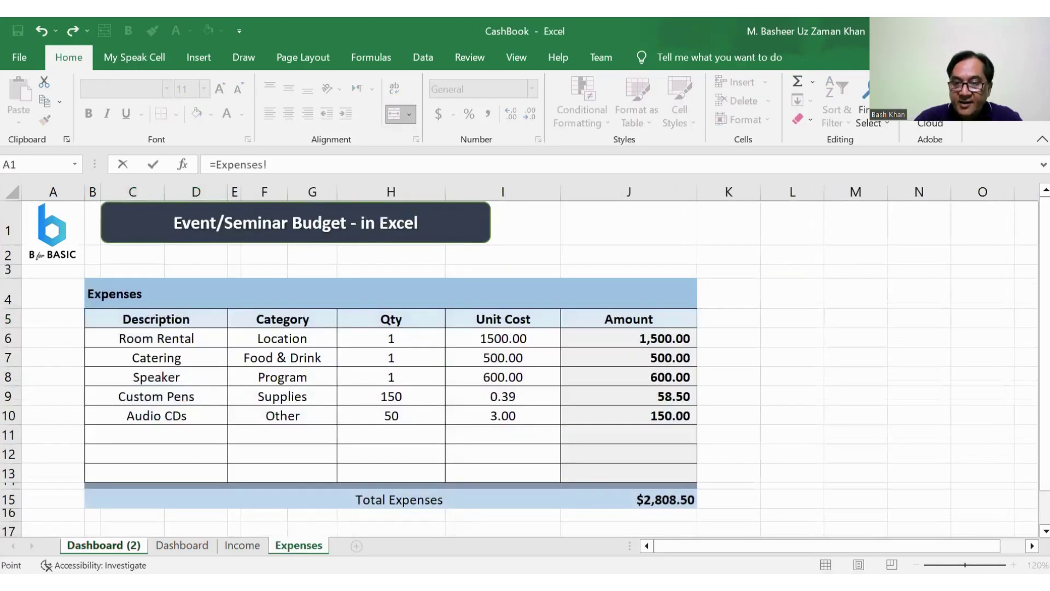
click(630, 499)
key(Return)
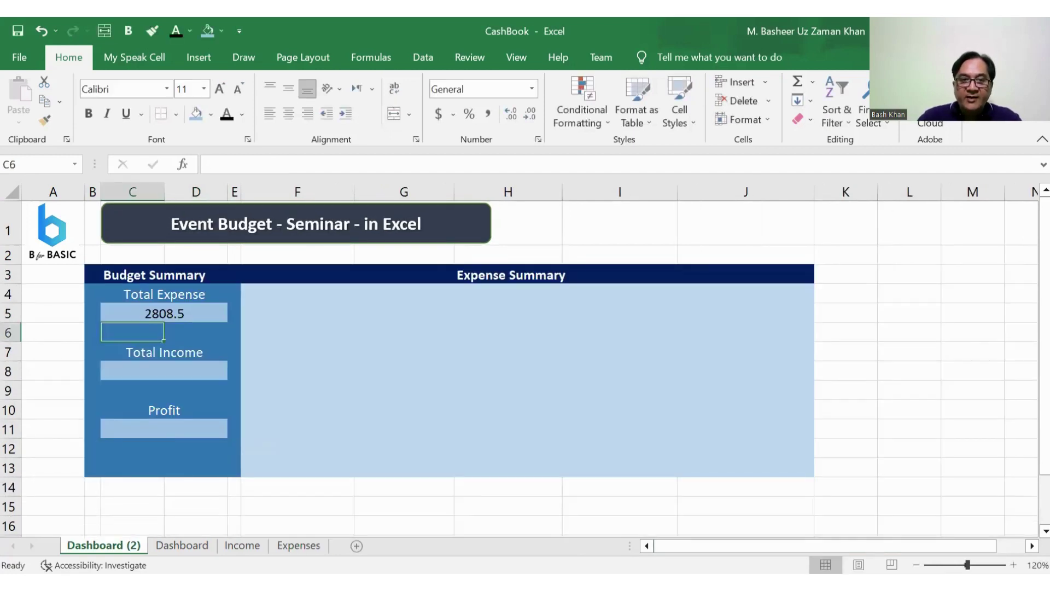
click(164, 314)
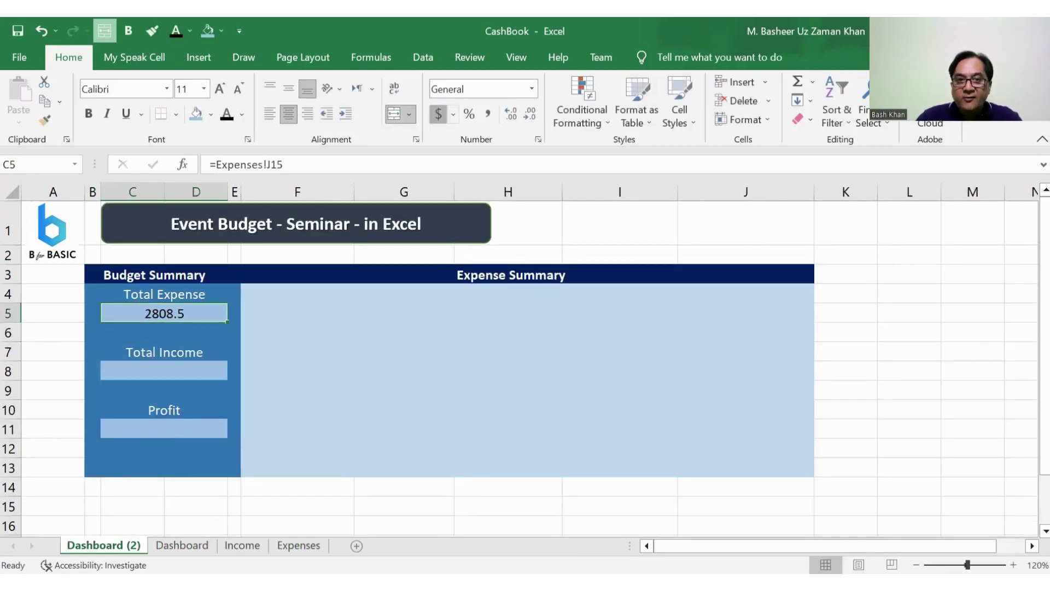
Format C5 as bold Currency and Format-Paint it onto the Total Income box.
click(439, 114)
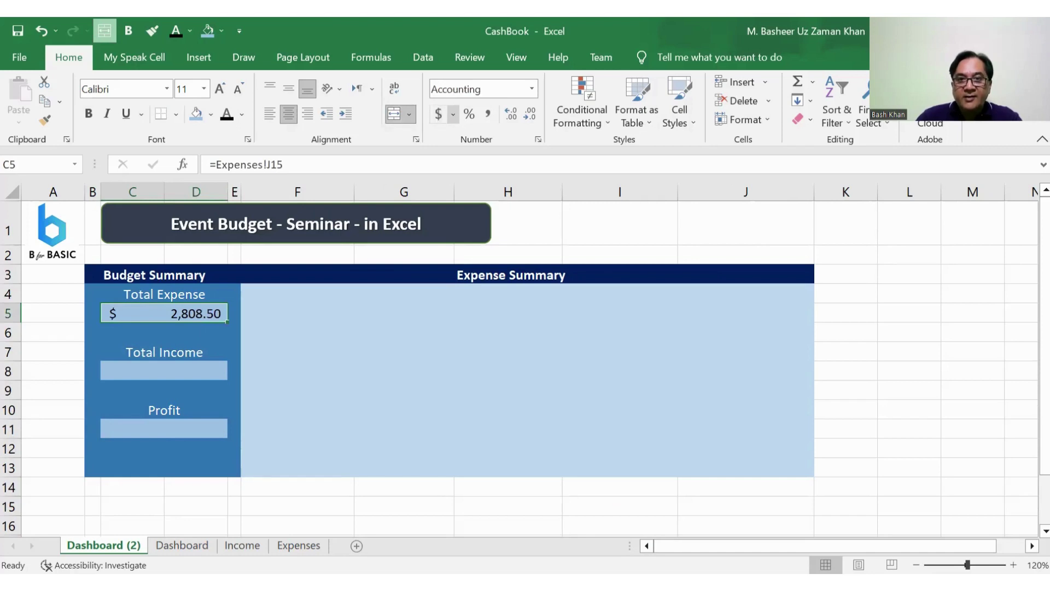
click(453, 114)
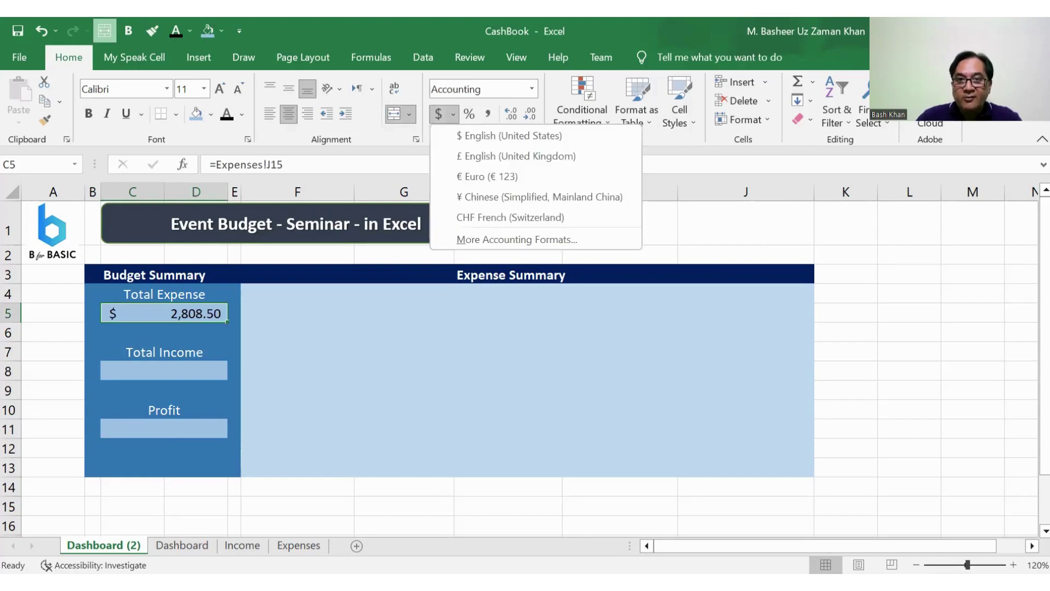
click(531, 89)
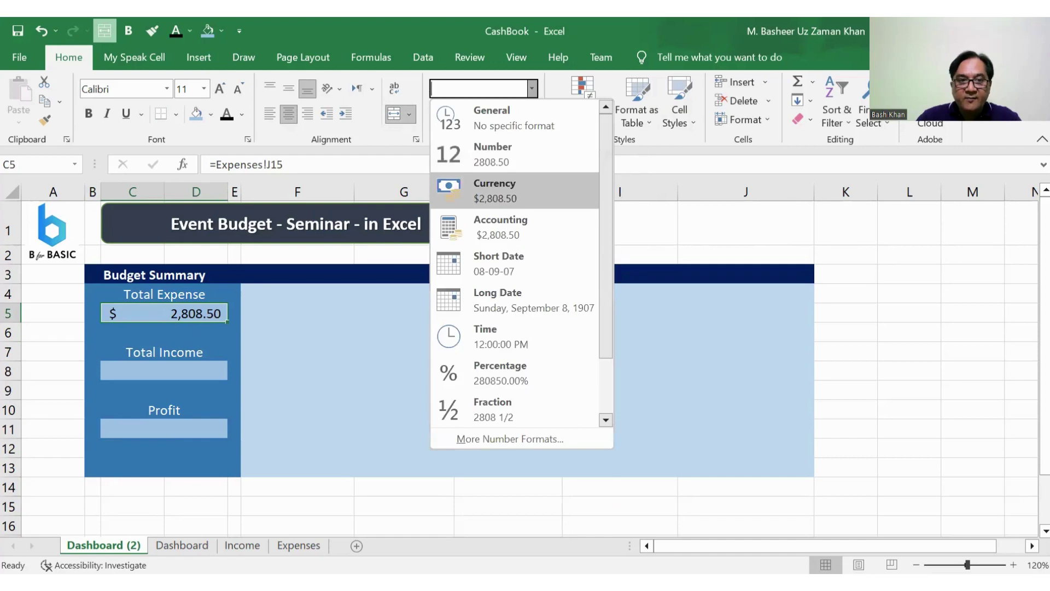
click(503, 183)
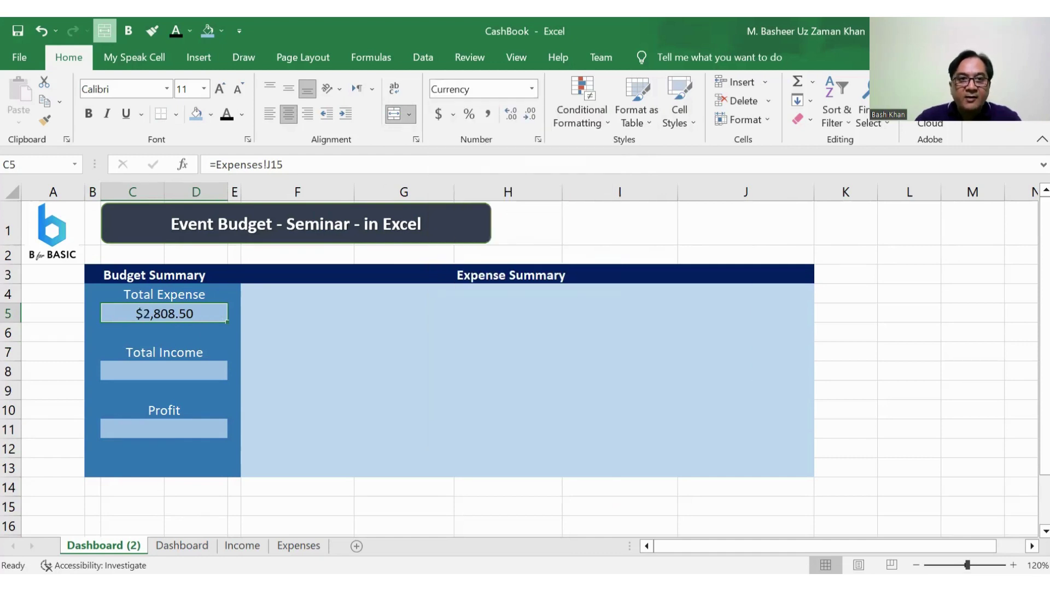
click(89, 114)
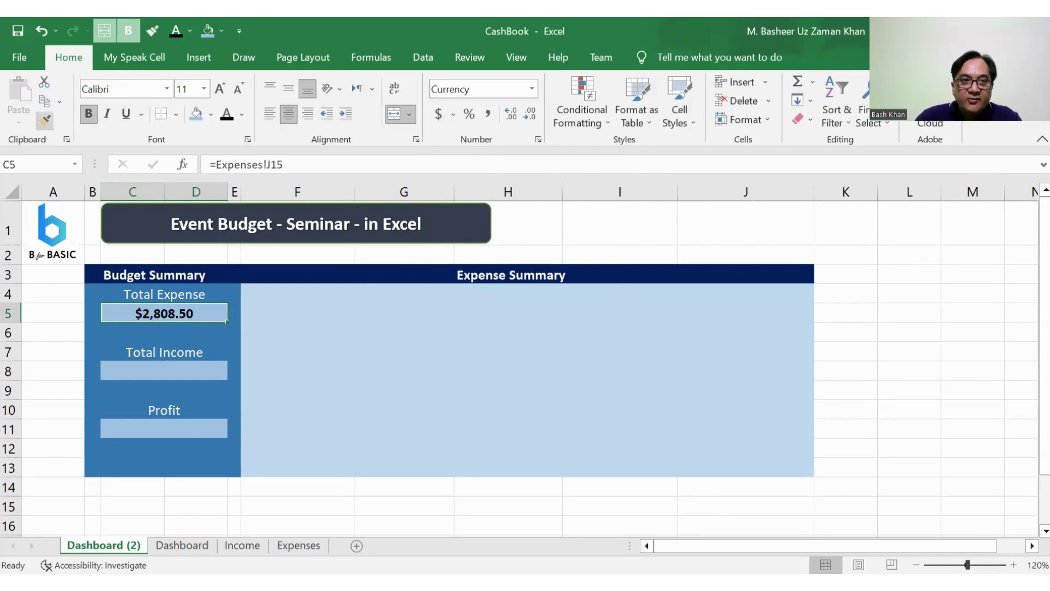
click(45, 120)
click(164, 371)
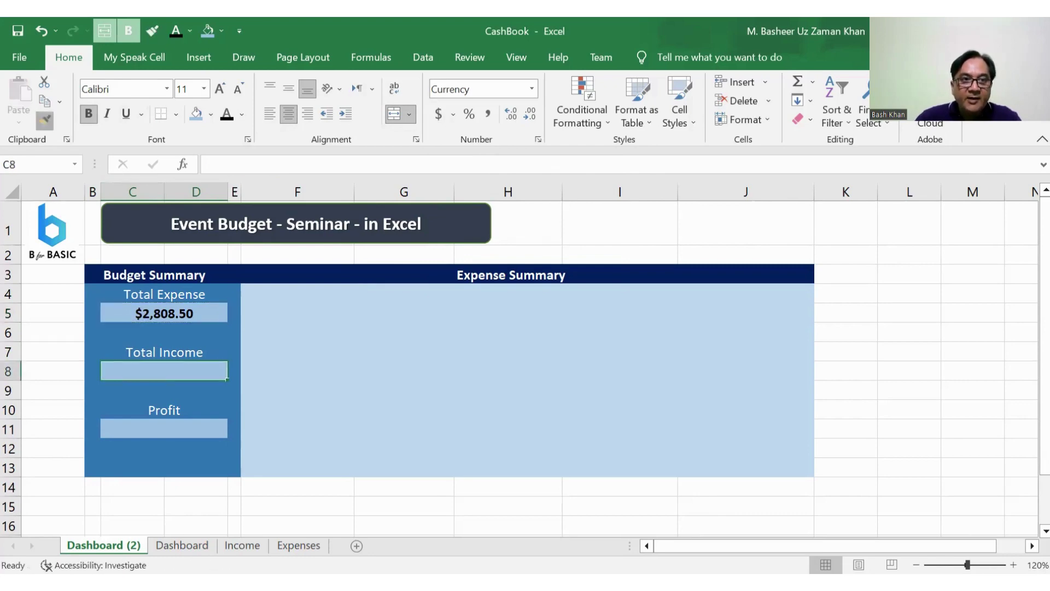
Copy the bold currency format to the Profit box and link Total Income to =Income!J13 ($3,405.00).
click(45, 120)
click(164, 428)
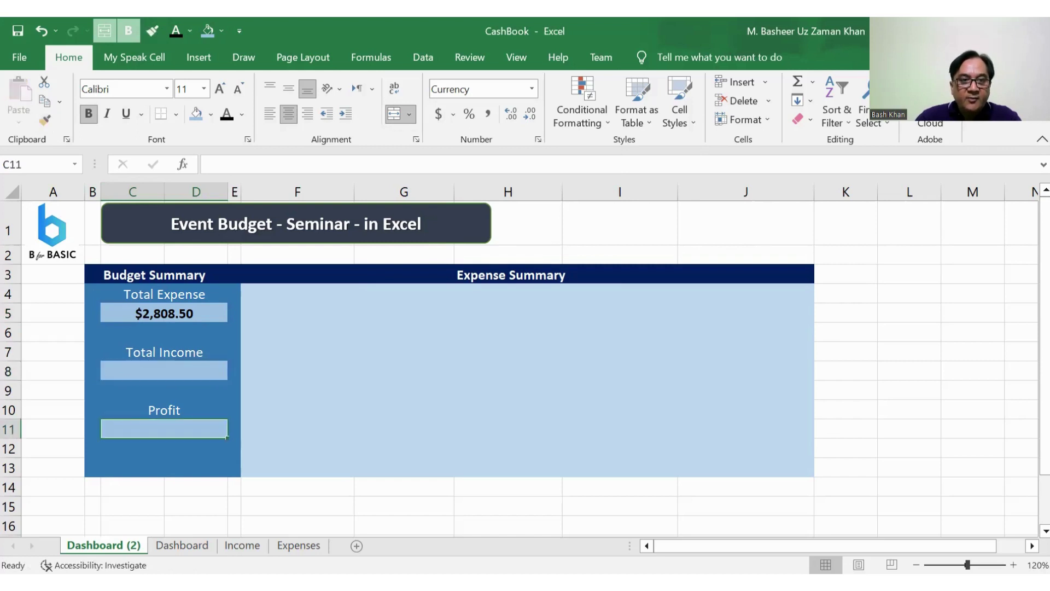
click(164, 370)
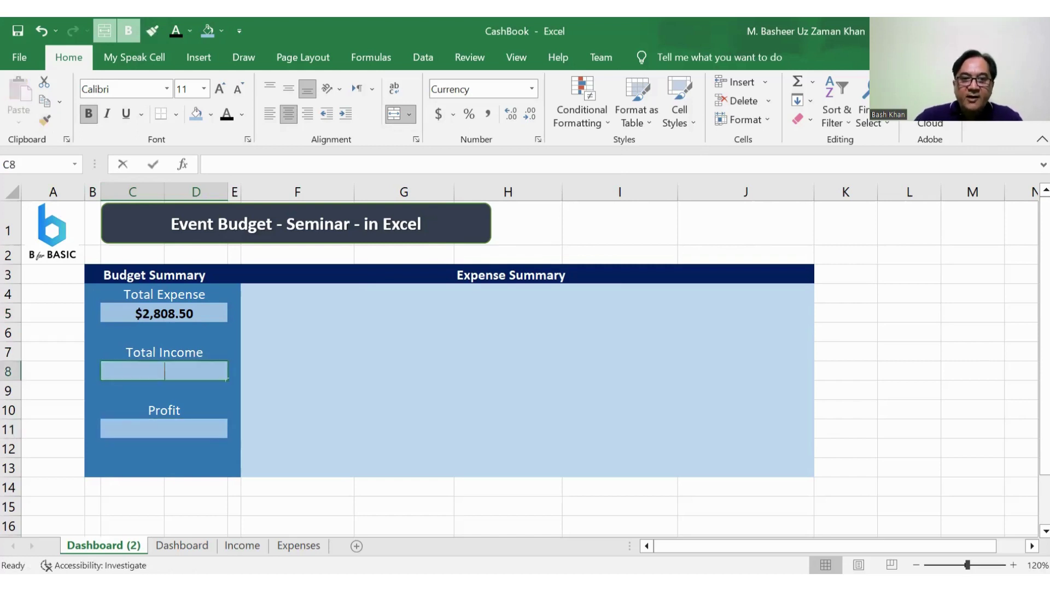
text(=)
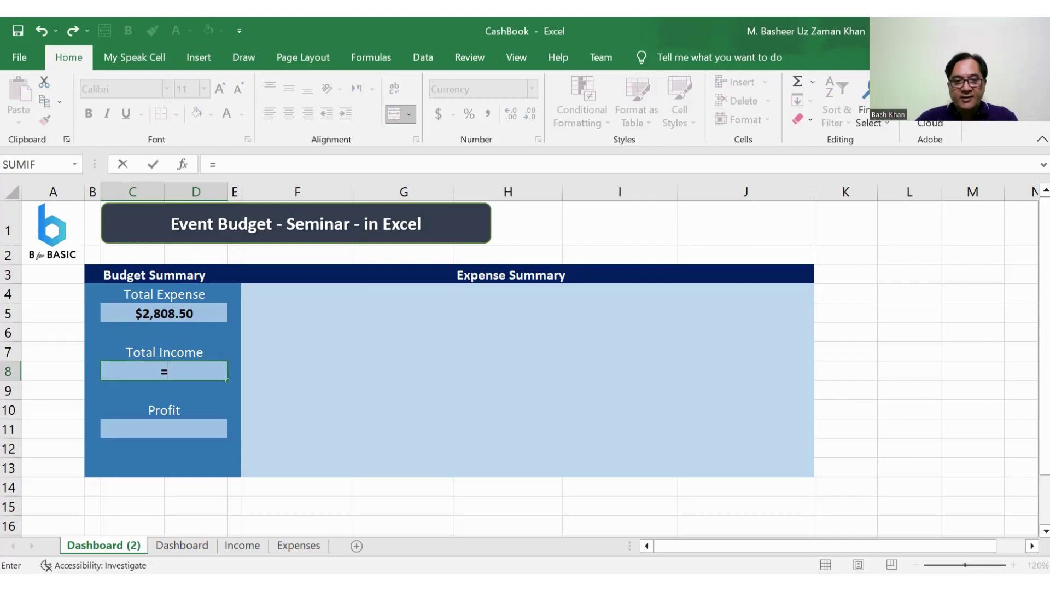
click(243, 546)
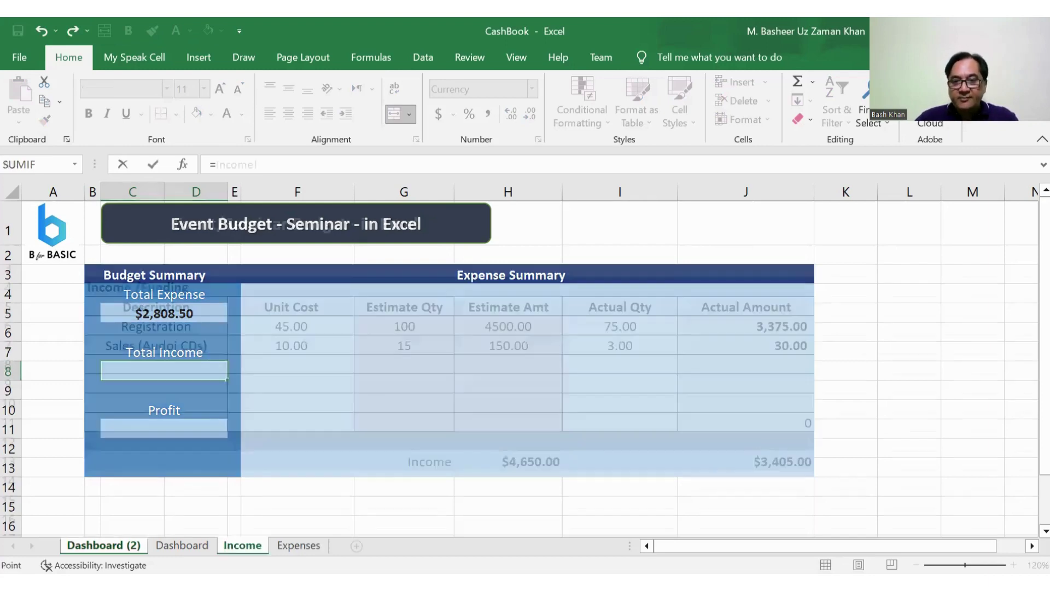
click(746, 462)
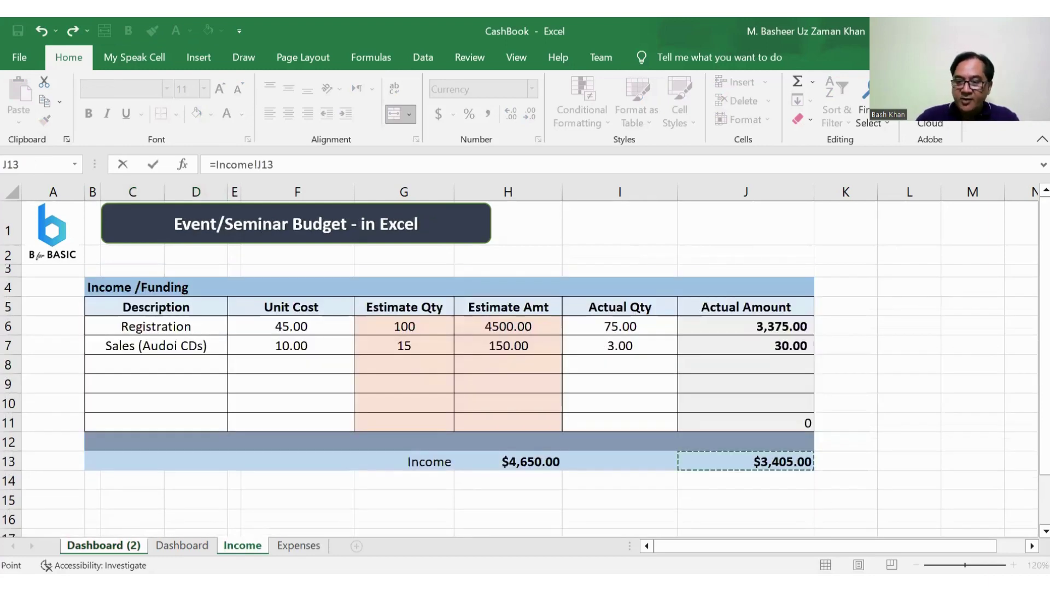
key(Return)
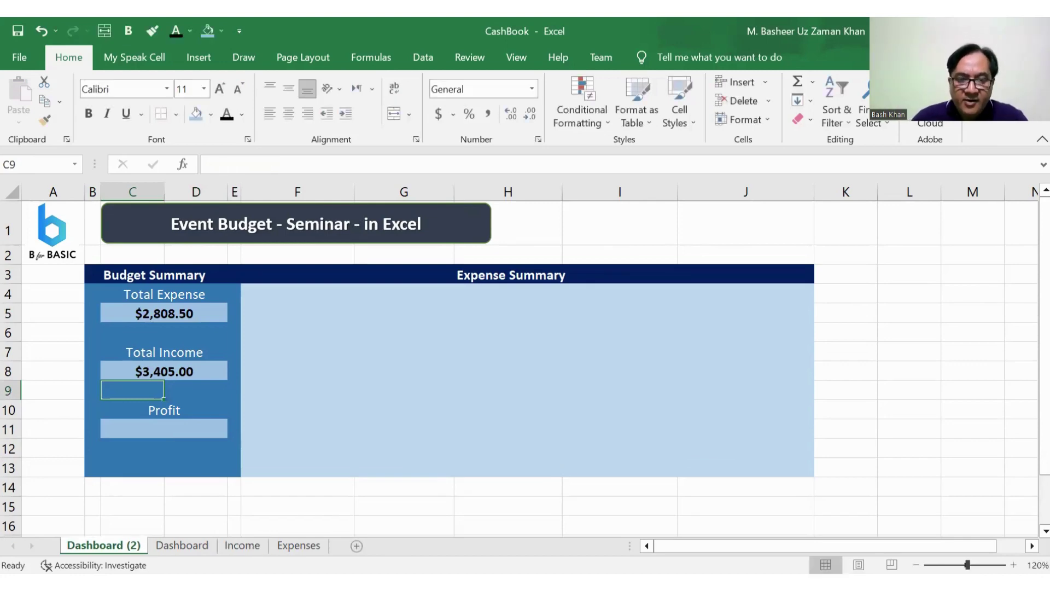
Enter =C8-C5 in the Profit box, giving $596.50.
click(164, 429)
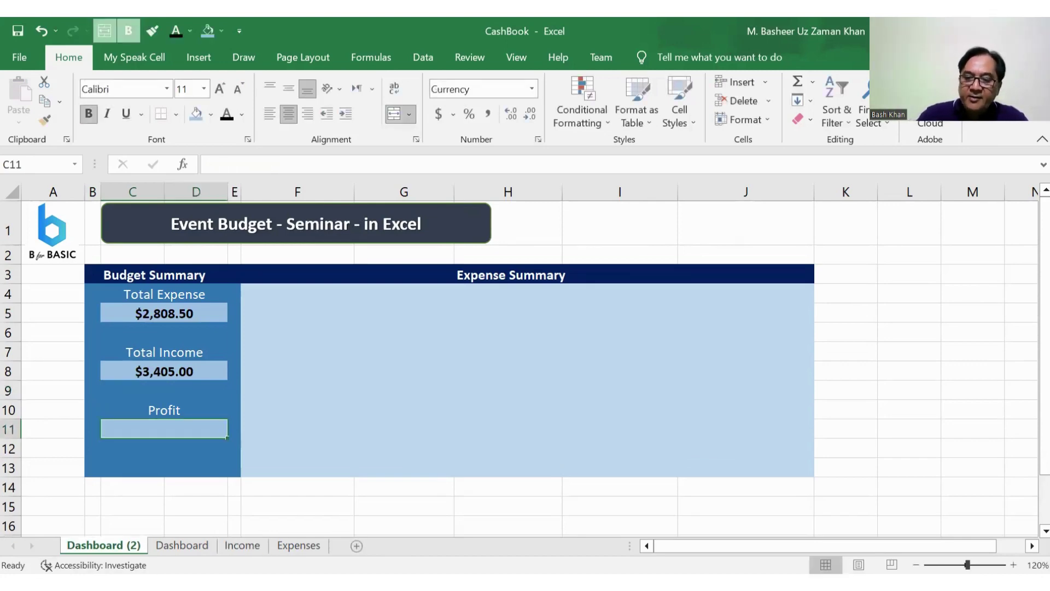
text(=)
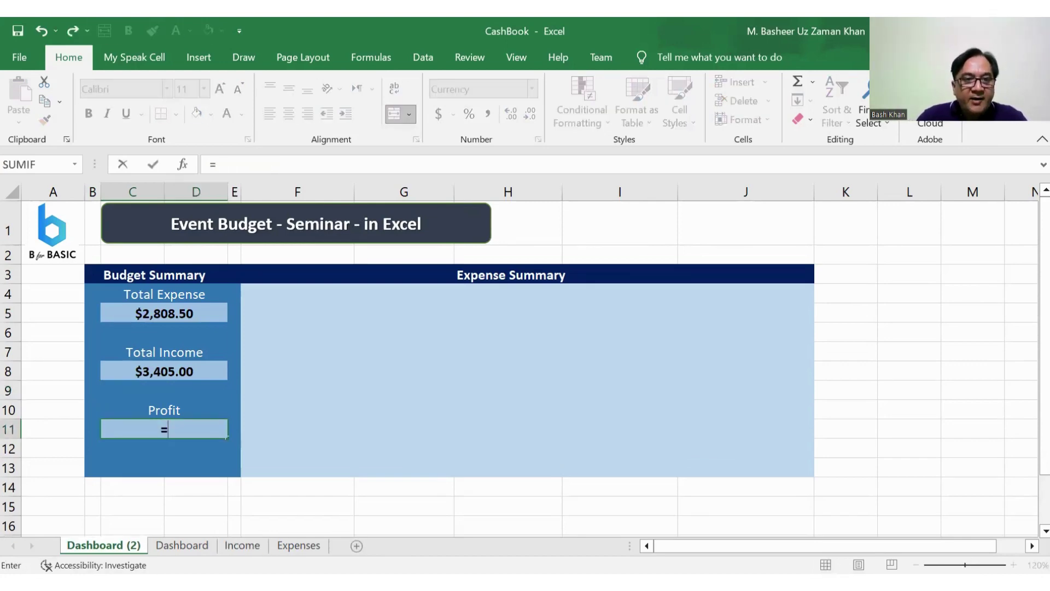
key(Up)
key(Up)
key(Up)
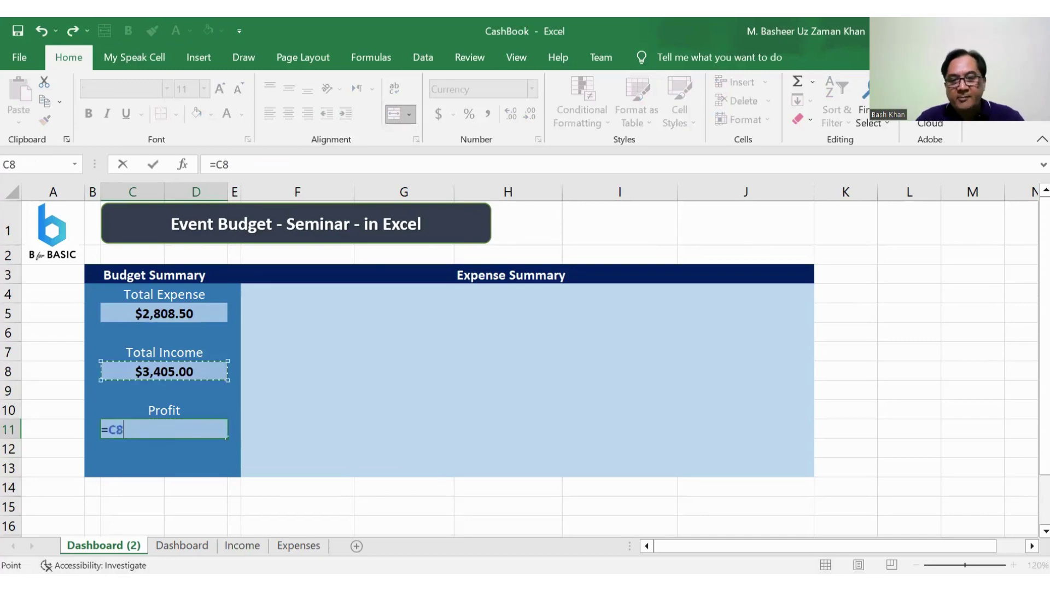
text(-)
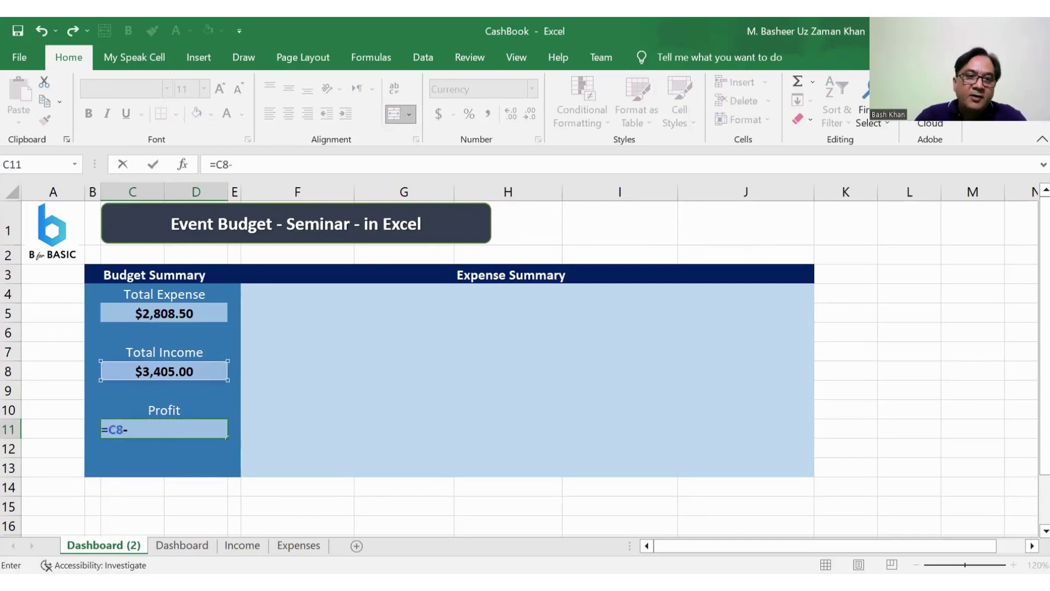
key(Up)
key(Up)
key(Up)
key(Up)
key(Up)
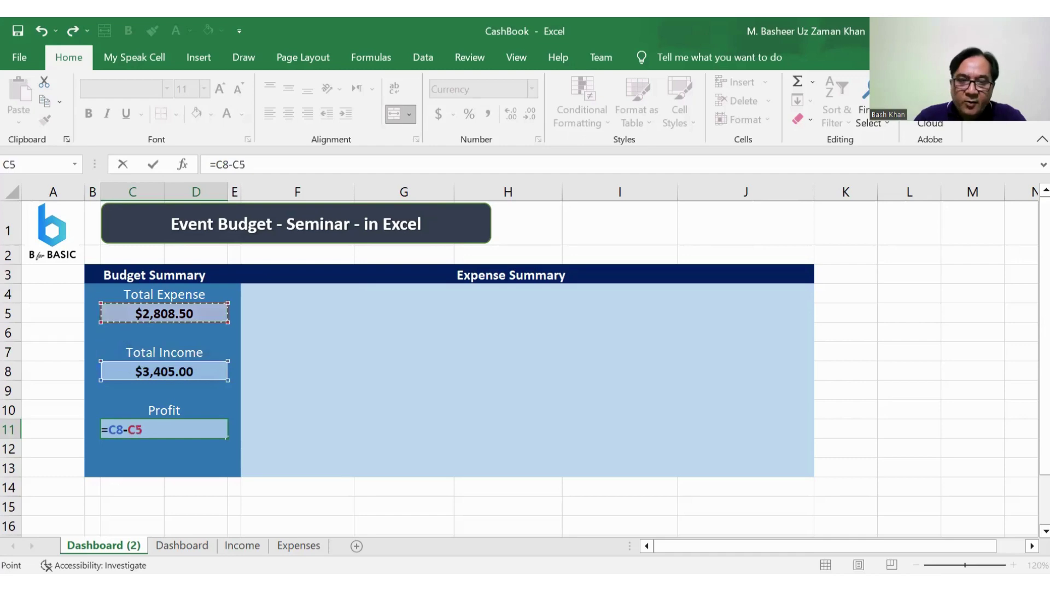
key(Return)
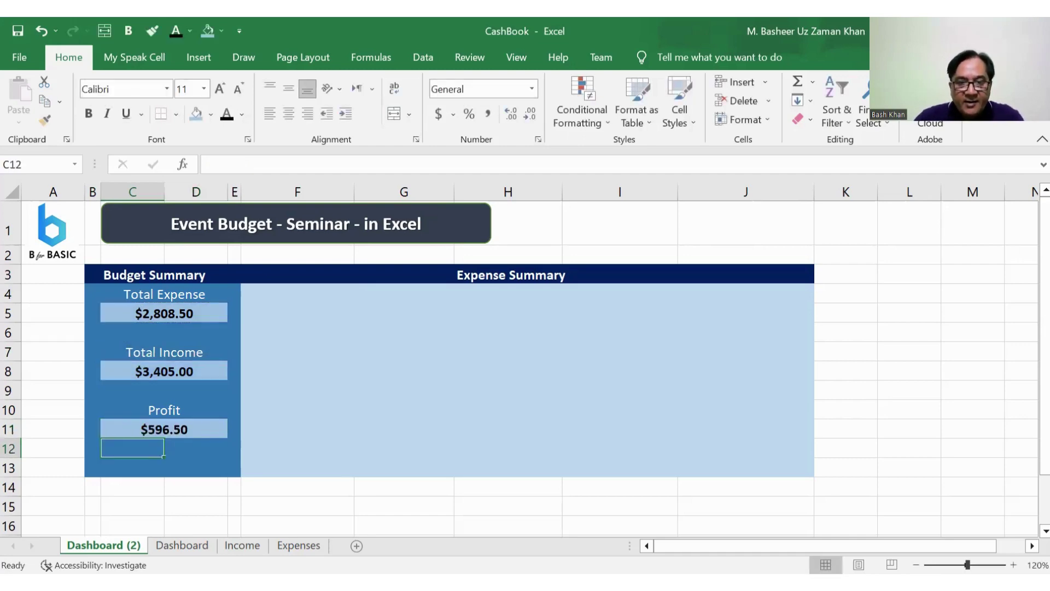
Compare with the finished Dashboard, then select the spacer cells in rows 6, 9 and 12.
key(ctrl+Page_Down)
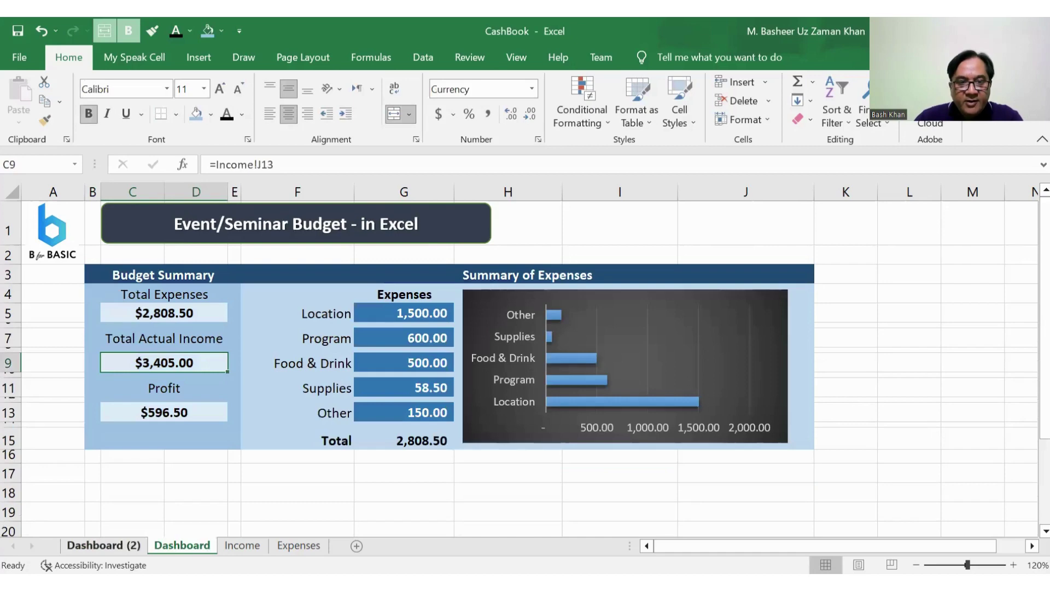
key(ctrl+Page_Up)
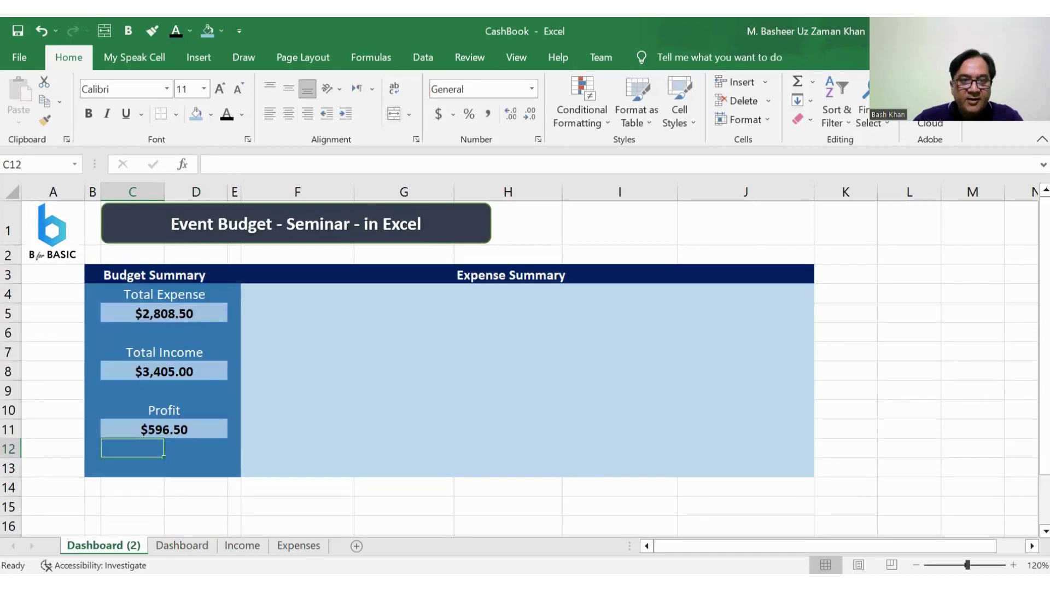
click(196, 332)
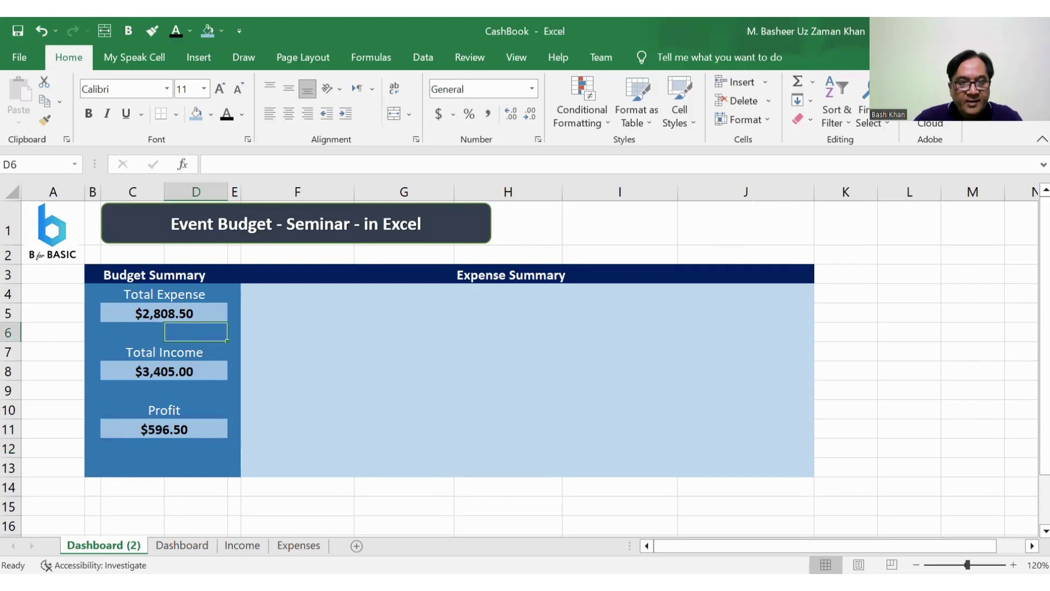
ctrl+click(196, 389)
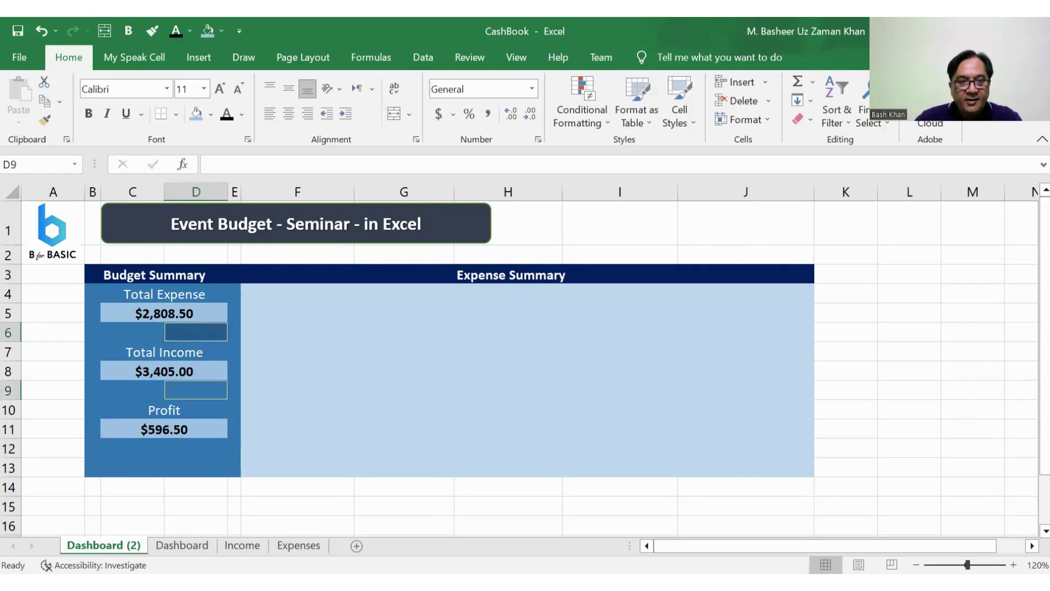
ctrl+click(196, 448)
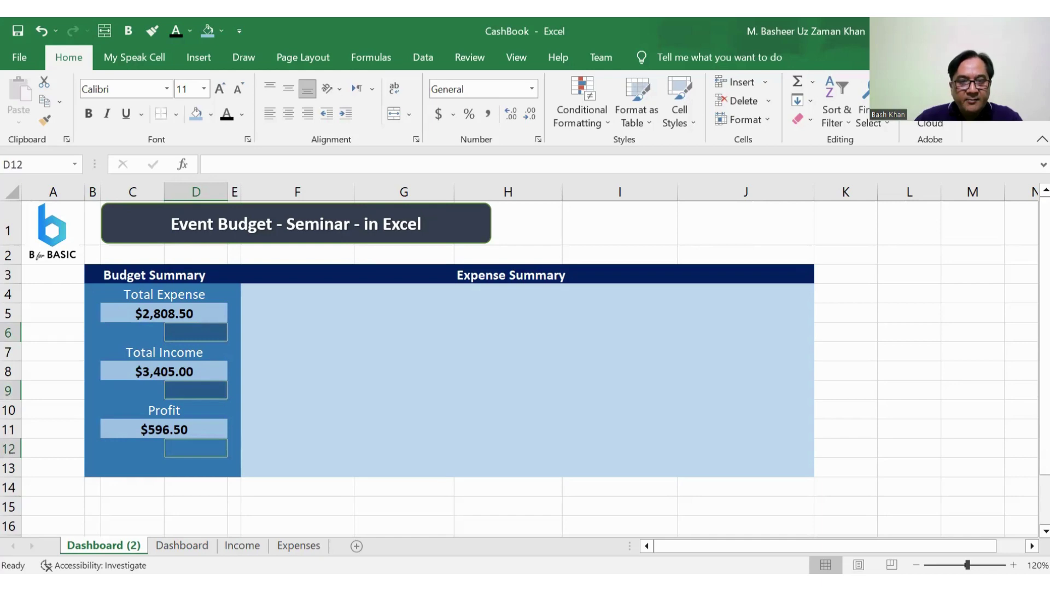
click(196, 467)
key(Up)
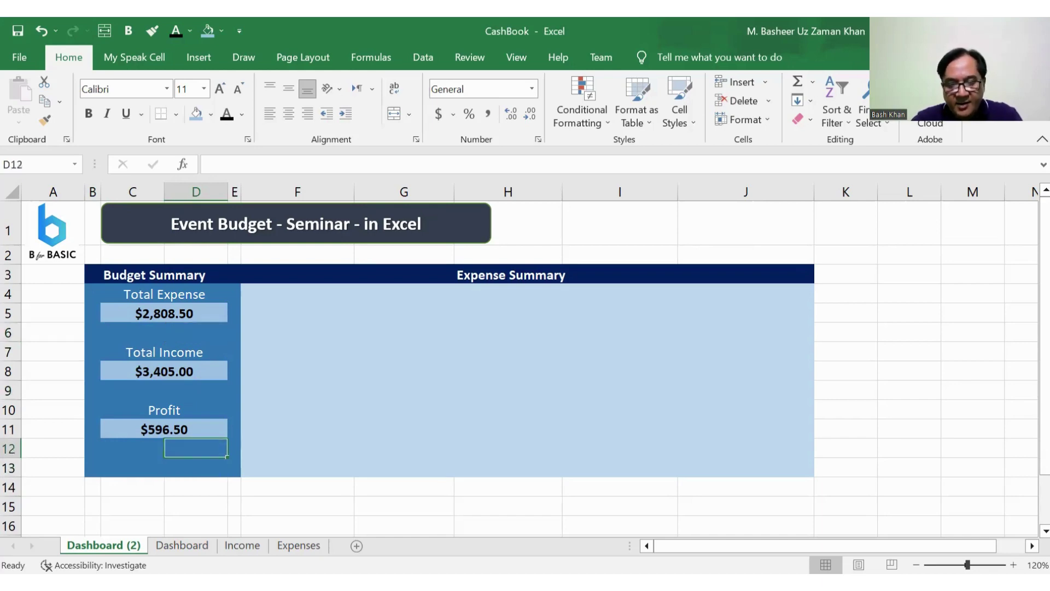
key(ctrl+z)
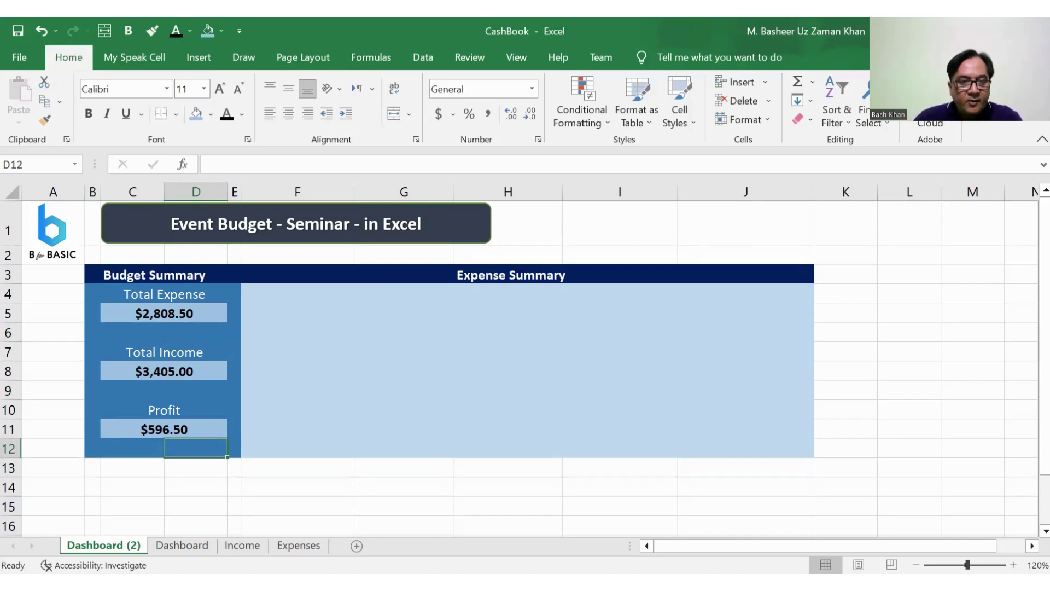
Set the height of spacer rows 6, 9 and 12 to 9 points.
ctrl+click(195, 390)
ctrl+click(196, 332)
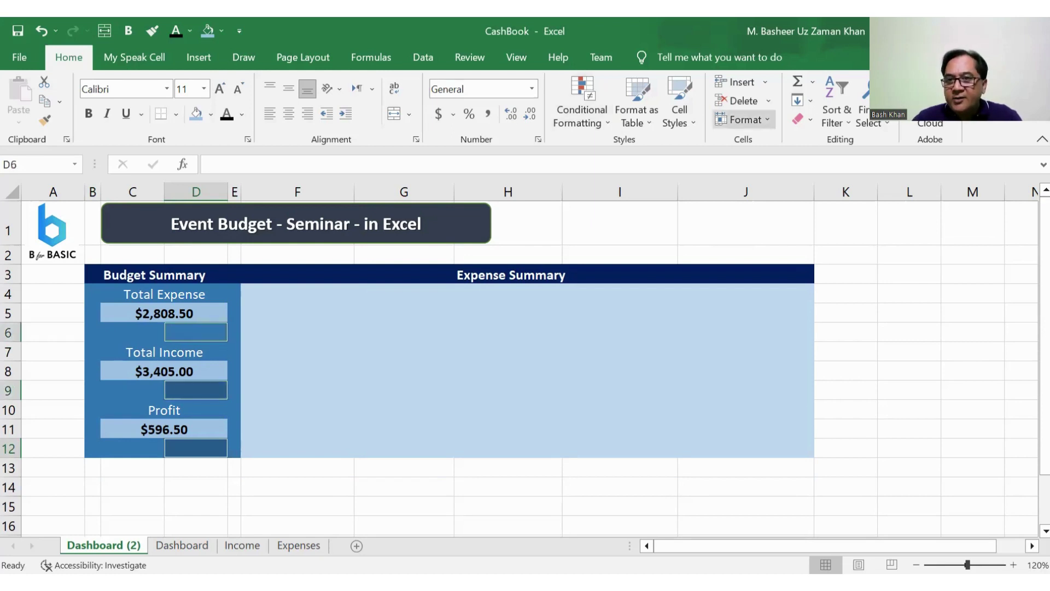
click(744, 119)
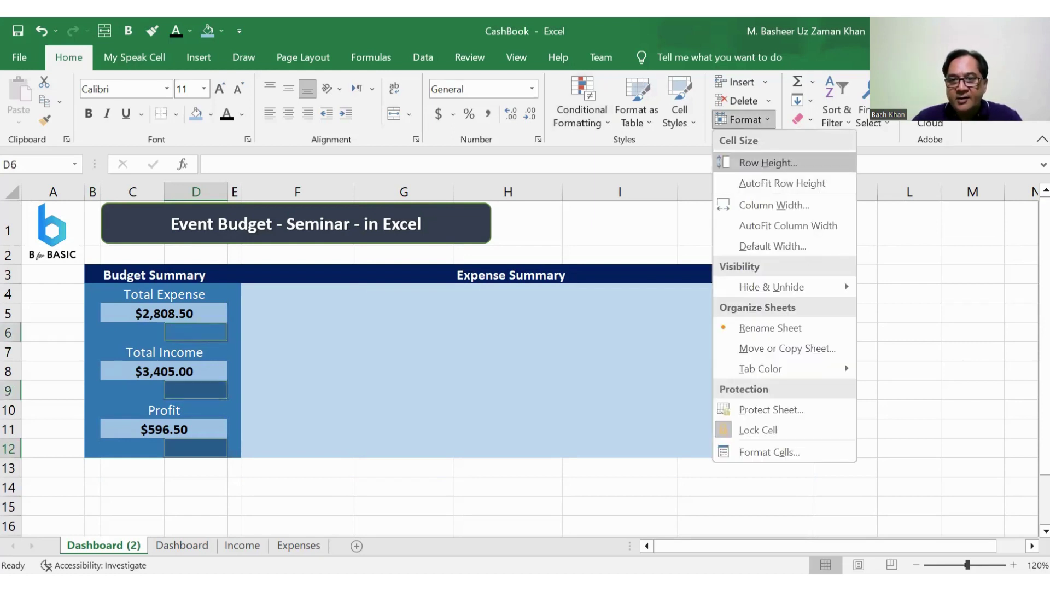
click(768, 163)
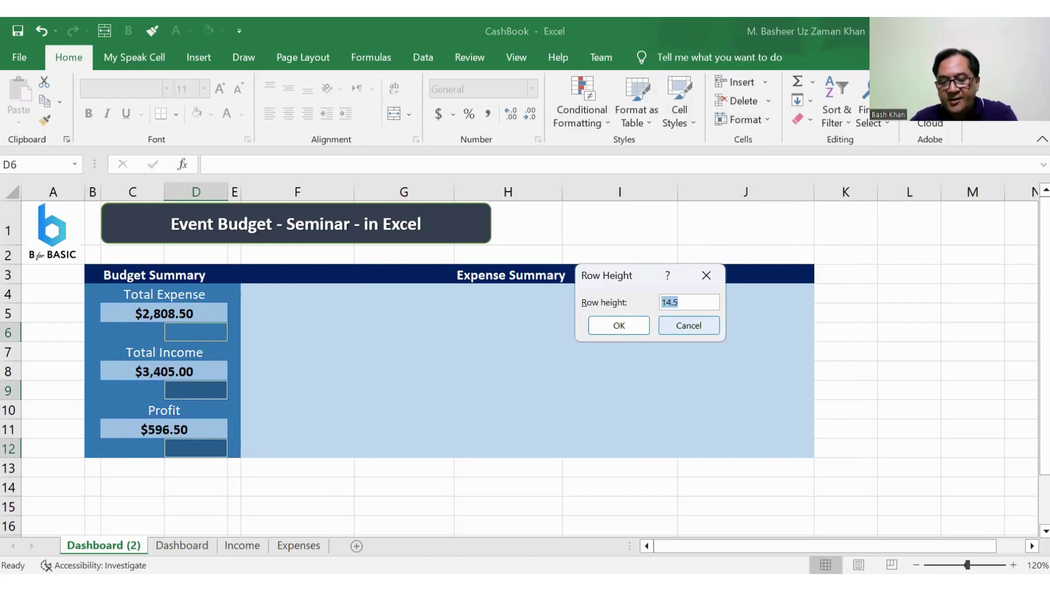
text(9)
key(Return)
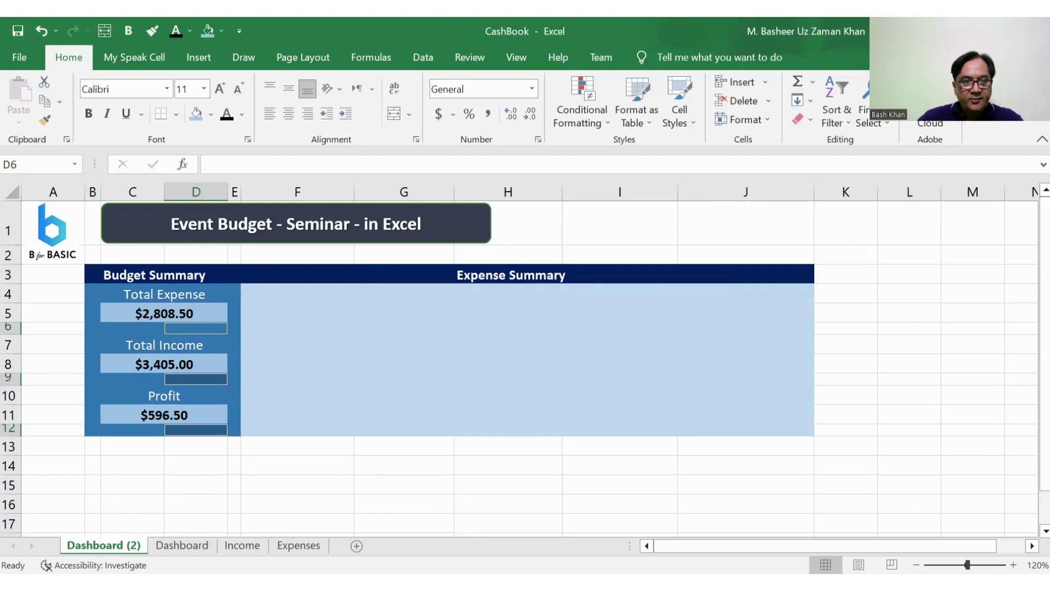
click(298, 394)
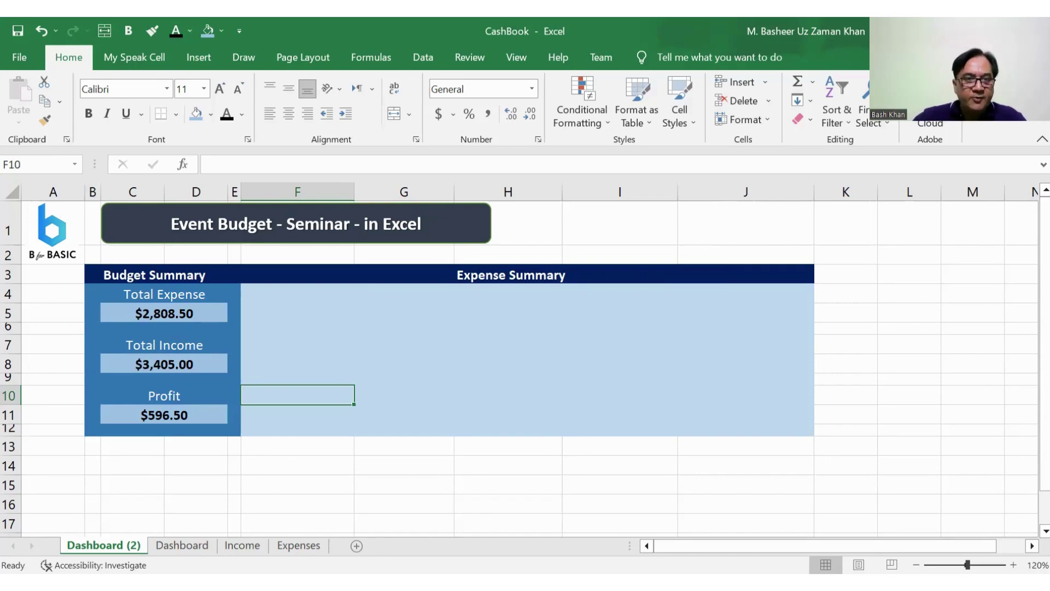
key(ctrl+Page_Down)
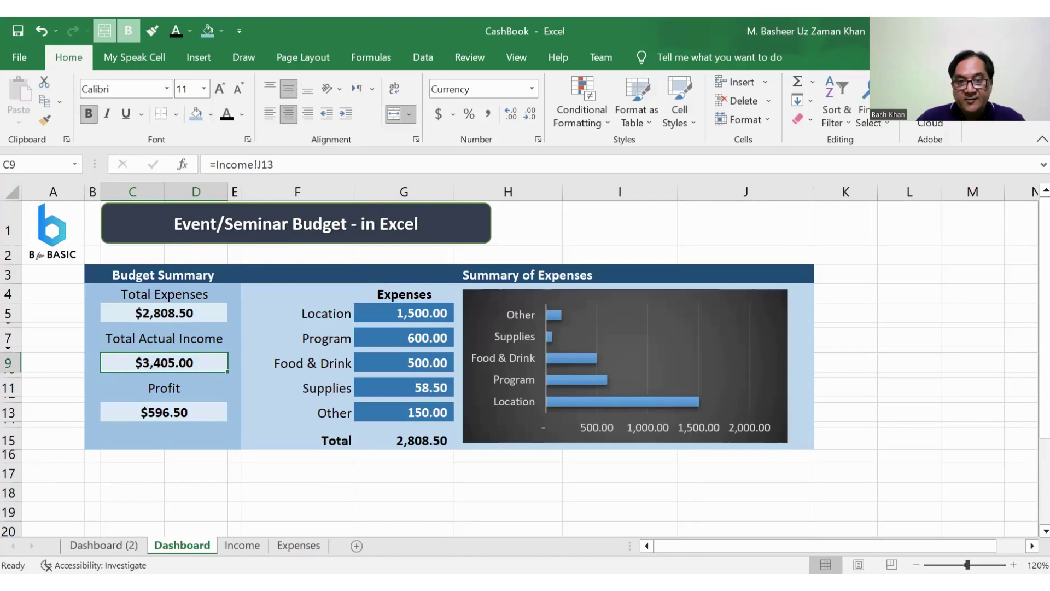
click(297, 313)
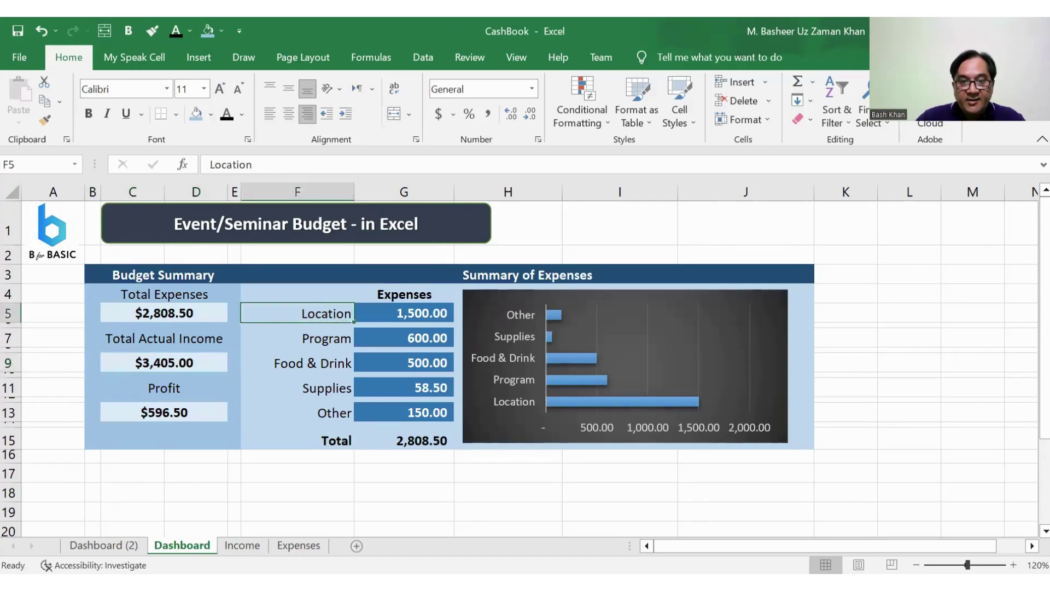
click(297, 338)
click(297, 363)
click(297, 387)
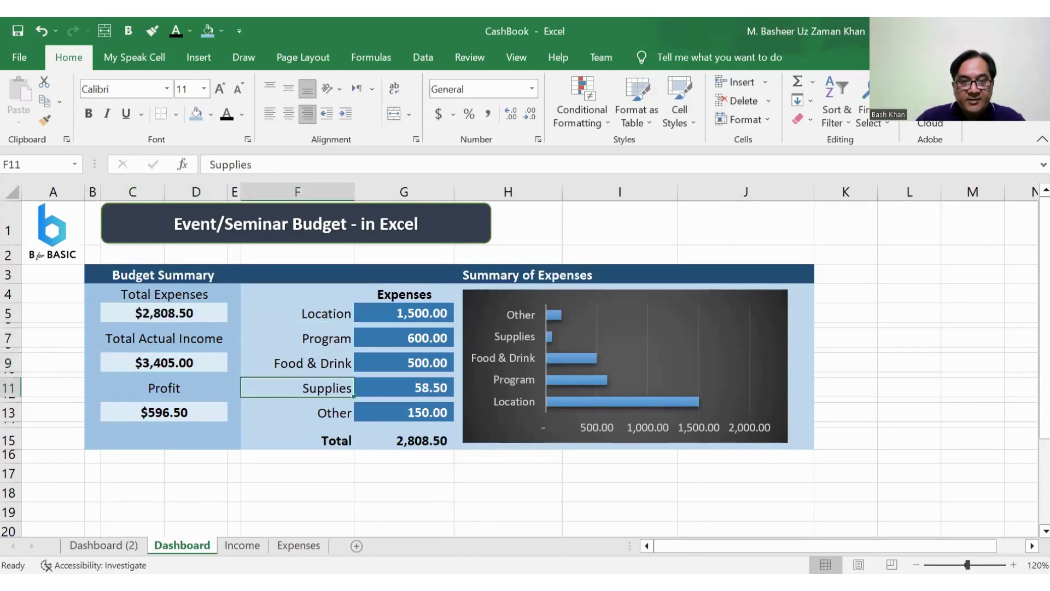
click(297, 412)
click(164, 388)
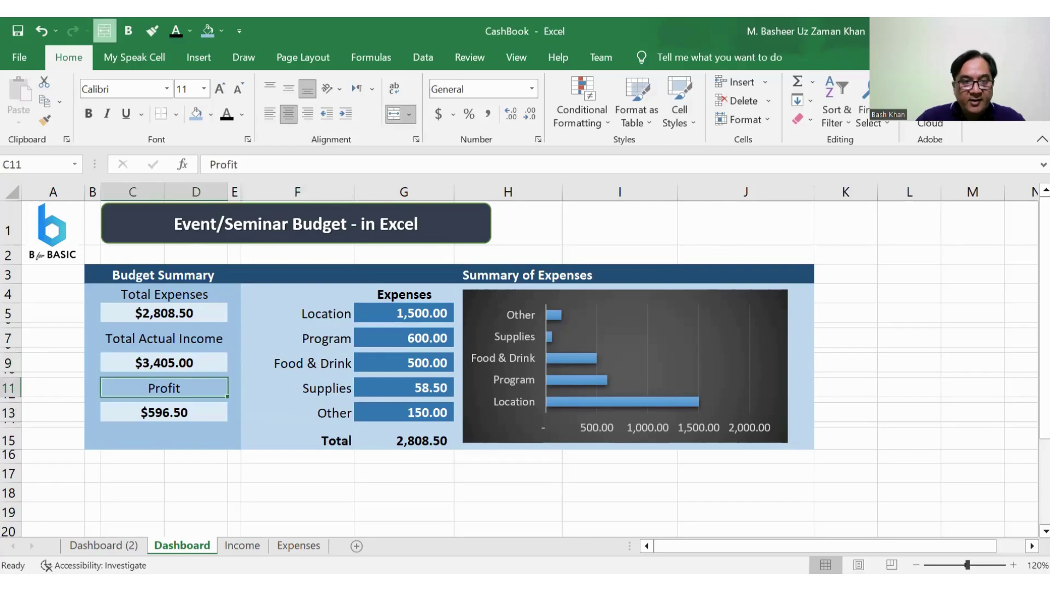
click(164, 412)
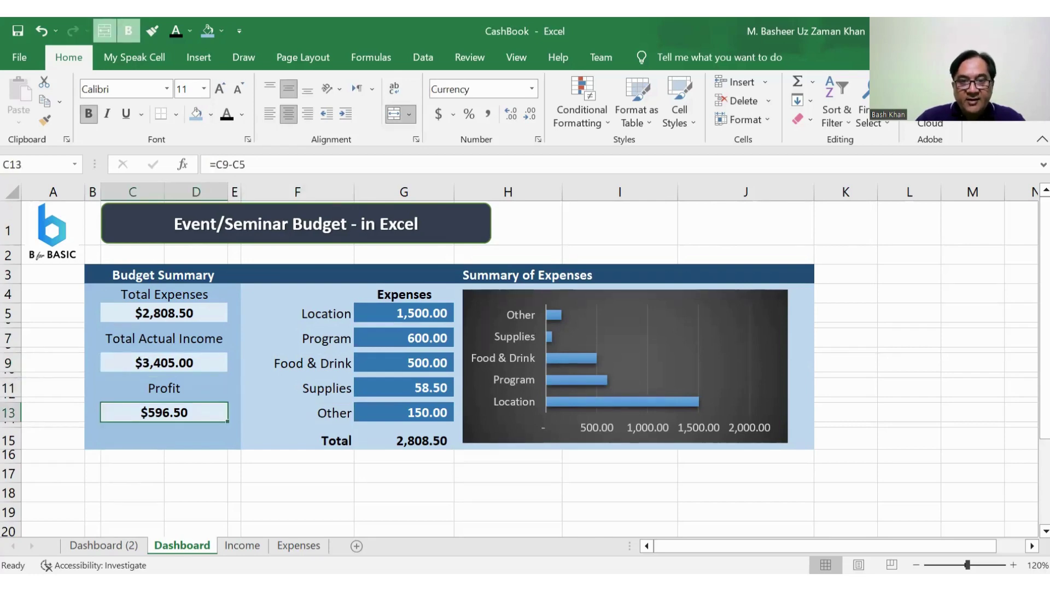
key(ctrl+Page_Up)
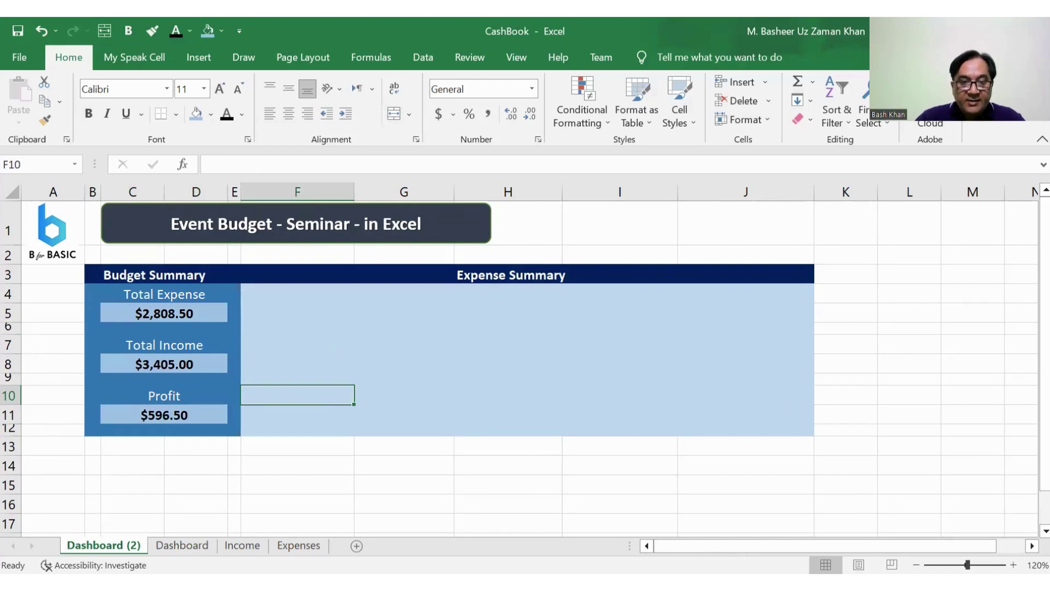
Copy the category names from the Expenses table into Dashboard (2) starting at G14.
click(298, 545)
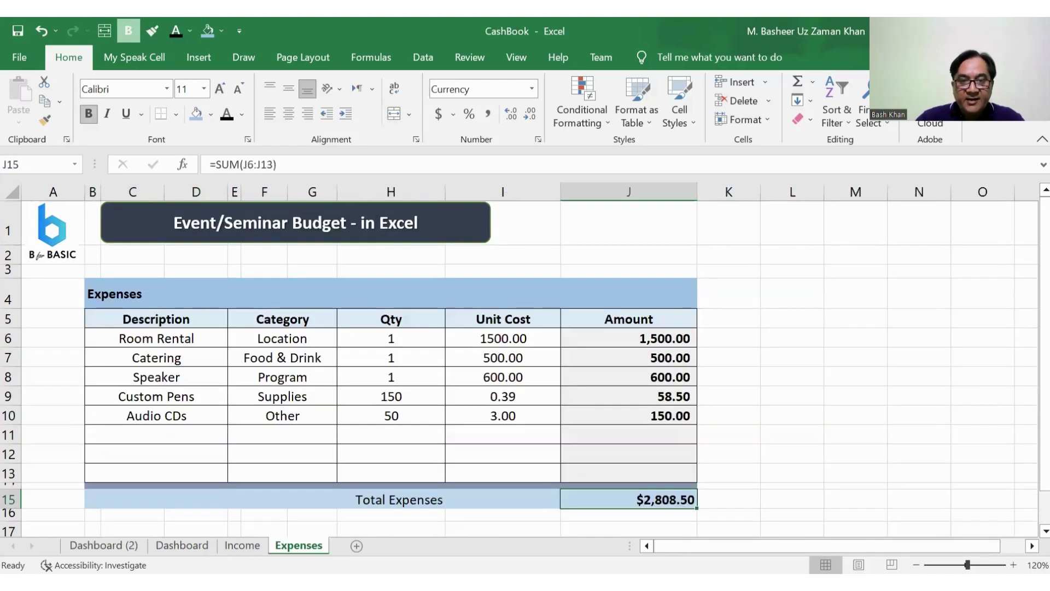
drag(282, 338, 282, 415)
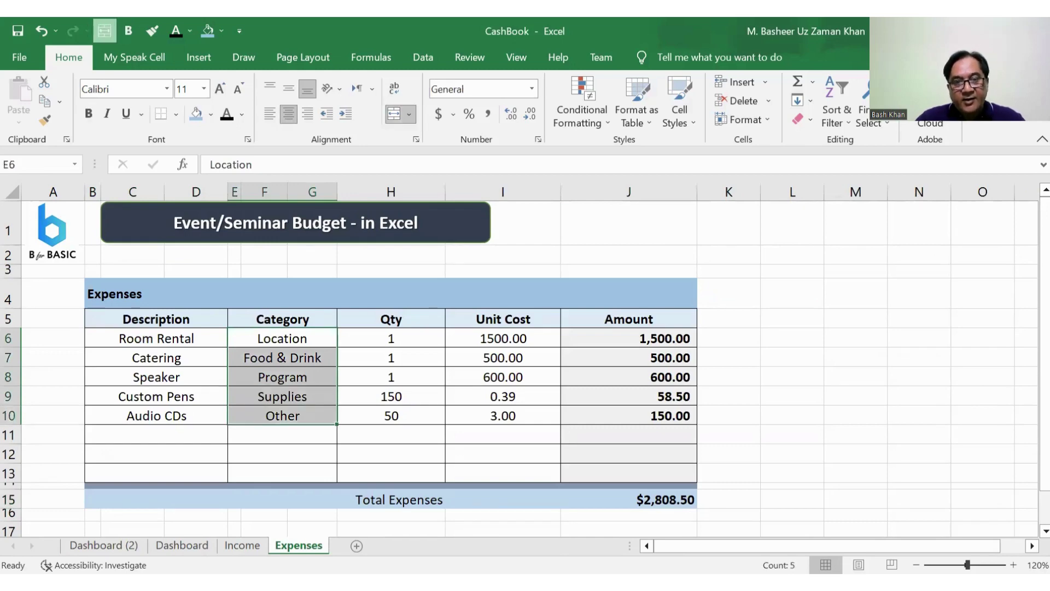
key(ctrl+c)
click(103, 545)
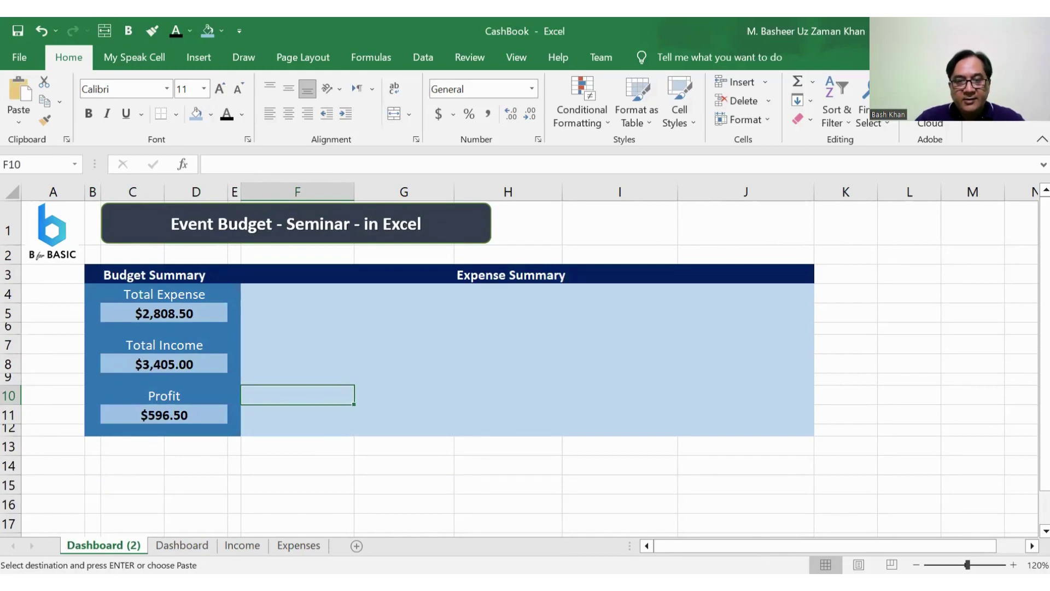
click(404, 466)
key(ctrl+v)
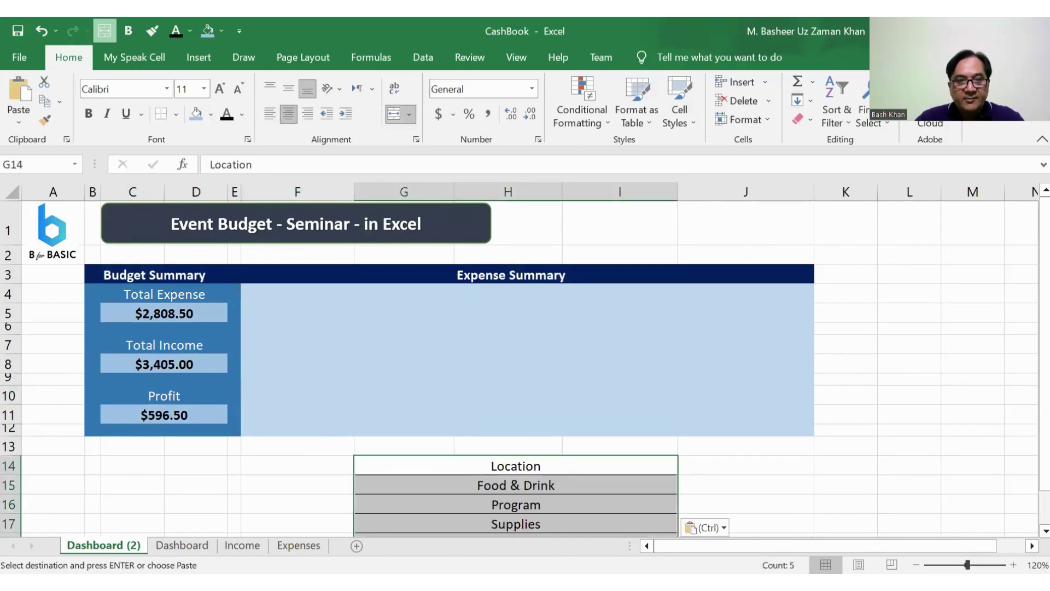
click(297, 313)
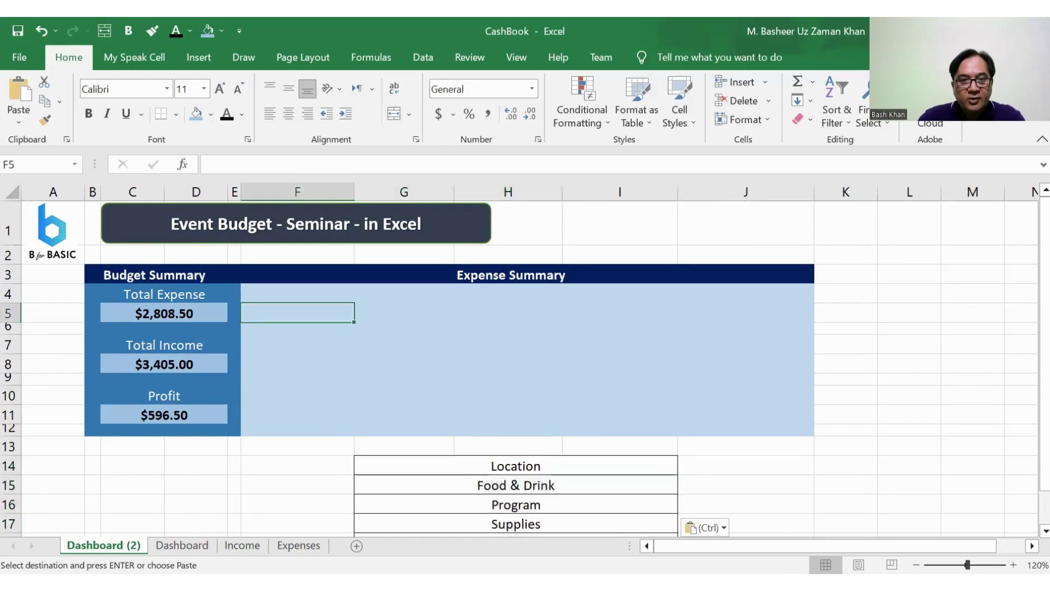
Label F5 'Location' and F7 'Food & Drink', then view the finished Dashboard sheet.
click(297, 293)
click(297, 312)
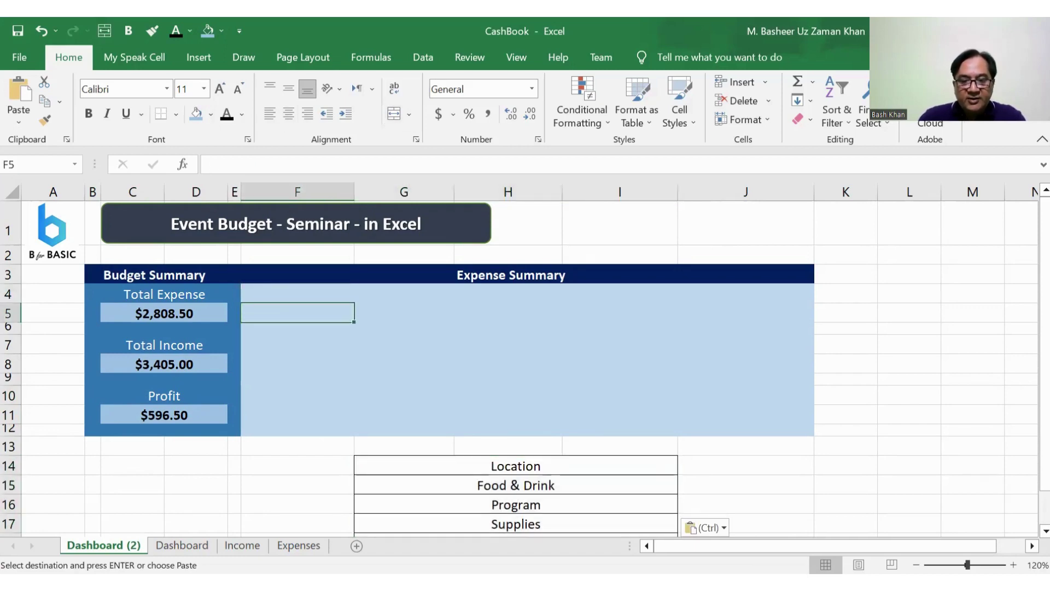
text(Locatio)
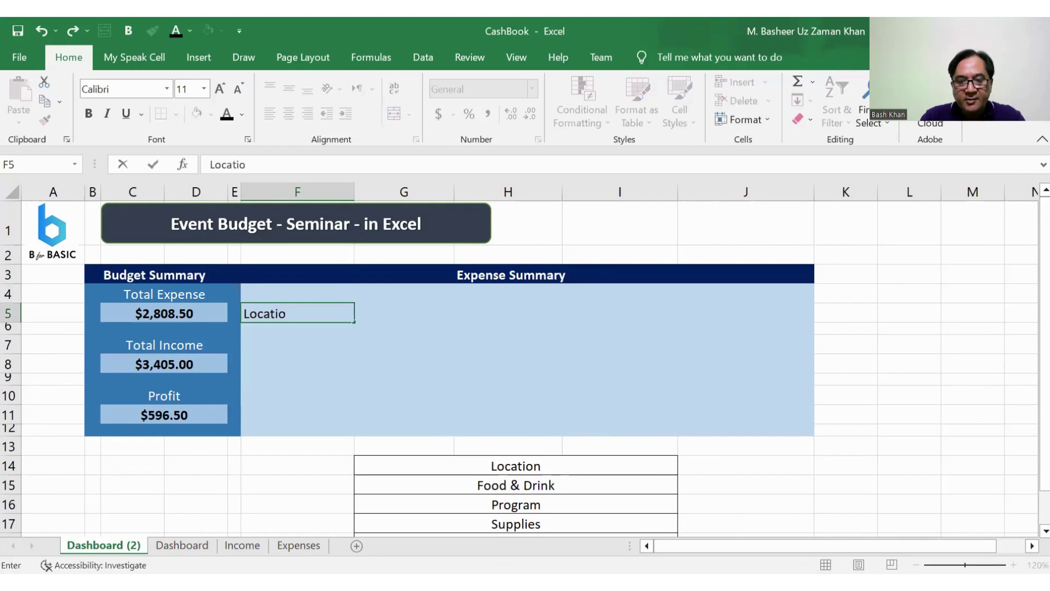
text(n)
key(Return)
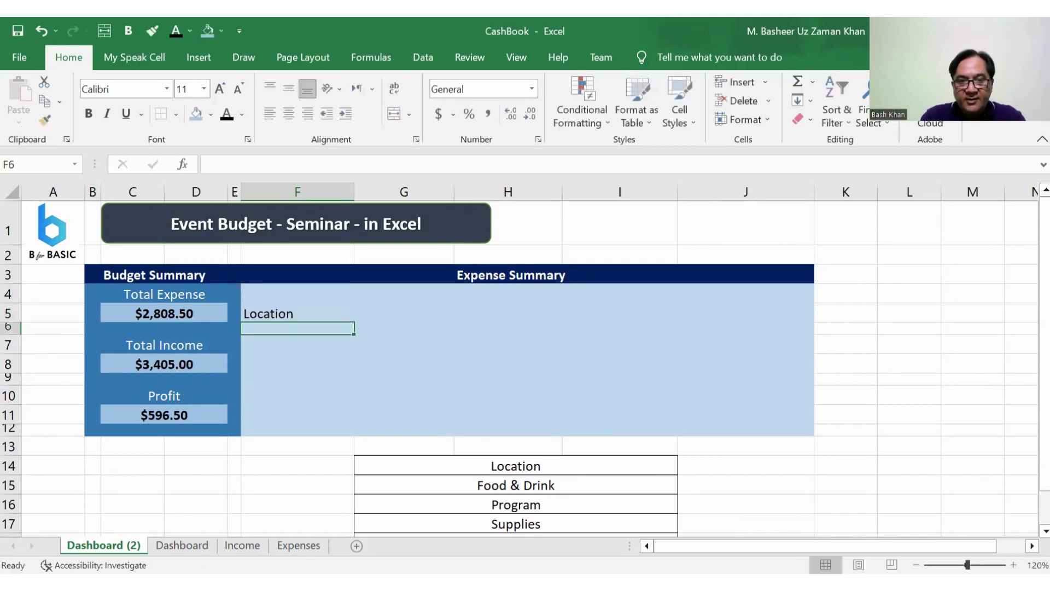
click(297, 344)
text(Fo)
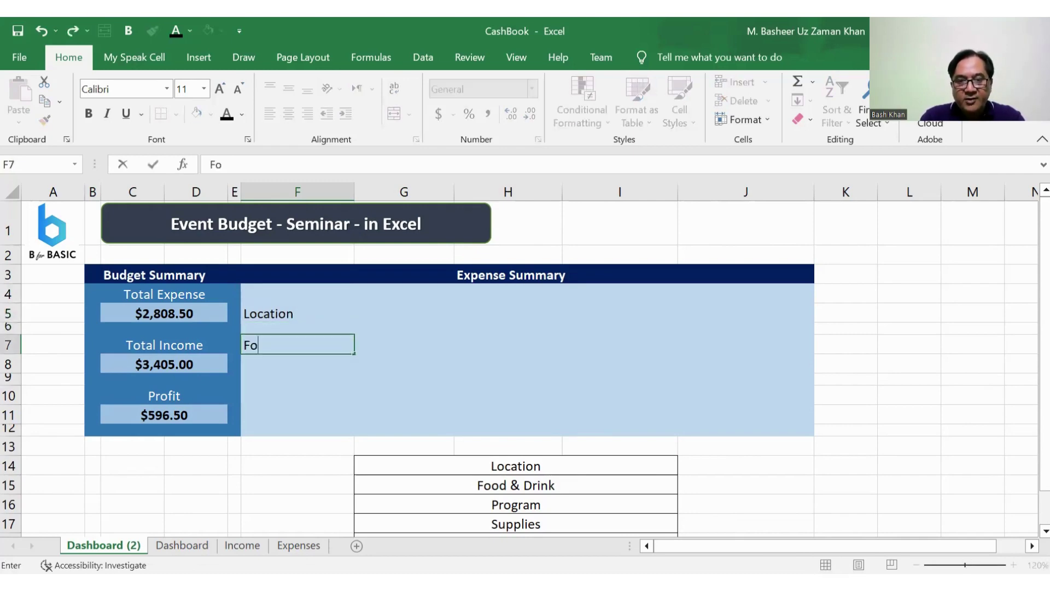
text(or)
key(BackSpace)
text(d)
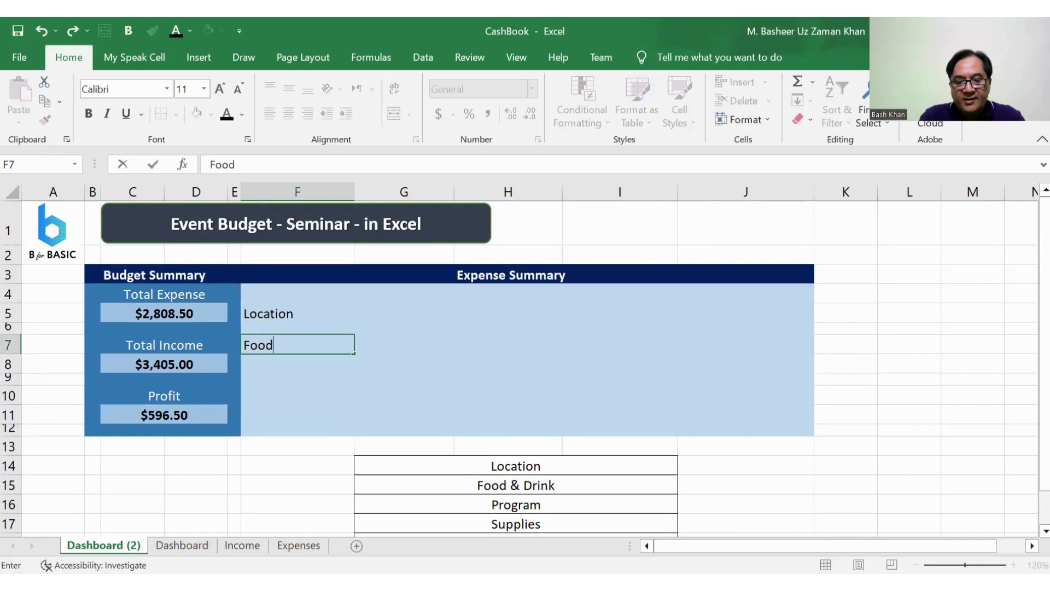
text( & )
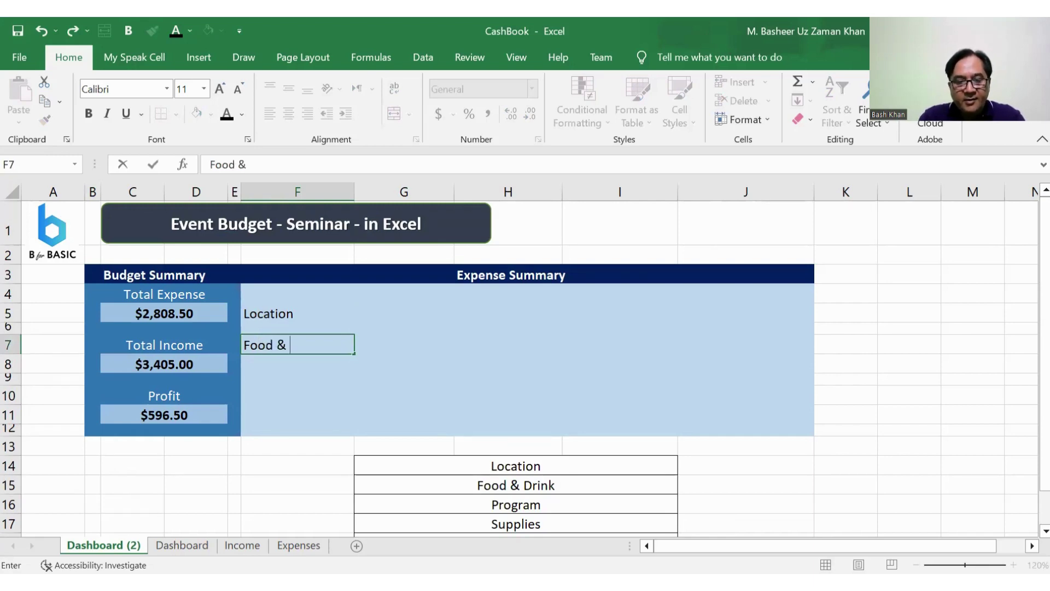
text(Drink)
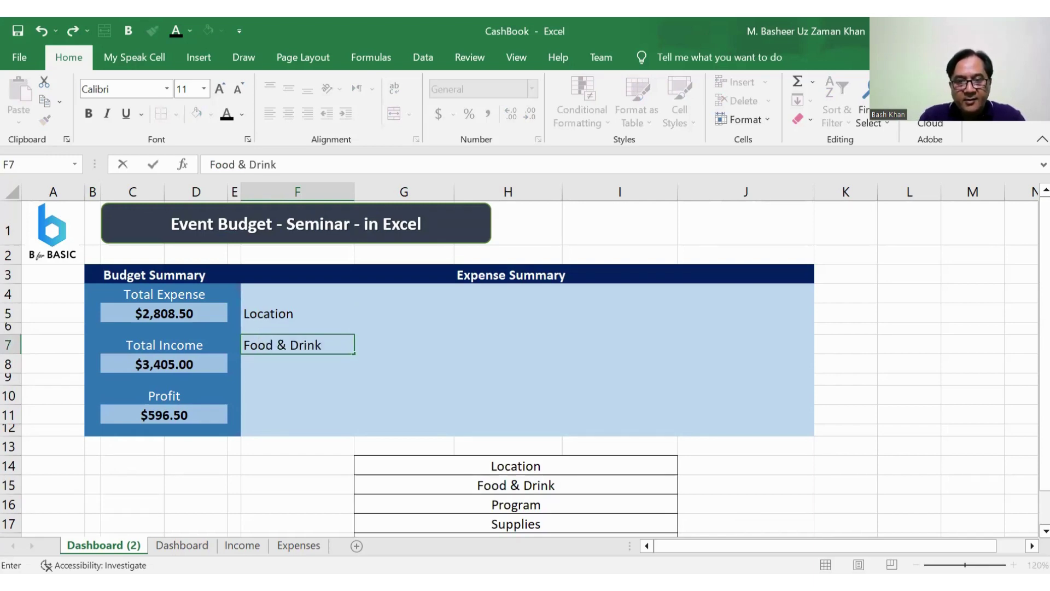
key(Return)
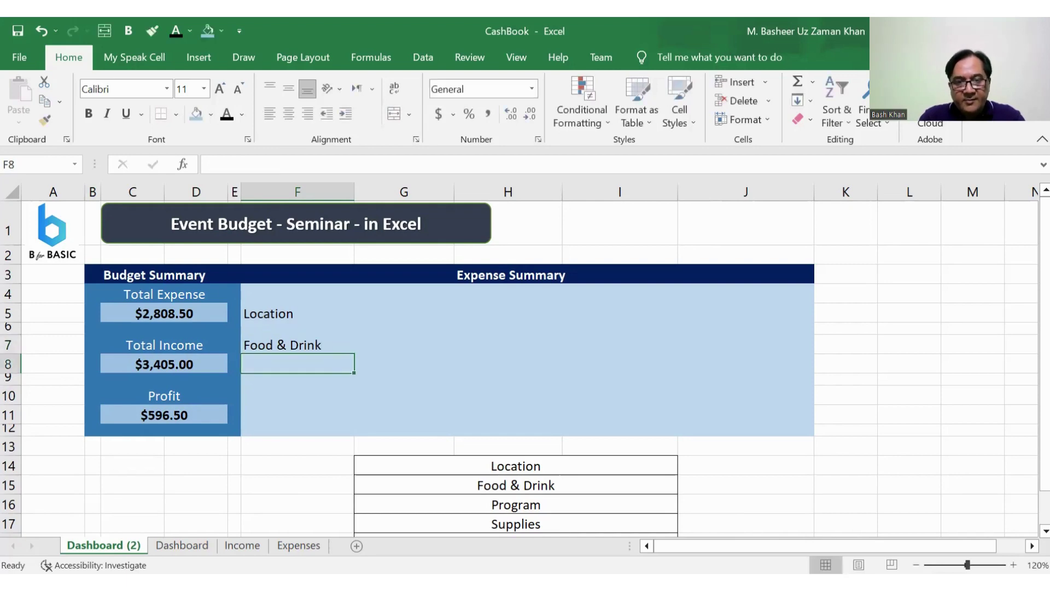
click(298, 378)
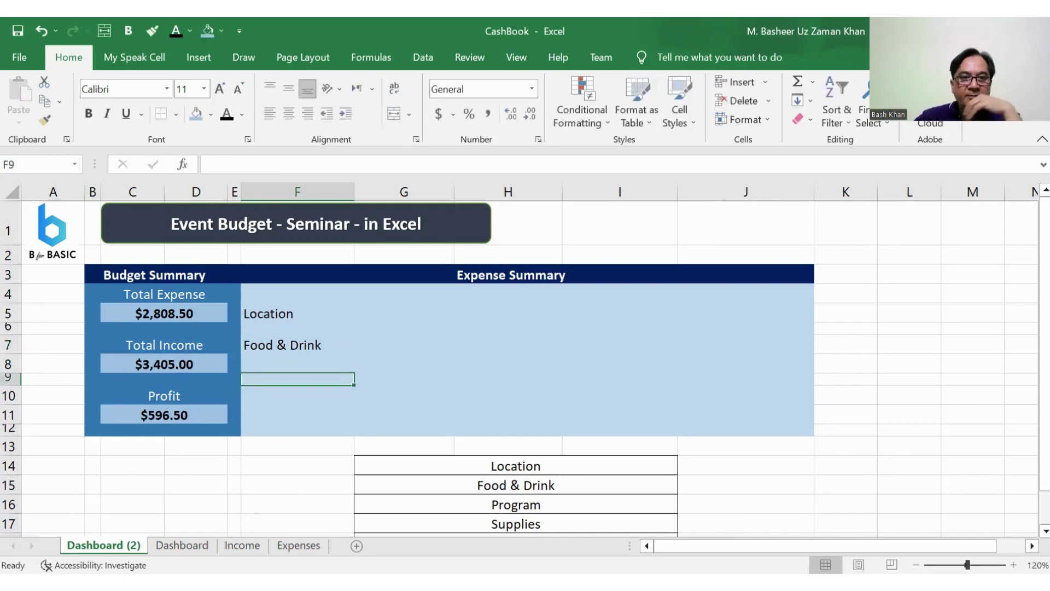
key(ctrl+Page_Down)
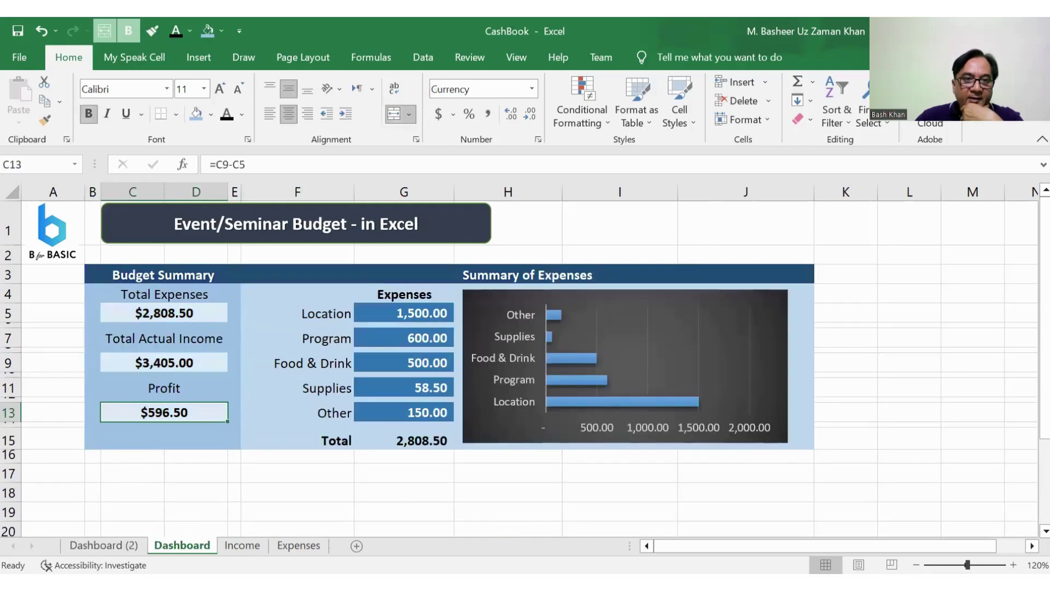
Inspect the narrow spacer rows 6 and 8 on the original Dashboard.
click(53, 294)
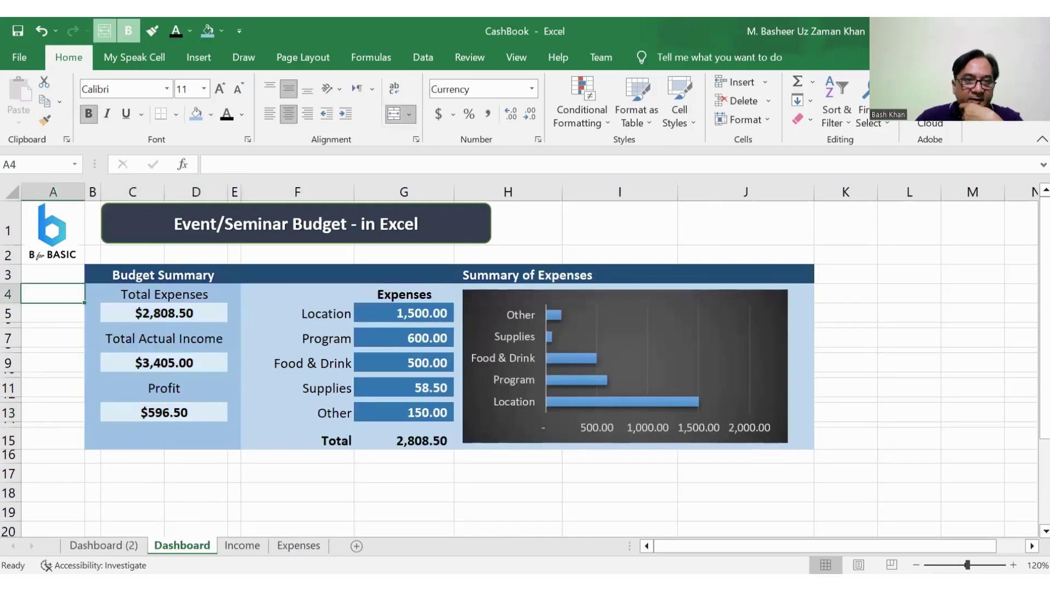
click(53, 312)
click(53, 325)
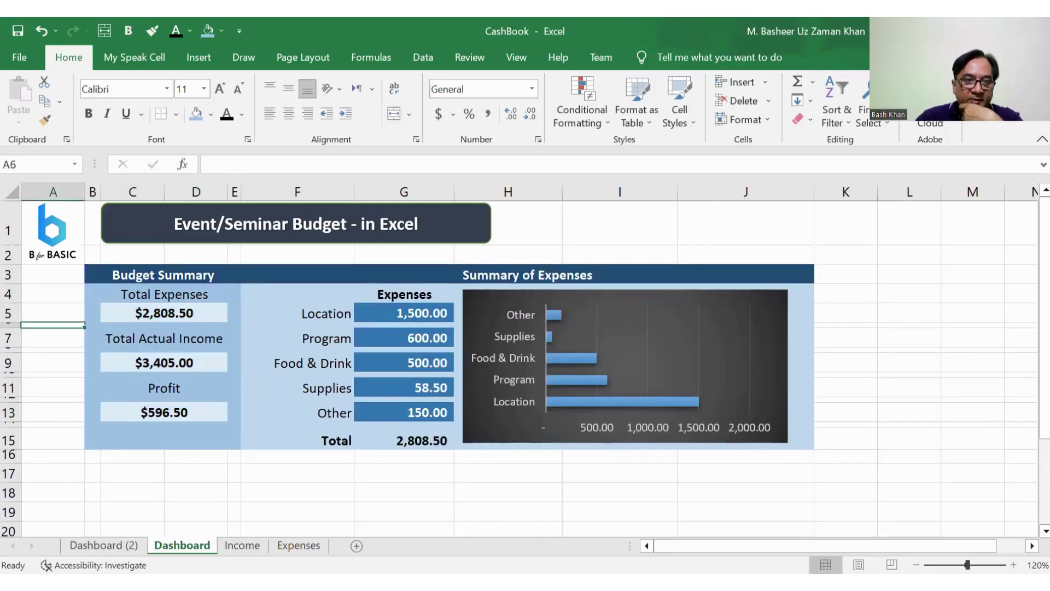
click(53, 338)
click(53, 350)
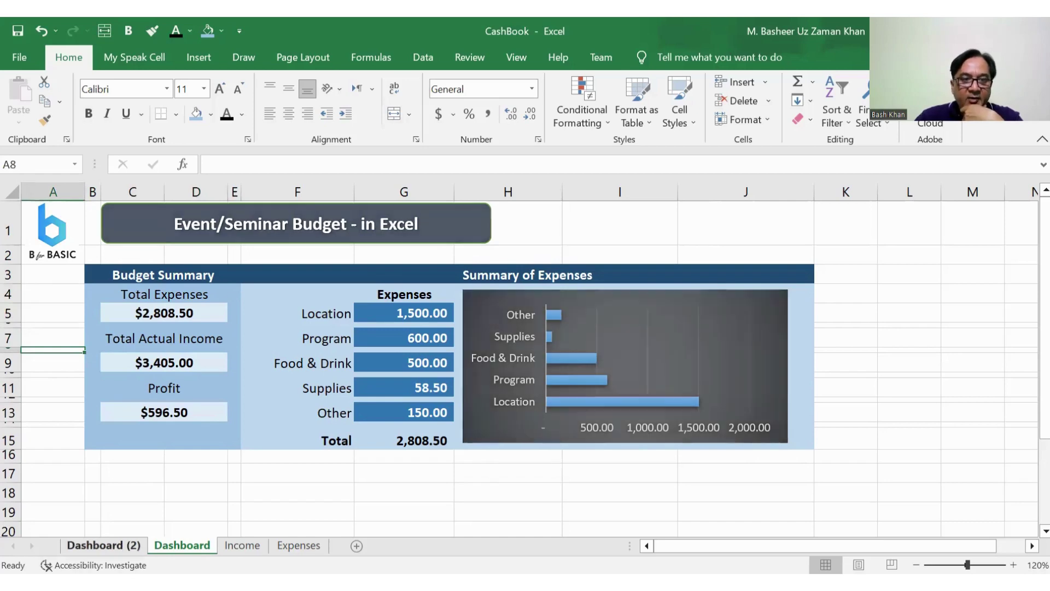
On Dashboard (2), set row 6 to a height of 7.
click(103, 545)
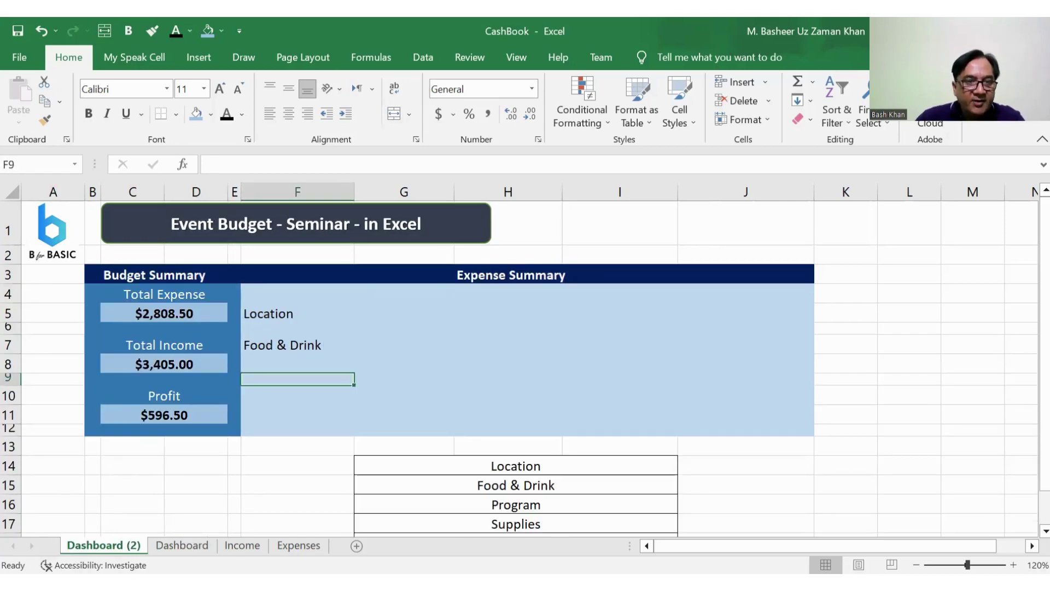
click(53, 328)
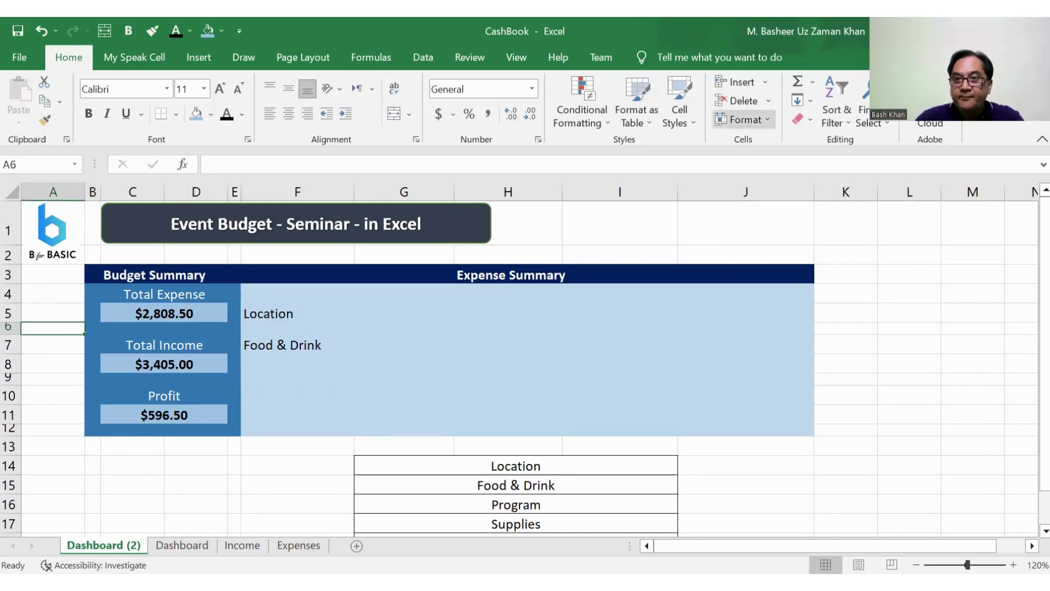
click(745, 119)
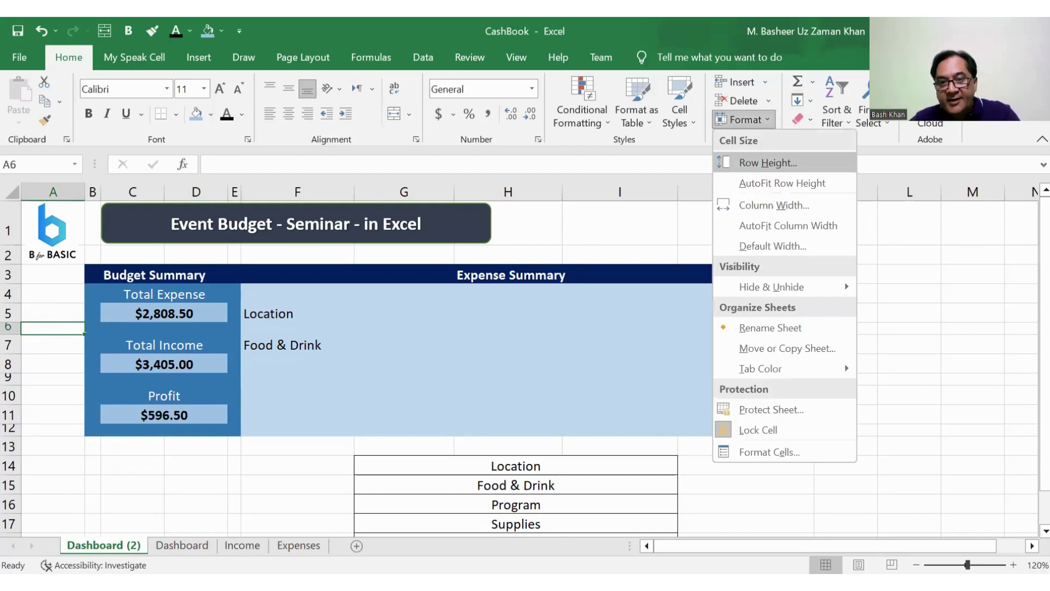
click(768, 163)
text(7)
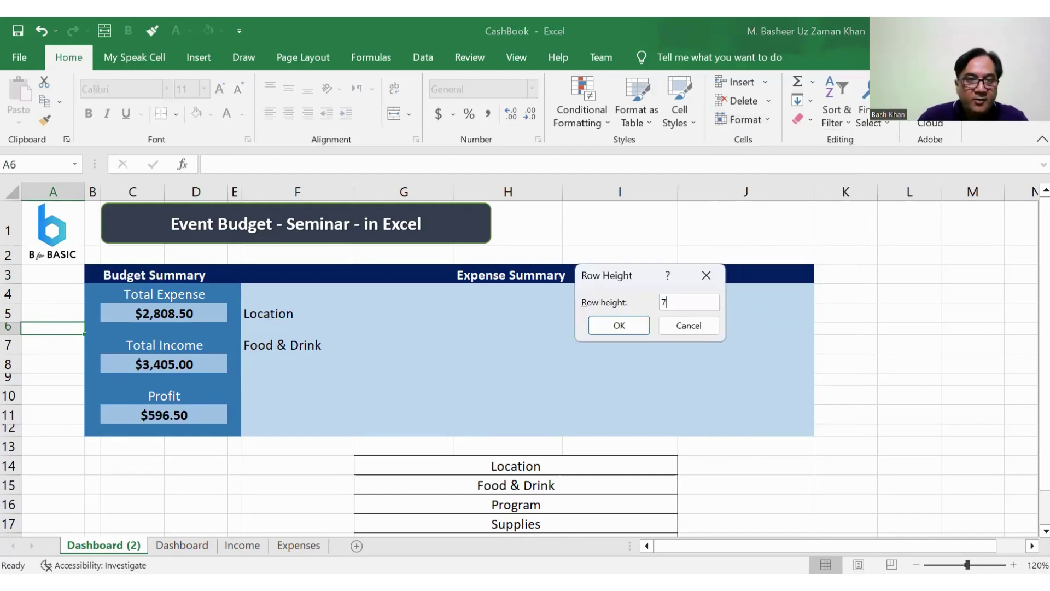
key(Return)
click(93, 326)
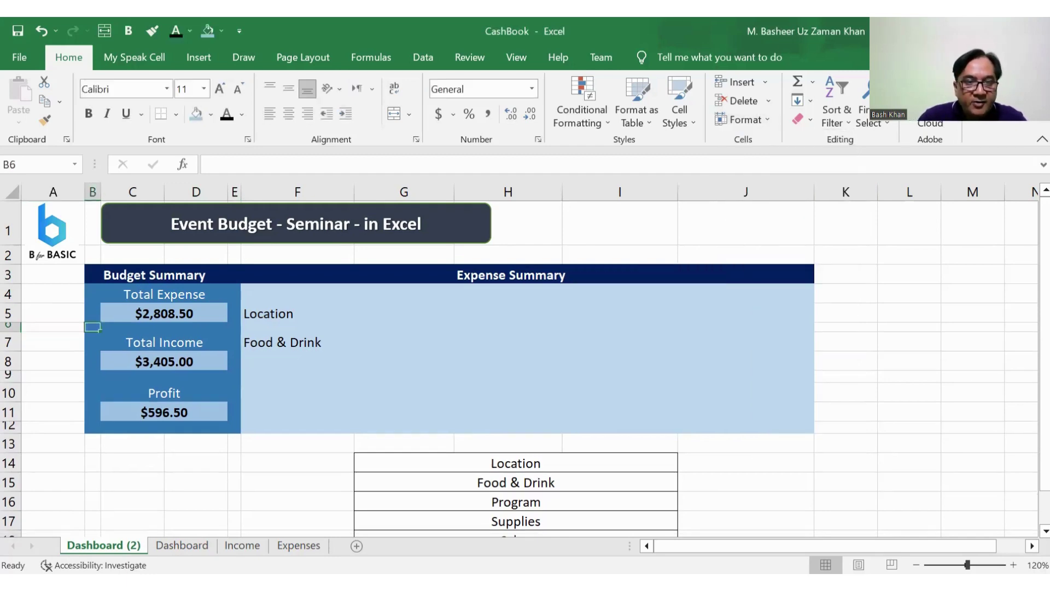
click(235, 327)
click(297, 360)
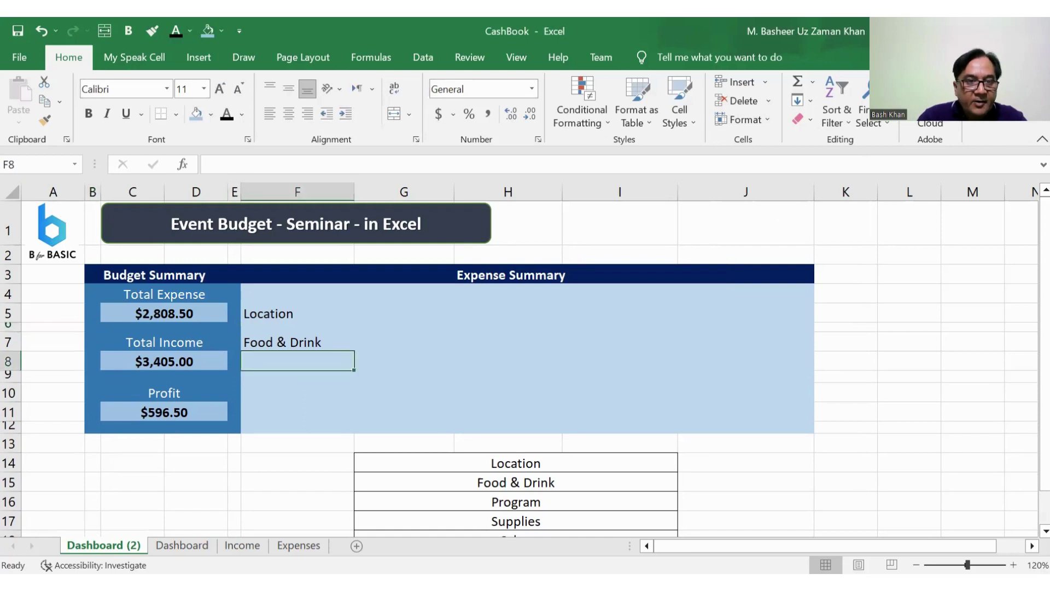
click(53, 360)
click(53, 341)
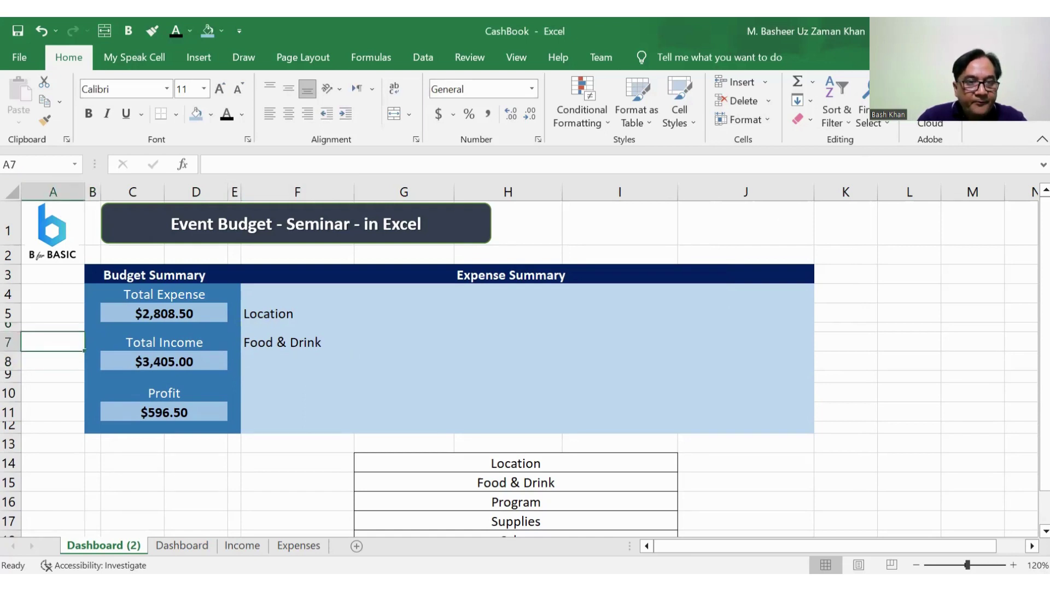
Insert a 7-point spacer row between Total Income and its amount.
click(164, 342)
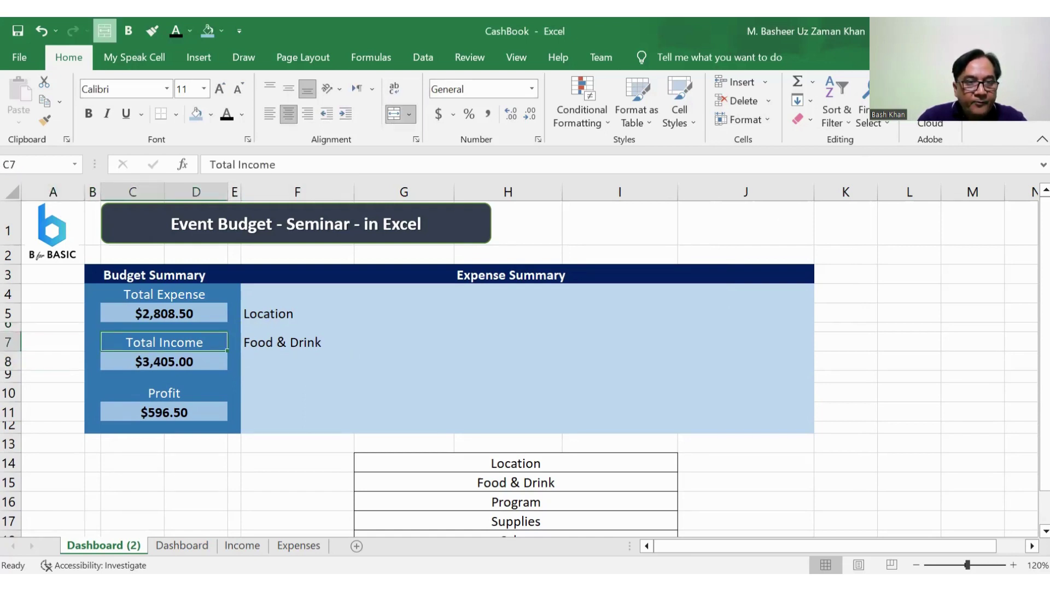
key(Down)
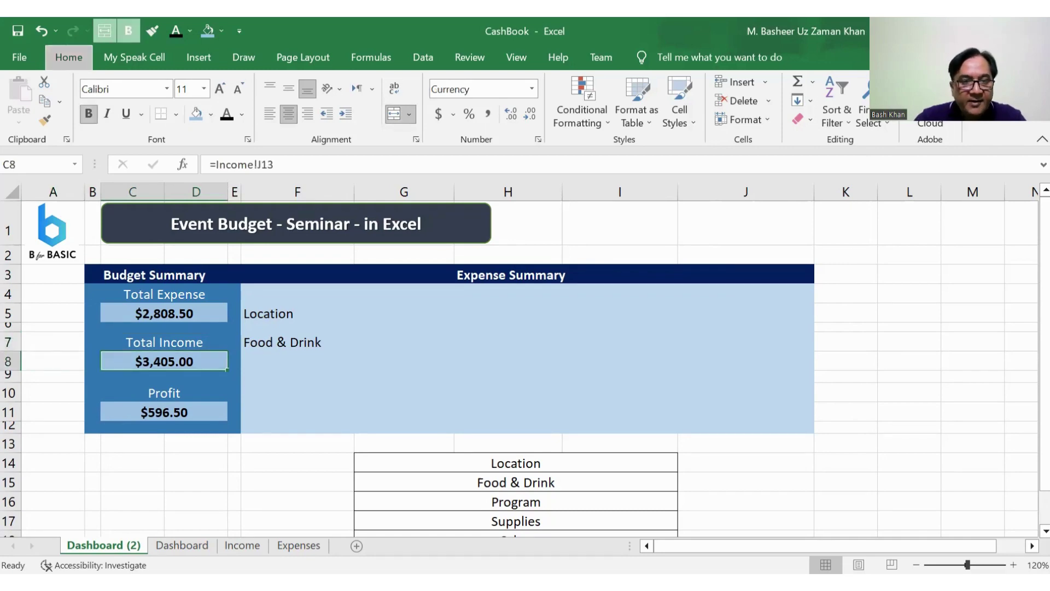
click(104, 30)
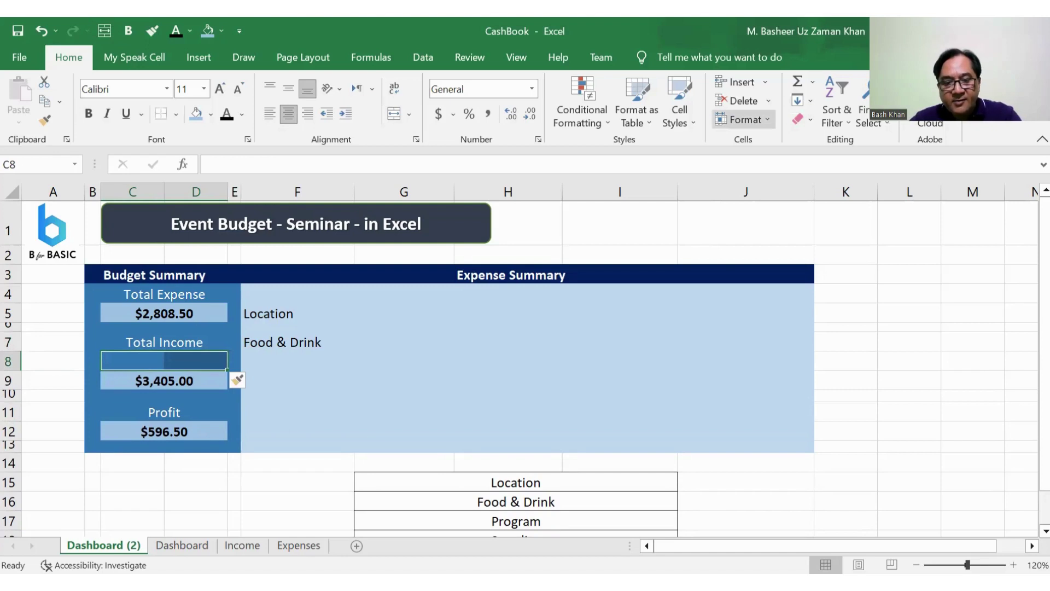
key(alt+h)
text(oh7)
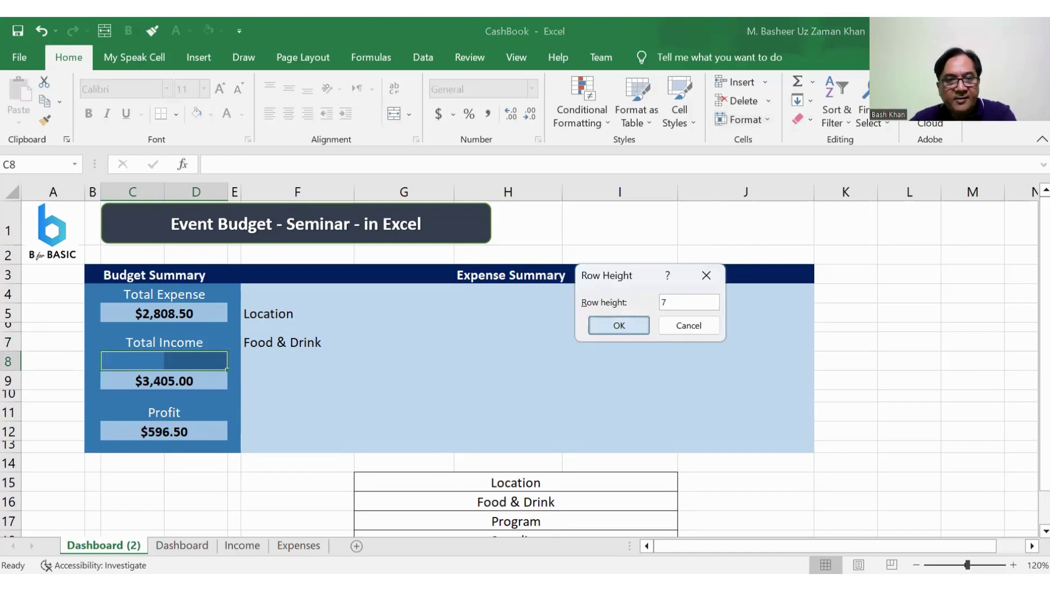
key(Return)
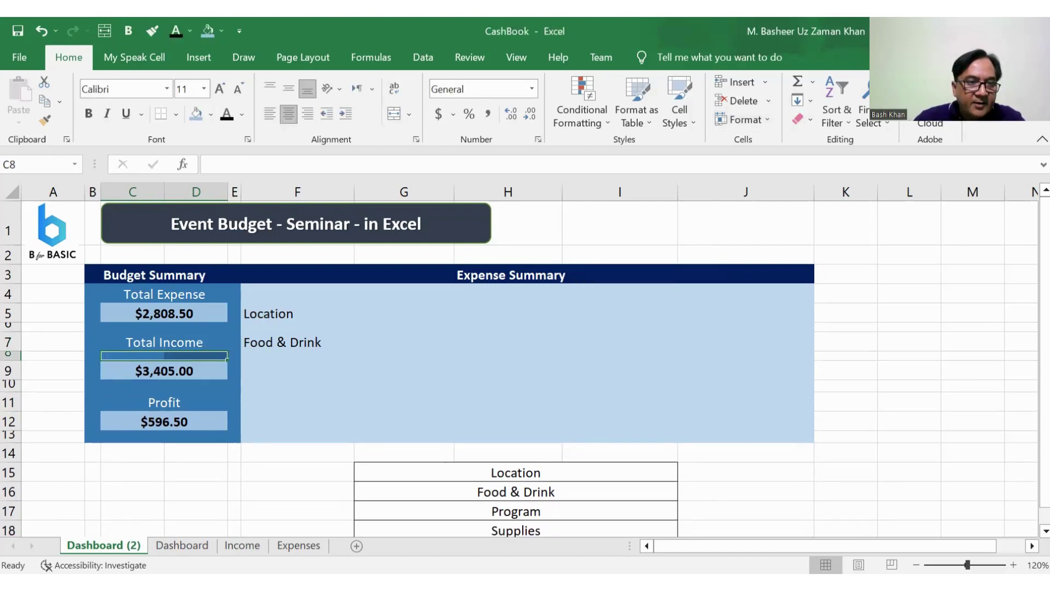
click(133, 327)
click(132, 355)
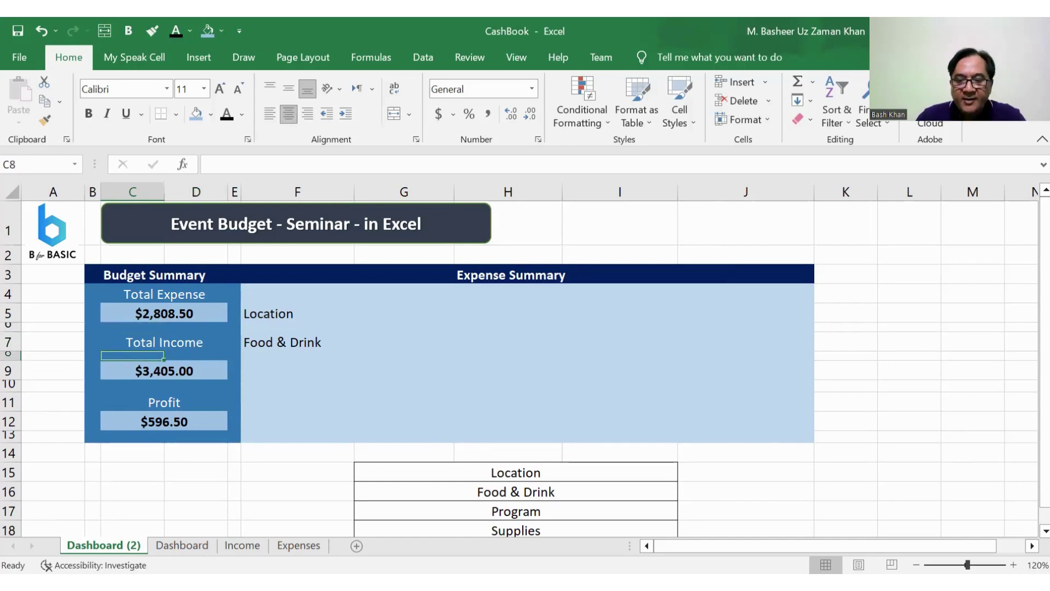
Enter 'Program' in F9 and shrink row 10 to spacer height.
double_click(297, 369)
text(Program)
key(Return)
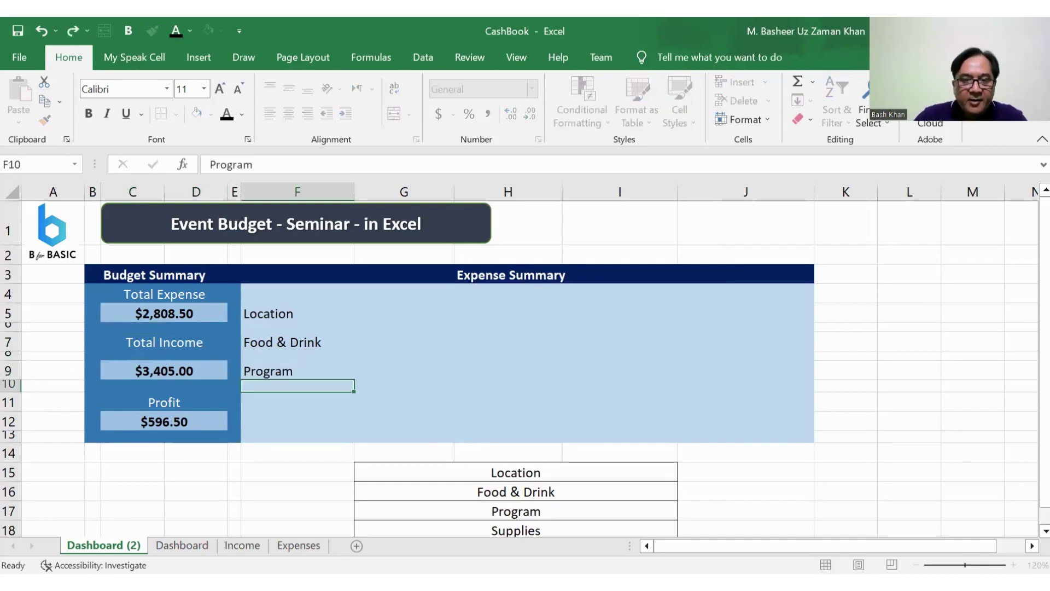
click(235, 386)
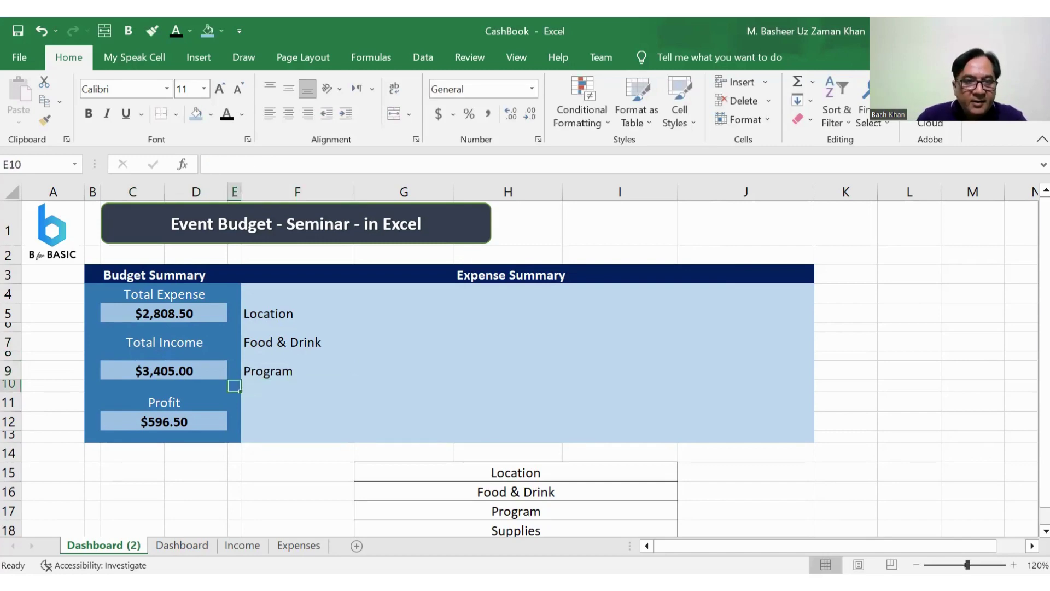
click(133, 386)
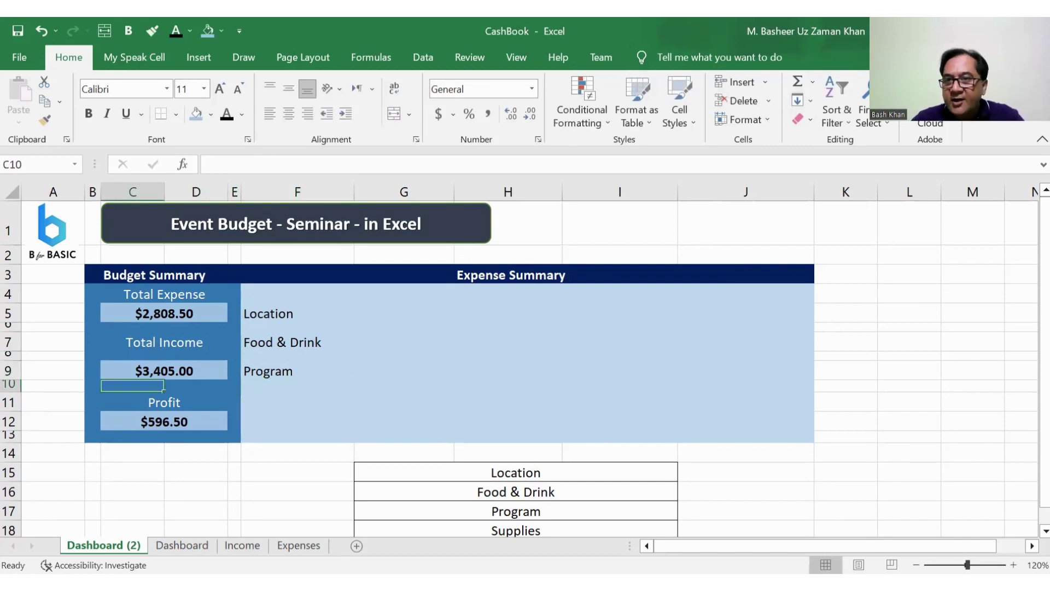
click(743, 120)
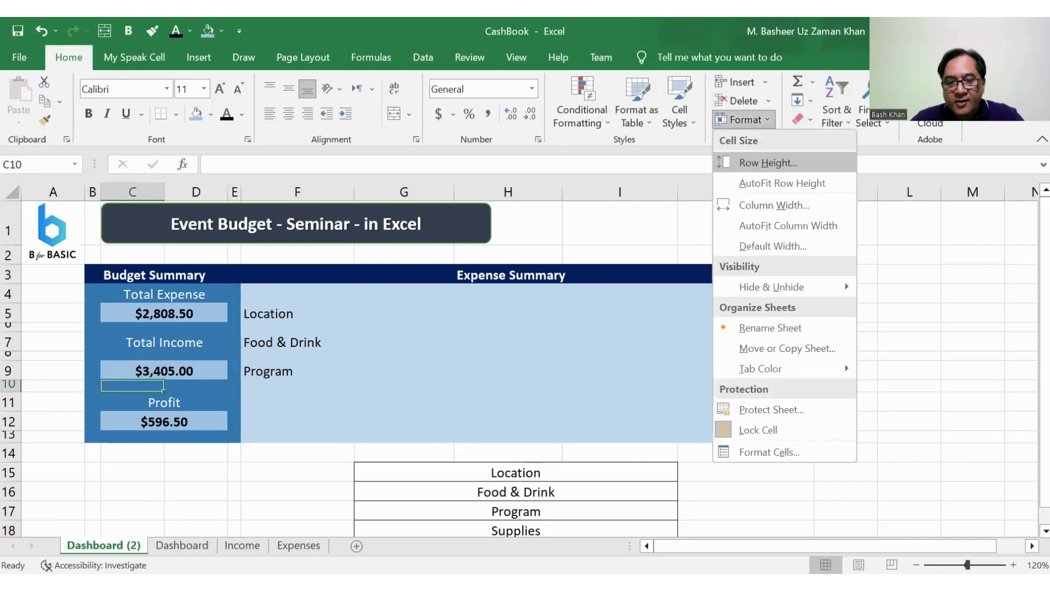
click(783, 184)
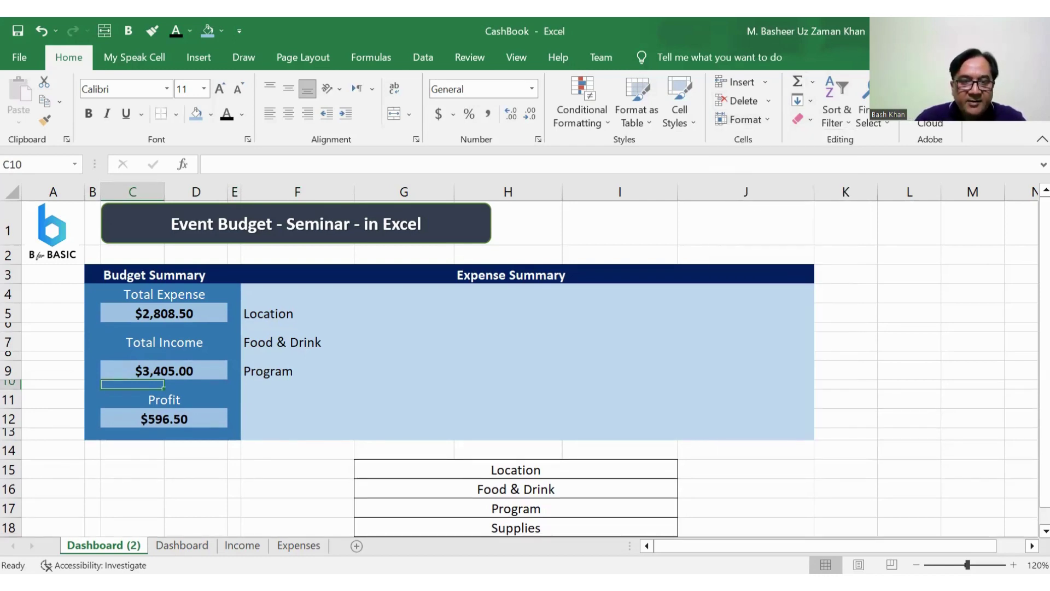
Enter 'Supplies' in F11 and delete the pasted category list in G15:I19.
click(298, 399)
text(Supplie)
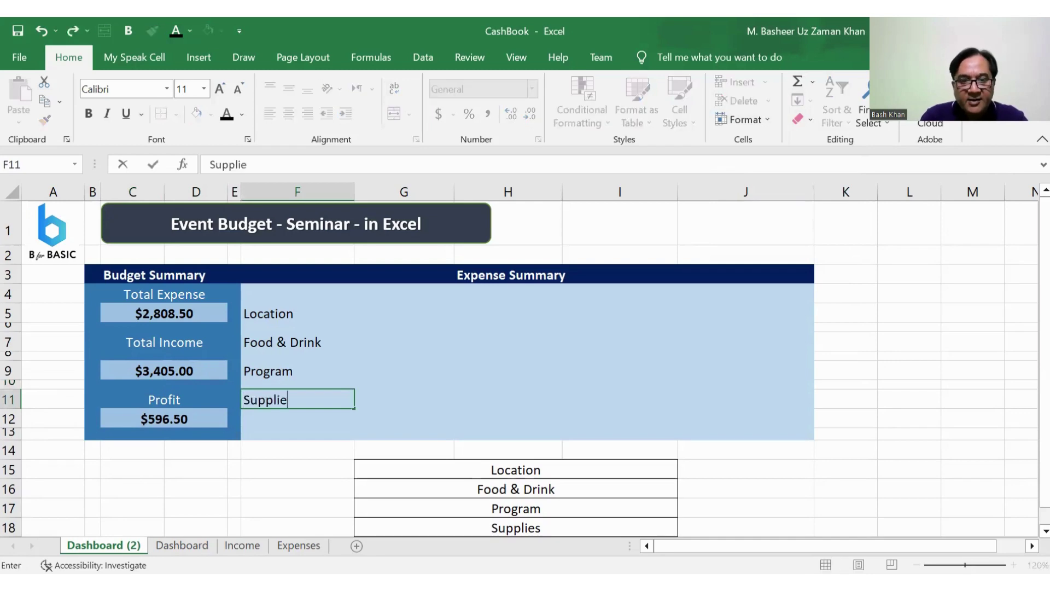
text(s)
key(Return)
scroll(520, 361, down, 1)
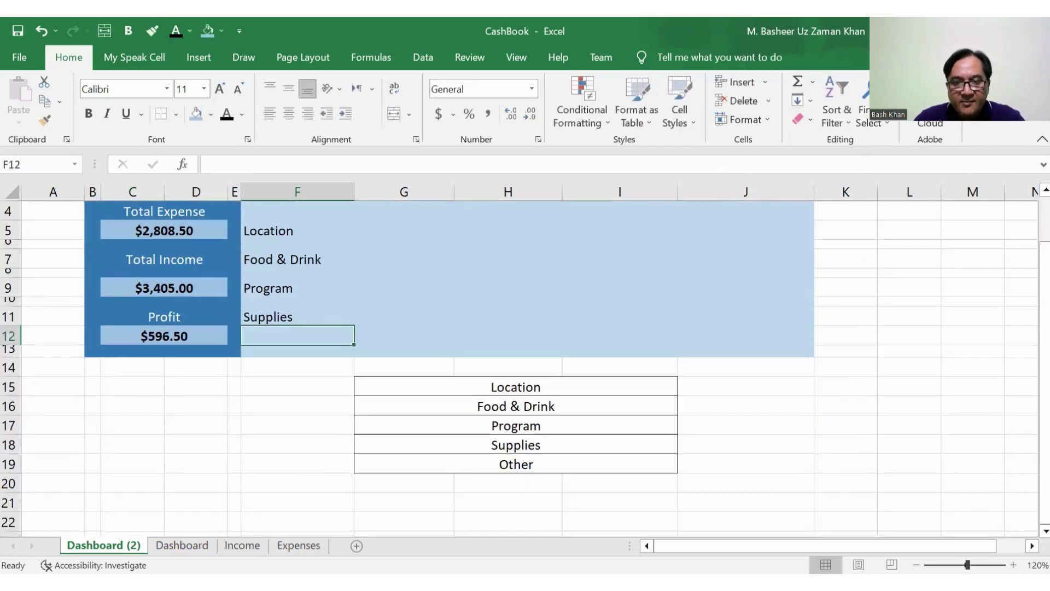
drag(404, 386, 620, 464)
click(104, 30)
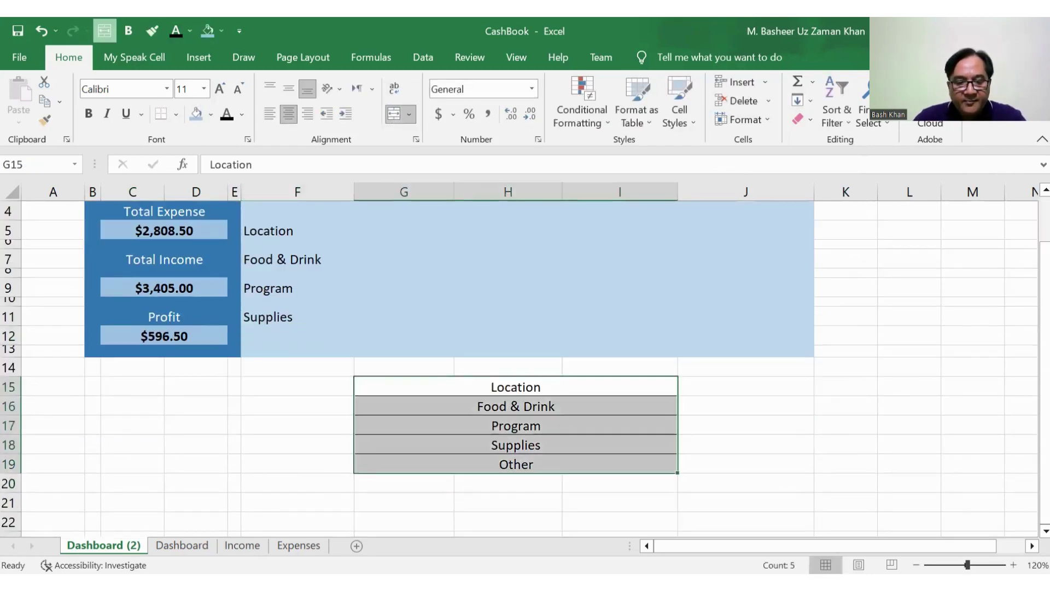
key(ctrl+z)
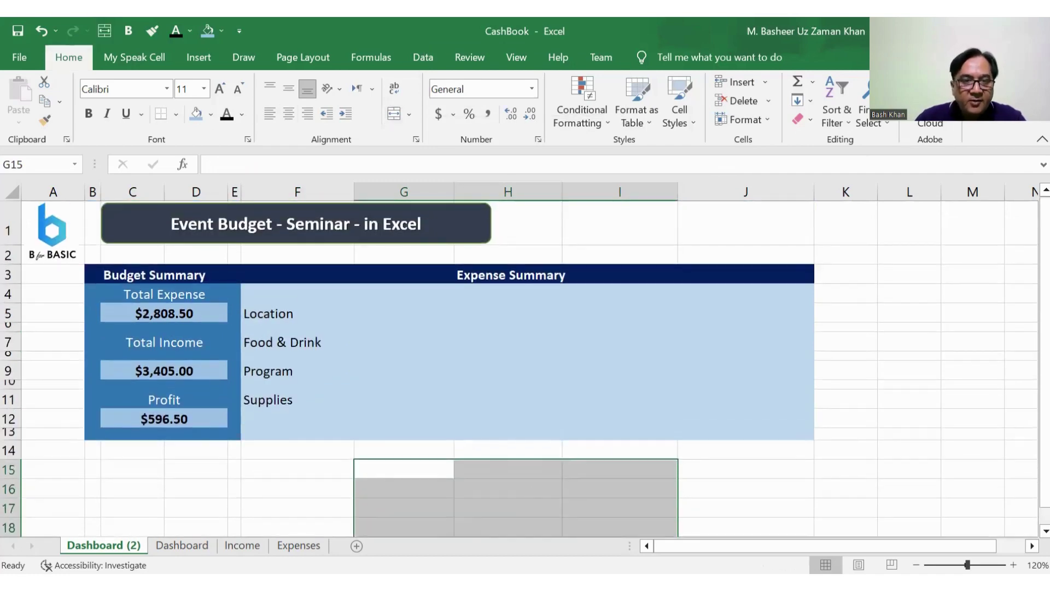
Insert a spacer row above the Profit amount and start typing 'Others' in F13.
click(297, 418)
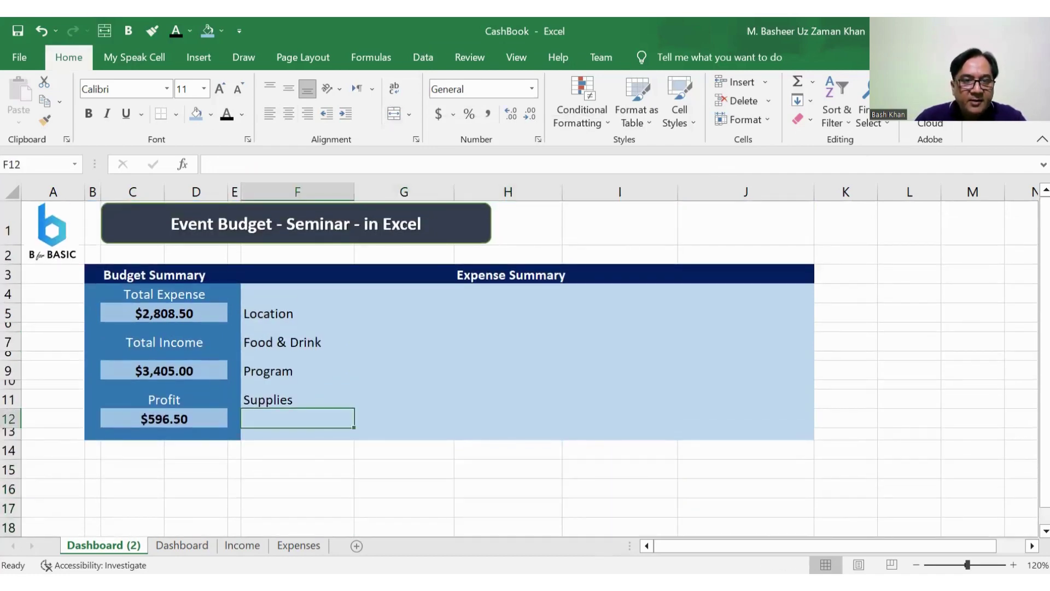
click(164, 418)
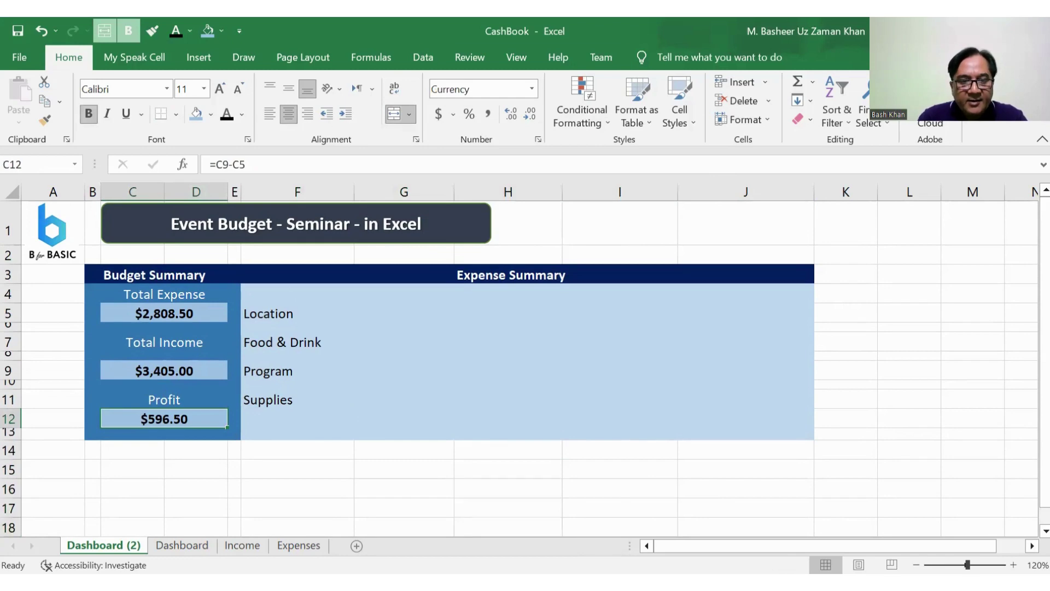
click(735, 82)
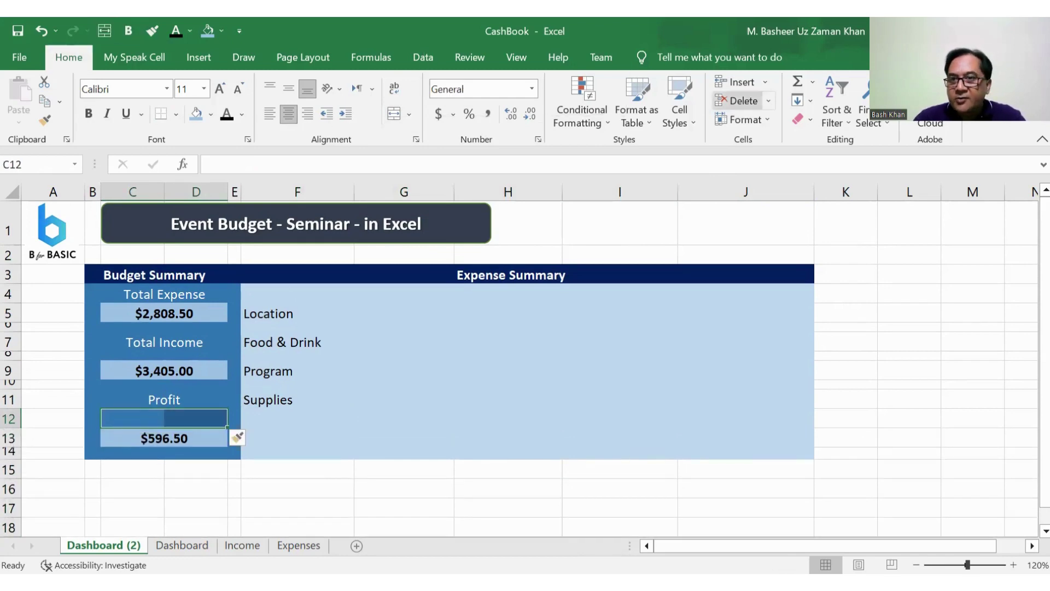
click(743, 119)
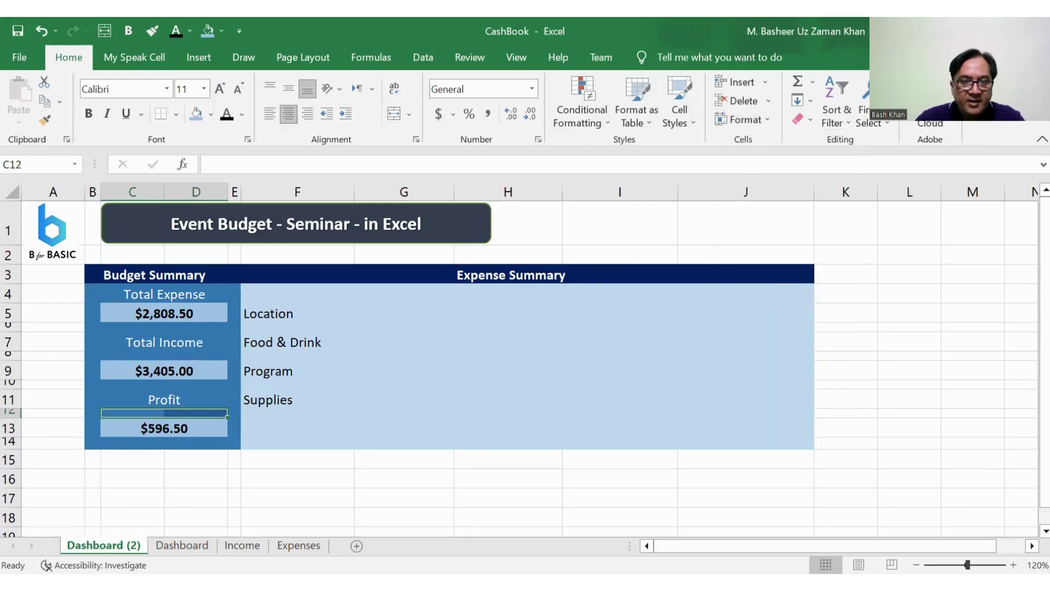
click(297, 428)
text(O)
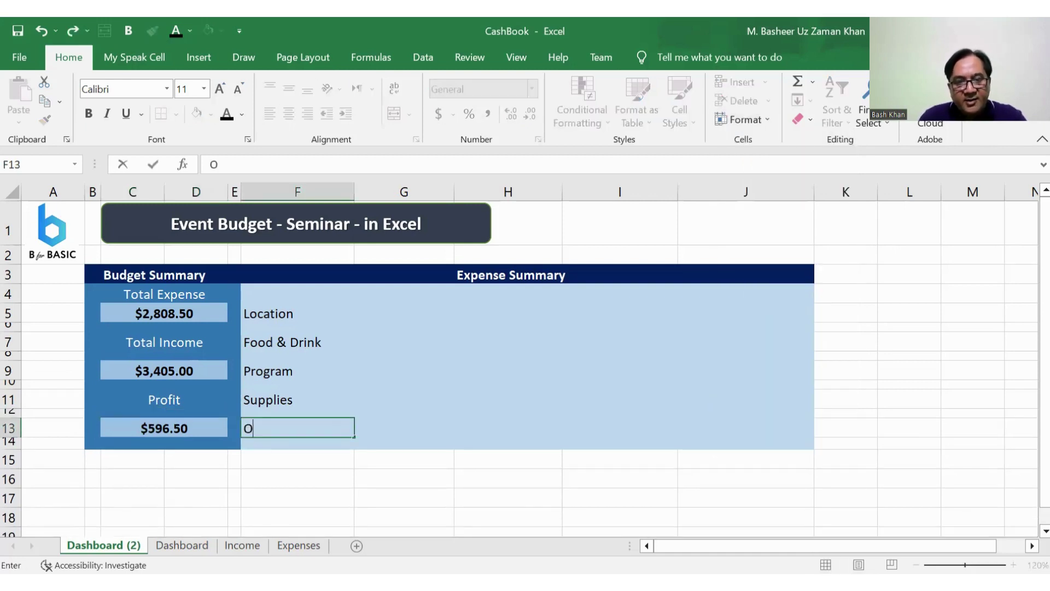
text(thers)
key(Return)
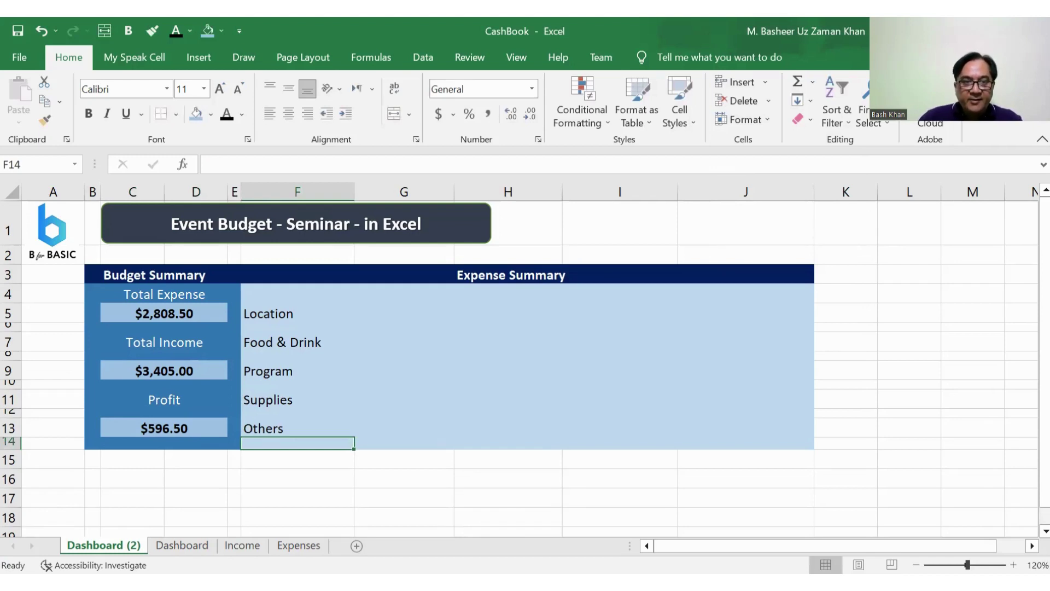
click(53, 327)
ctrl+click(52, 355)
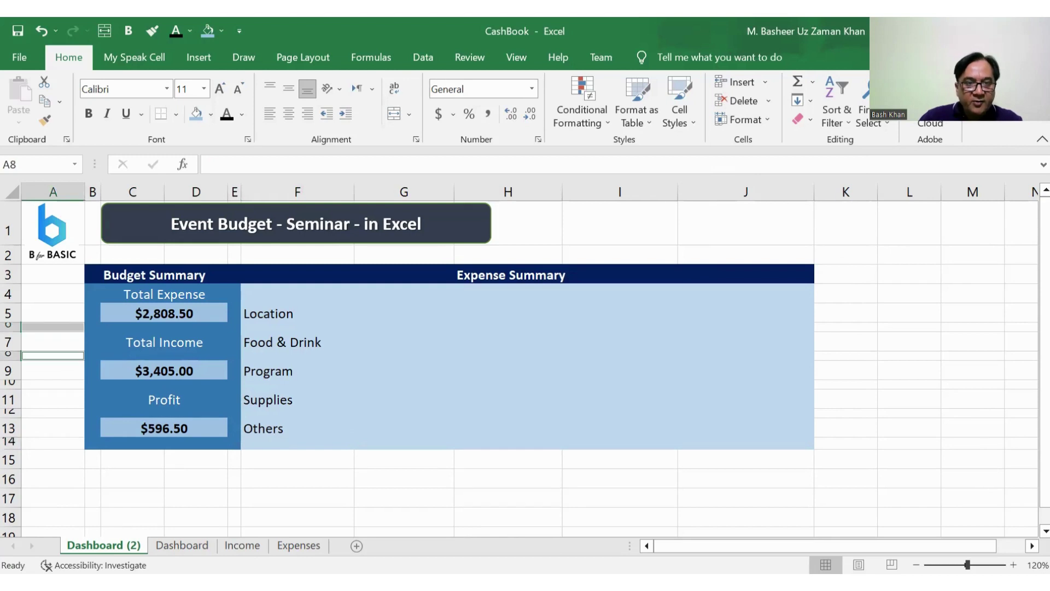
ctrl+click(53, 384)
Add row 12 to the selection and set spacer rows 6, 8, 10 and 12 to height 5.
ctrl+click(53, 412)
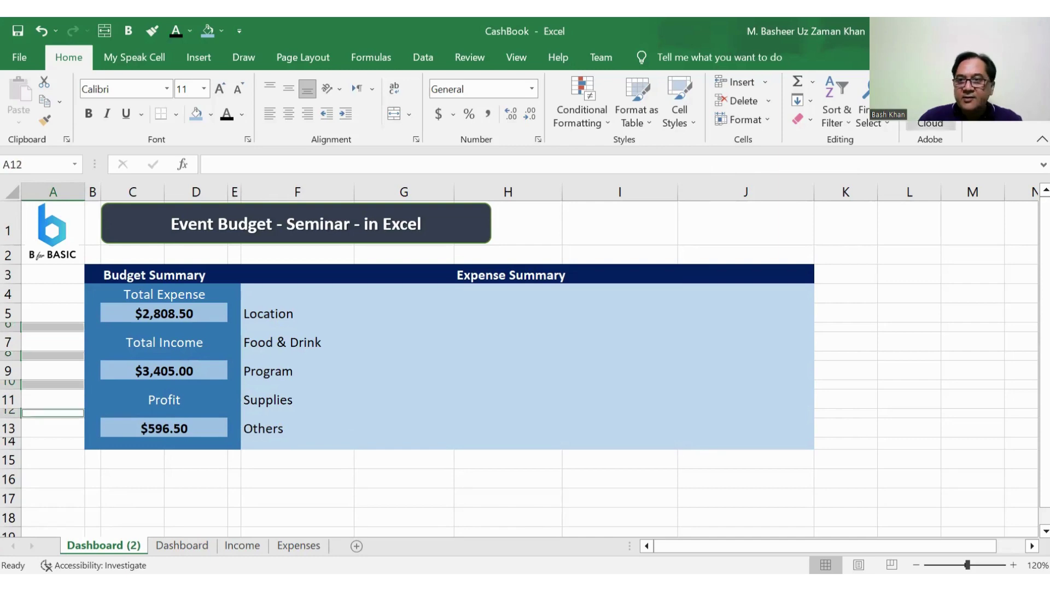
click(745, 119)
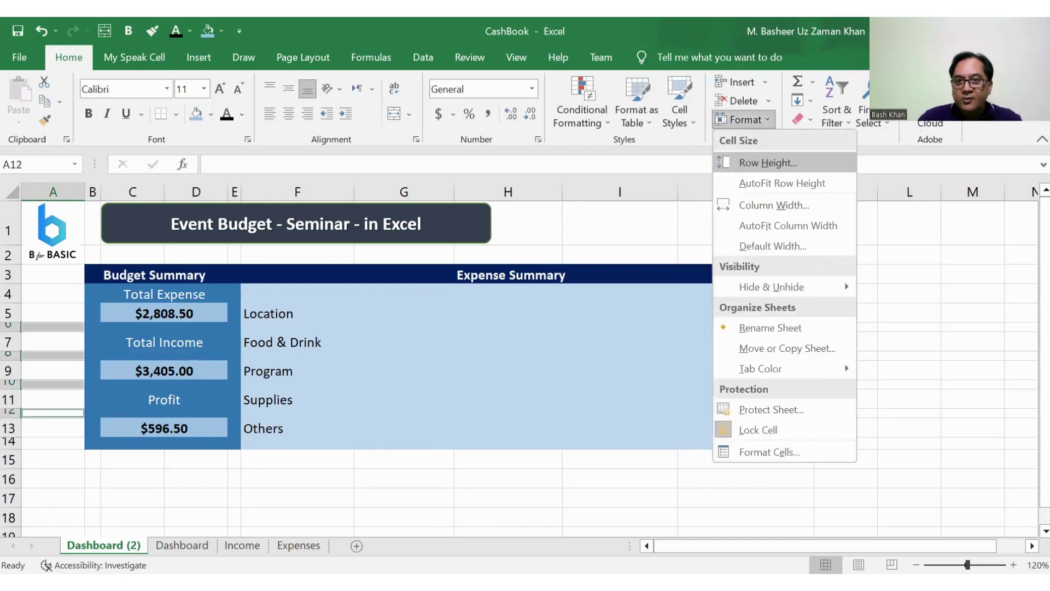
click(768, 162)
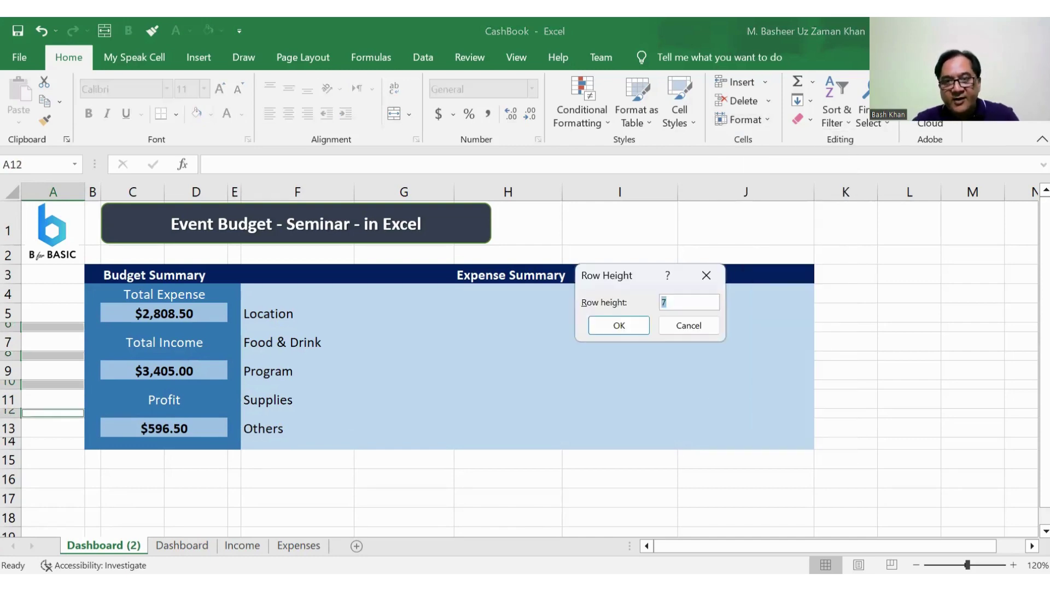
text(5)
key(Return)
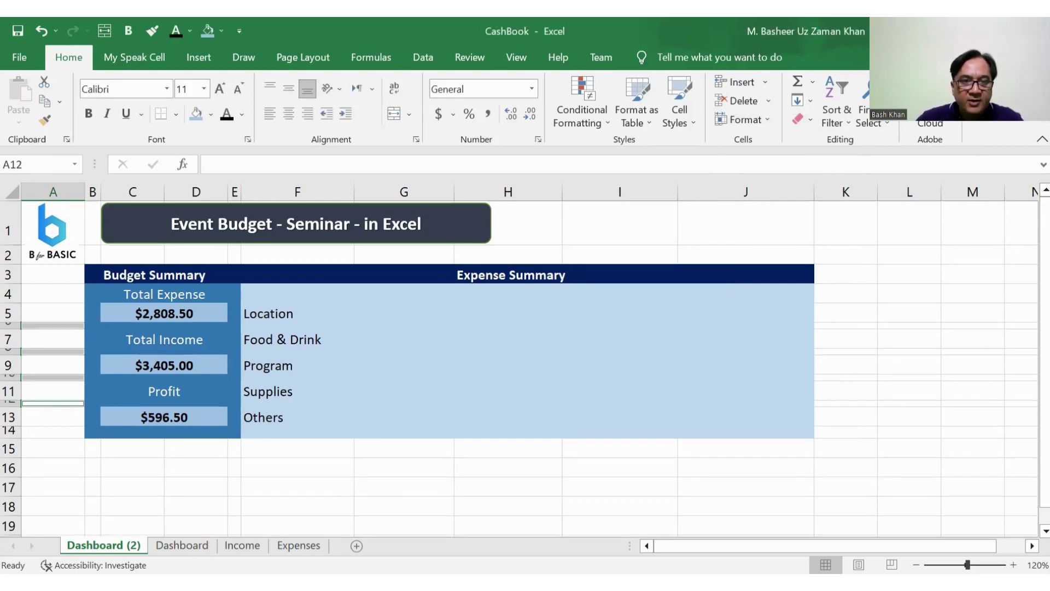
click(508, 364)
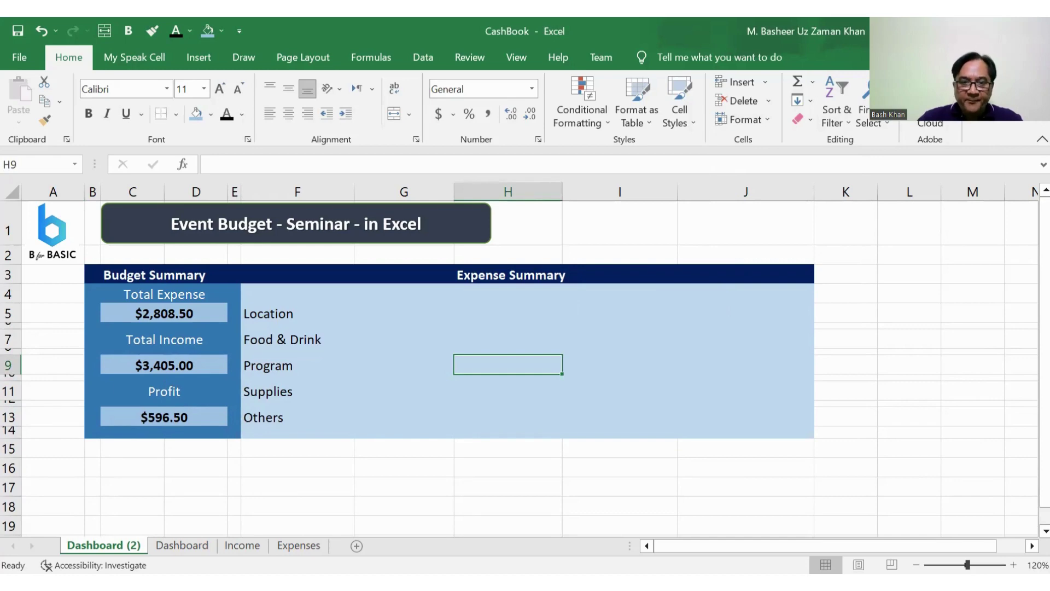
click(182, 546)
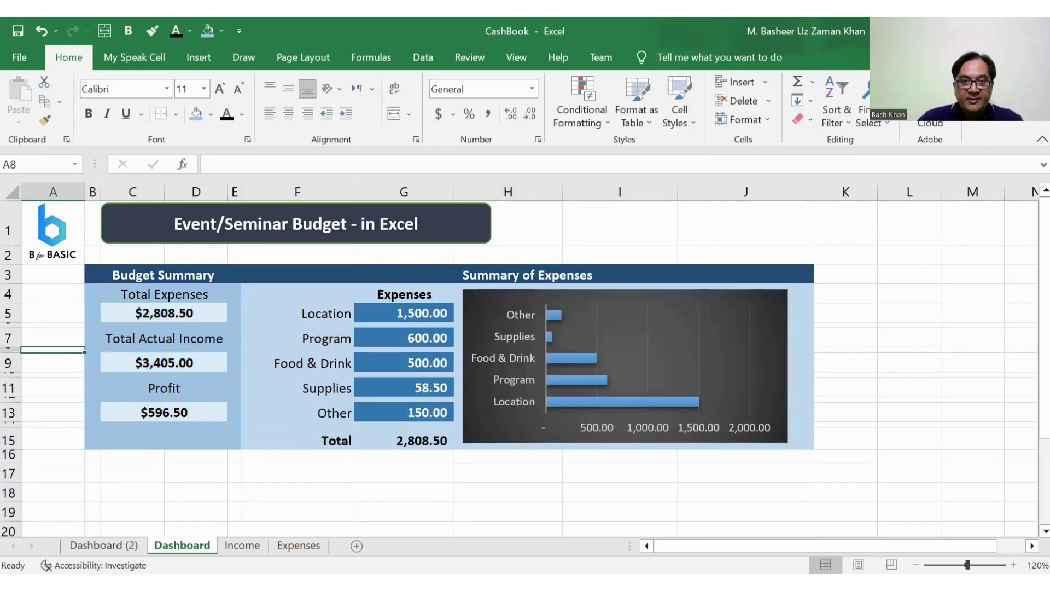
click(104, 545)
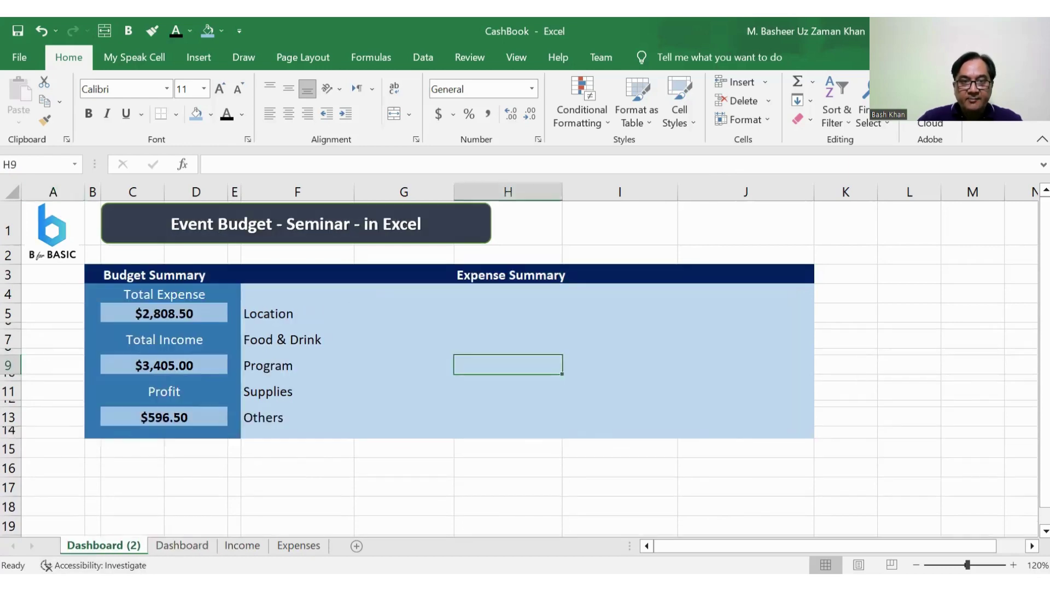
click(297, 313)
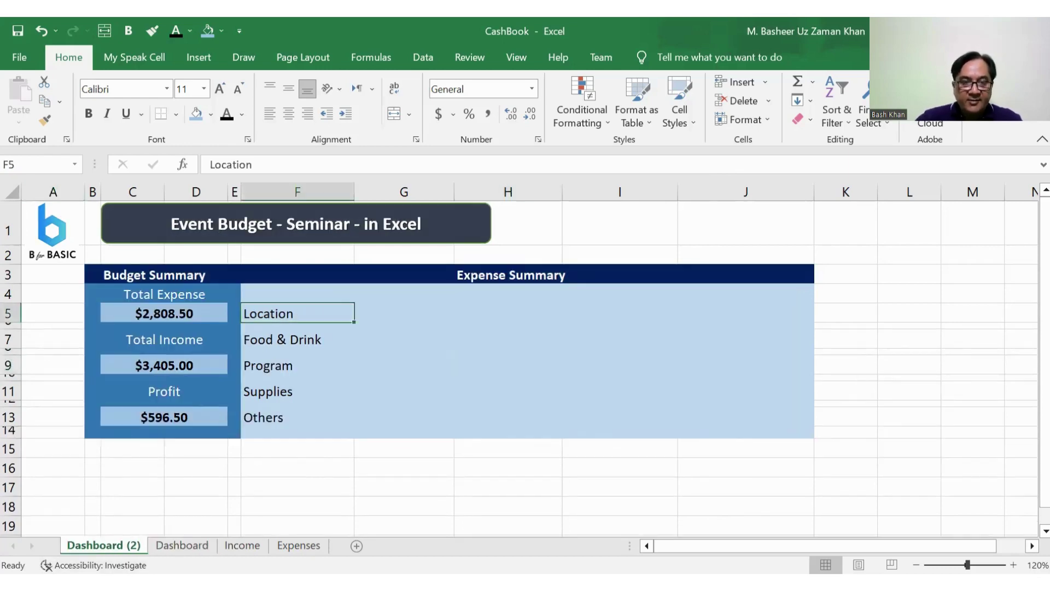
click(182, 545)
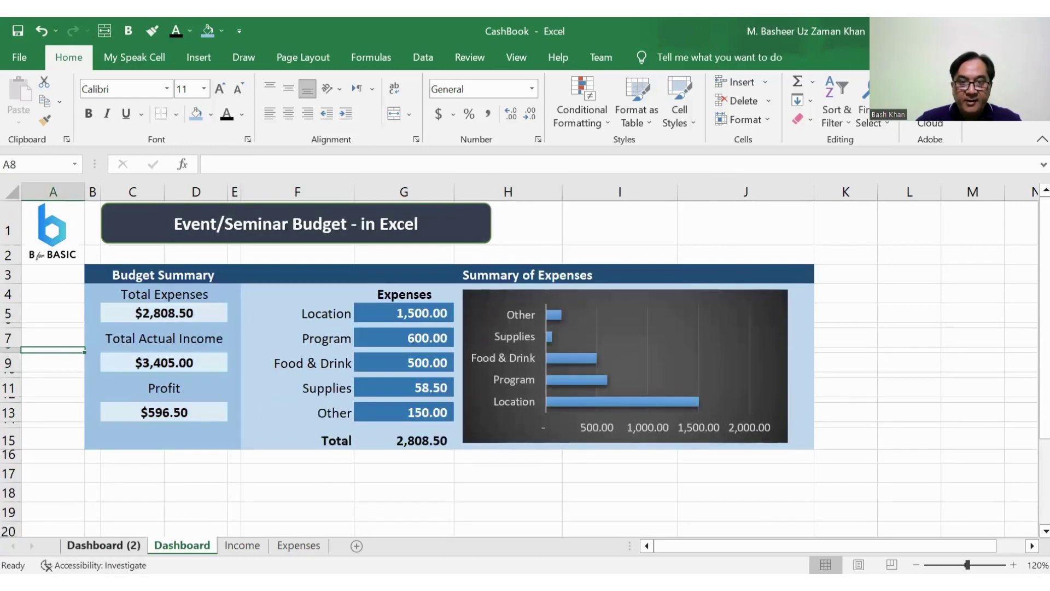
key(ctrl+Page_Up)
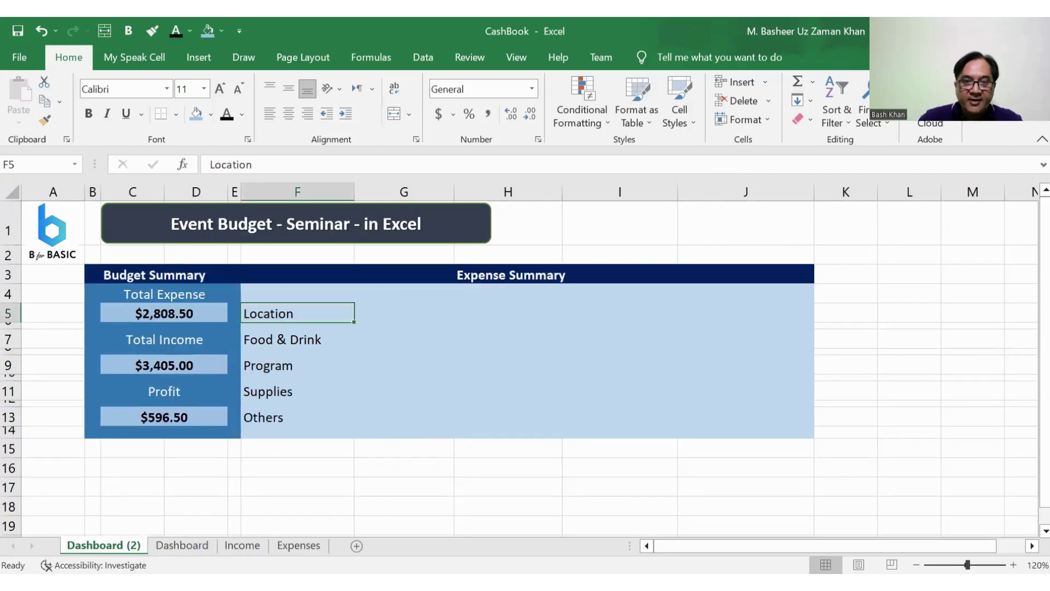
click(404, 313)
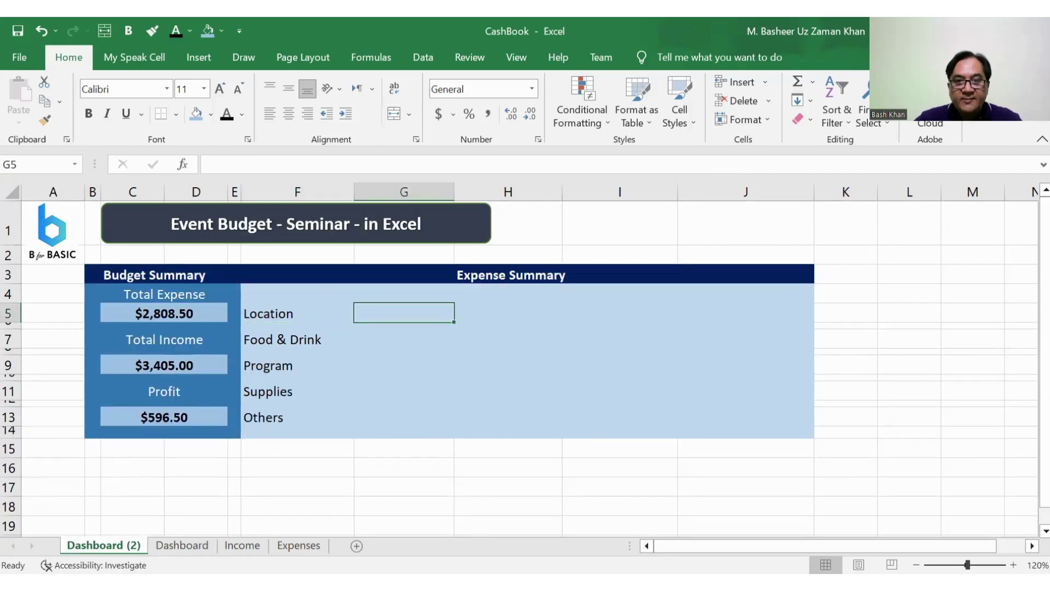
click(183, 545)
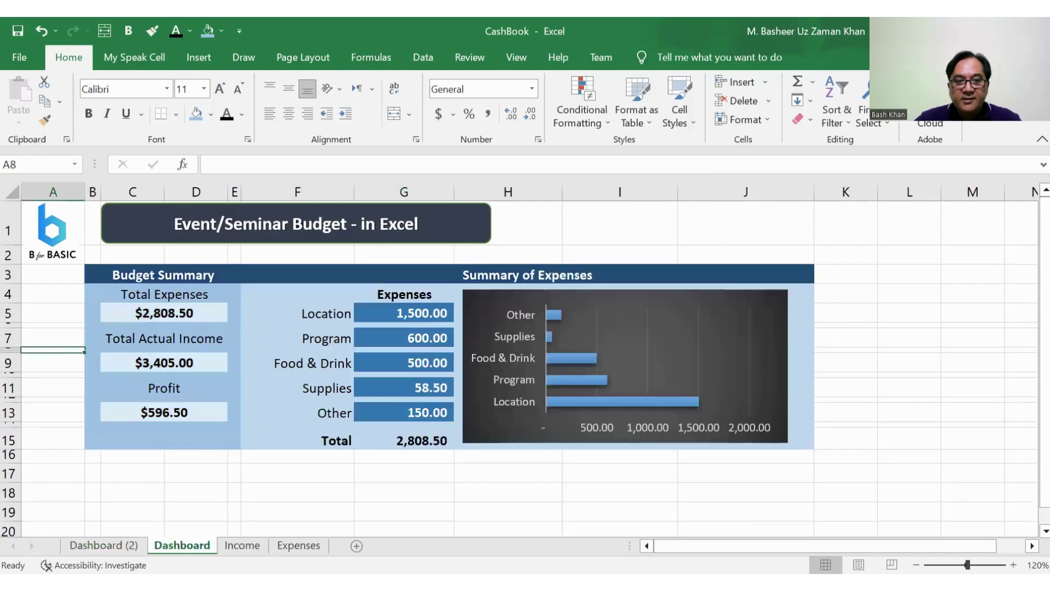
key(ctrl+Page_Up)
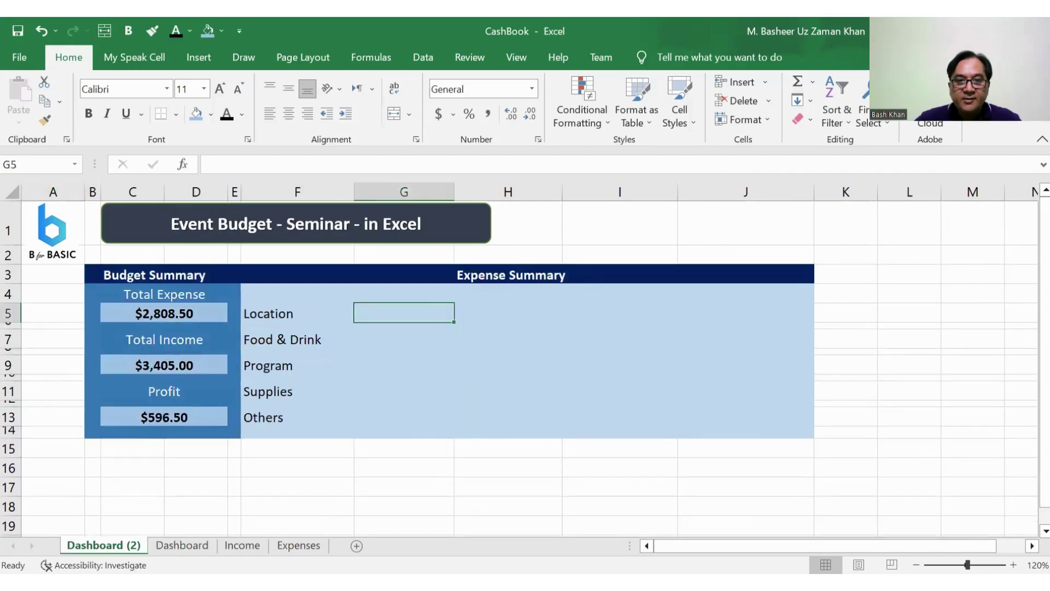
Give amount cells G5, G7, G9, G11 and G13 a blue fill and white text.
click(403, 338)
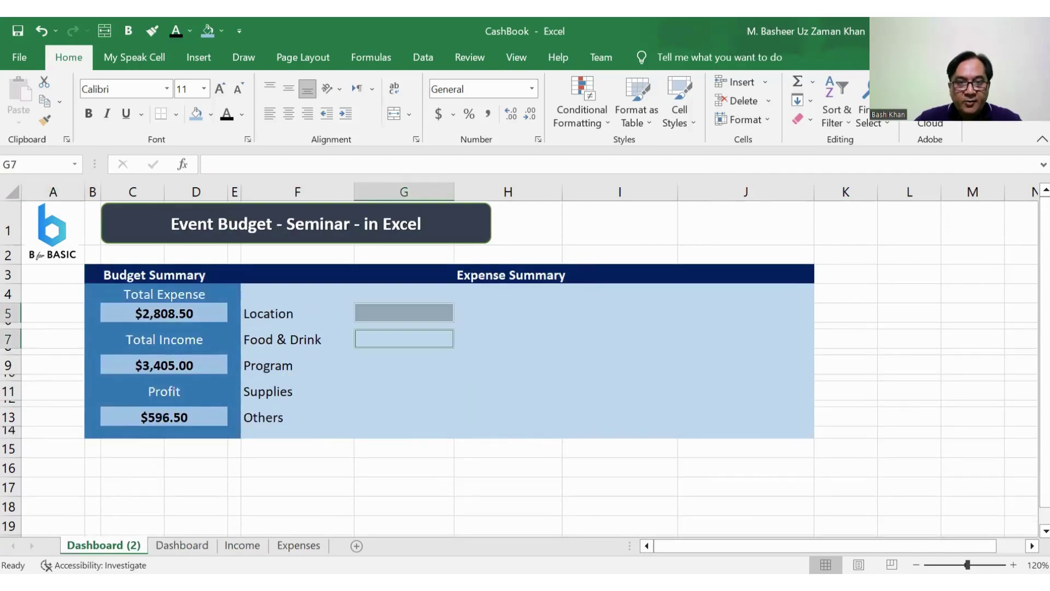
click(404, 364)
click(403, 390)
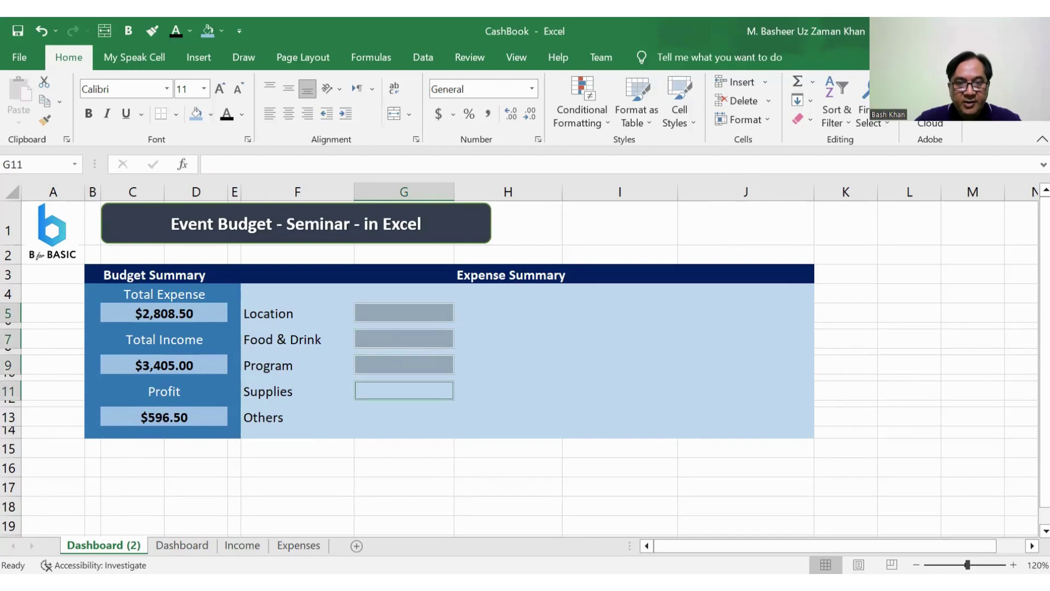
click(404, 417)
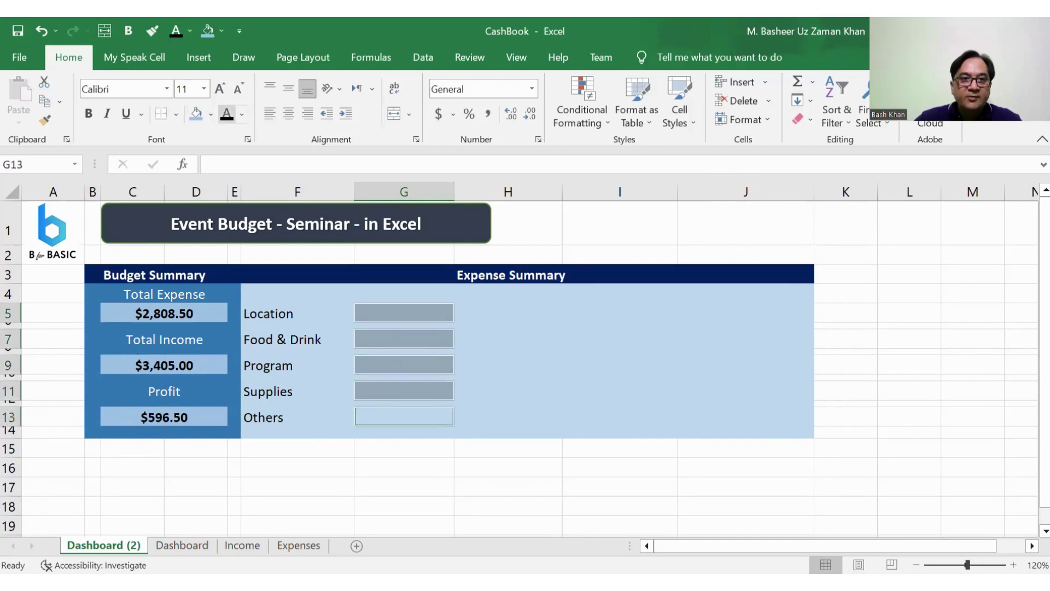
click(210, 114)
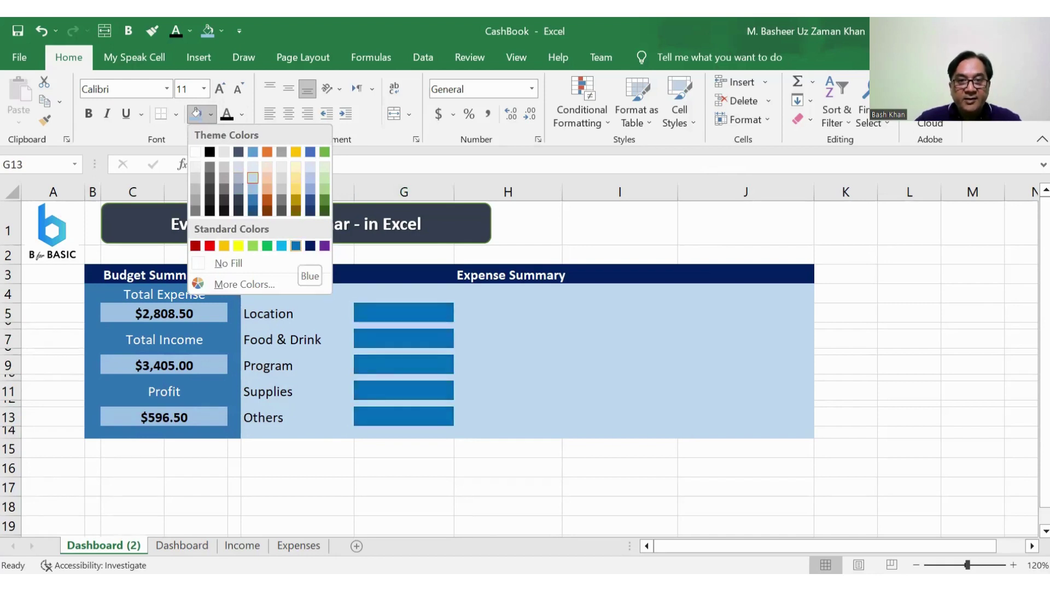
click(296, 246)
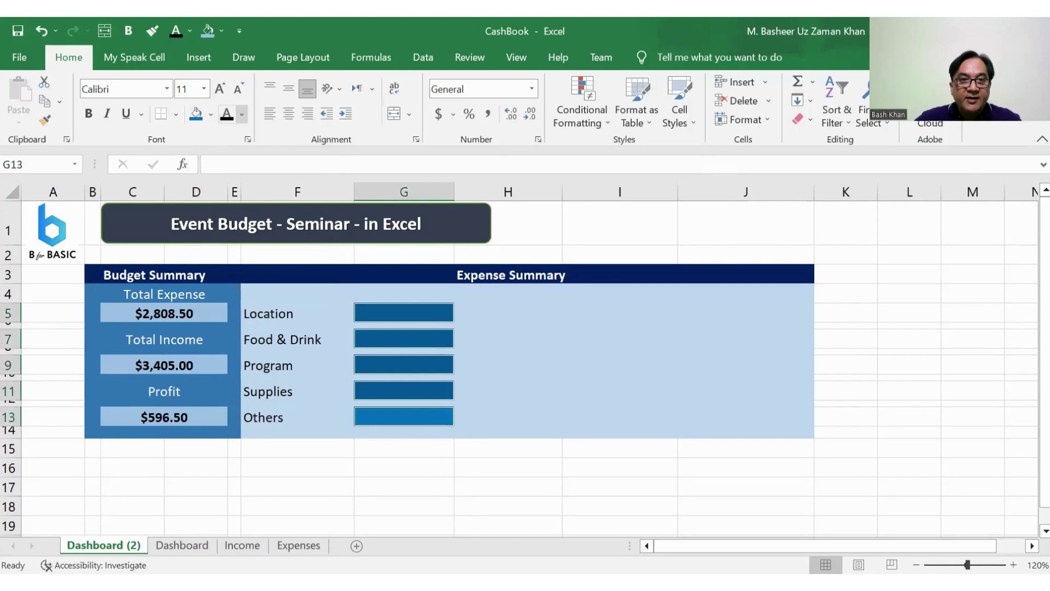
click(241, 114)
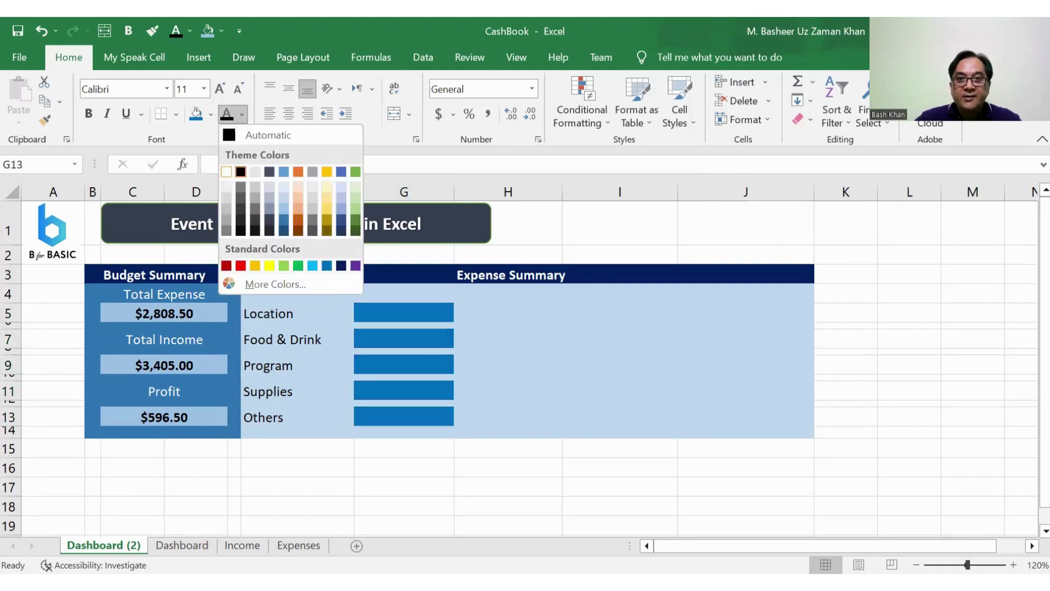
click(226, 171)
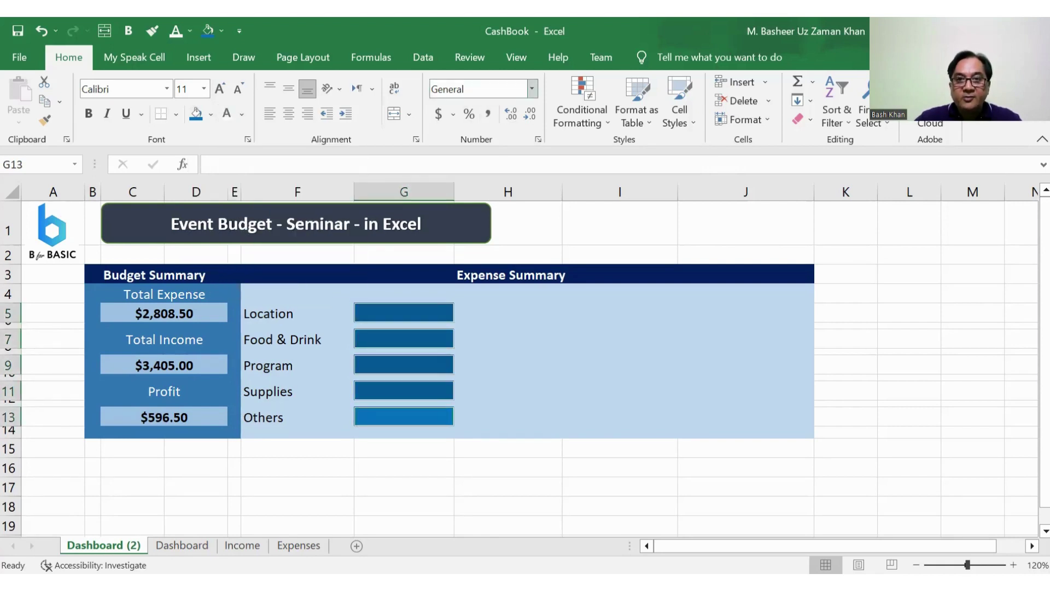
Format the amount cells as Currency and compare with the original Dashboard sheet.
click(532, 89)
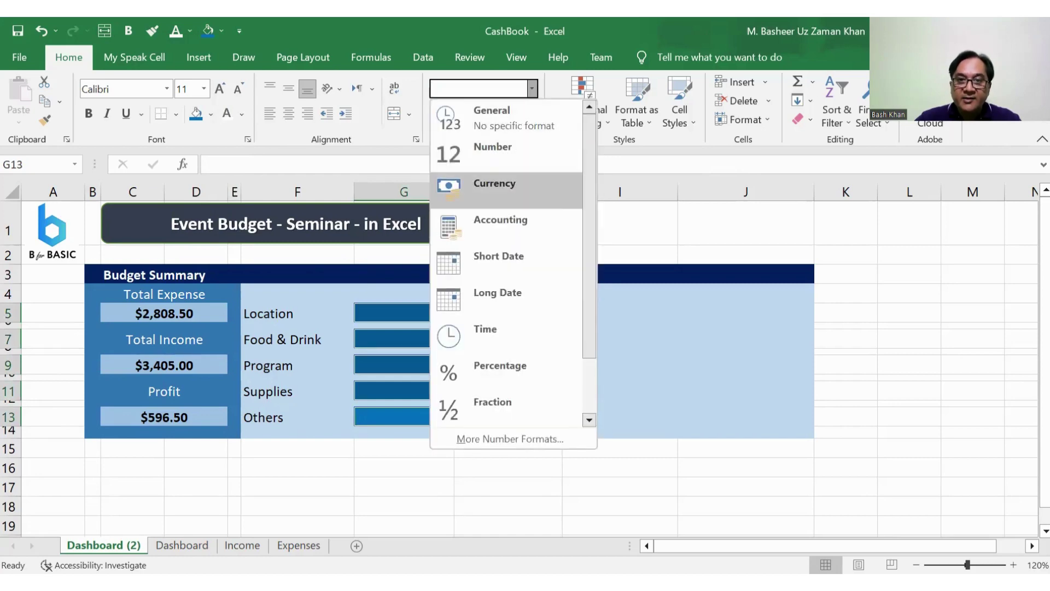
click(492, 180)
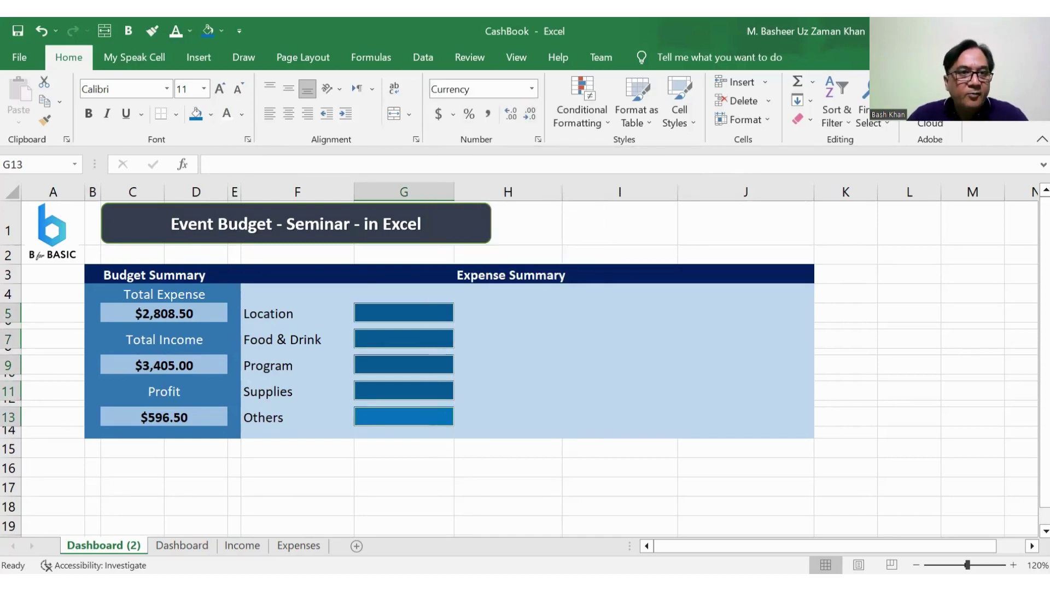
click(508, 390)
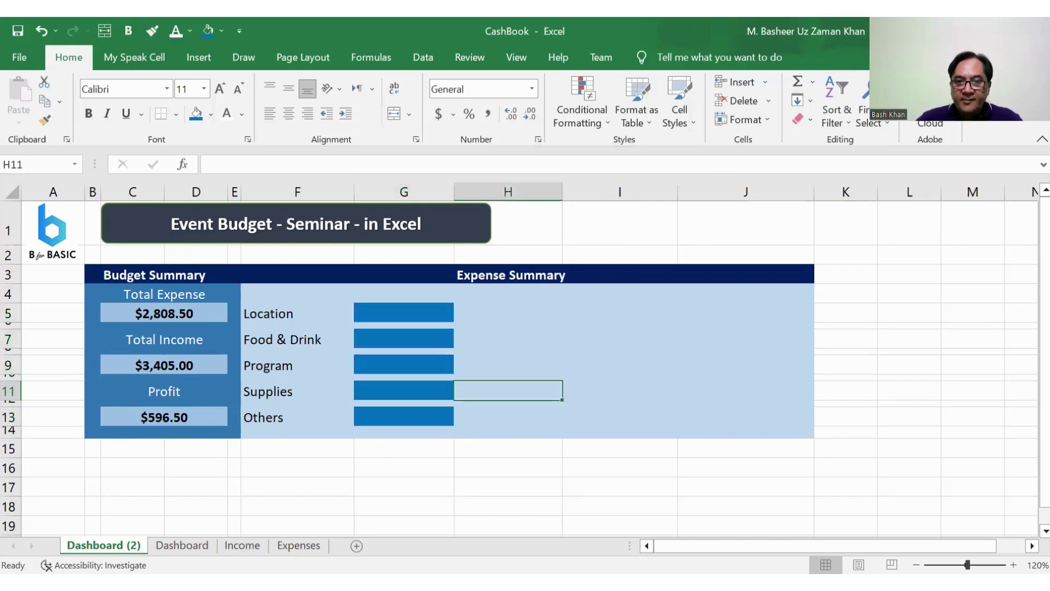
click(403, 312)
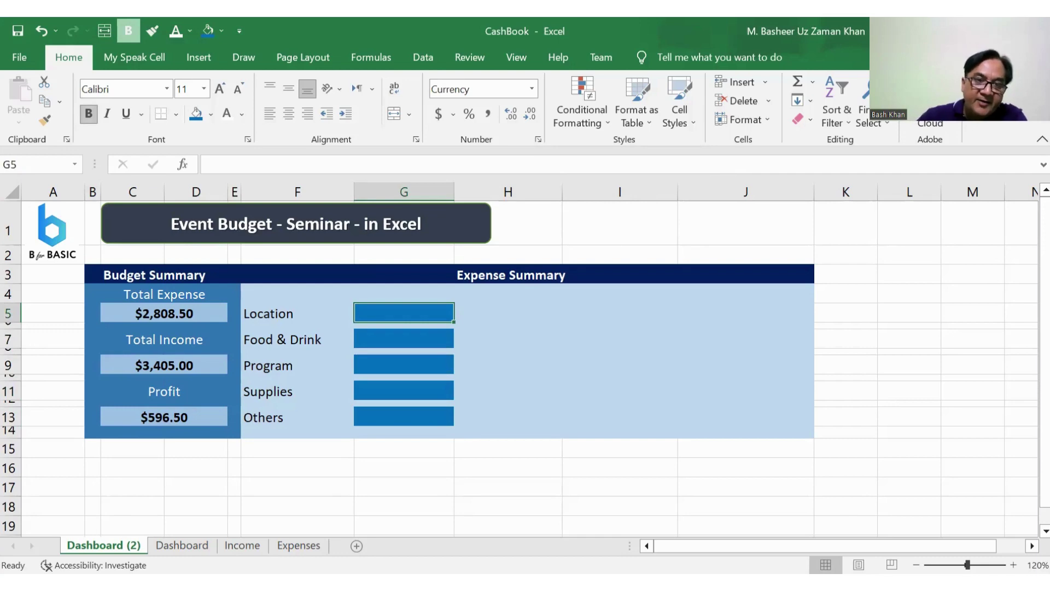
click(182, 545)
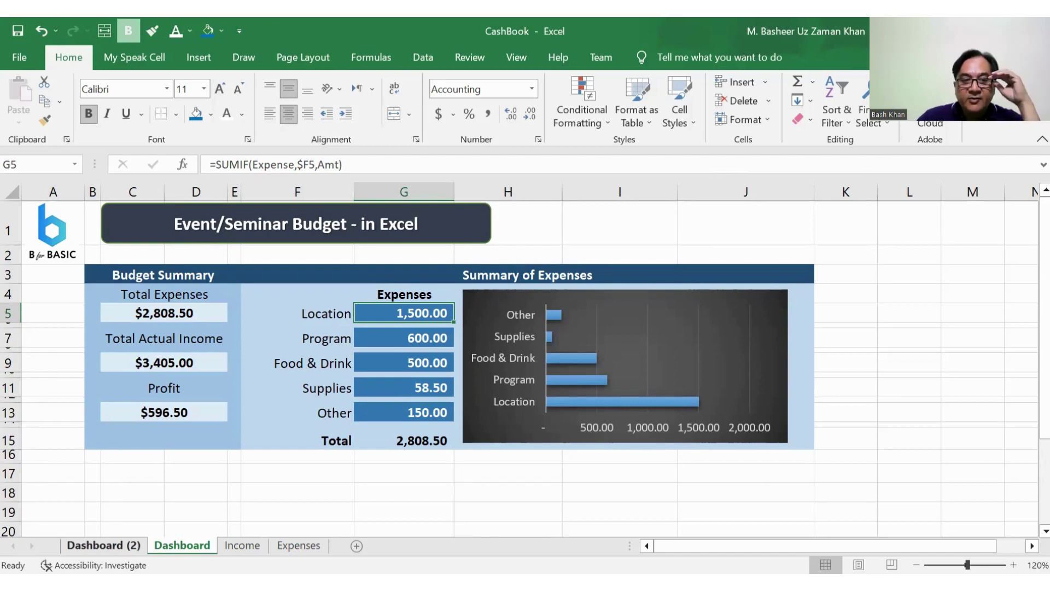
On the Expenses sheet, check that E6:J13 is the named range Expense.
click(104, 546)
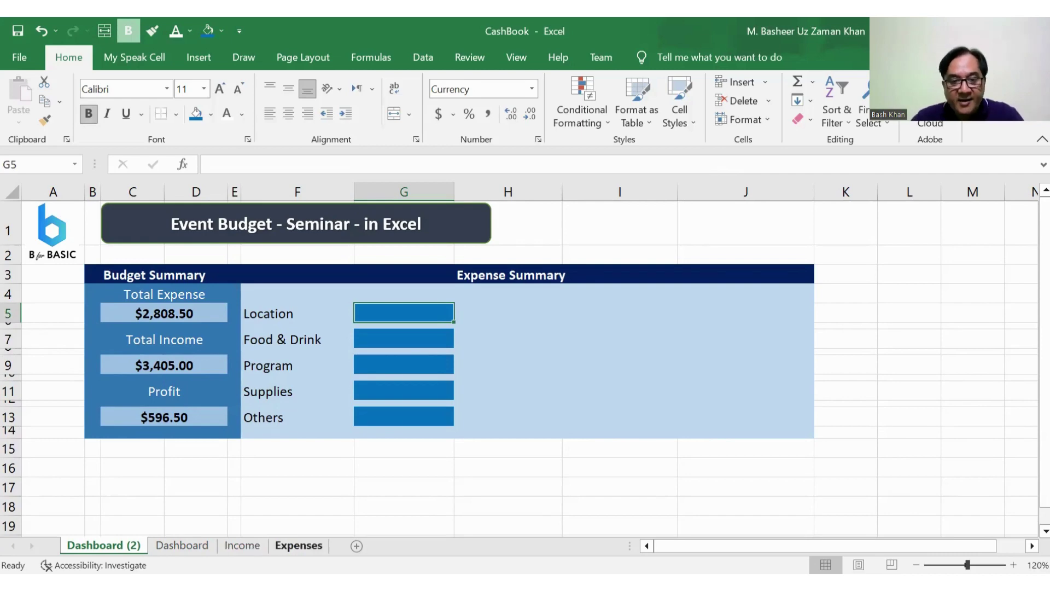
click(299, 545)
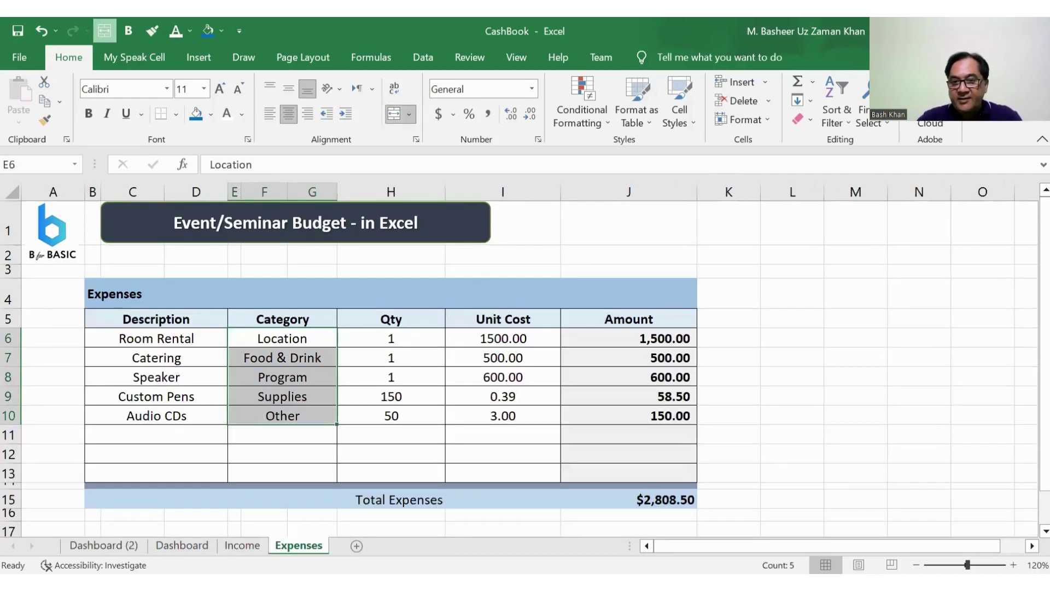
click(792, 356)
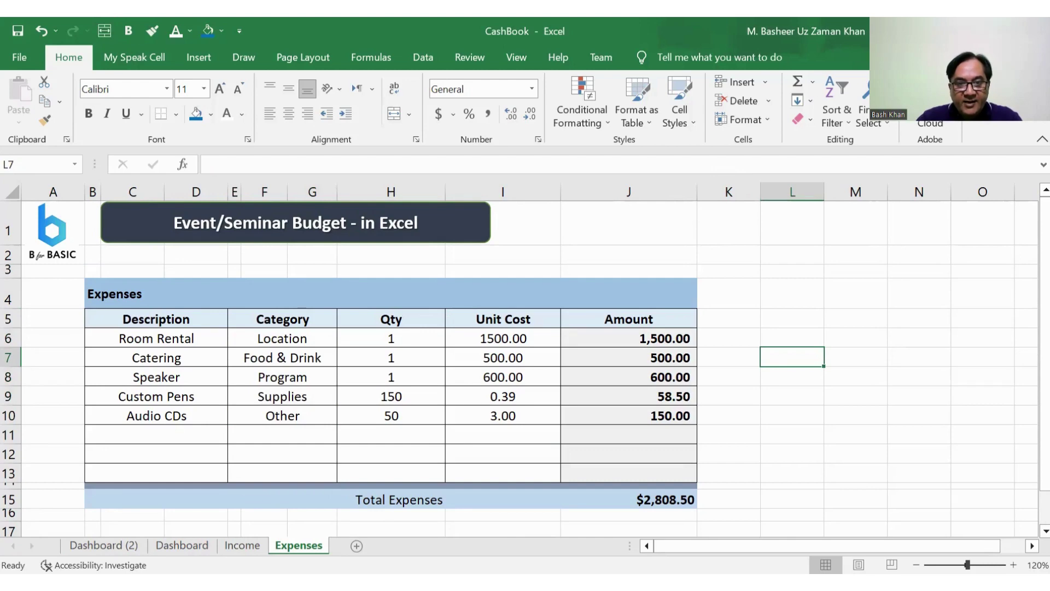
click(283, 338)
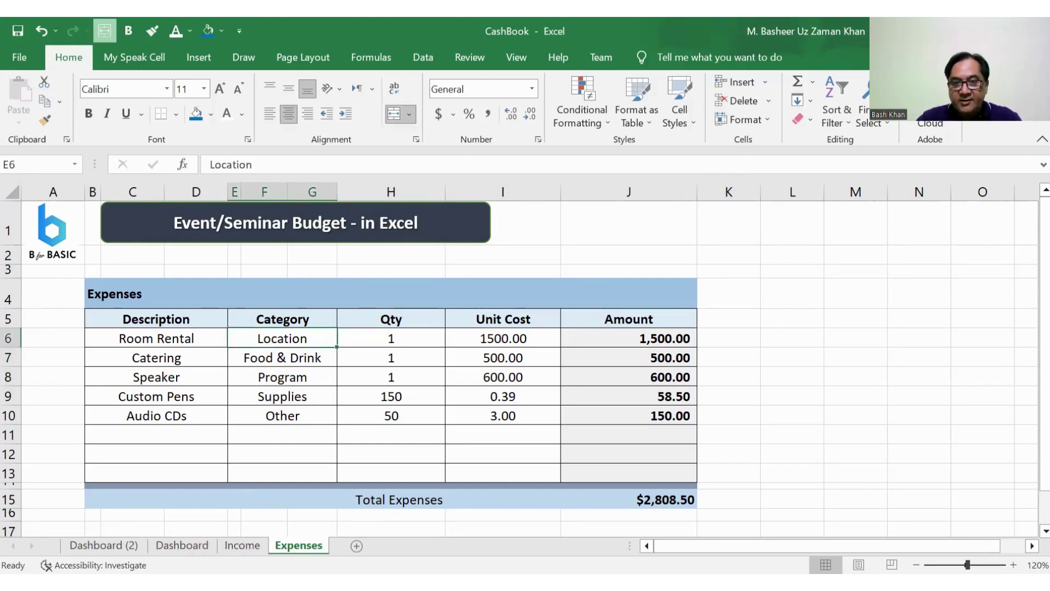
drag(282, 338, 629, 473)
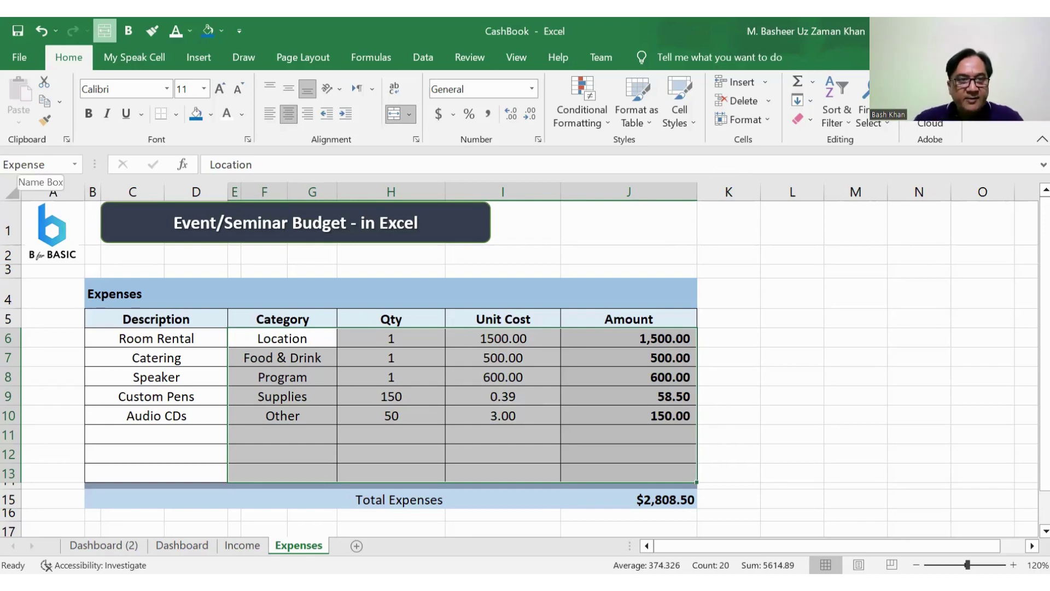
click(33, 164)
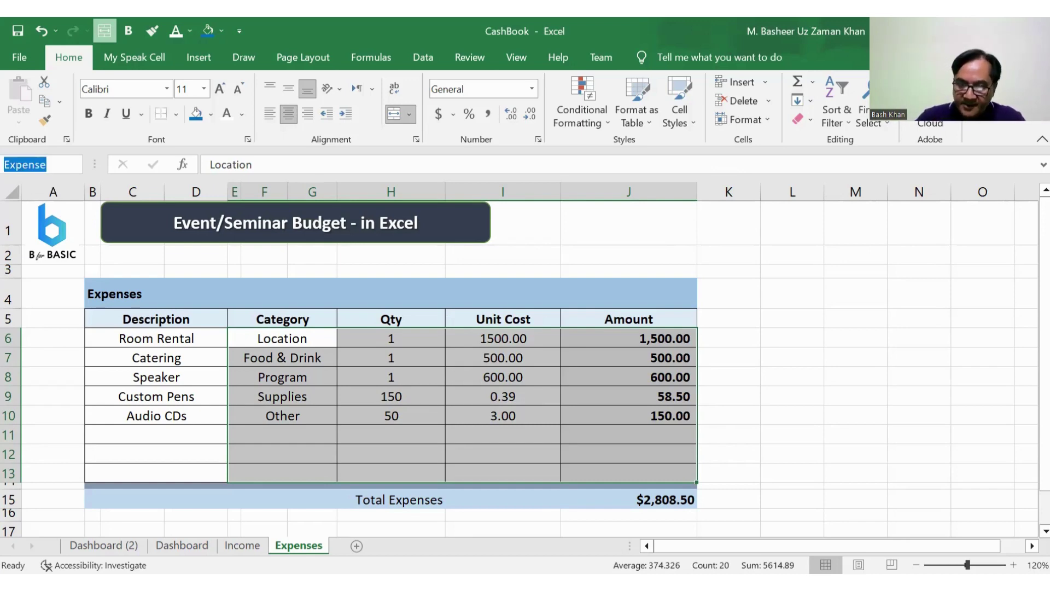
key(Return)
Check that the Amount cells J6:J13 are named Amt, then return to Dashboard (2).
click(821, 357)
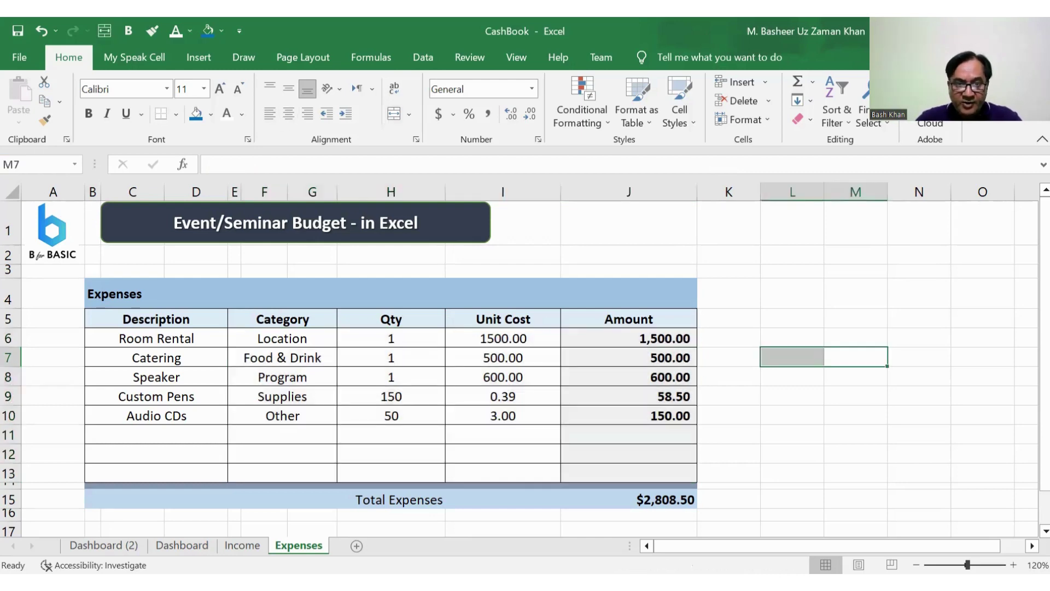
drag(282, 338, 629, 473)
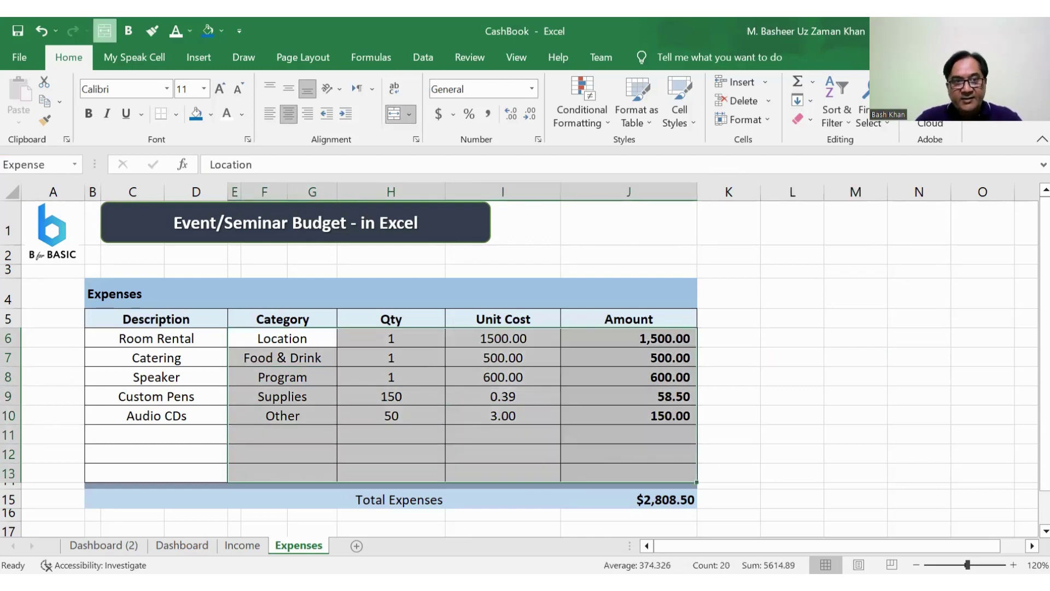
click(855, 271)
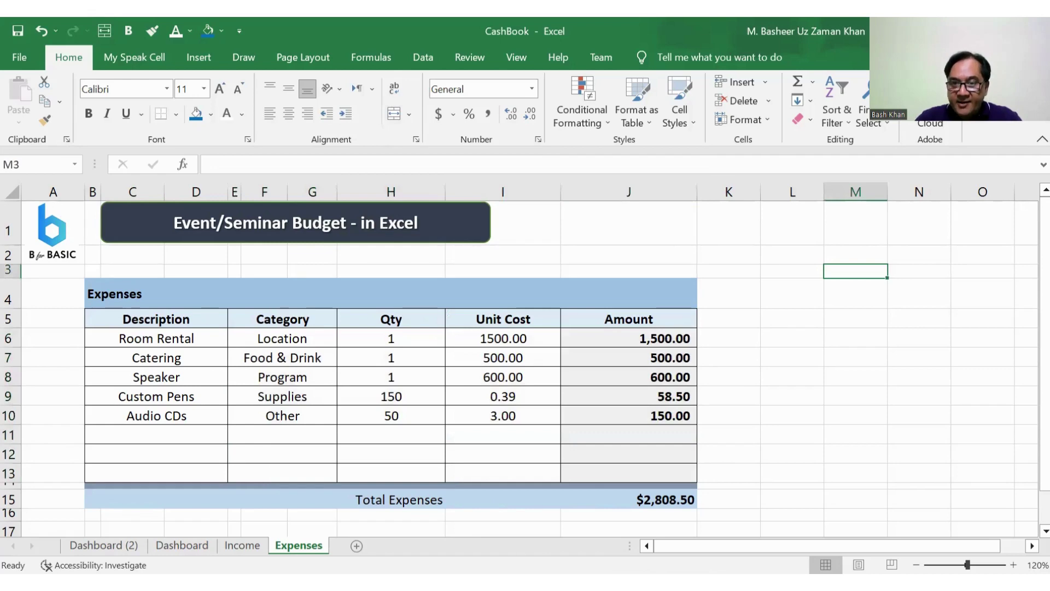
drag(629, 338, 629, 473)
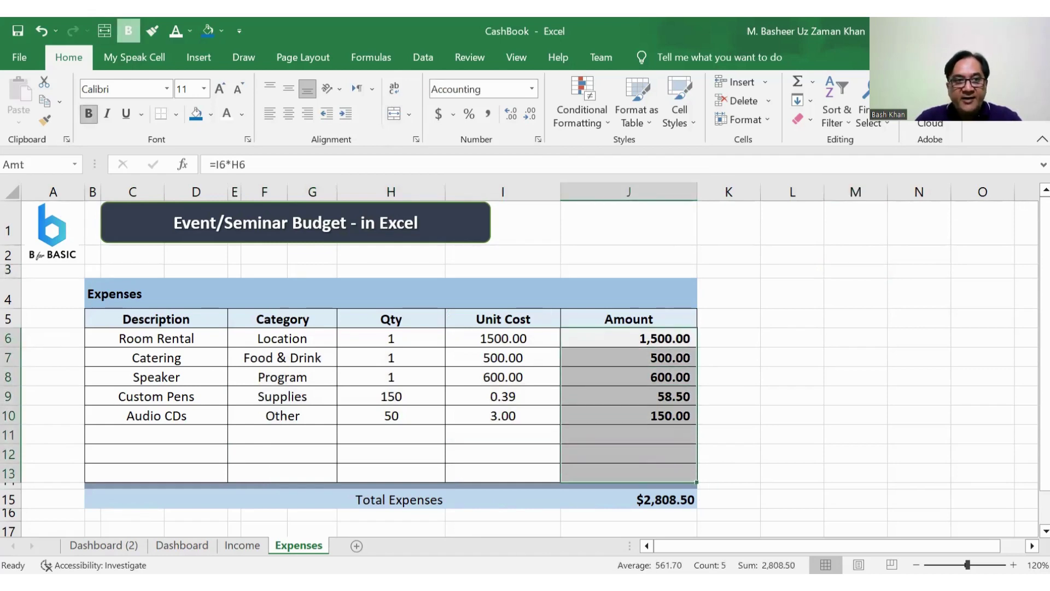
click(15, 164)
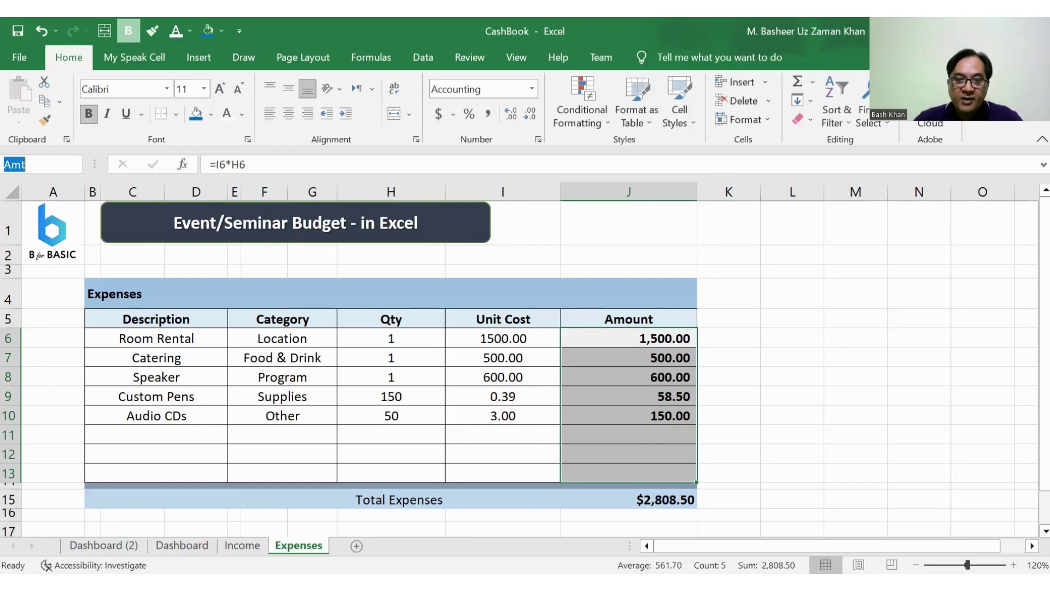
click(103, 546)
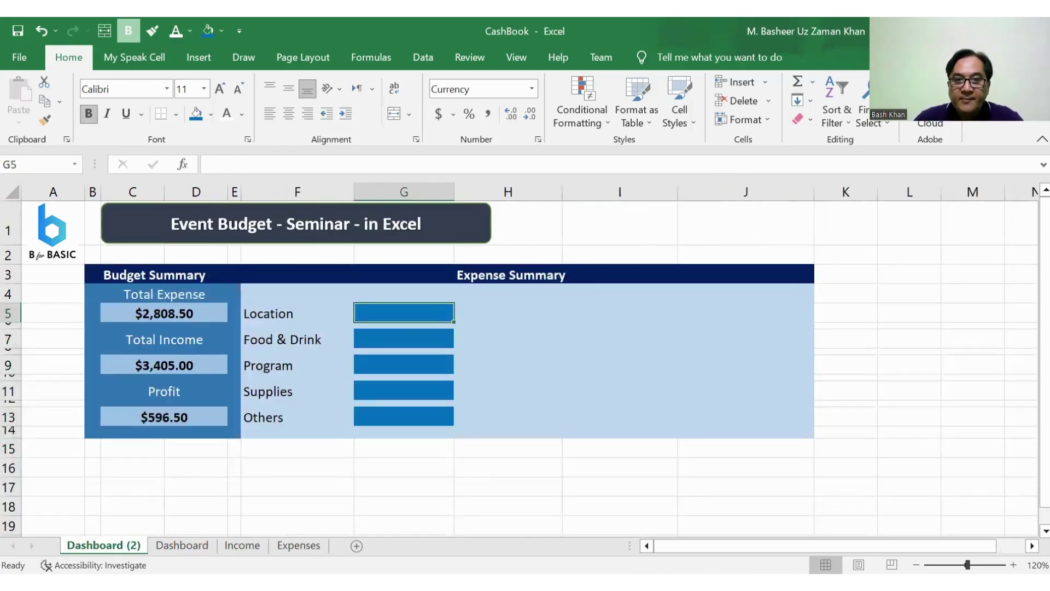
Enter =SUMIF(Expense,F5,Amt) in G5 so Location shows $1,500.00.
key(F2)
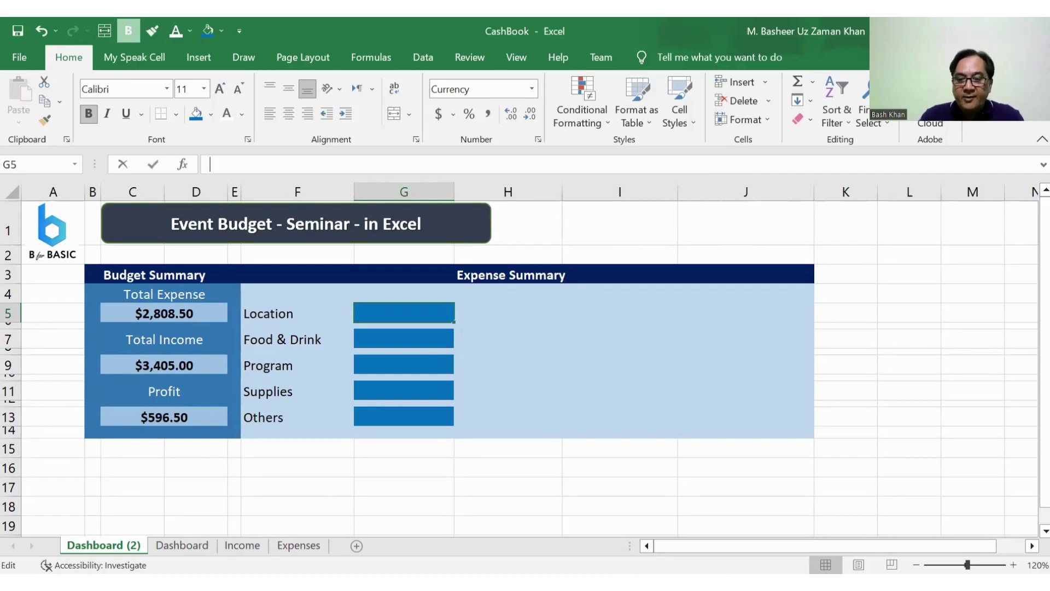
text(=)
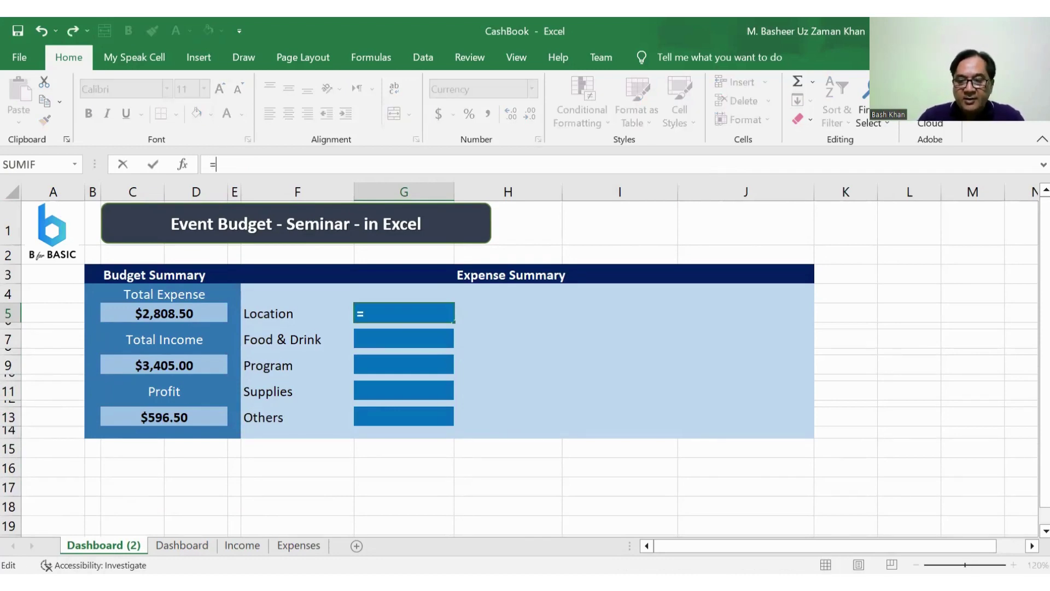
key(F2)
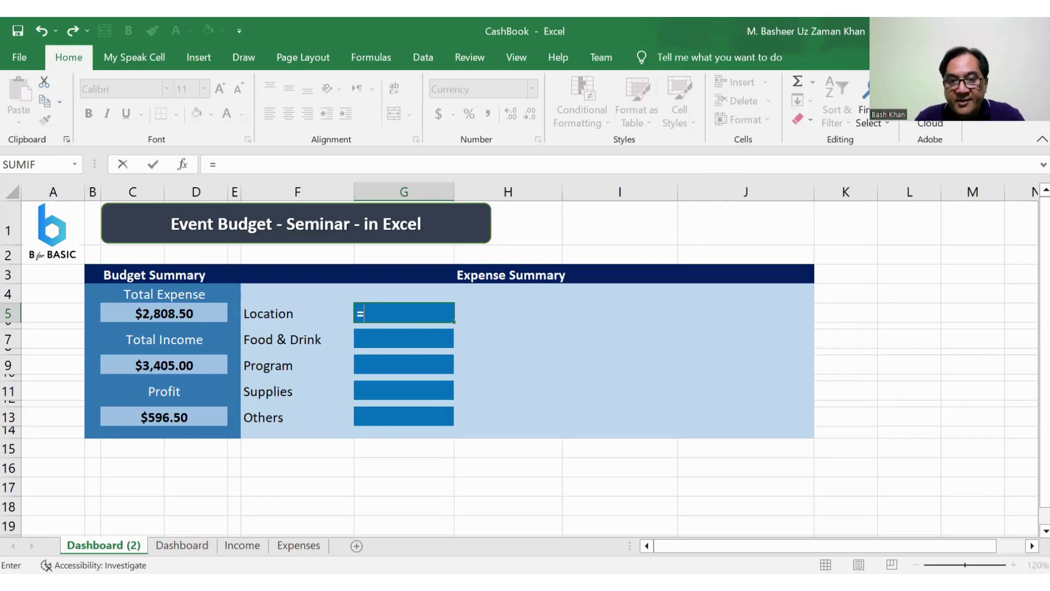
text(SumIF()
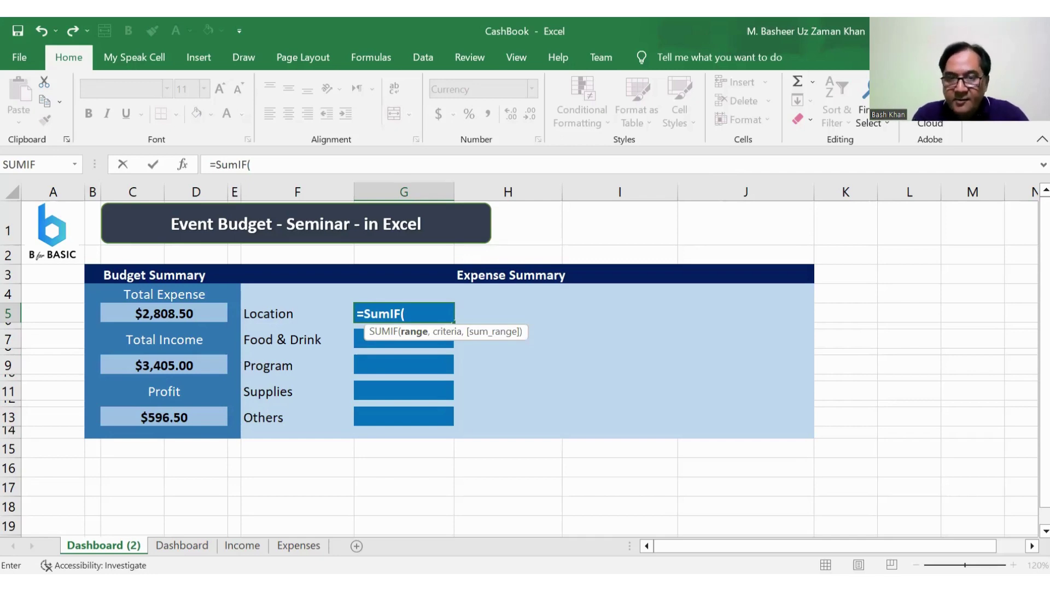
text(En)
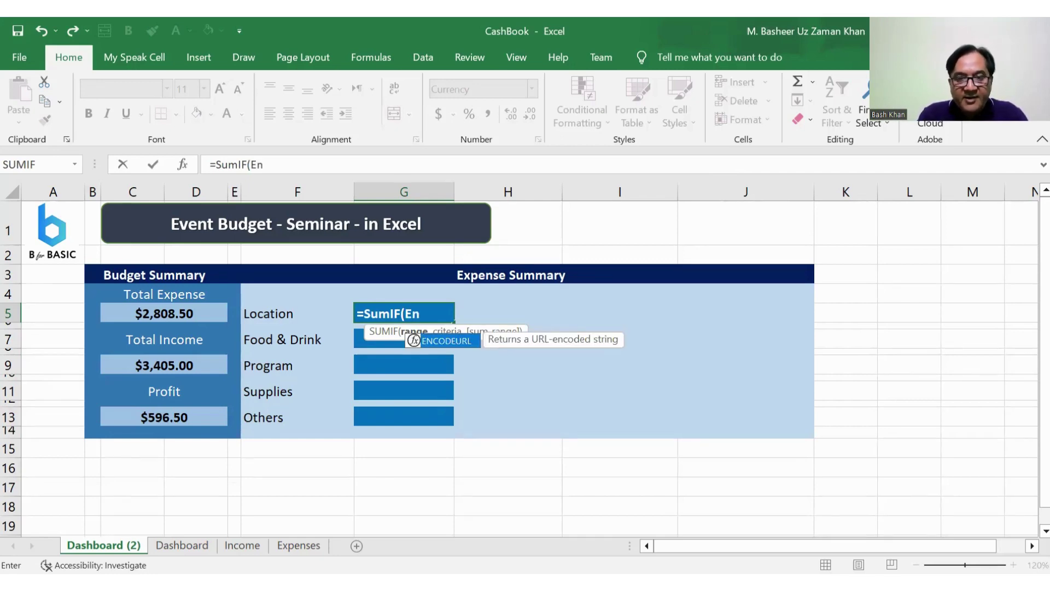
key(BackSpace)
text(xpense)
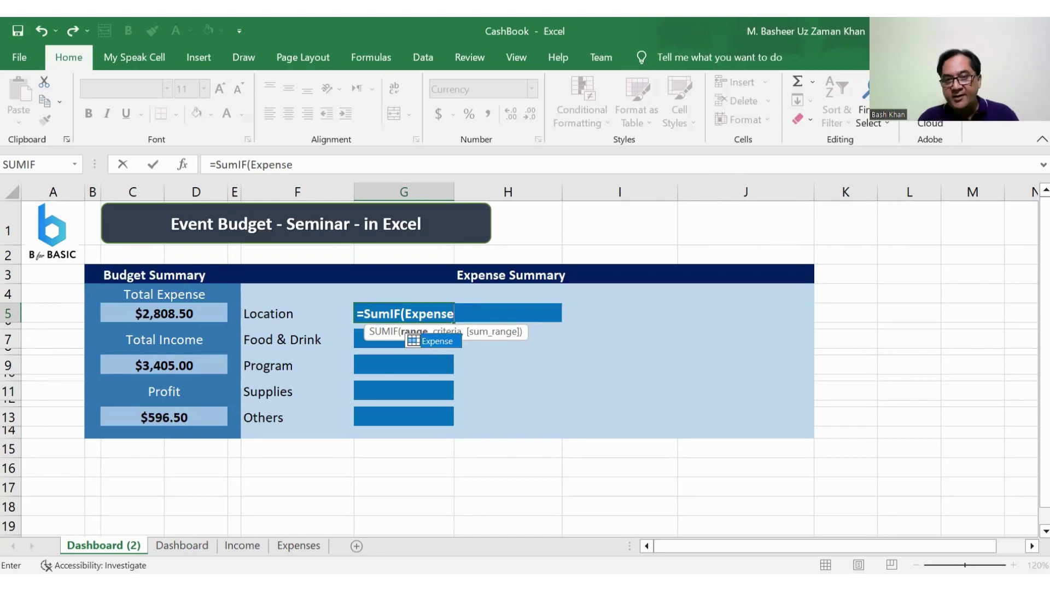
text(,)
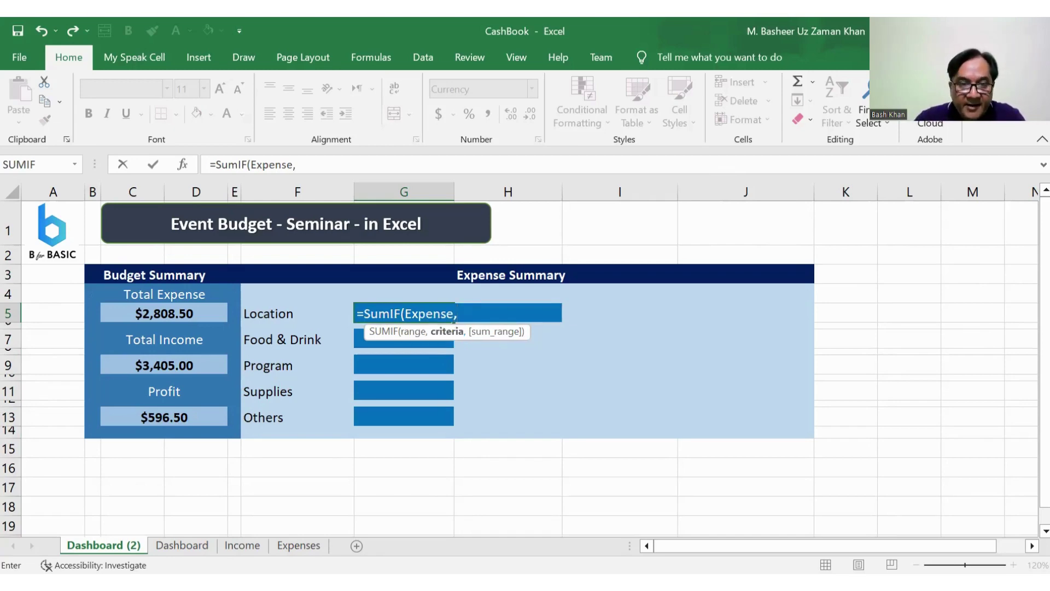
click(297, 314)
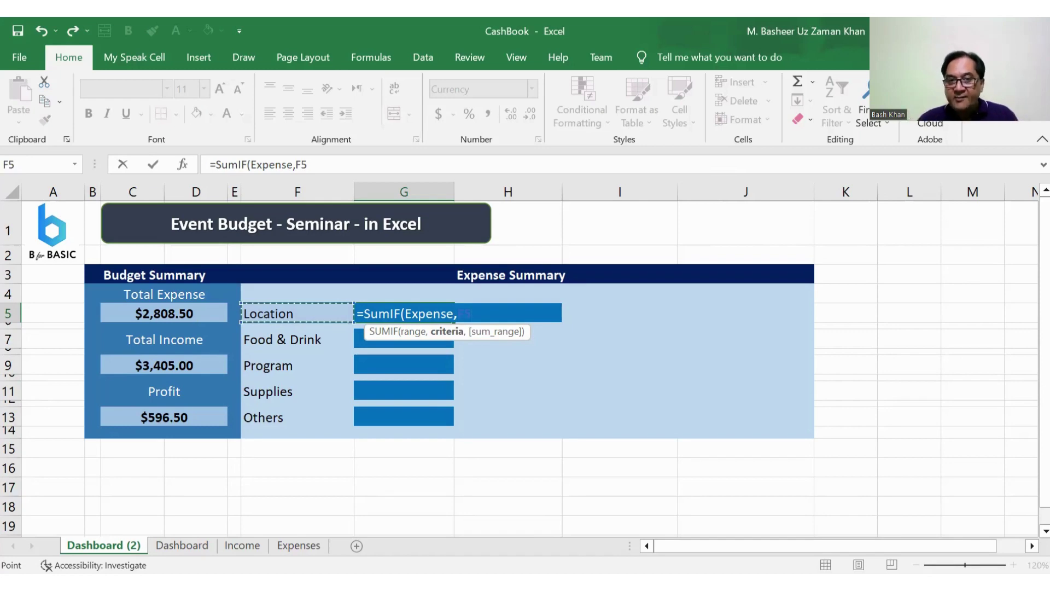
text(,)
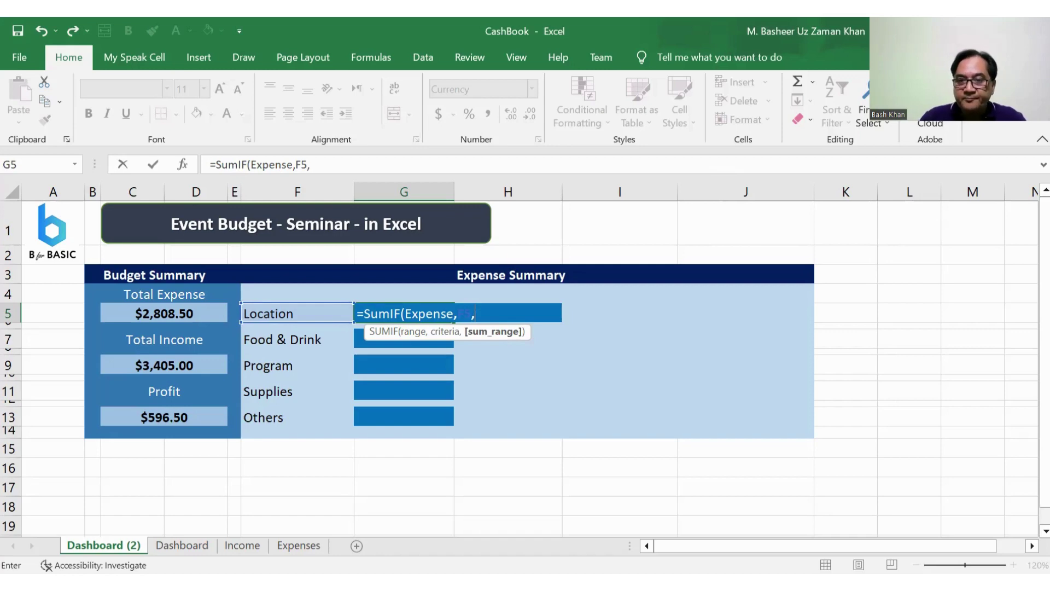
text(Amt)
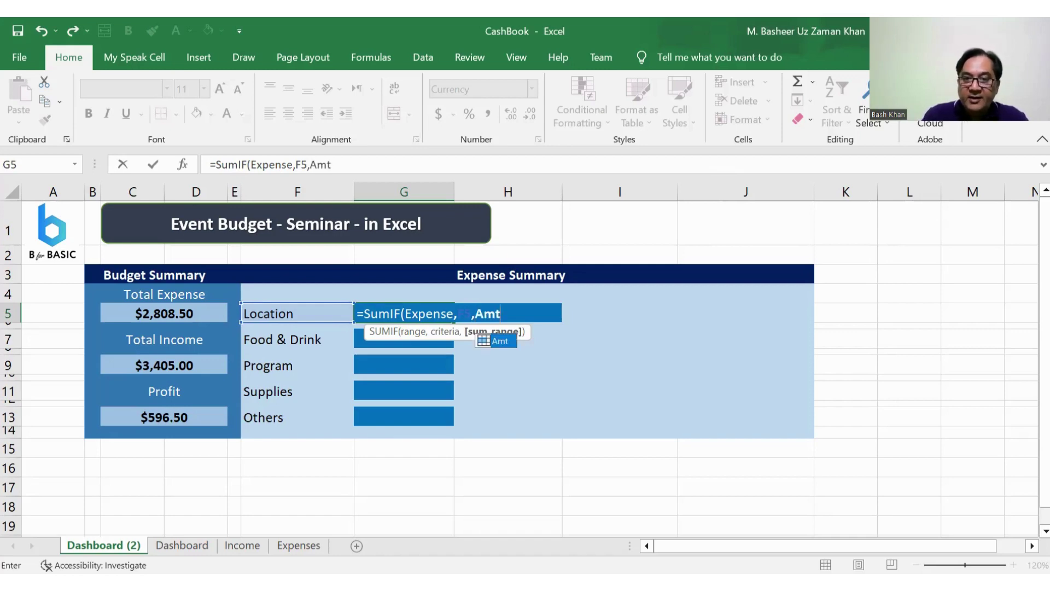
text())
key(Return)
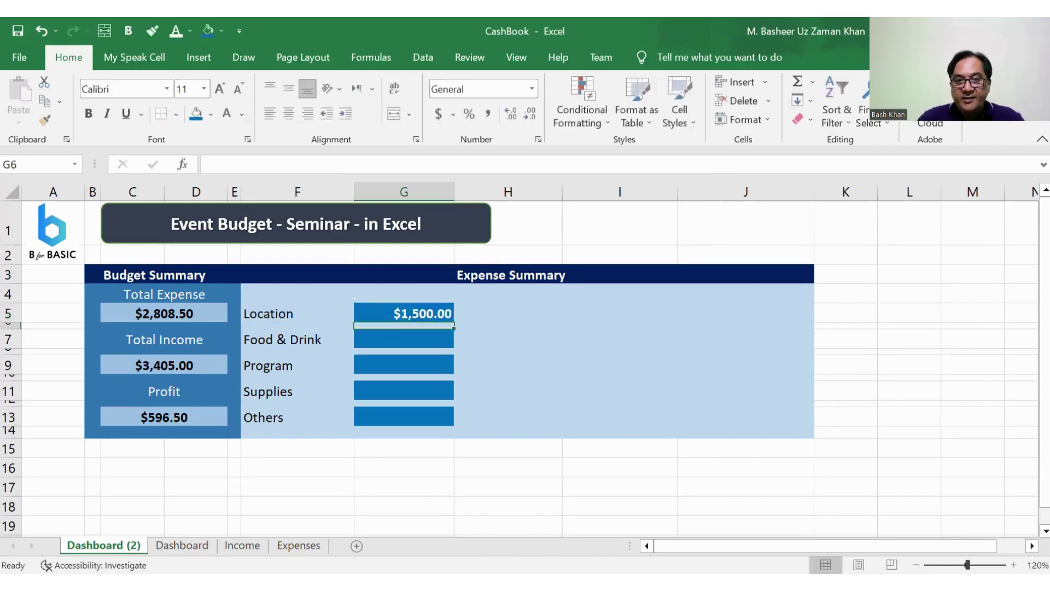
Add a new expense row 11 on the Expenses sheet with category Location and amount 150.
key(Up)
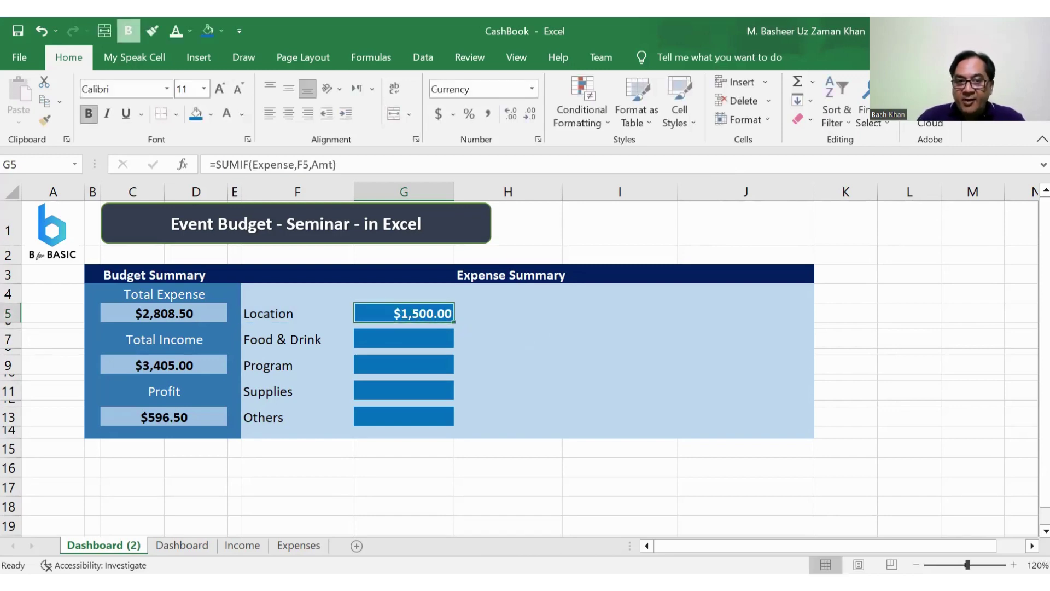
click(299, 546)
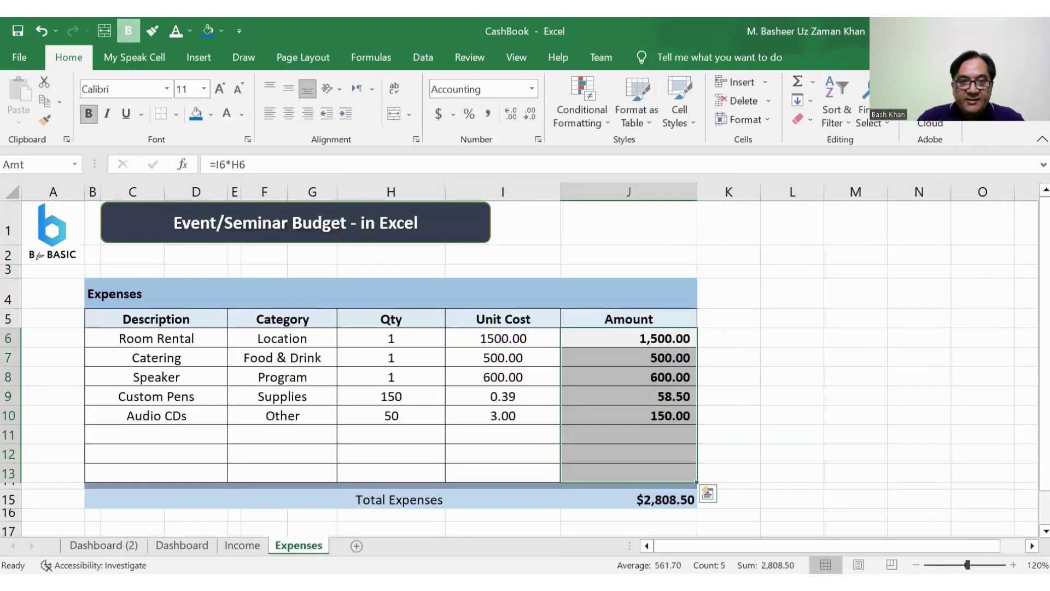
mouse_move(282, 338)
mouse_down()
mouse_move(503, 435)
mouse_move(629, 435)
mouse_up()
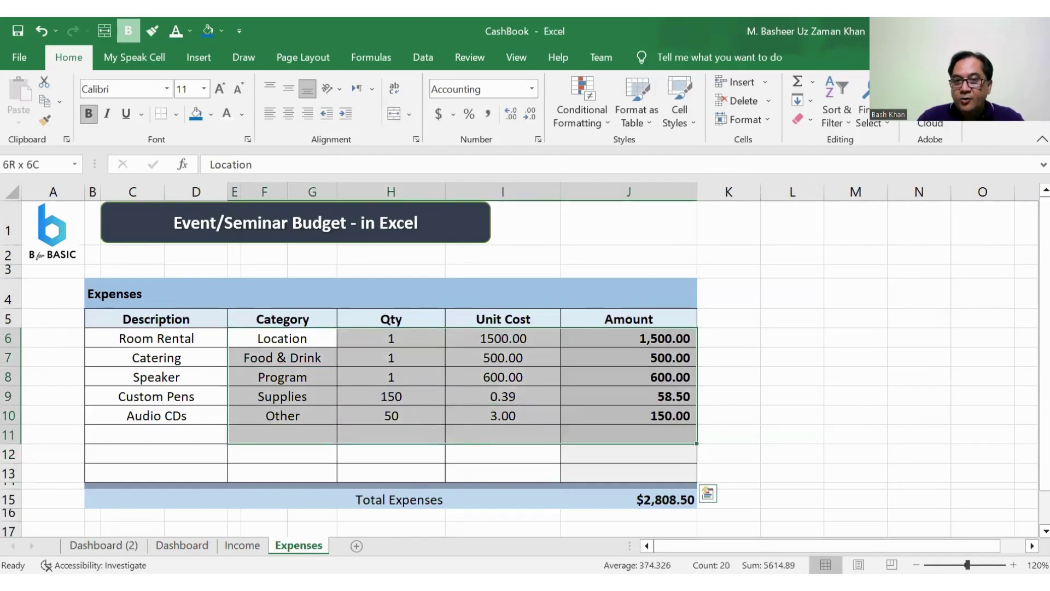
click(282, 338)
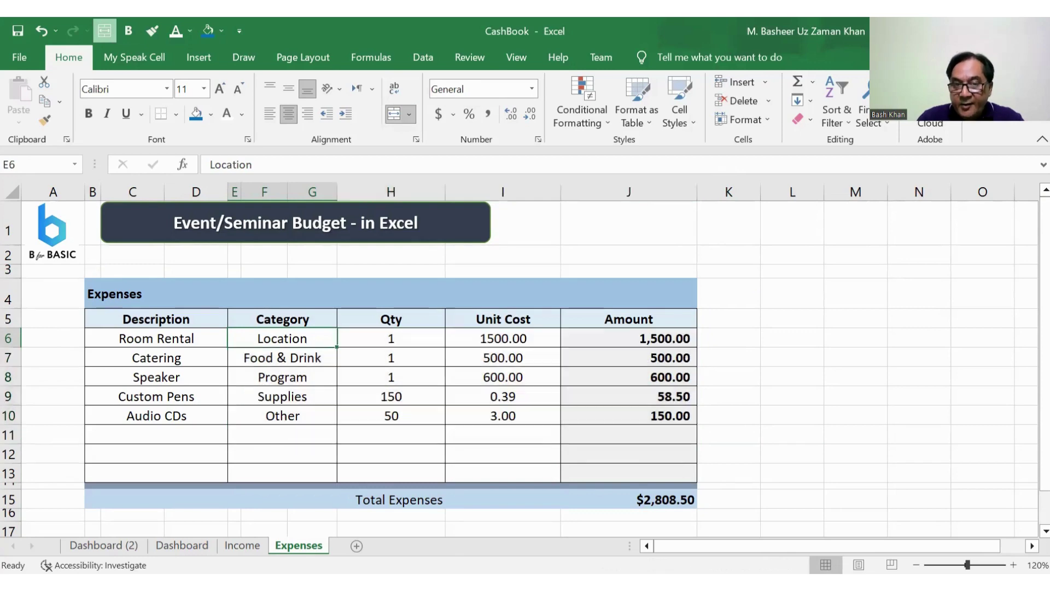
click(282, 435)
text(Loactio)
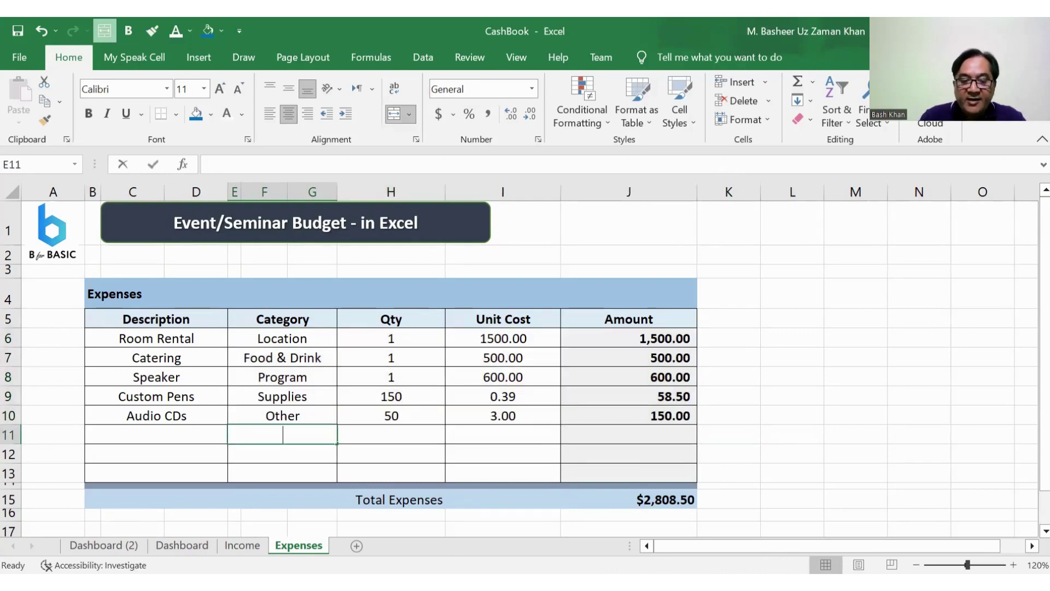
text(n)
key(ctrl+Return)
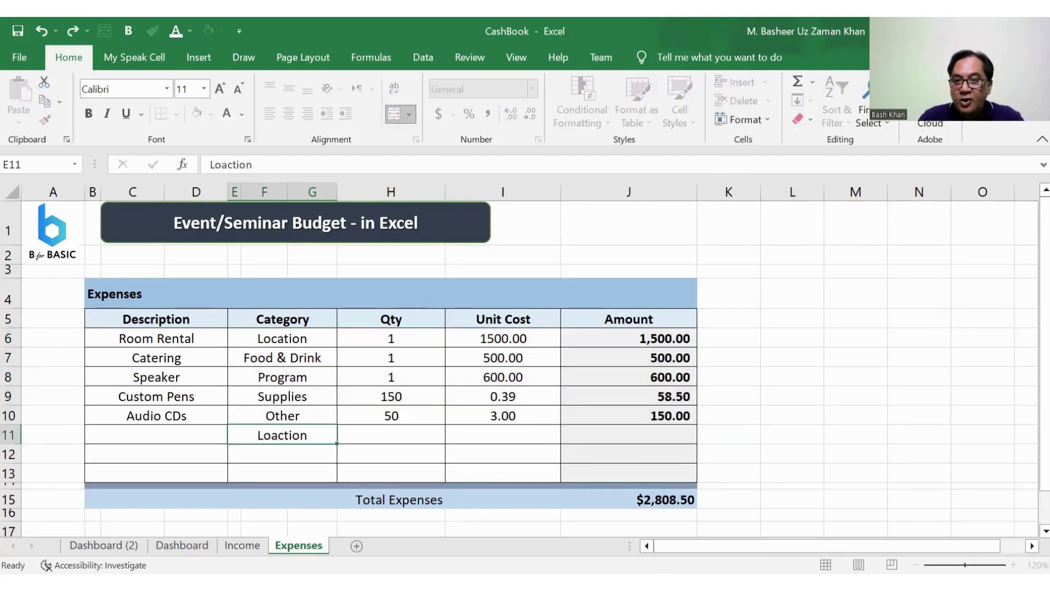
click(628, 435)
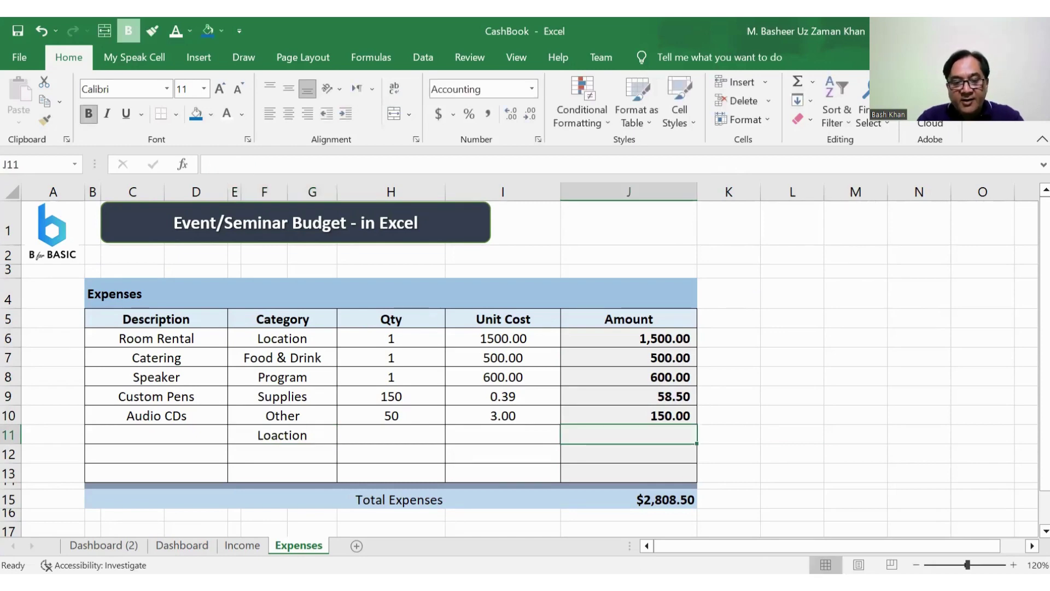
text(150)
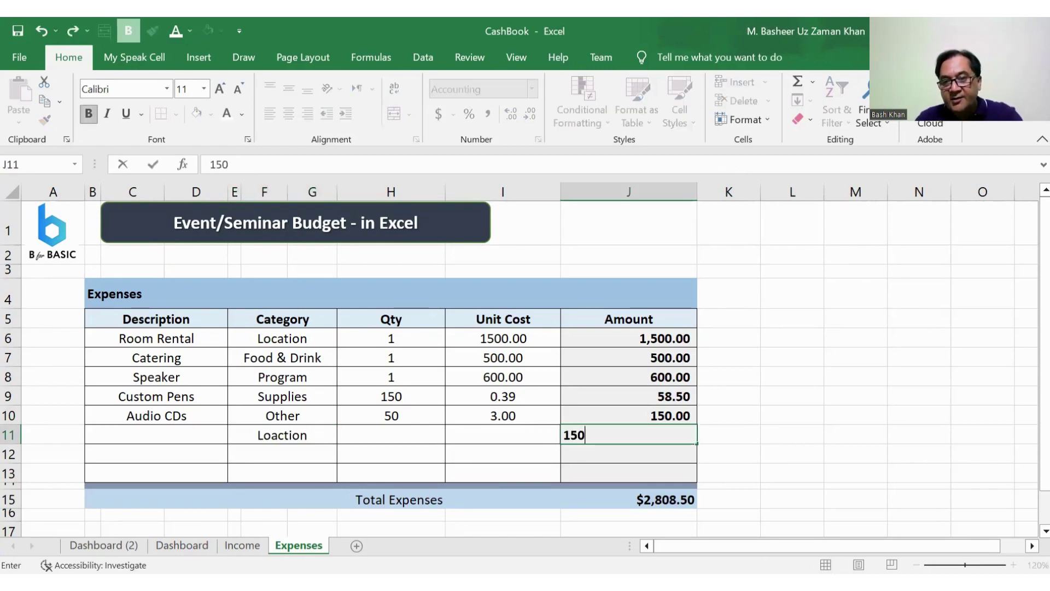
key(Tab)
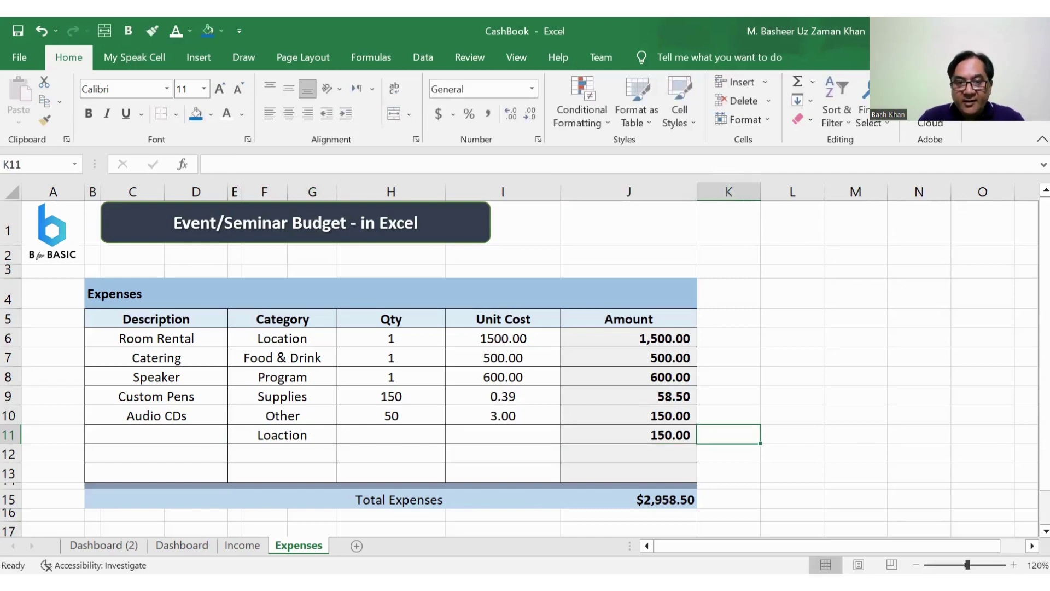
Correct the category spelling to 'Location' and confirm Dashboard (2) shows $1,650.00.
click(282, 435)
text(Location)
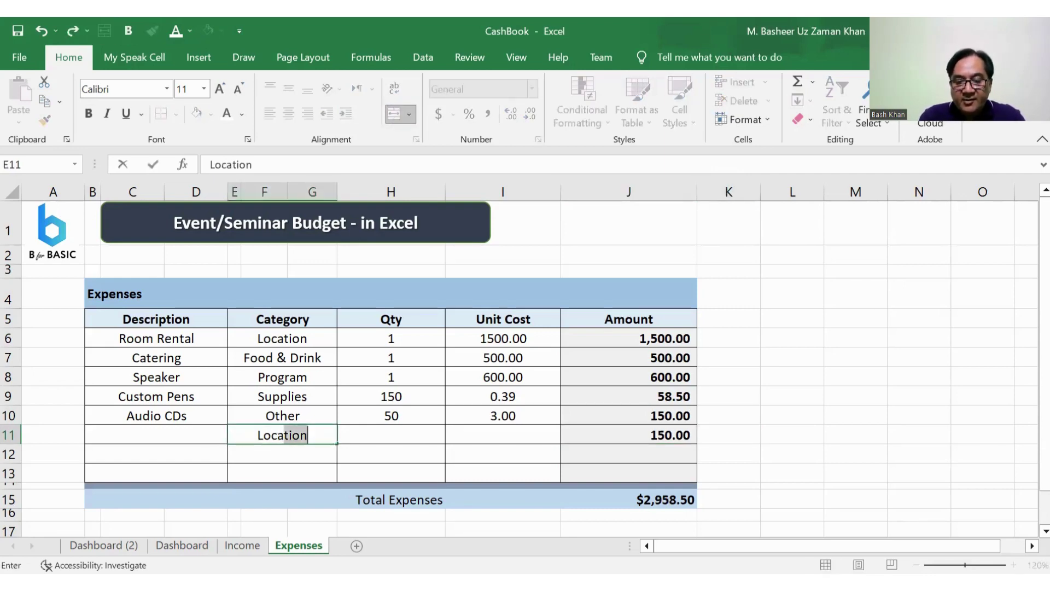
key(Return)
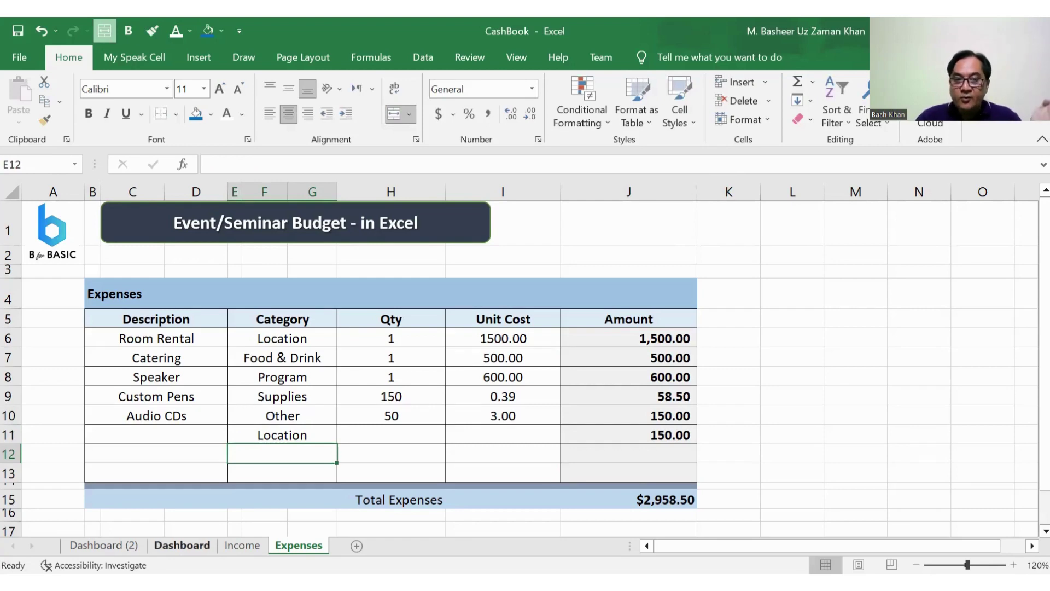
key(ctrl+Page_Up)
key(ctrl+Page_Up)
key(ctrl+Page_Up)
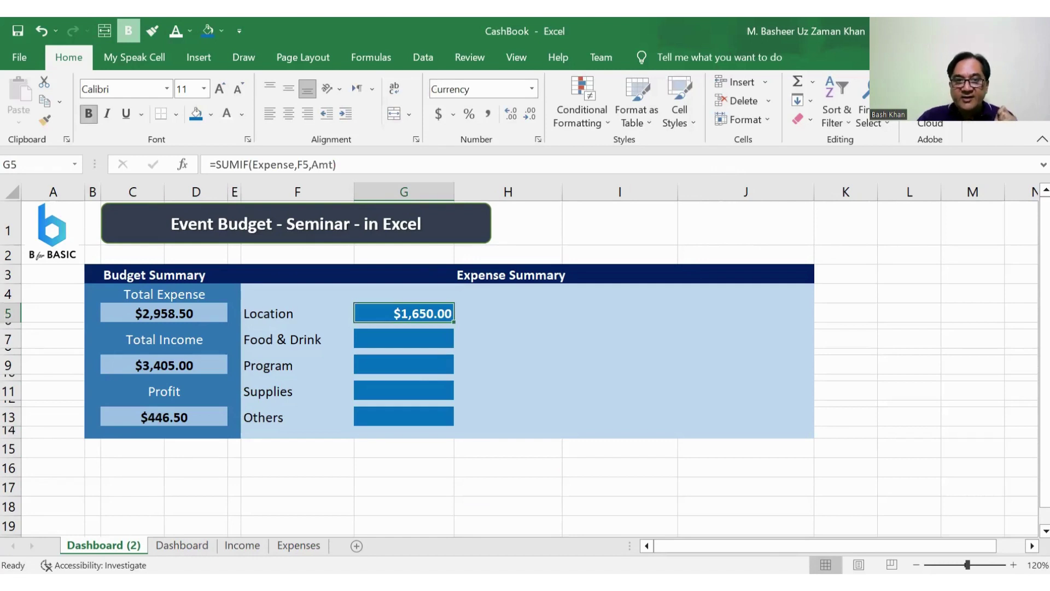
Copy the Location SUMIF formula from G5 into G7 so Food & Drink shows $500.00.
key(F2)
key(shift+Home)
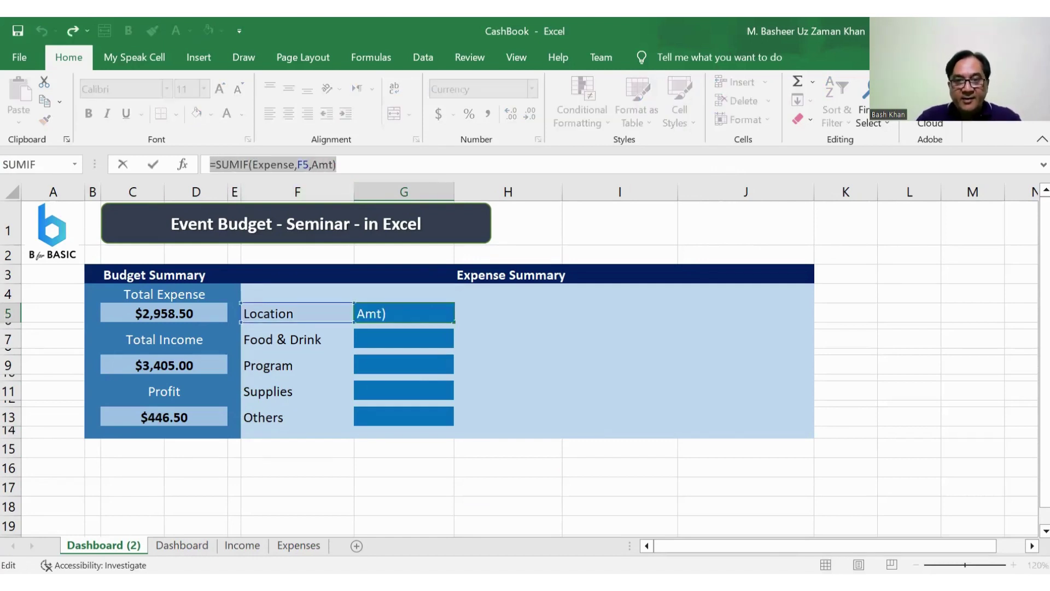
key(Escape)
key(ctrl+c)
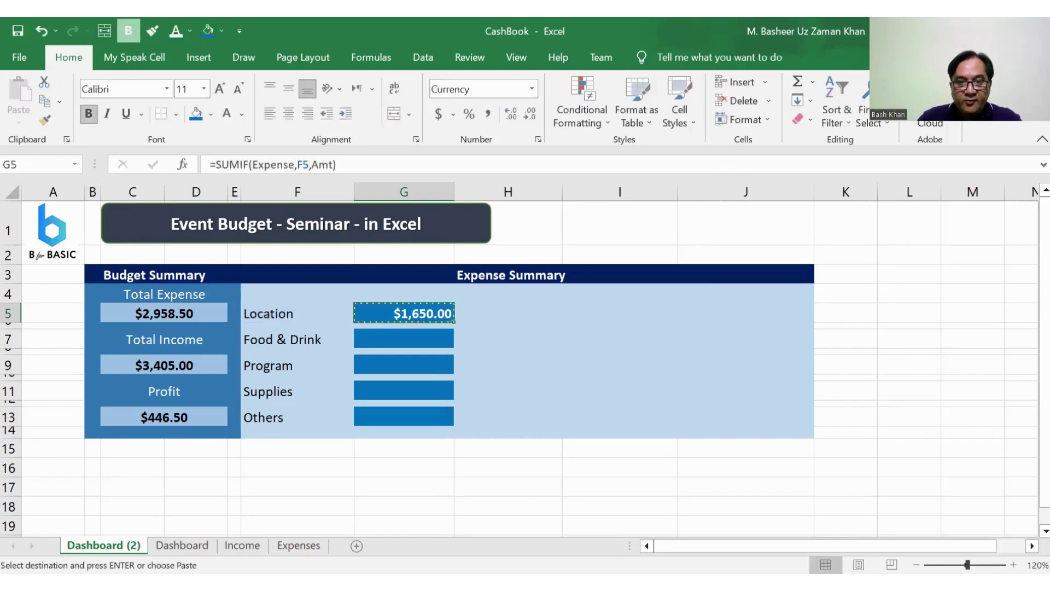
click(404, 339)
key(Return)
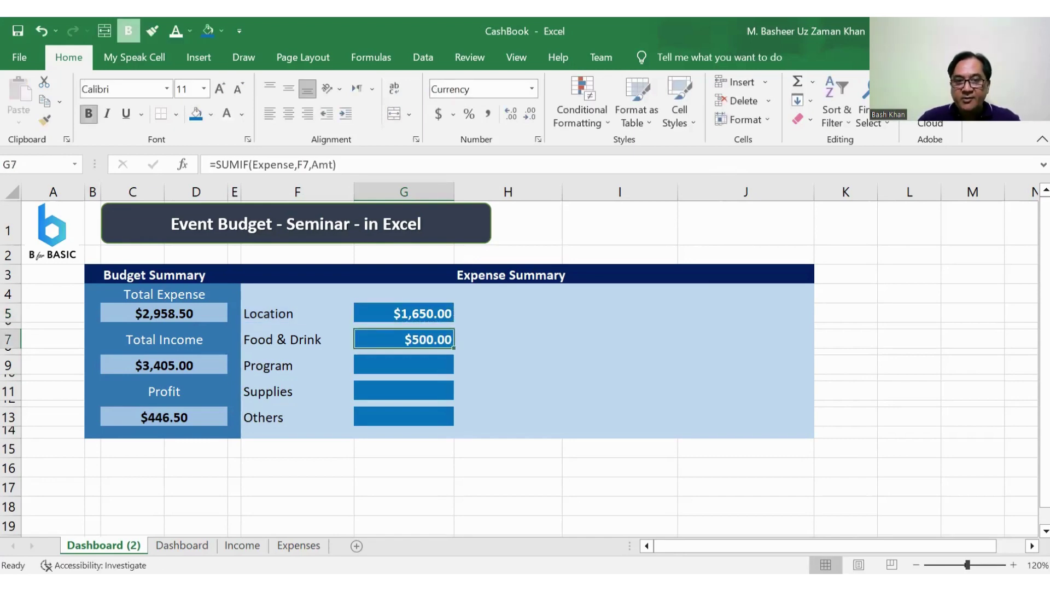
On the Expenses sheet, clear the stray Location category and 150.00 amount from row 11.
click(298, 545)
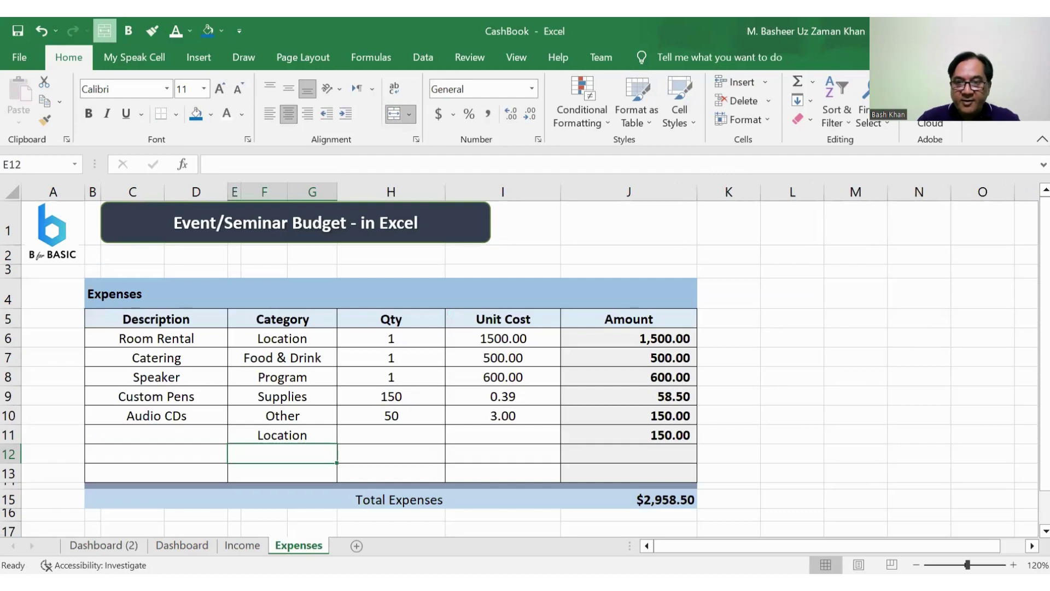
click(282, 435)
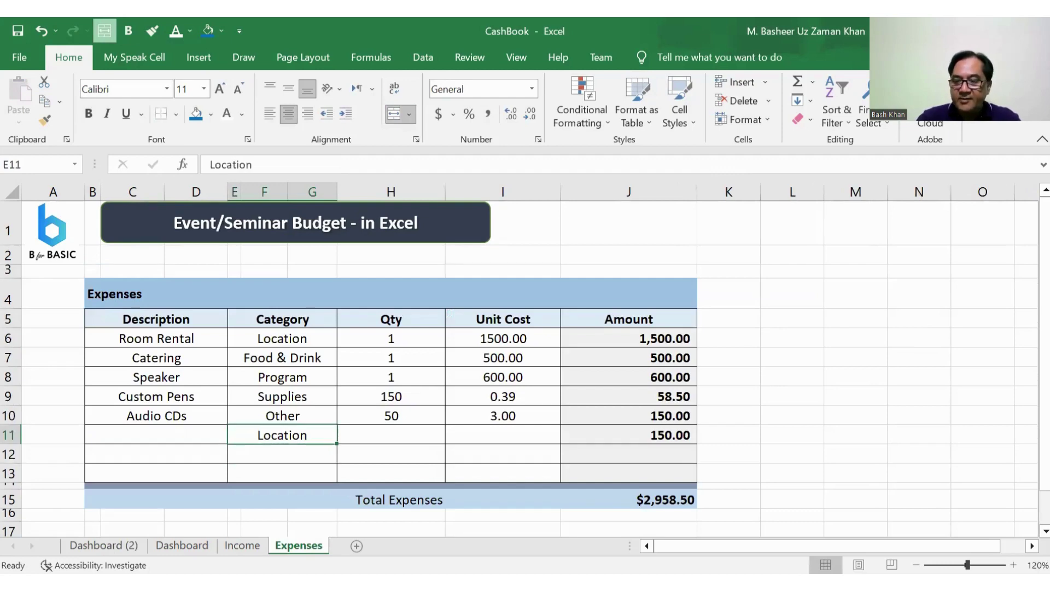
key(Delete)
click(503, 435)
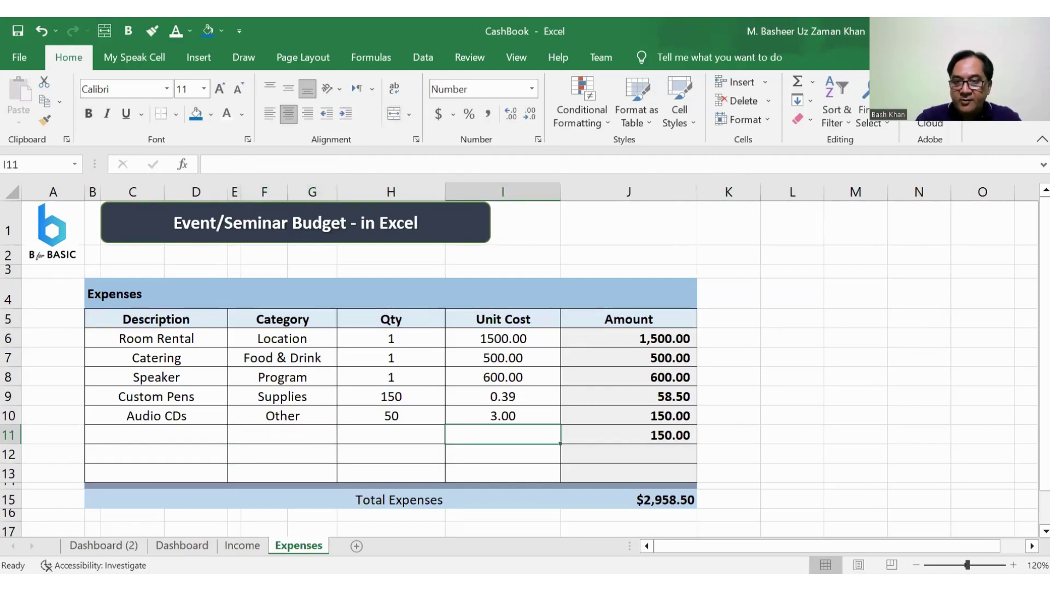
click(629, 435)
key(Delete)
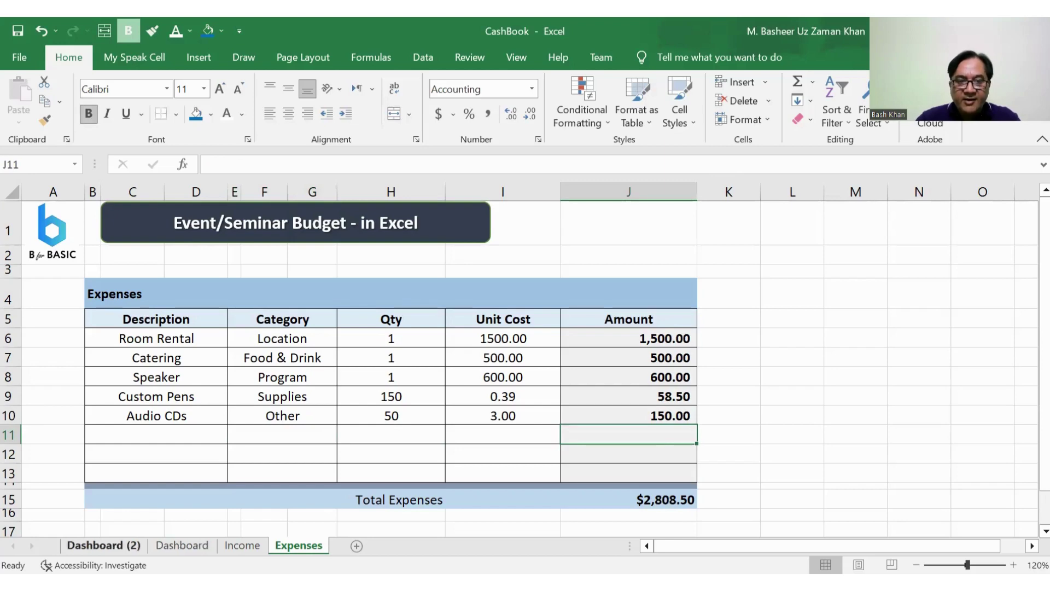
Copy G7's SUMIF into G9, G11 and G13, giving Program $600.00, Supplies $58.50, Others $0.00.
click(103, 545)
key(ctrl+c)
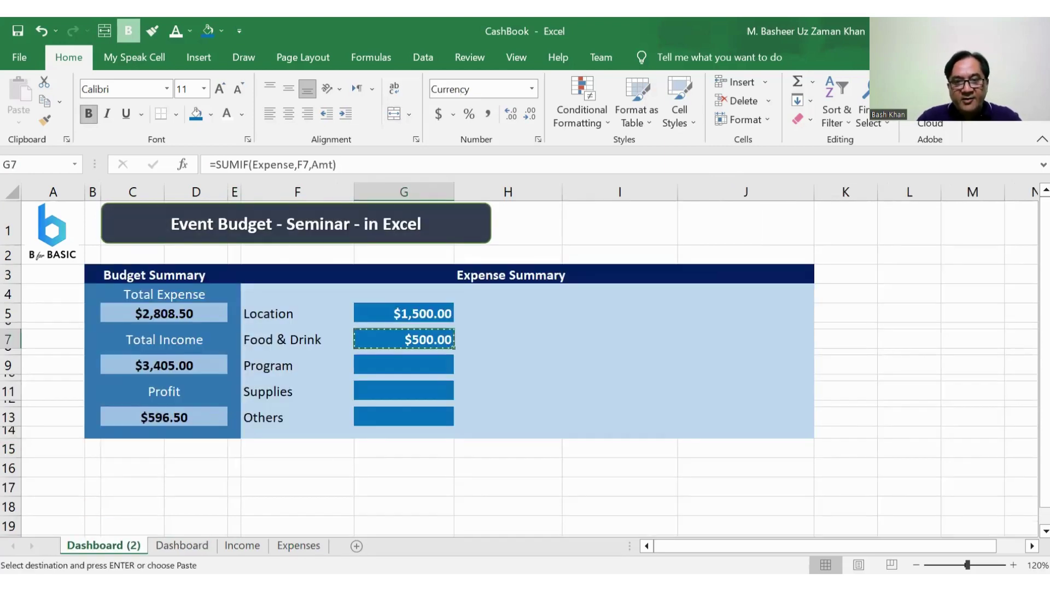
click(404, 365)
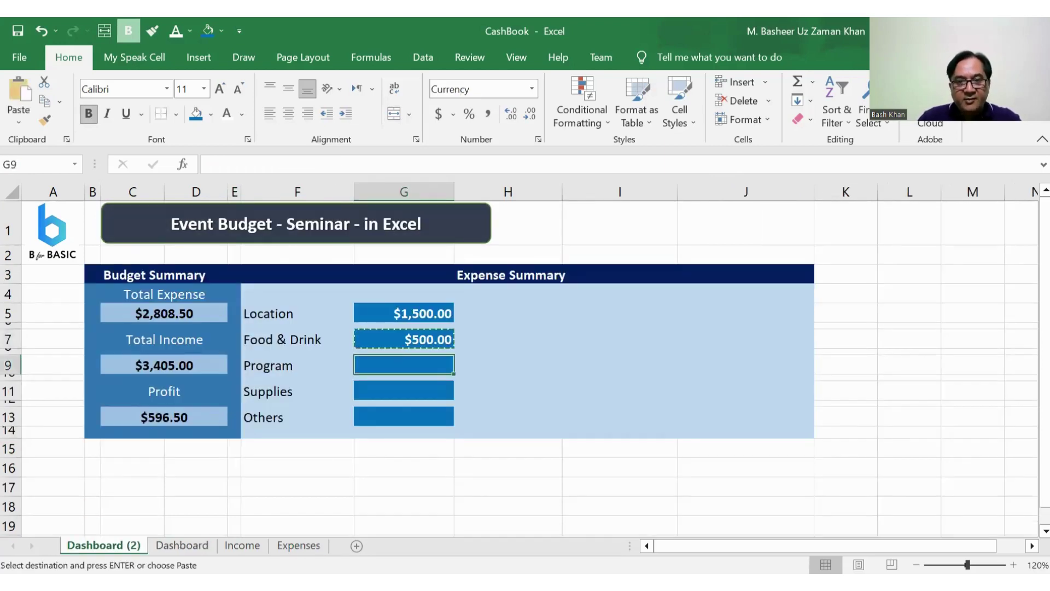
key(ctrl+v)
click(404, 390)
key(Return)
click(404, 417)
key(ctrl+v)
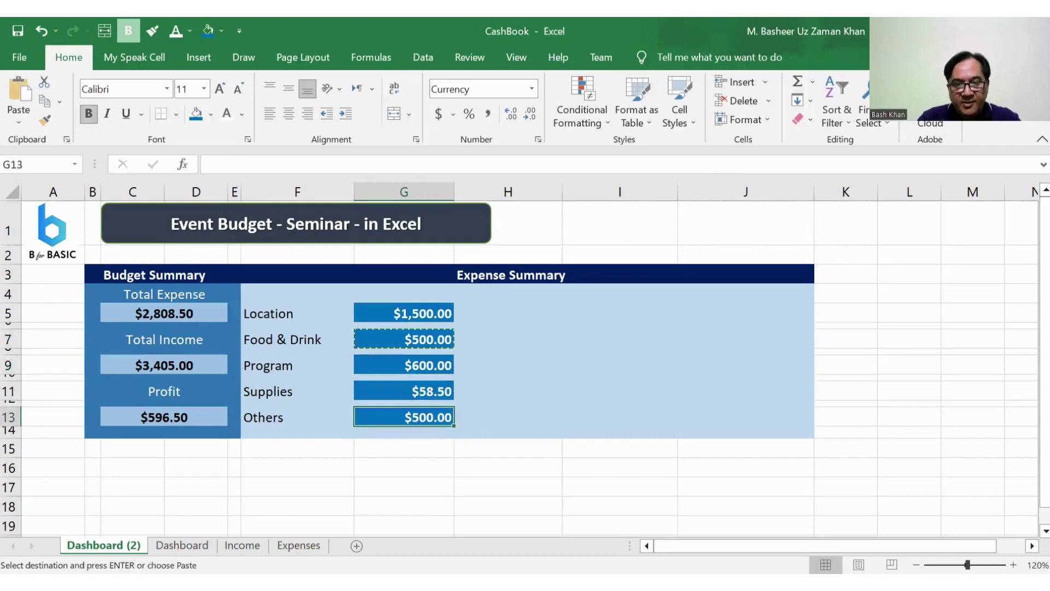
click(404, 506)
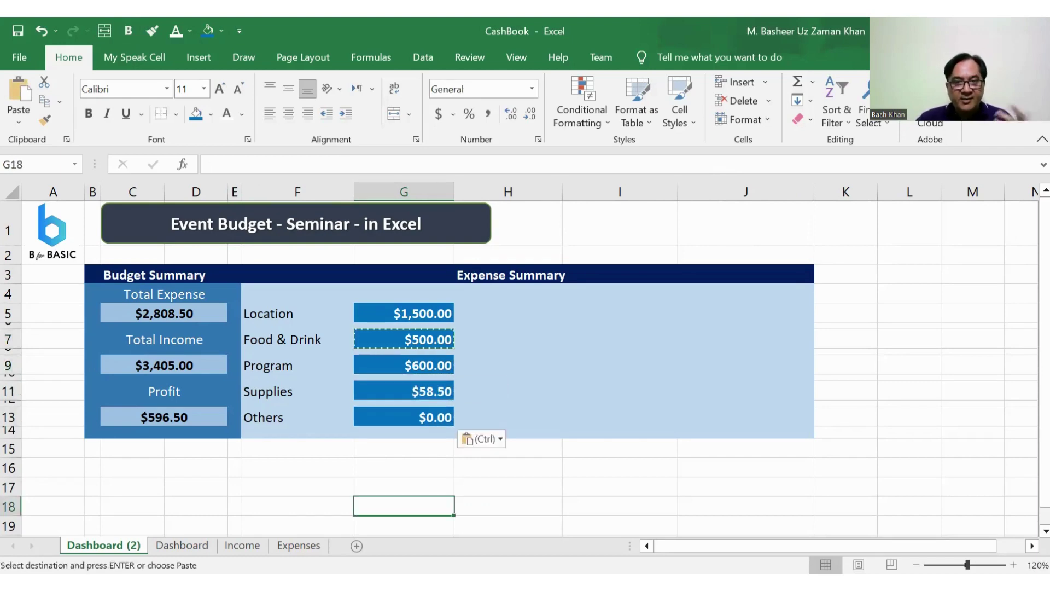
click(404, 417)
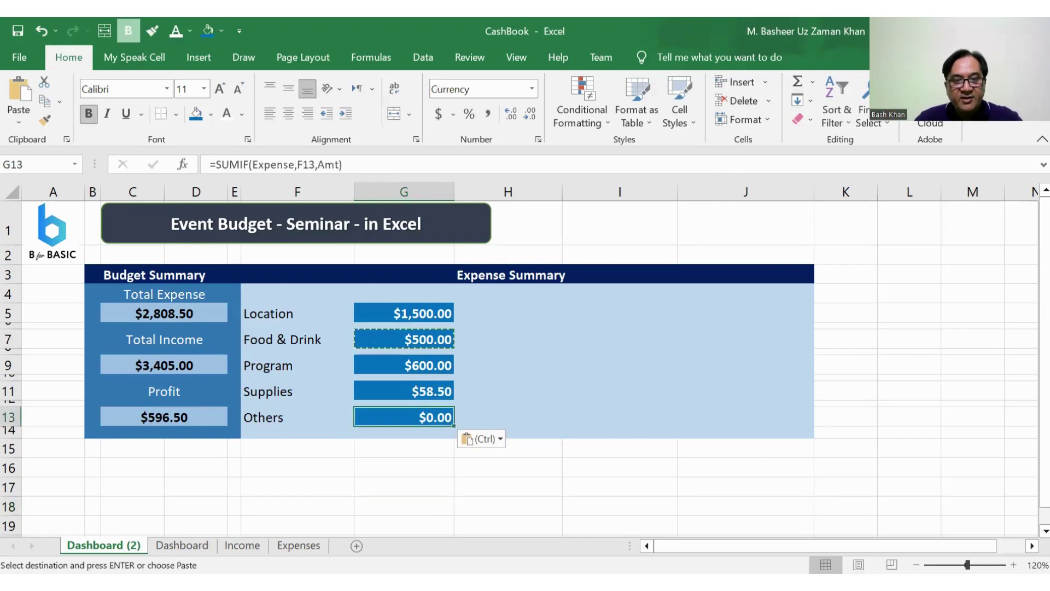
key(Escape)
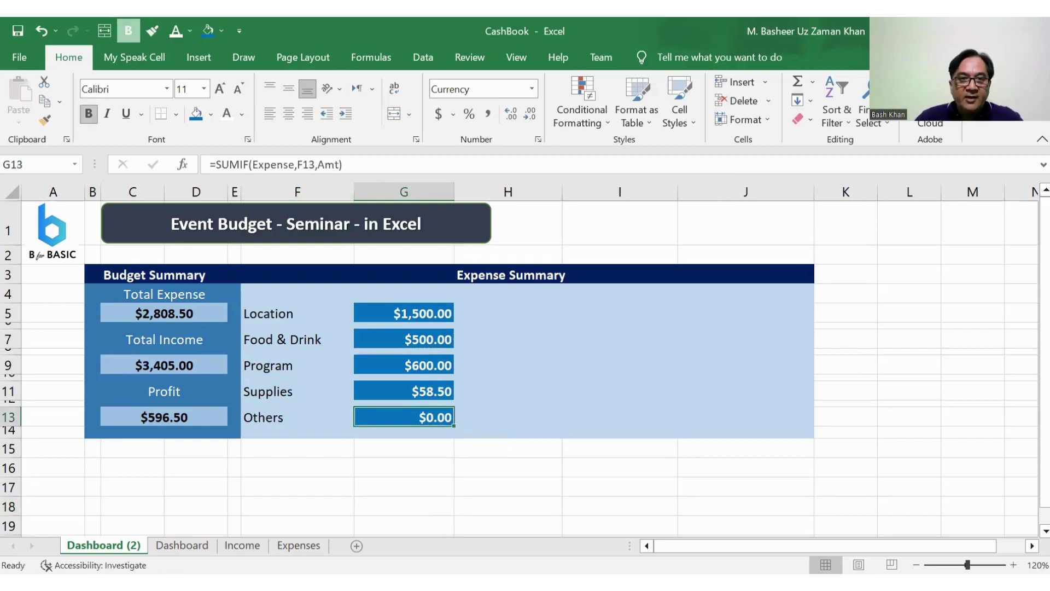
Rename the Audio CDs category on Expenses from Other to Others.
key(F2)
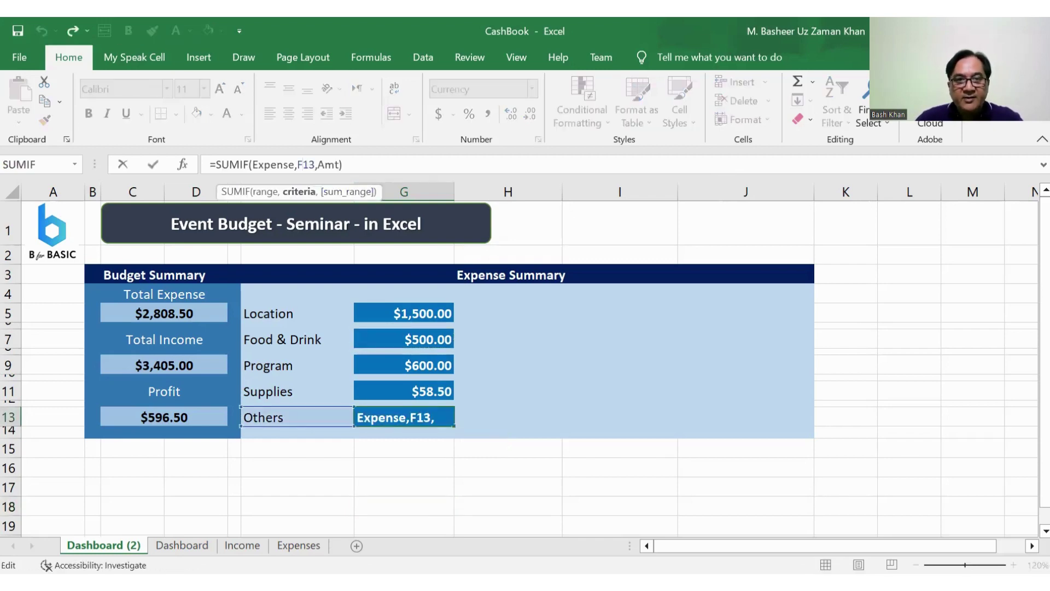
key(Escape)
click(299, 545)
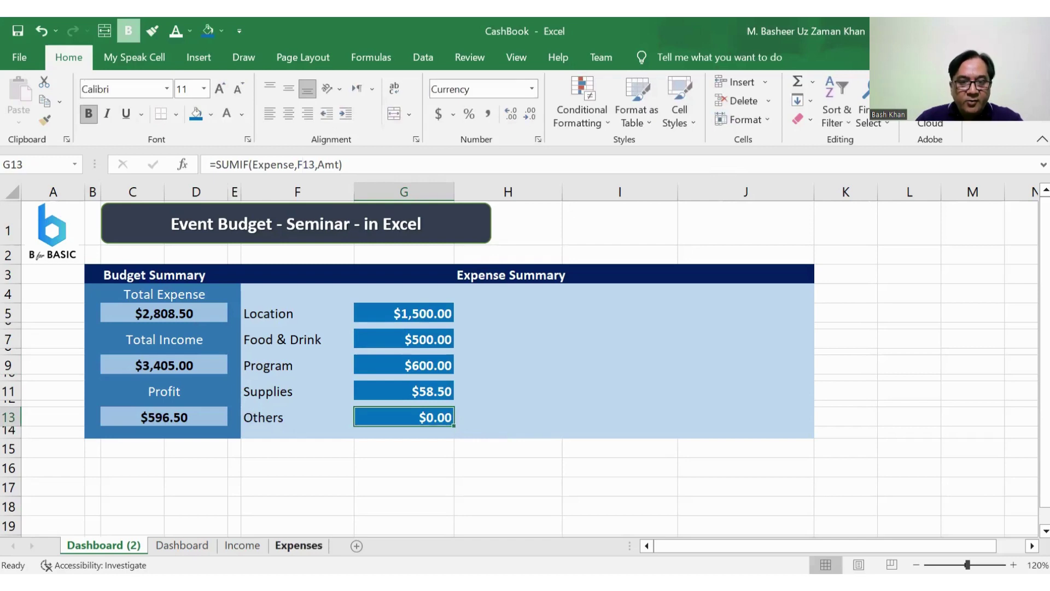
click(282, 415)
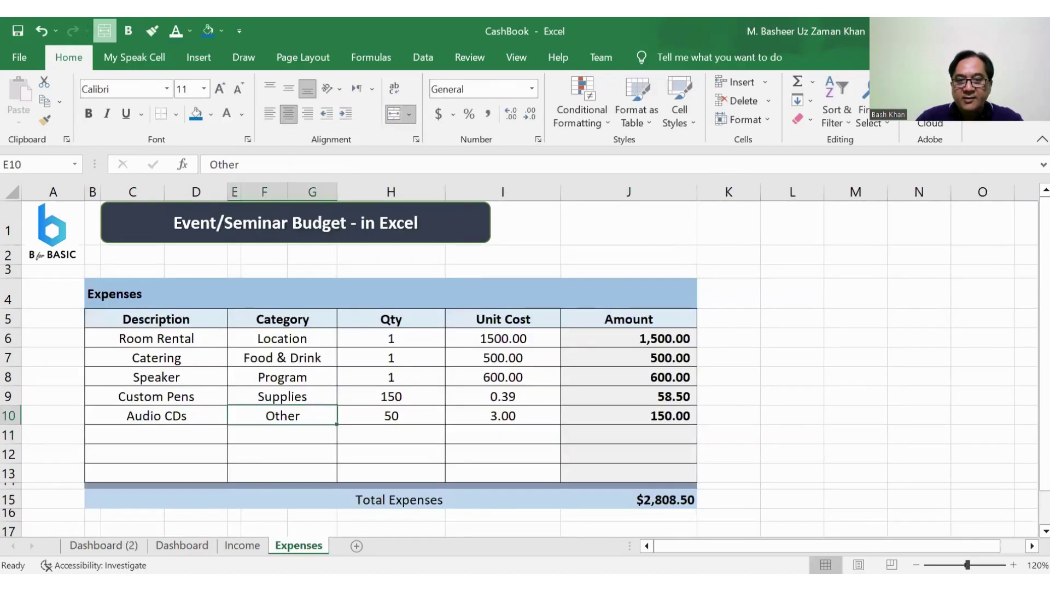
key(F2)
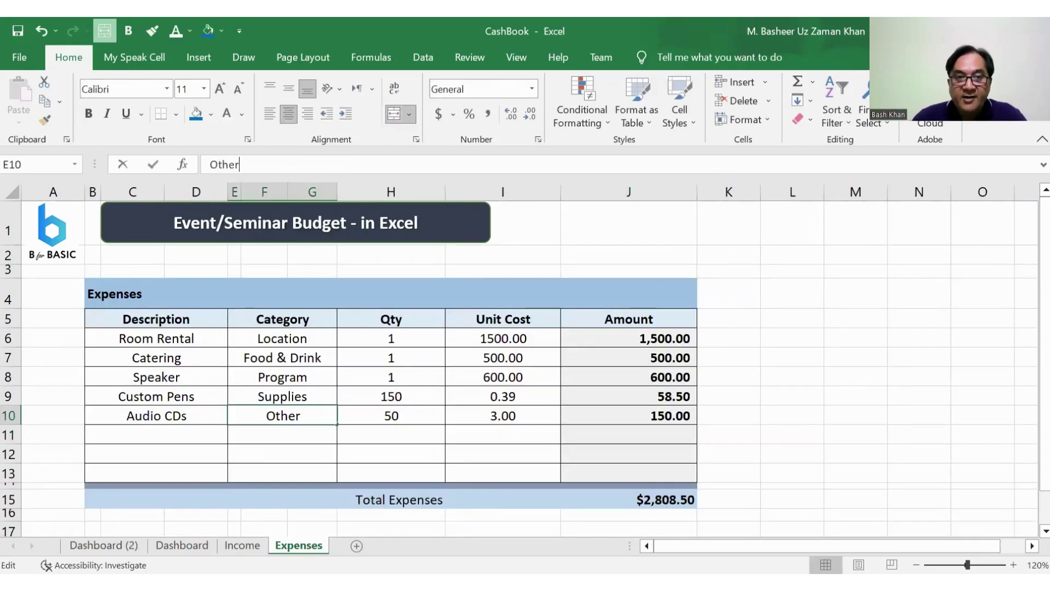
text(s)
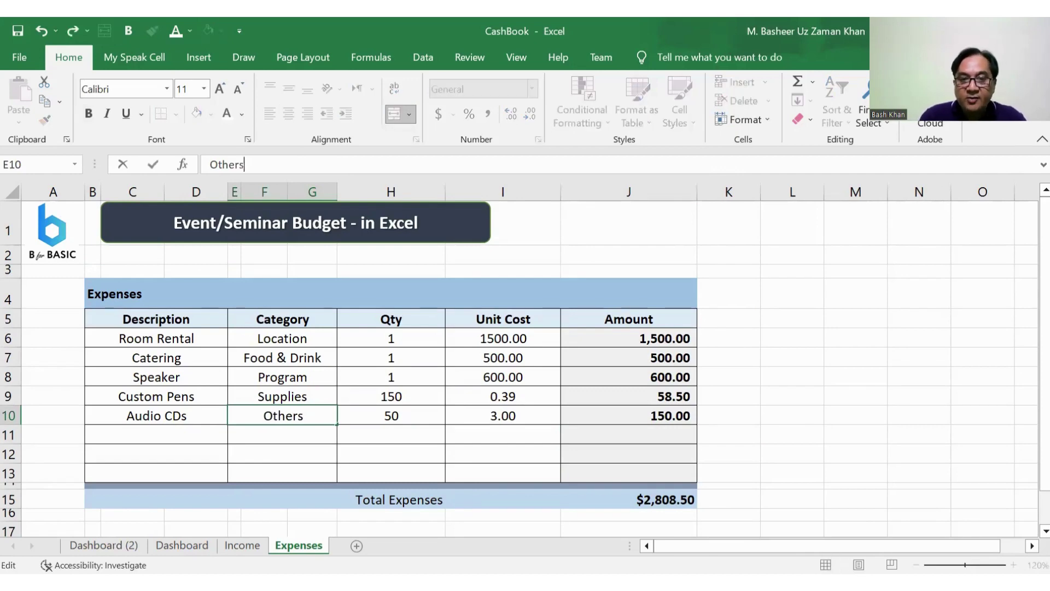
key(Return)
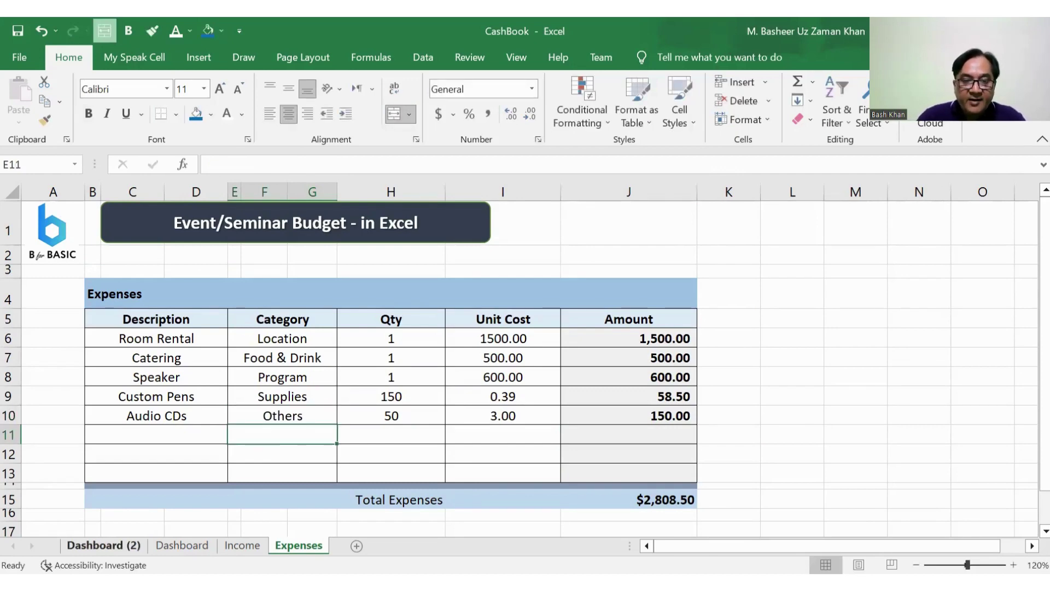
Change the Dashboard (2) summary label in F13 from Others to Other.
click(104, 546)
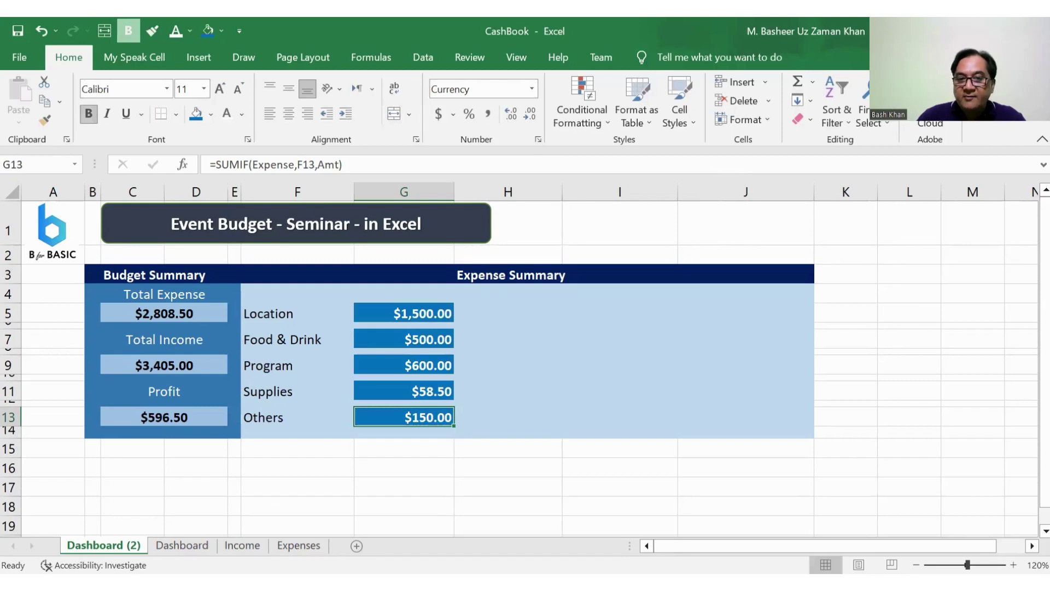
click(297, 416)
key(F2)
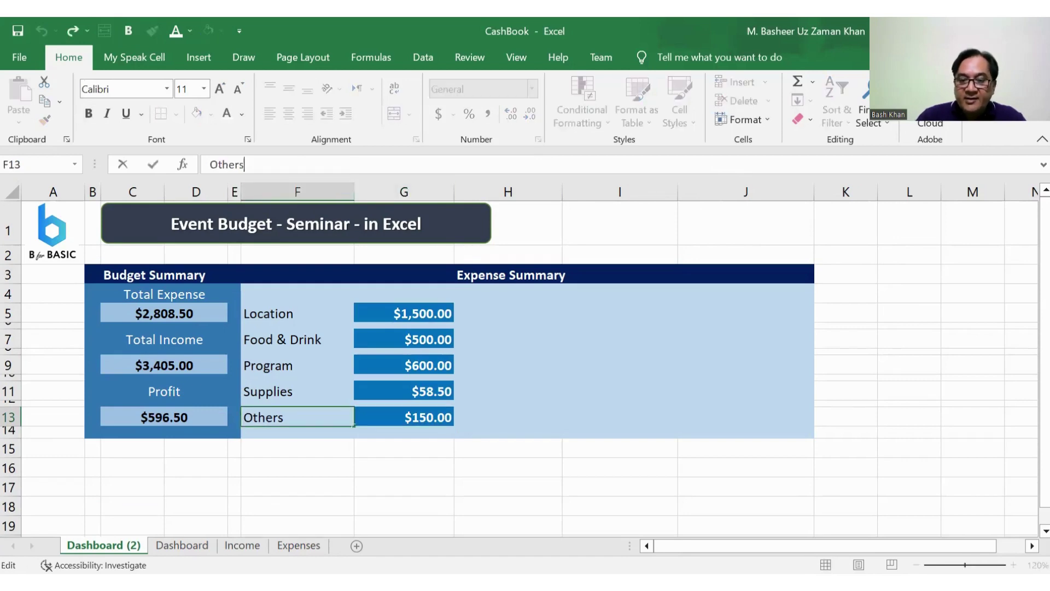
key(BackSpace)
key(Return)
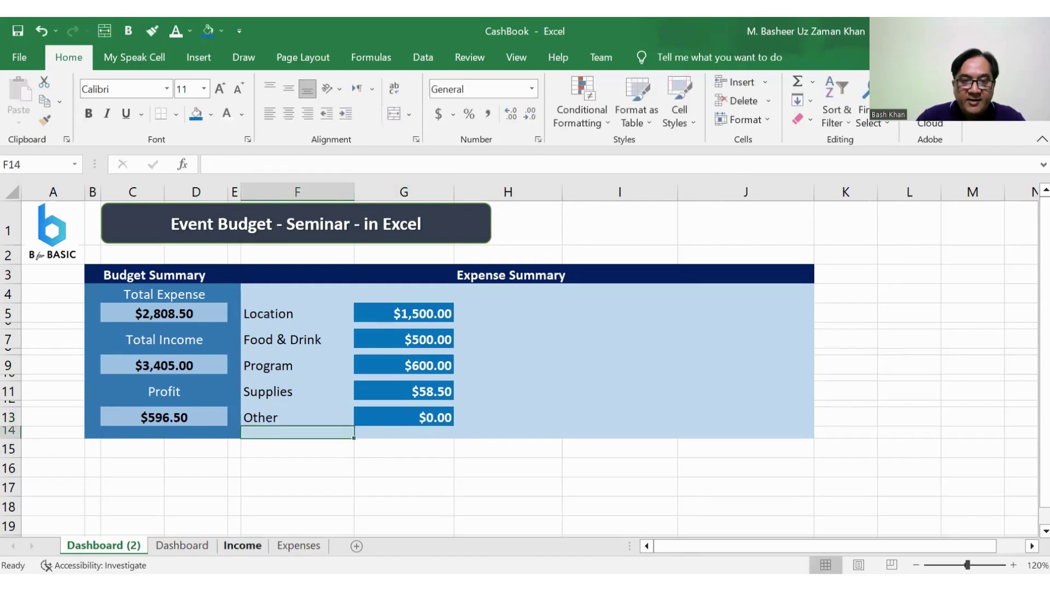
Revert the Audio CDs category on Expenses to Other, so the Other total shows $150.00.
click(242, 546)
click(299, 545)
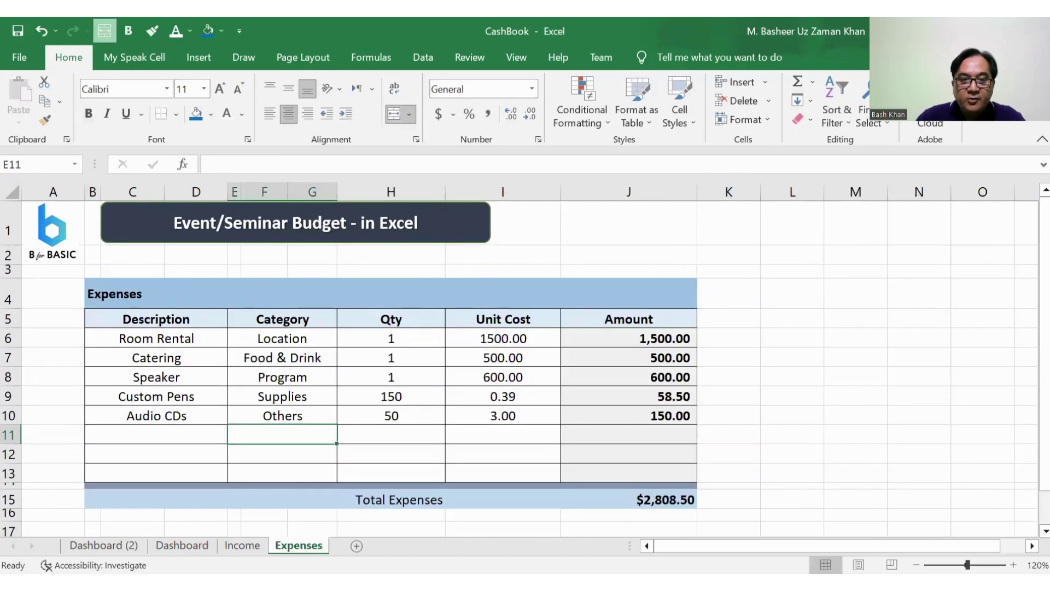
click(283, 415)
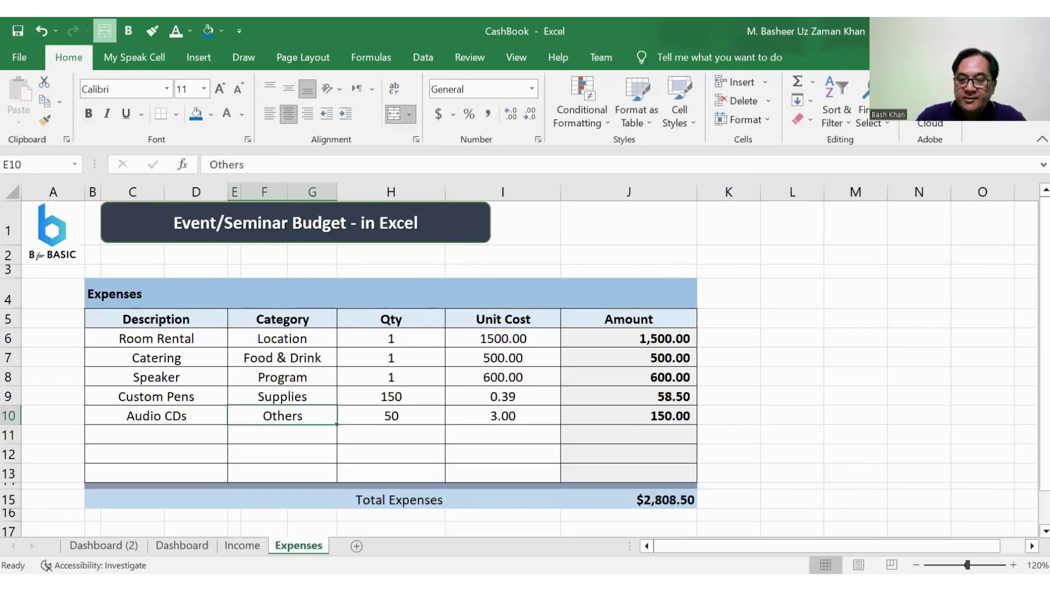
key(F2)
key(BackSpace)
key(Return)
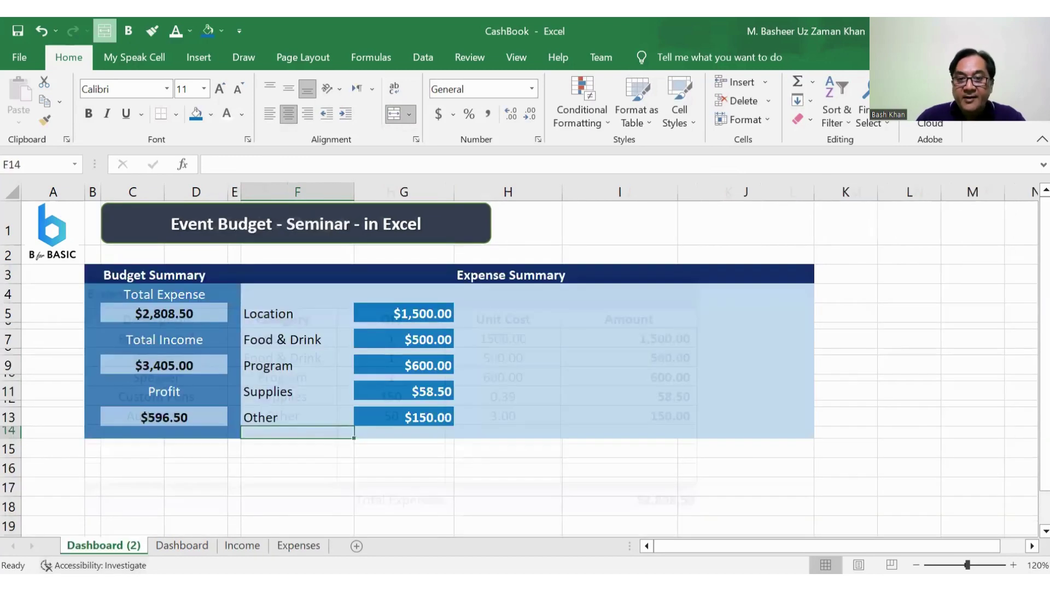
key(ctrl+Page_Up)
key(ctrl+Page_Up)
key(ctrl+Page_Up)
click(508, 506)
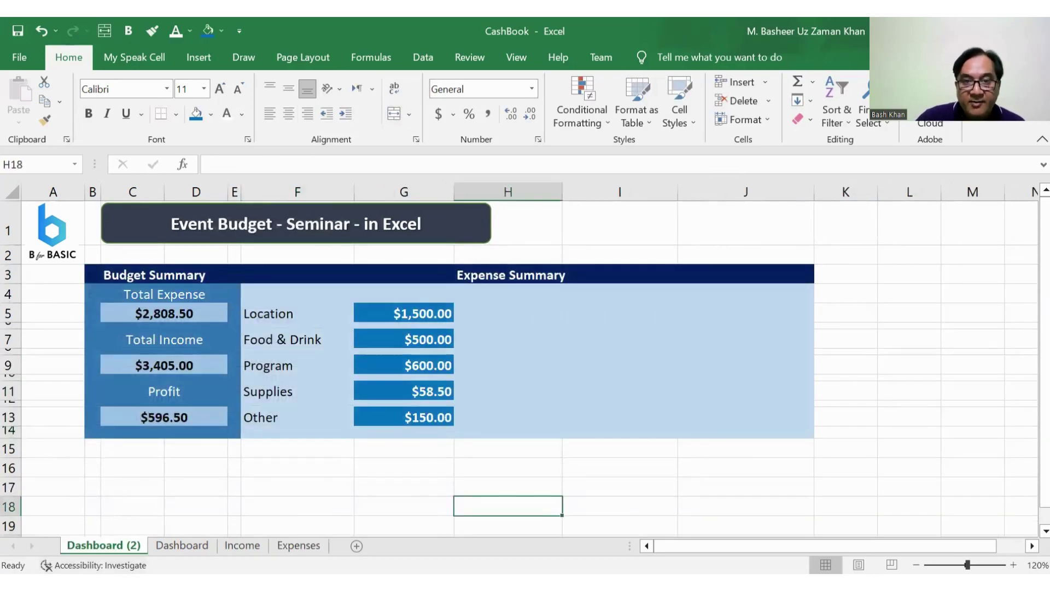
Narrow column F on Dashboard (2) and bold the Expense Summary heading in H3.
key(ctrl+z)
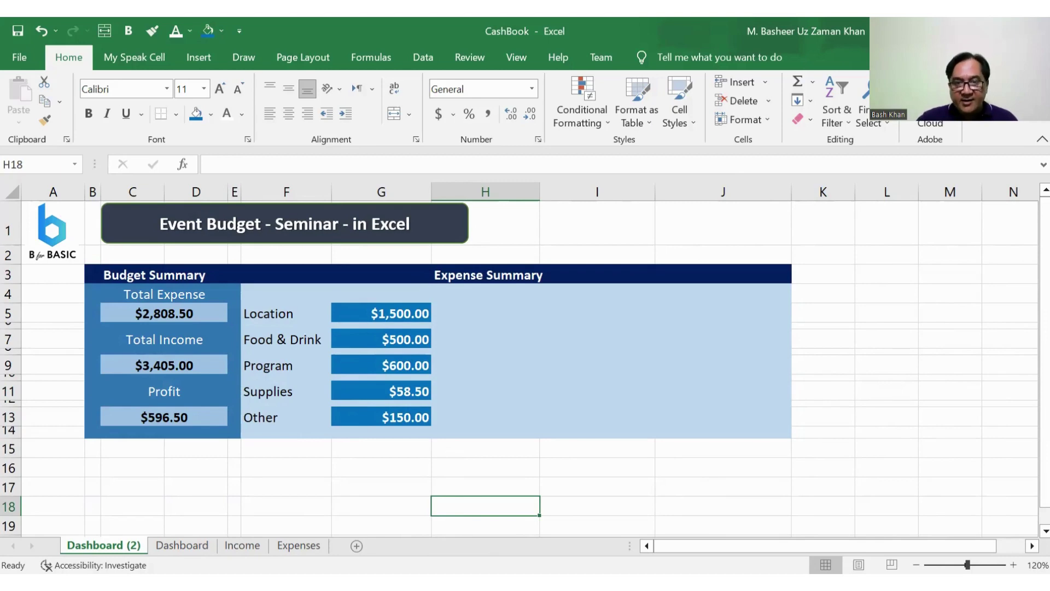
click(485, 275)
key(ctrl+b)
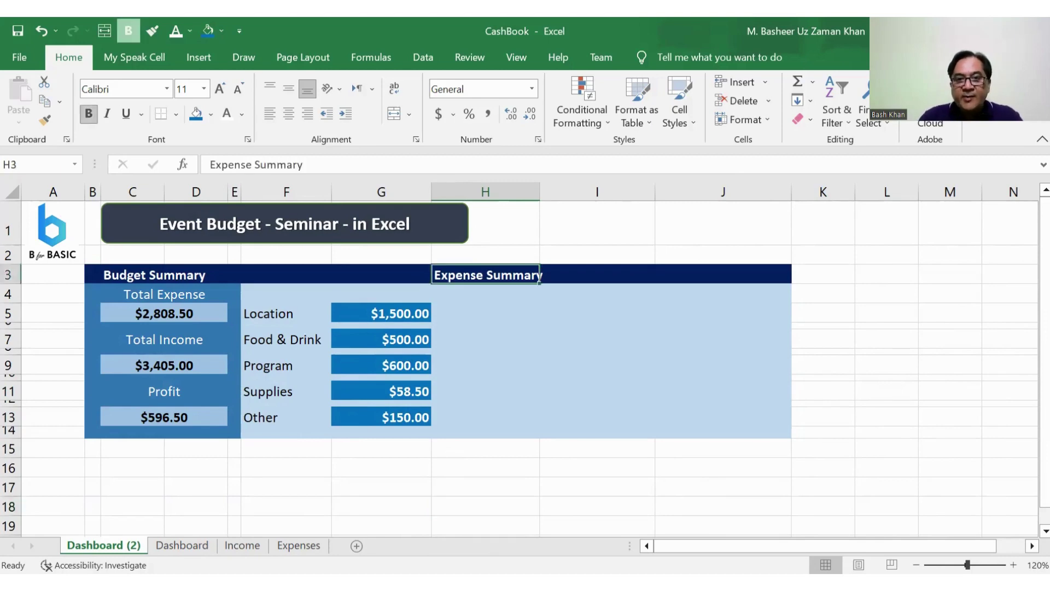
click(485, 312)
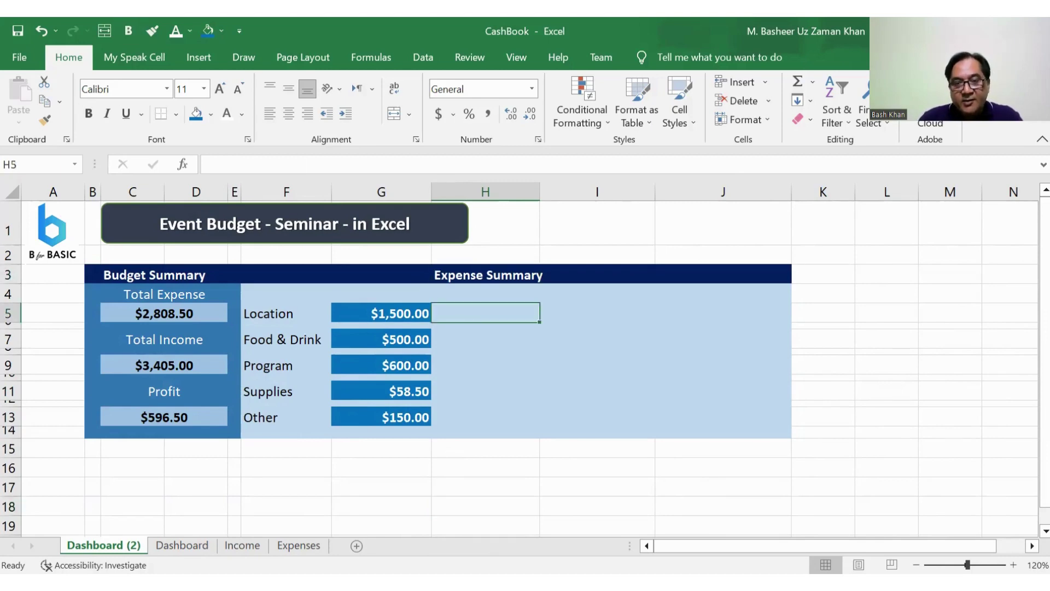
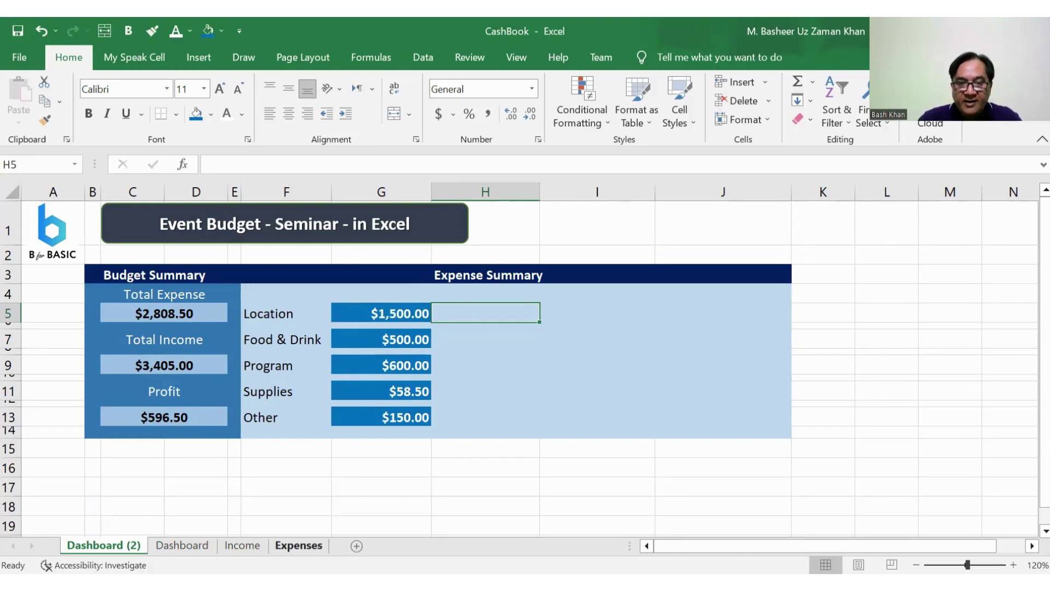
Copy the expense category names from rows 6–10 of the Expenses sheet.
click(299, 545)
drag(282, 339, 282, 415)
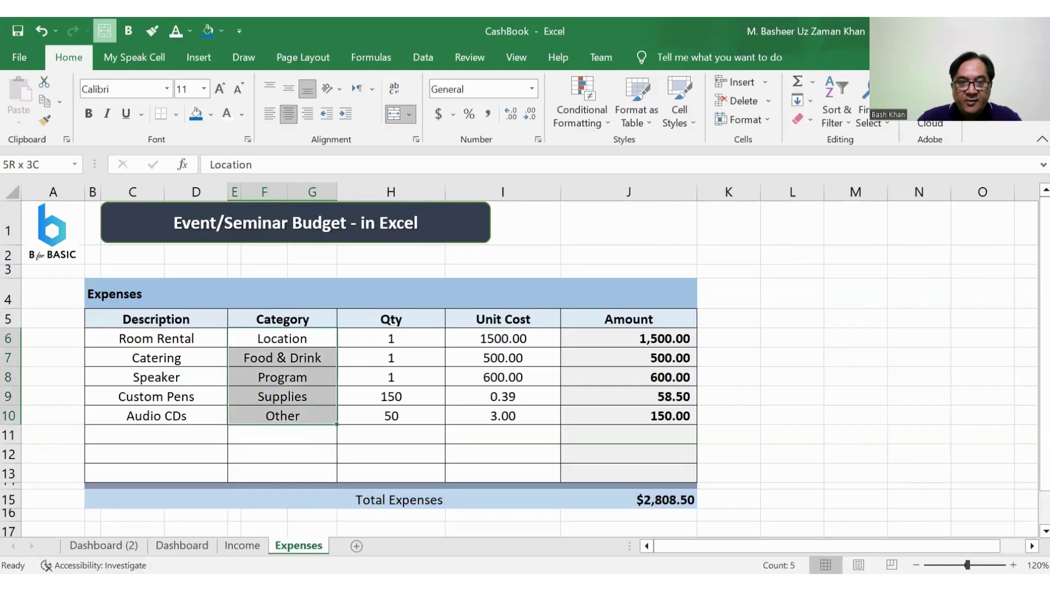
key(ctrl+c)
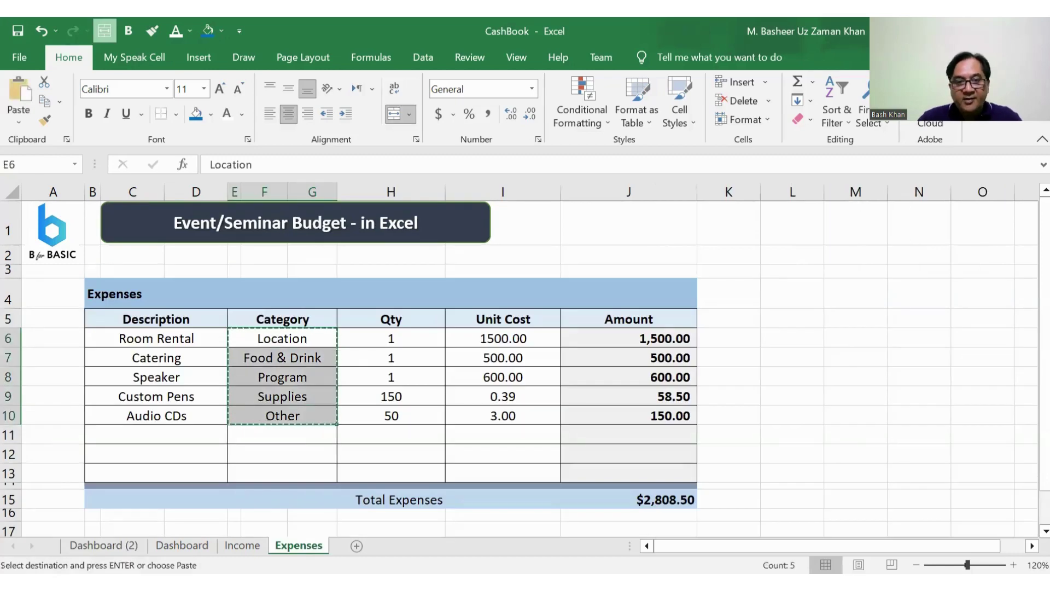
Paste the categories at F25 on Dashboard (2) and unmerge the pasted cells.
click(104, 545)
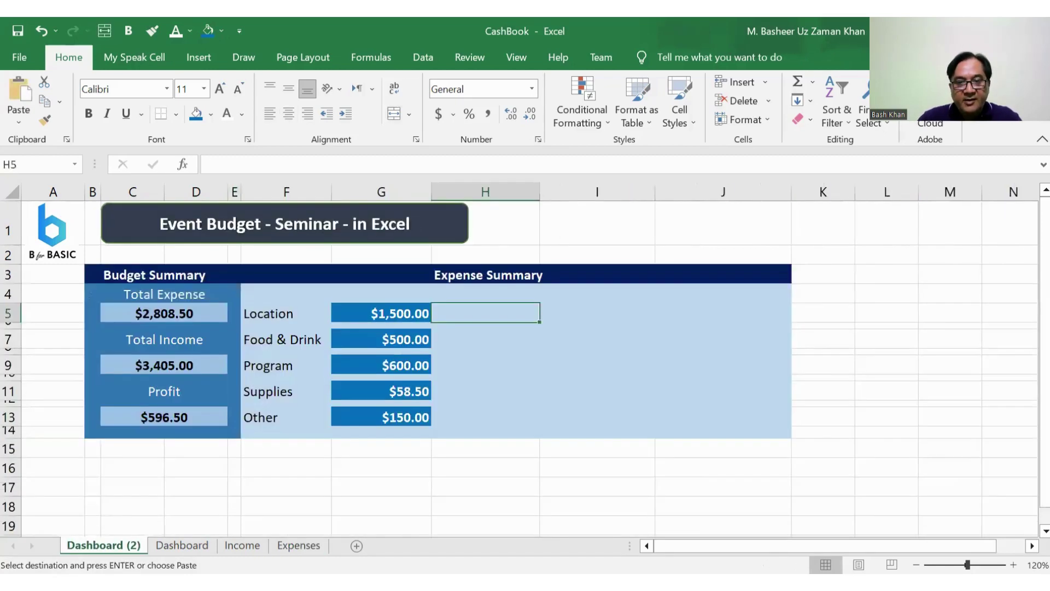
scroll(492, 328, down, 2)
scroll(492, 356, down, 2)
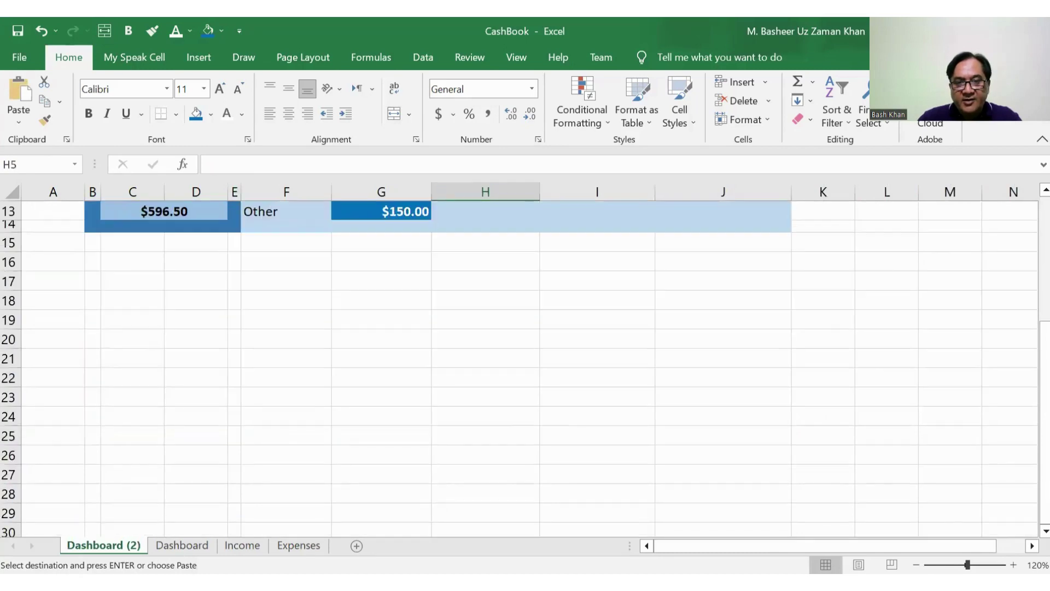
click(286, 436)
key(ctrl+v)
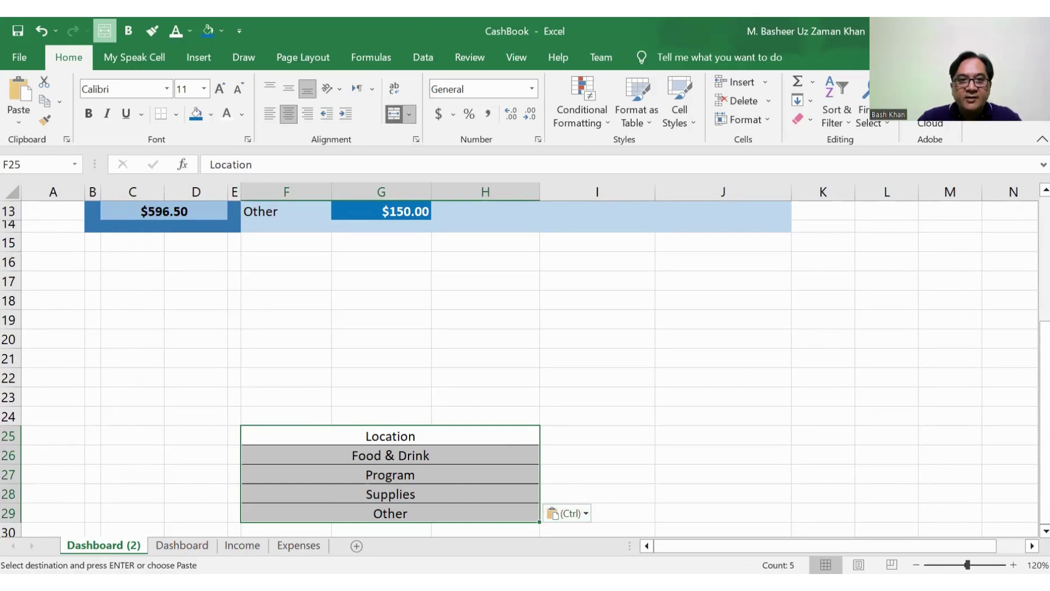
click(394, 114)
click(382, 493)
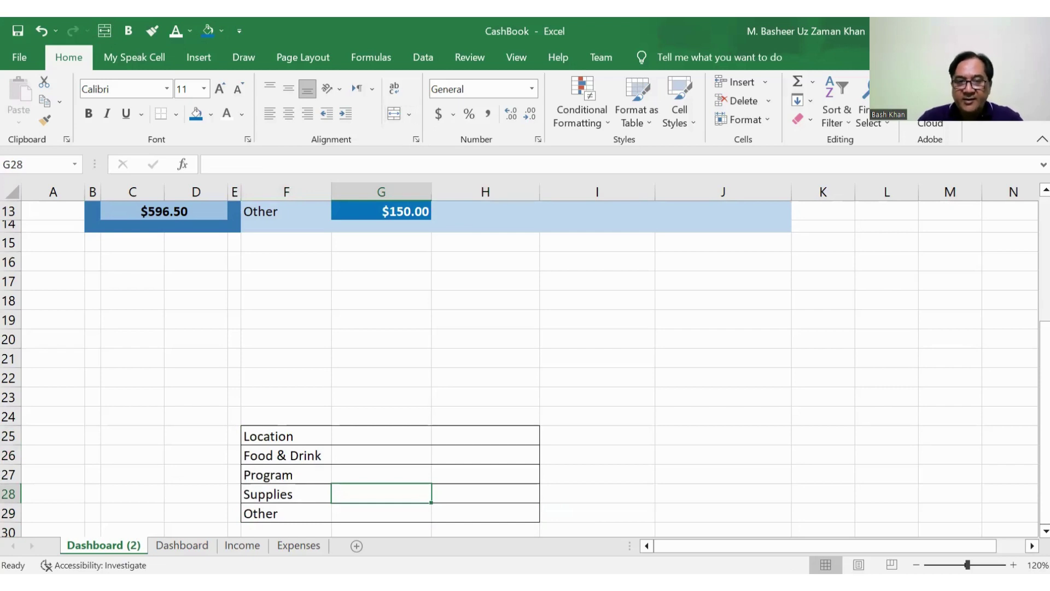
Copy the empty I25:I29 cells over H25:H29 so the border spans only columns F–G.
click(381, 435)
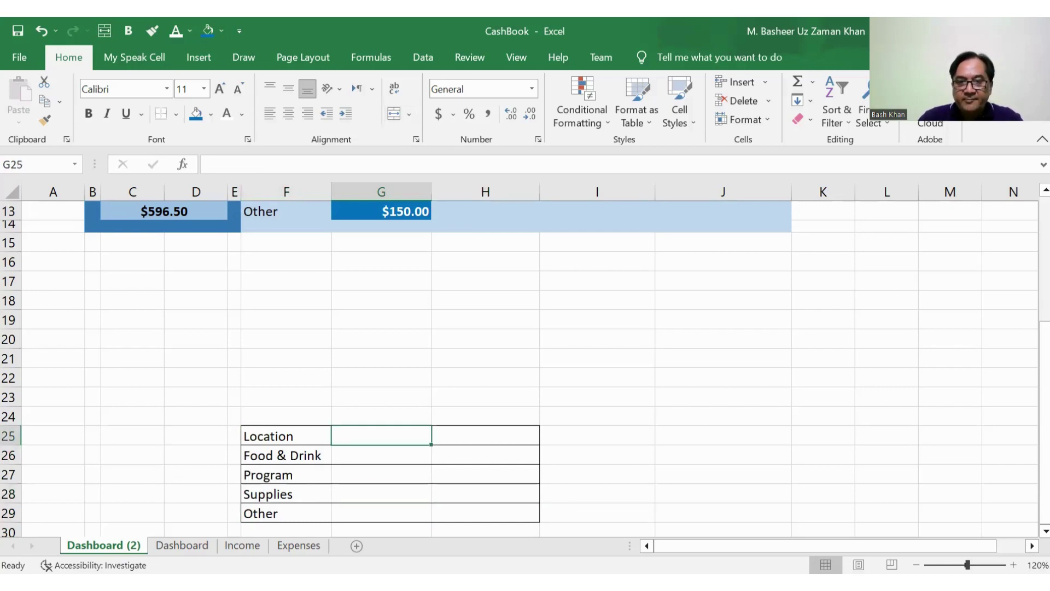
drag(597, 435, 596, 513)
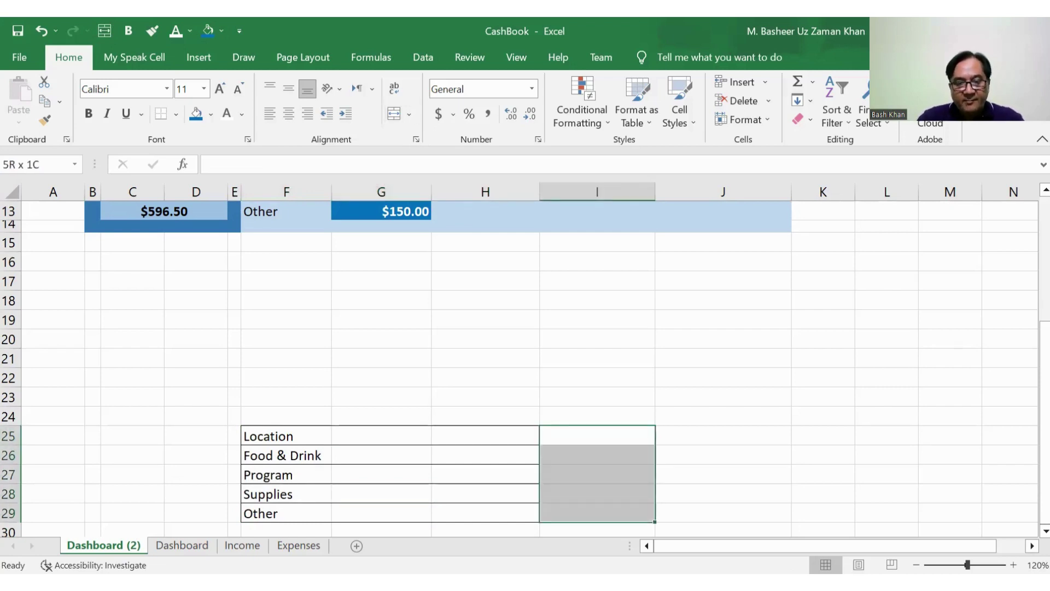
key(ctrl+c)
drag(597, 425, 485, 426)
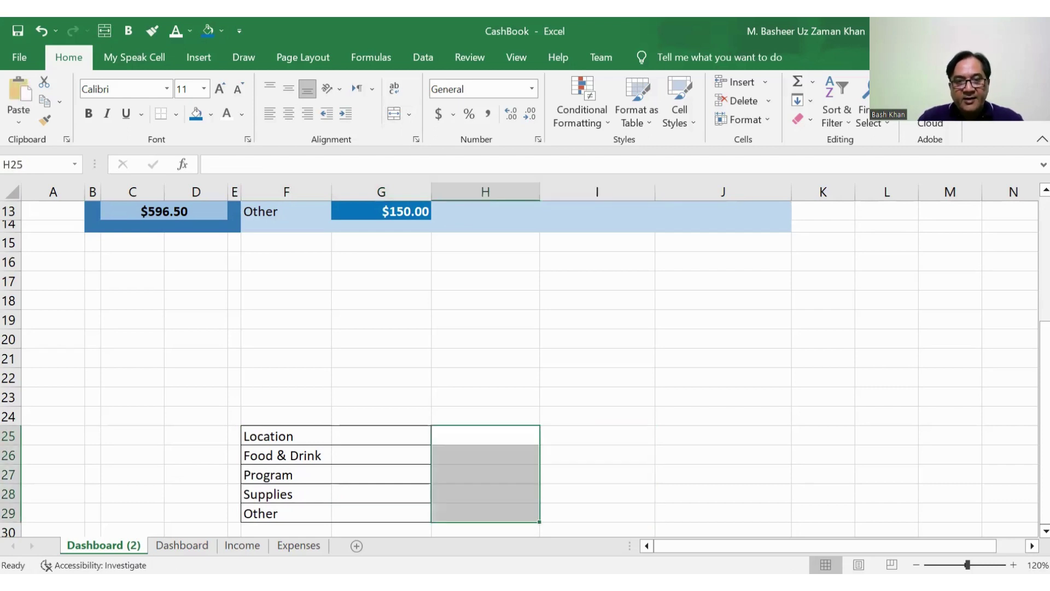
click(382, 435)
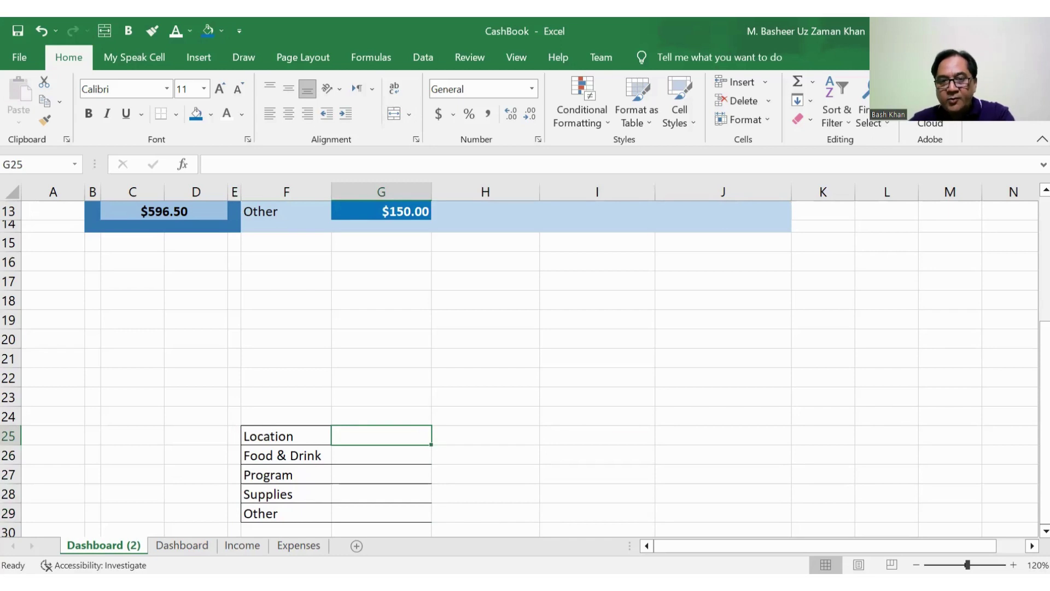
Link G25, G26 and G27 to the Location (G5), Food & Drink (G7) and Program (G9) totals.
text(=)
scroll(525, 355, up, 3)
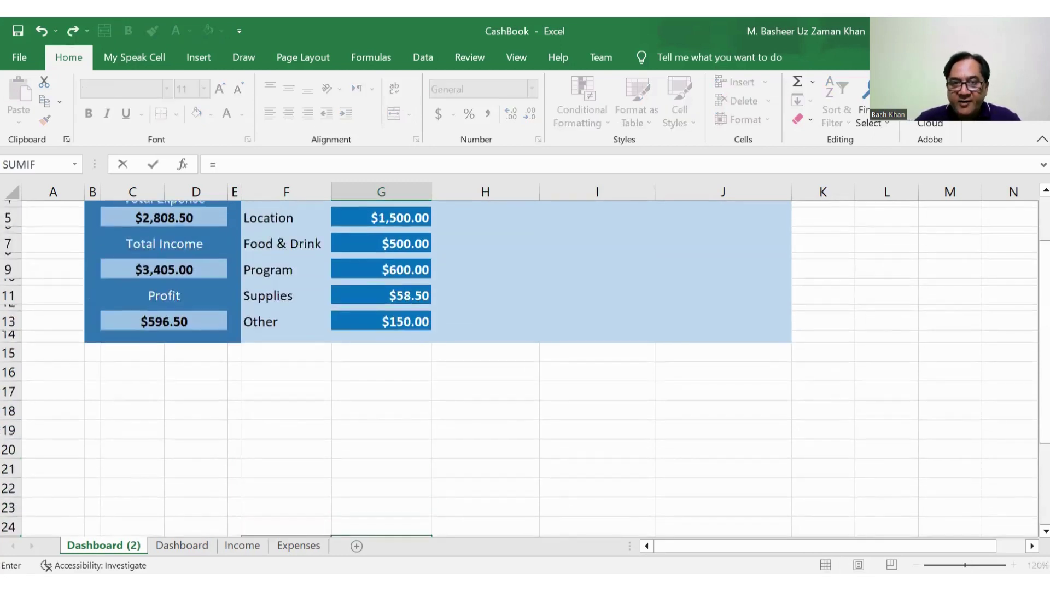
scroll(518, 320, up, 1)
click(381, 314)
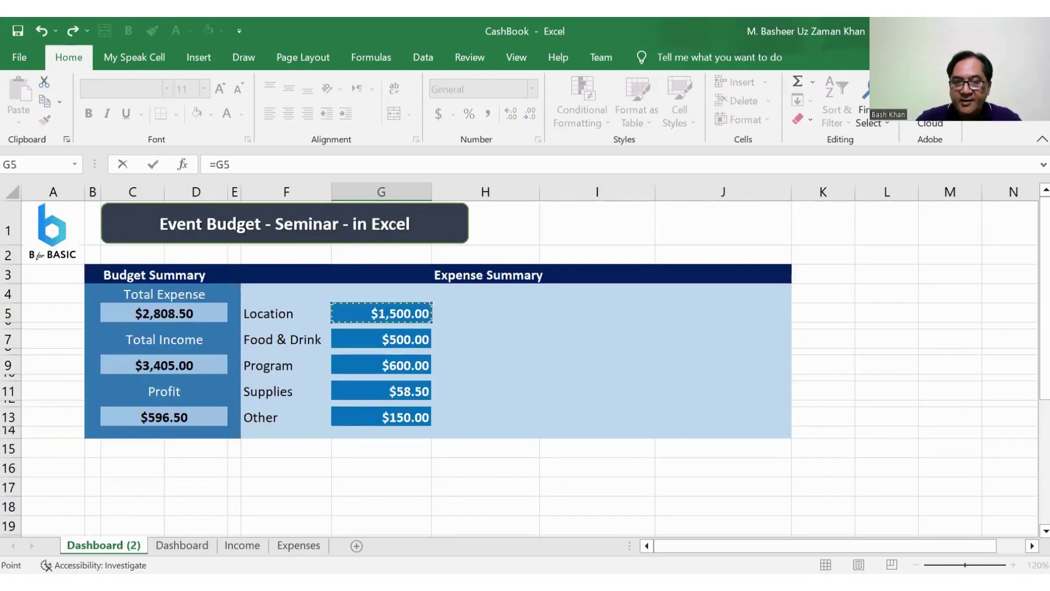
key(Return)
text(=)
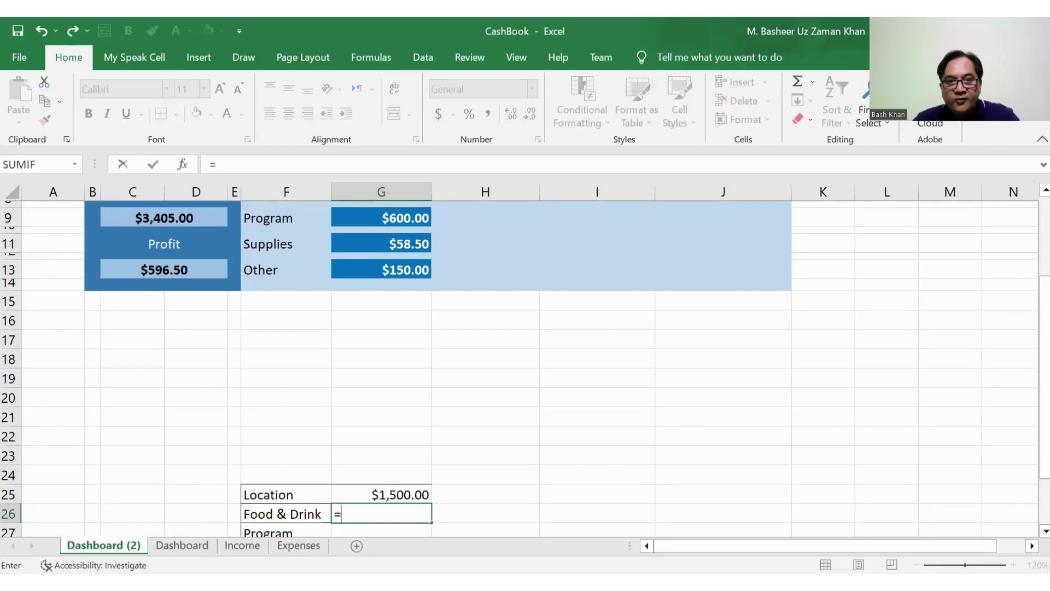
scroll(519, 367, up, 1)
click(381, 237)
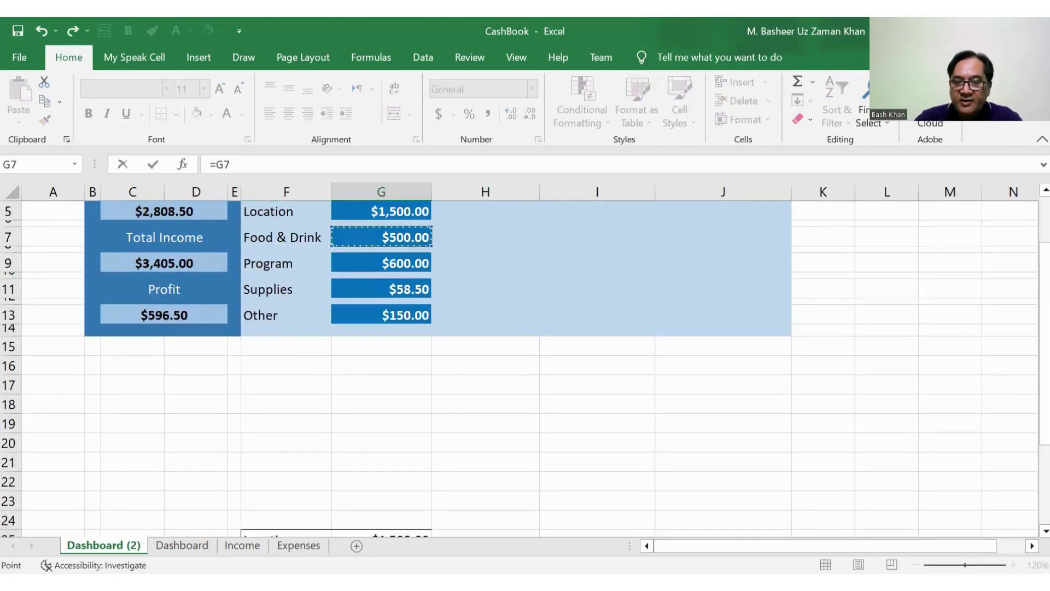
key(Return)
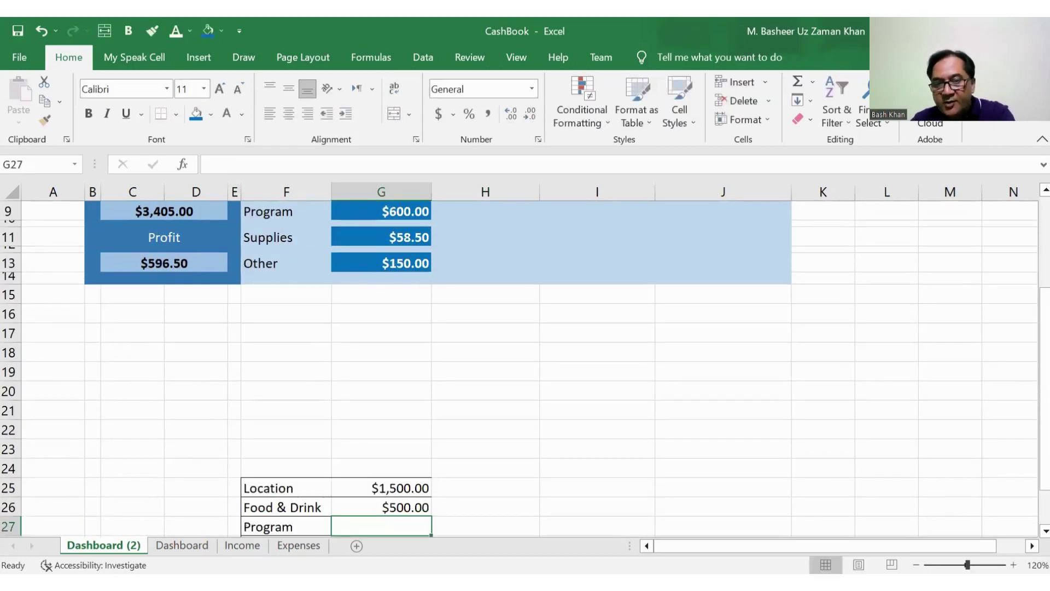
text(=)
scroll(518, 290, up, 2)
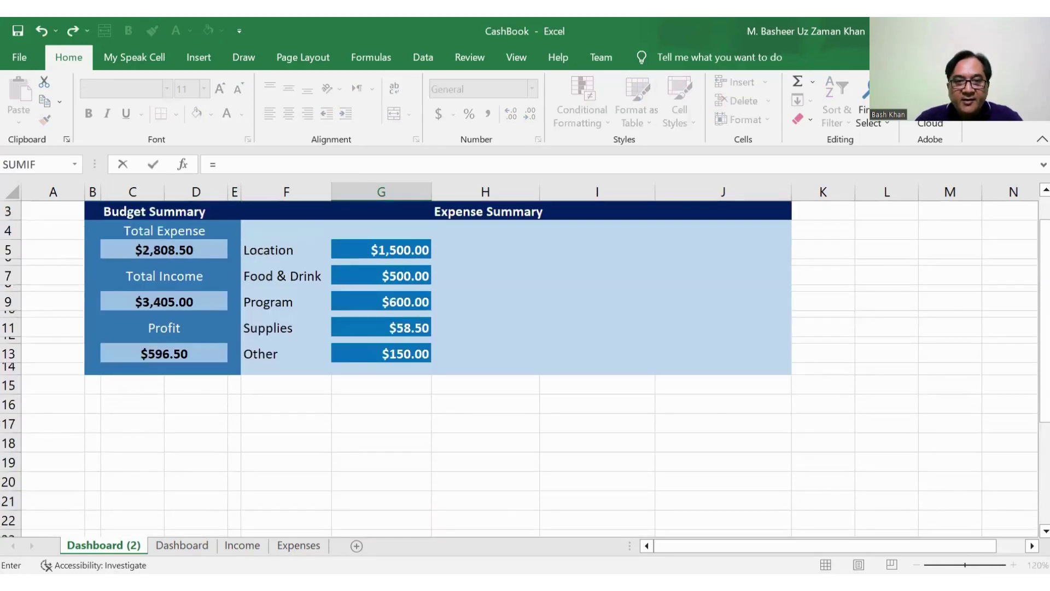
click(381, 301)
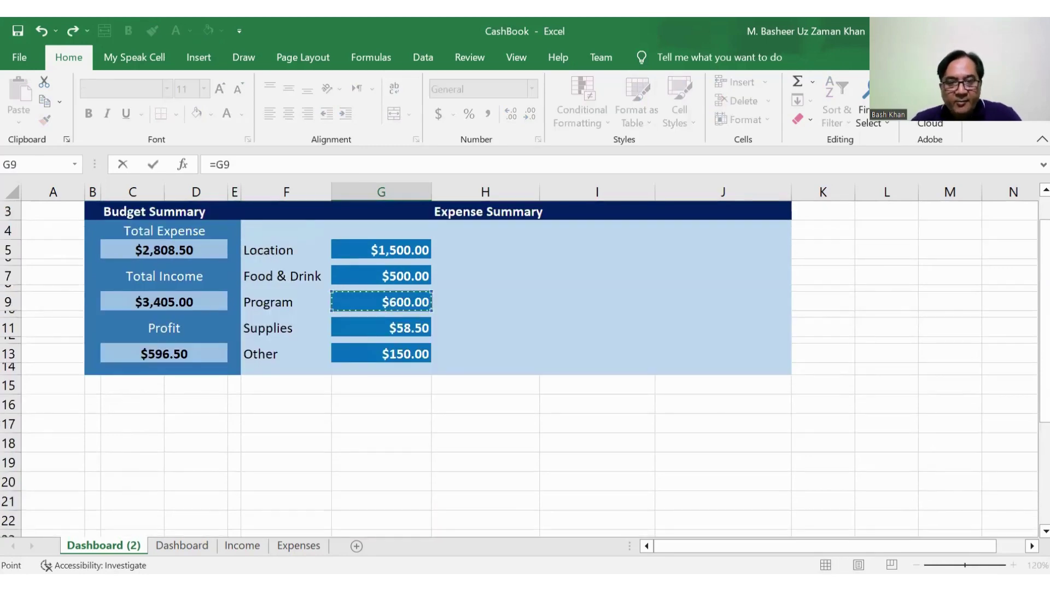
key(Return)
Link G28 and G29 to the Supplies (G11) and Other (G13) totals.
text(=)
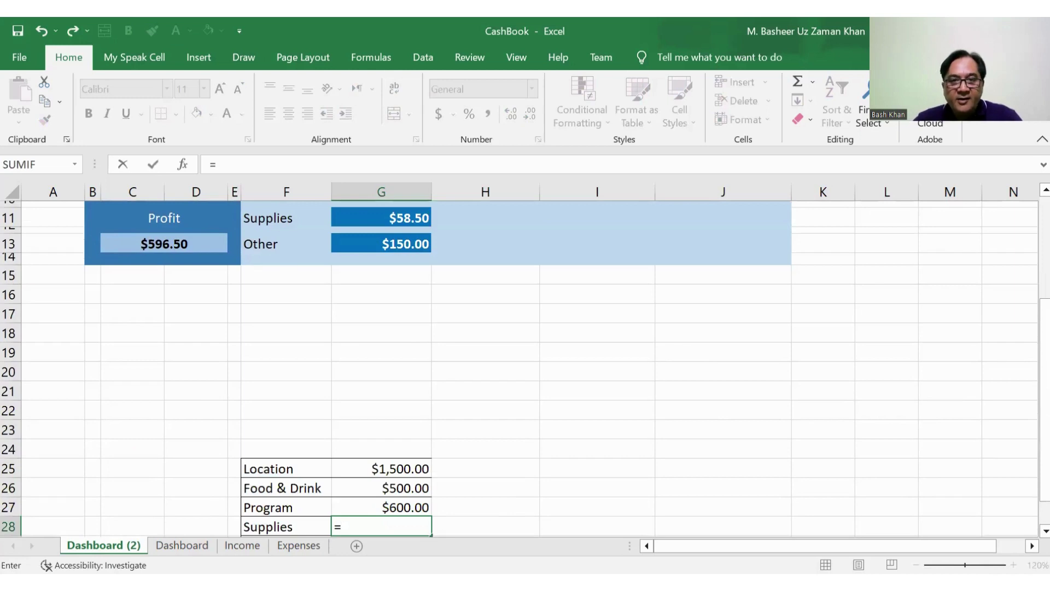
click(381, 217)
key(Return)
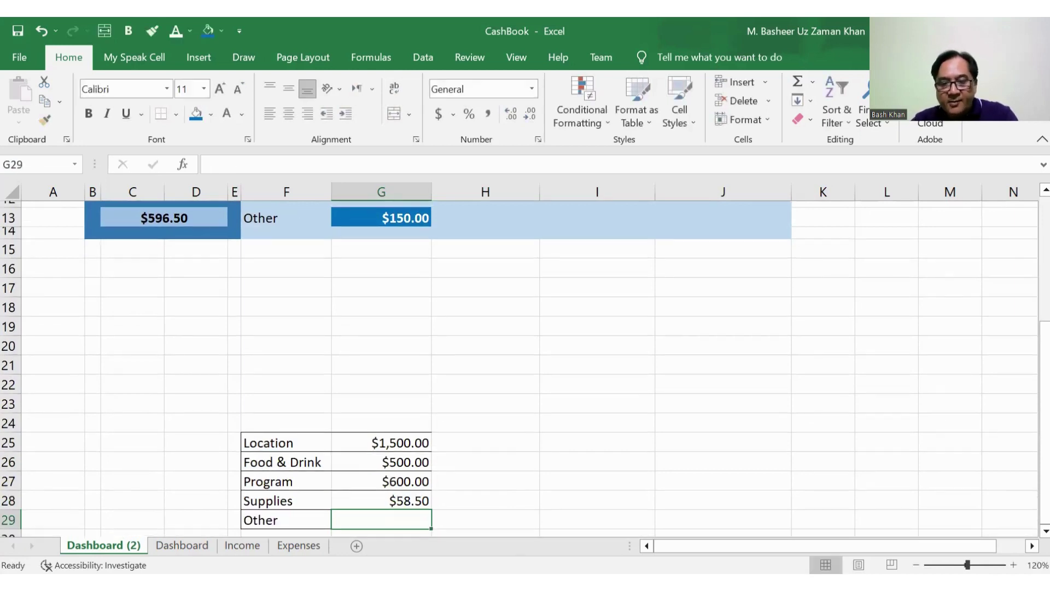
text(=)
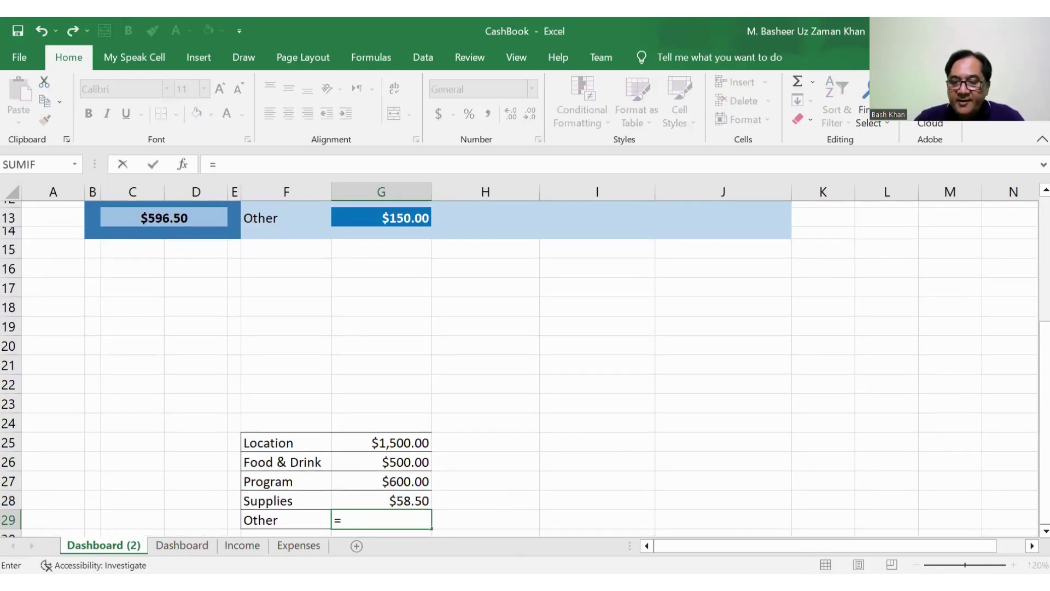
click(381, 218)
key(Return)
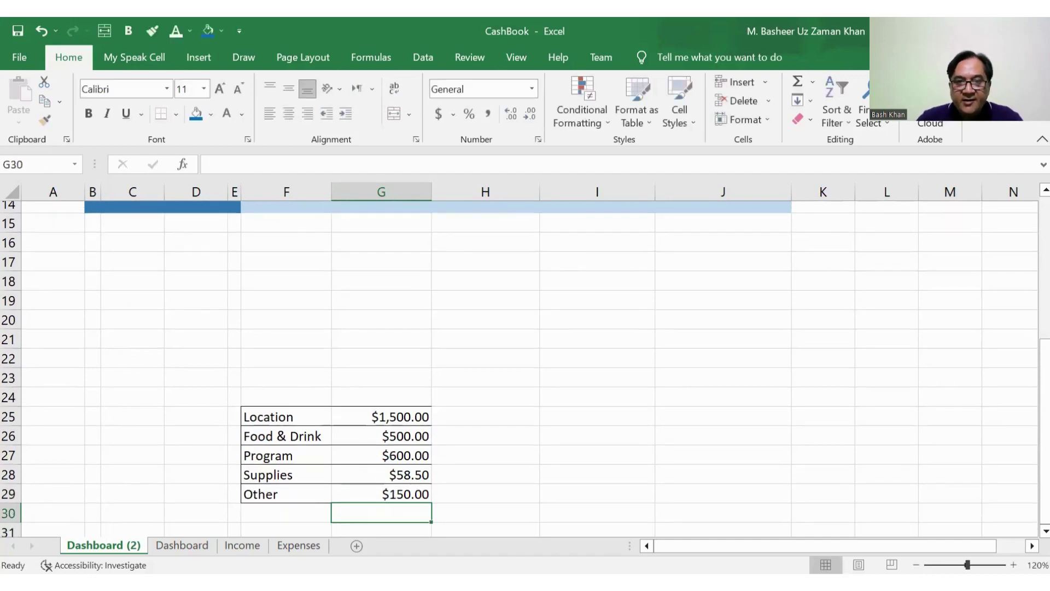
scroll(520, 361, up, 4)
scroll(519, 361, down, 2)
scroll(520, 361, down, 3)
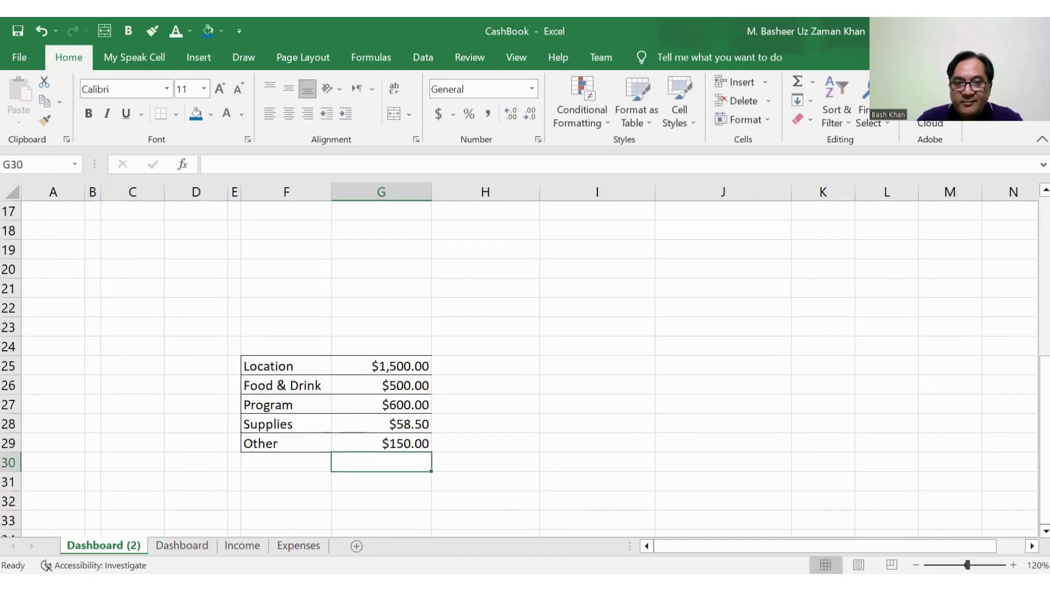
scroll(520, 361, up, 5)
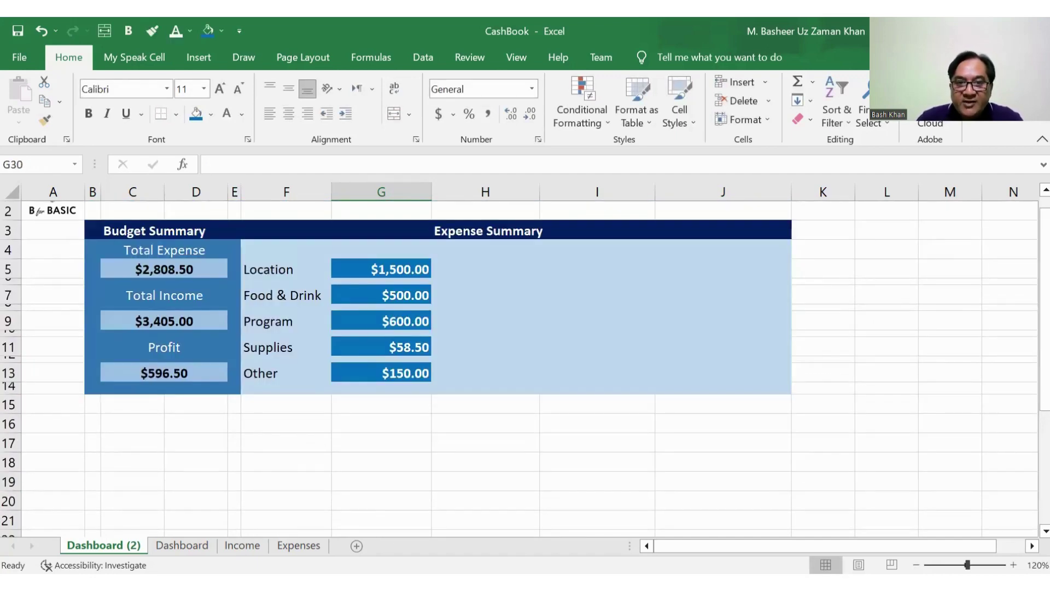
Select the category and amount list in F25:G29 and switch to the Insert ribbon.
click(381, 282)
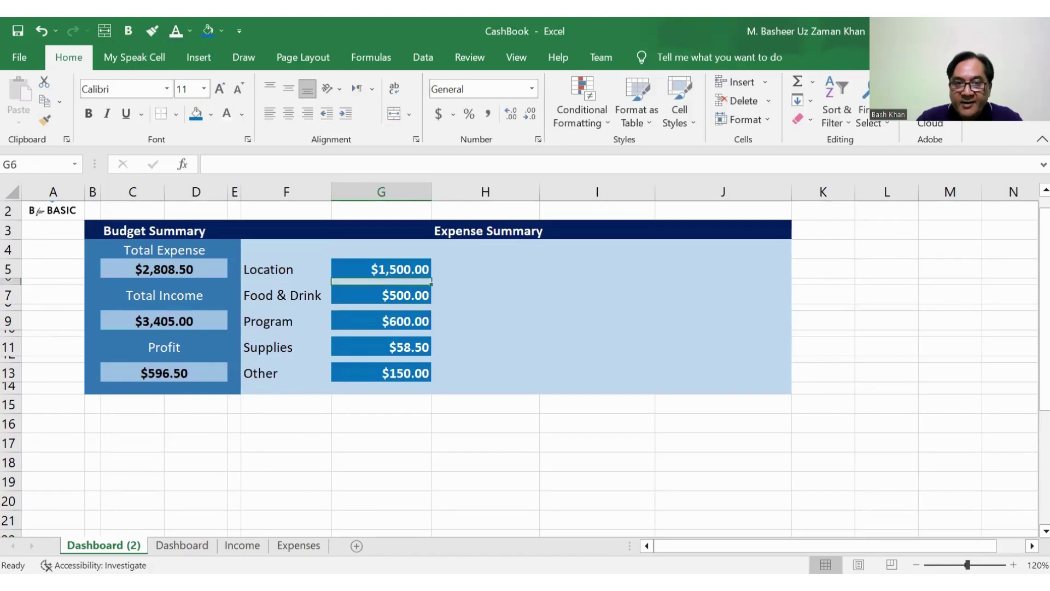
click(382, 307)
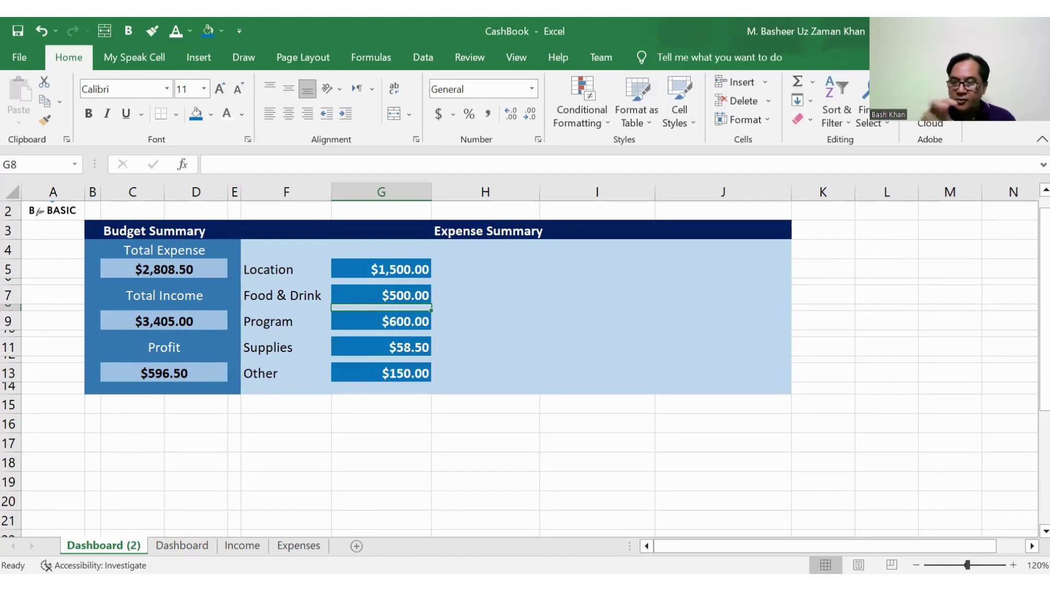
scroll(493, 355, down, 2)
scroll(493, 356, down, 3)
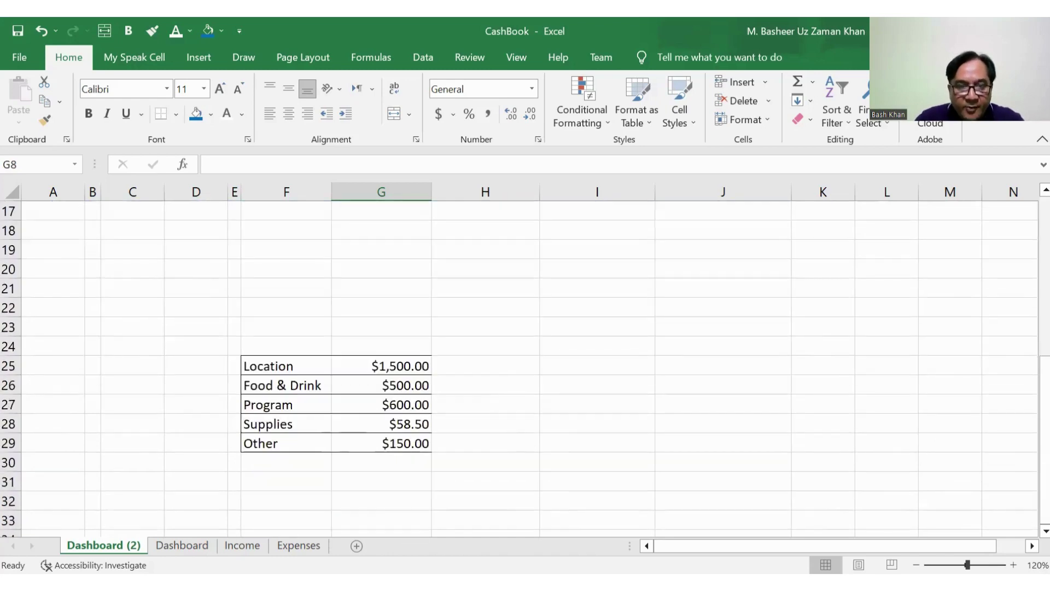
drag(286, 365, 381, 423)
drag(286, 366, 415, 443)
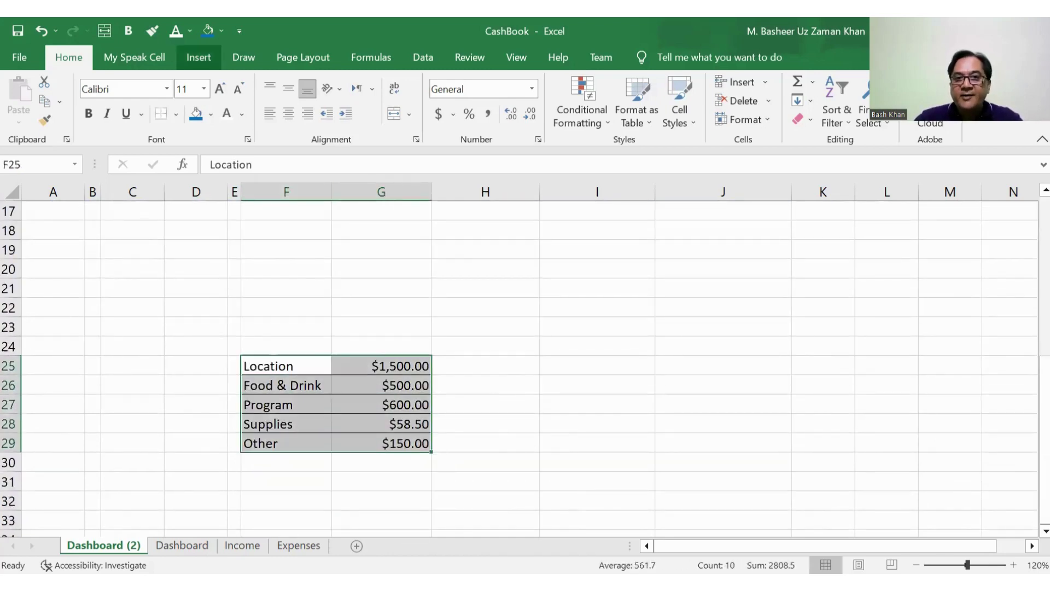
click(199, 57)
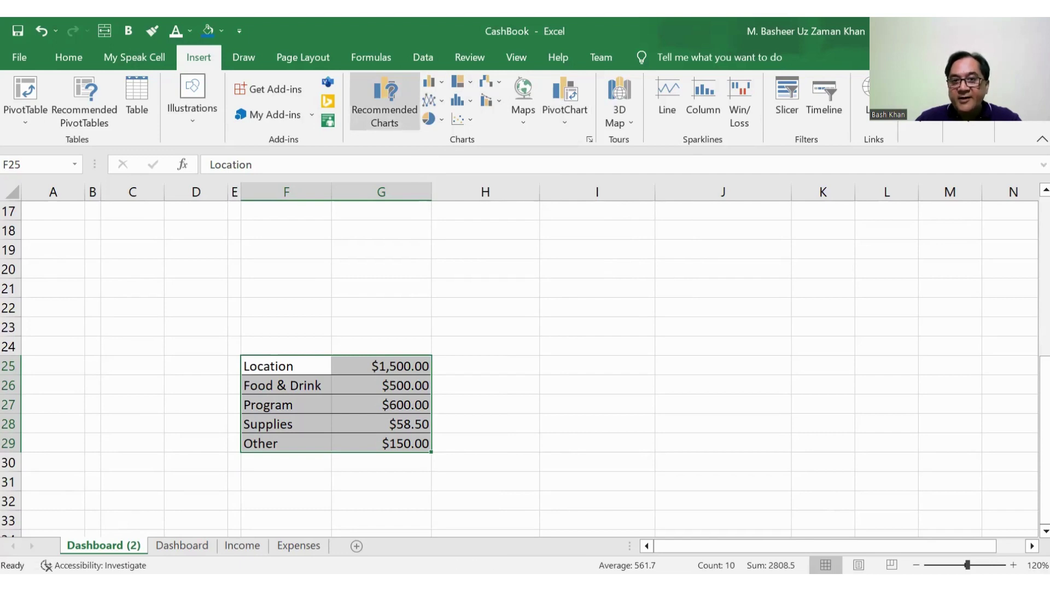
Preview the five expense amounts as a Clustered Bar chart in Recommended Charts.
click(385, 101)
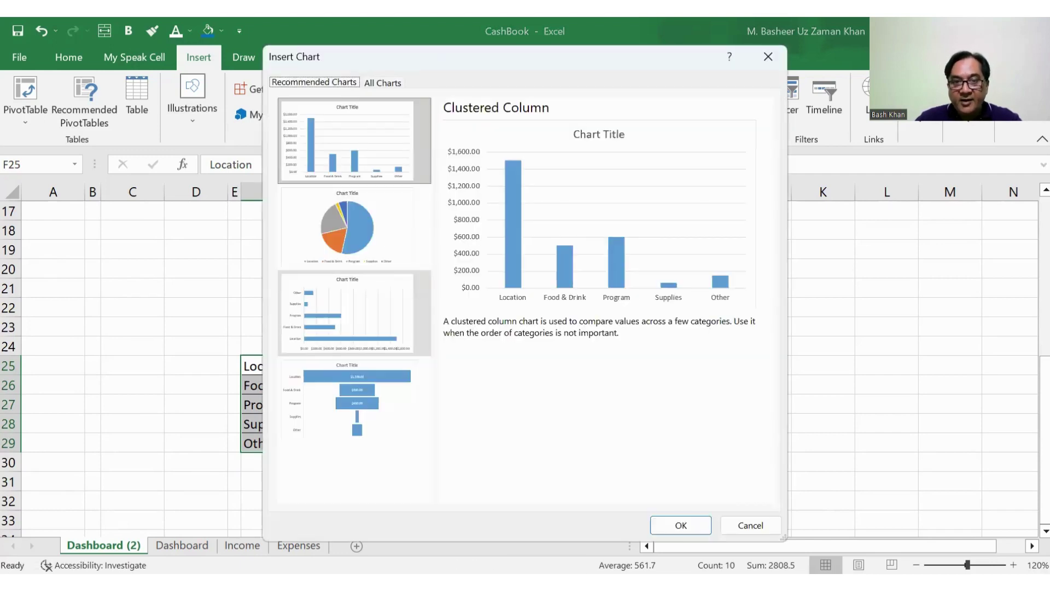
click(354, 313)
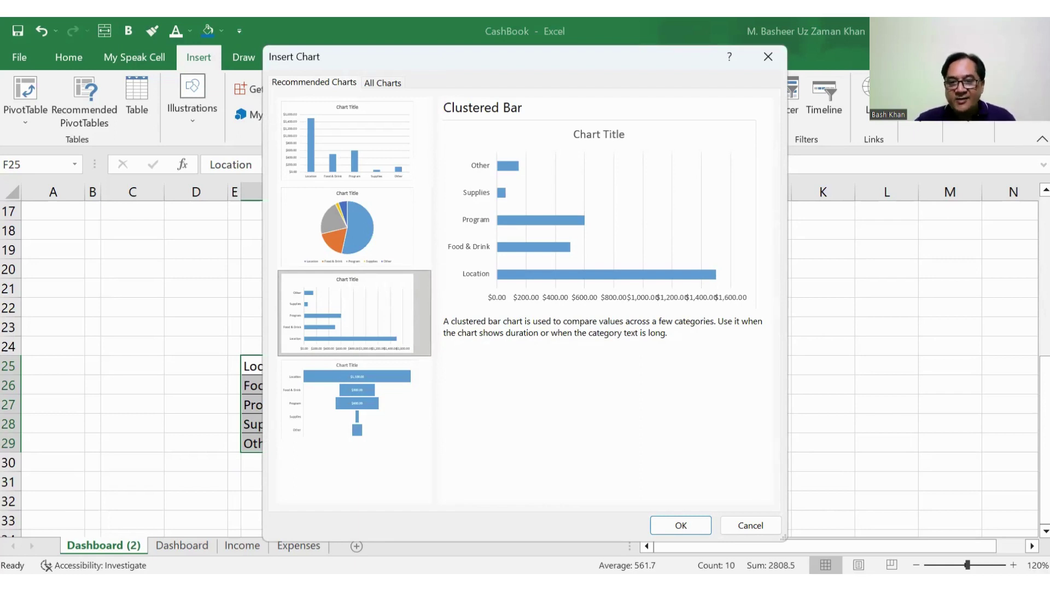
Insert the clustered bar chart, delete its placeholder title and apply the dark Style 7.
click(681, 525)
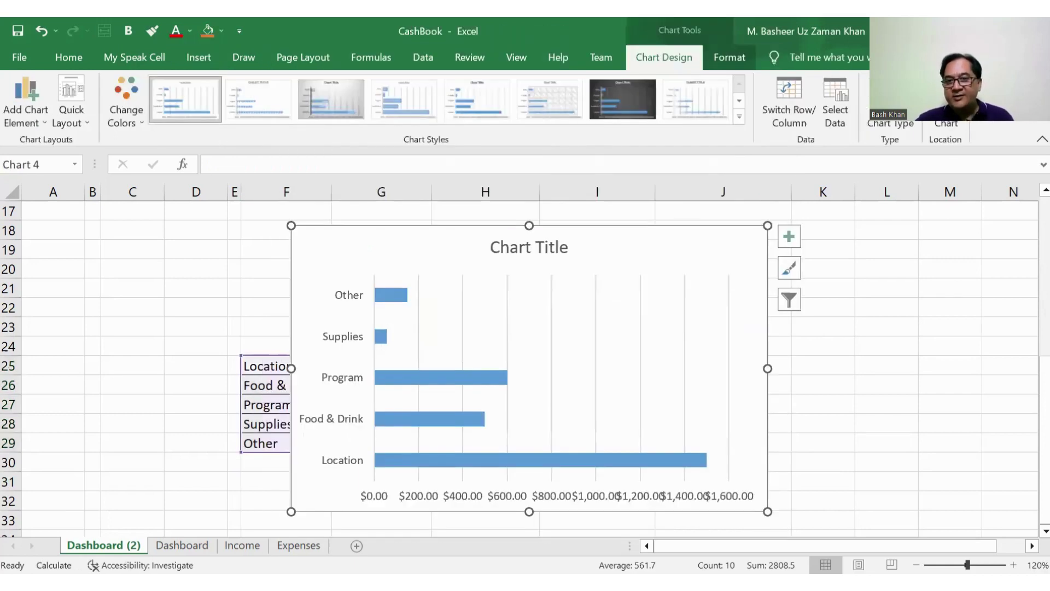
click(529, 246)
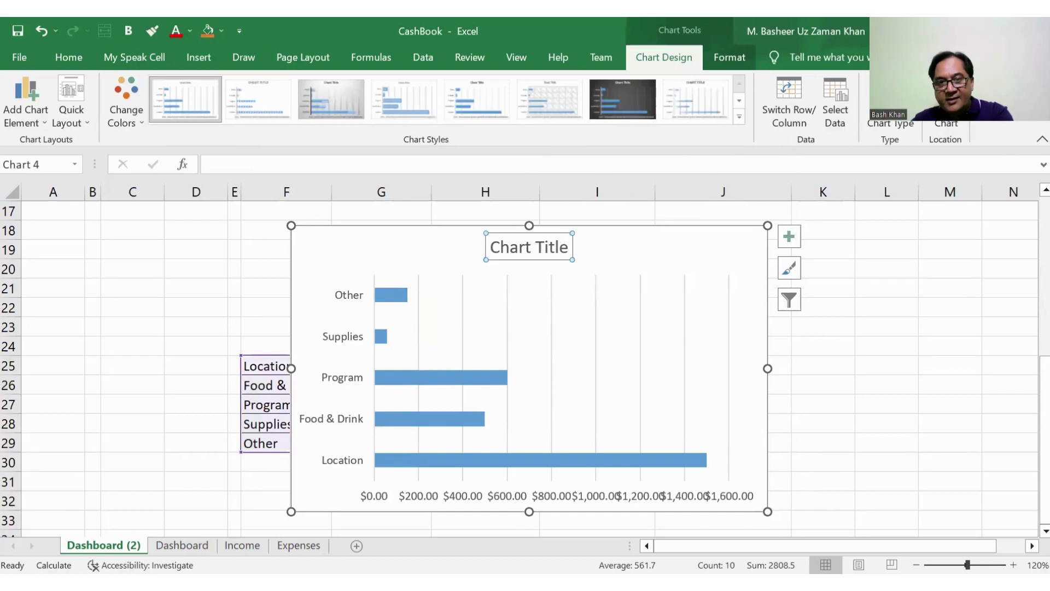
key(Delete)
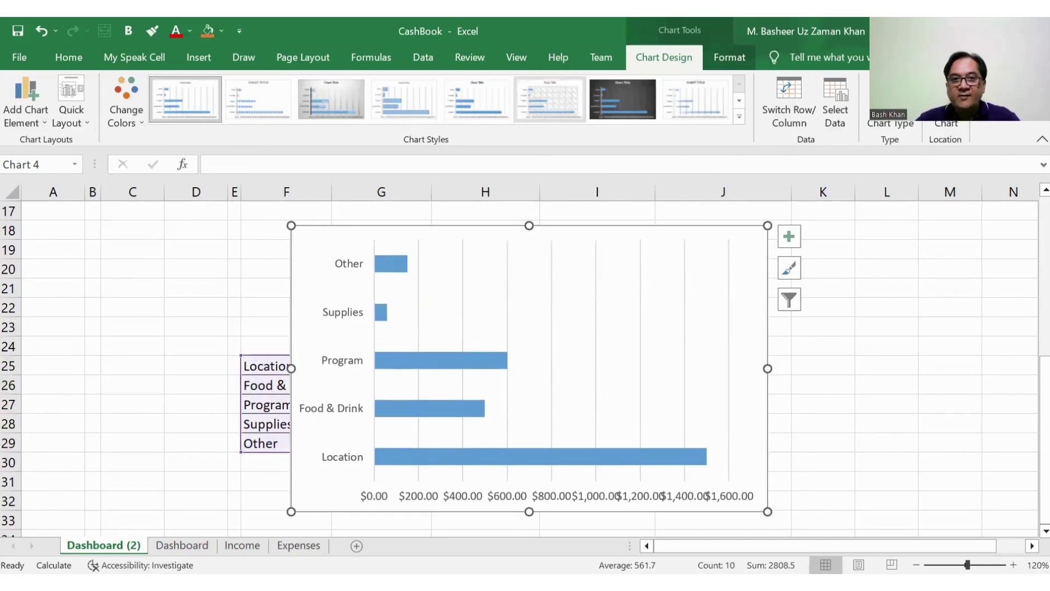
click(622, 99)
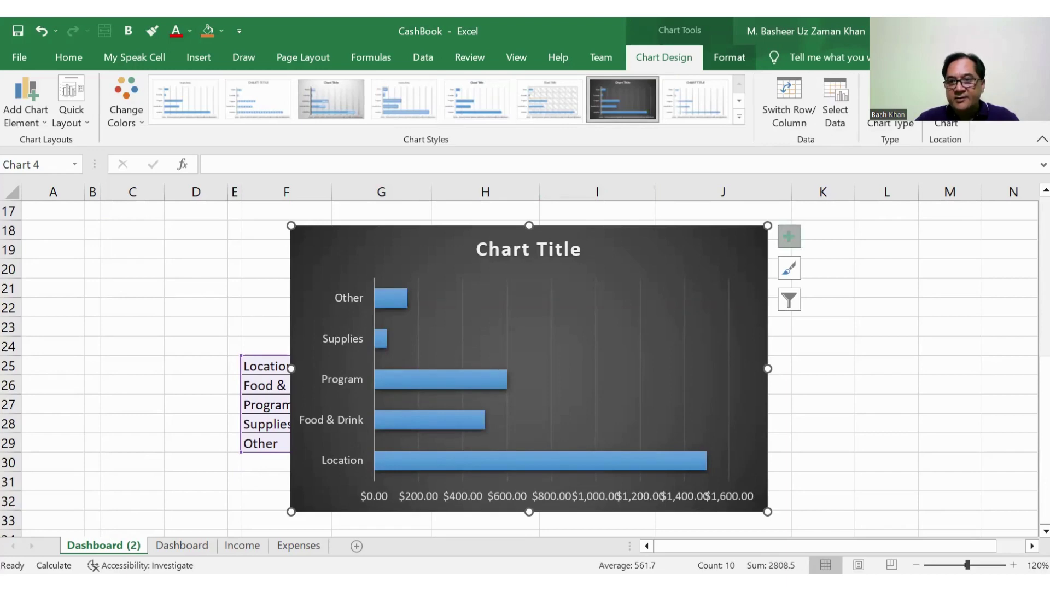
Remove the chart title, add amount data labels, and shrink the chart beside the expense list.
click(789, 237)
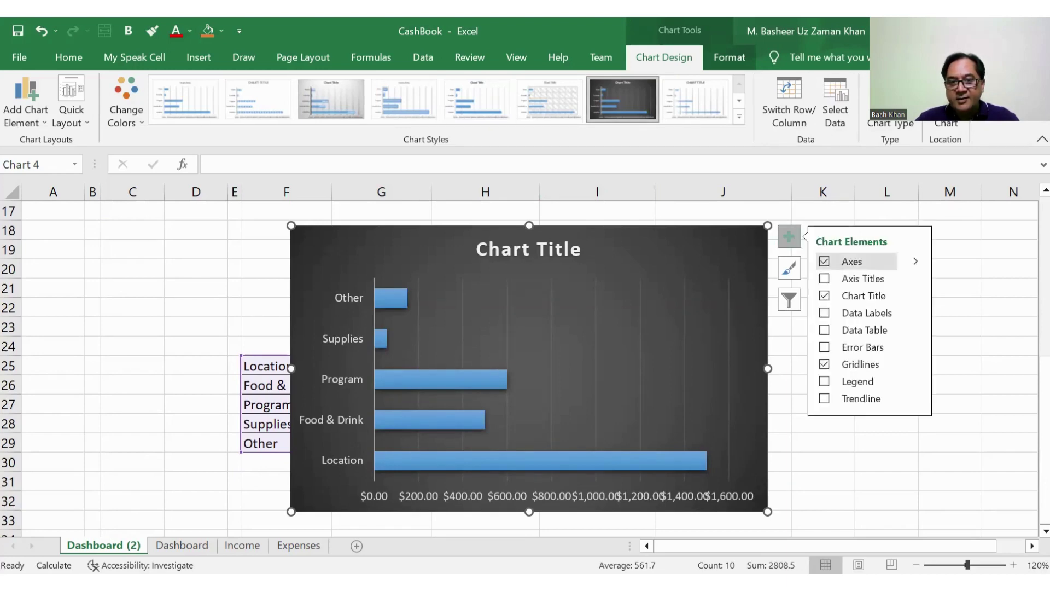
click(825, 261)
click(824, 261)
click(824, 279)
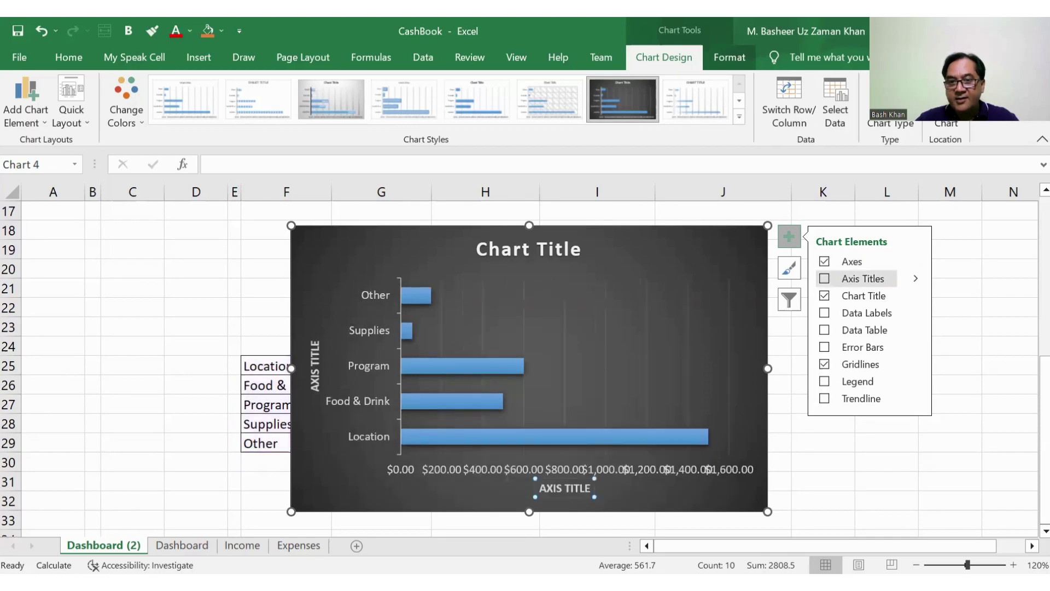
click(824, 278)
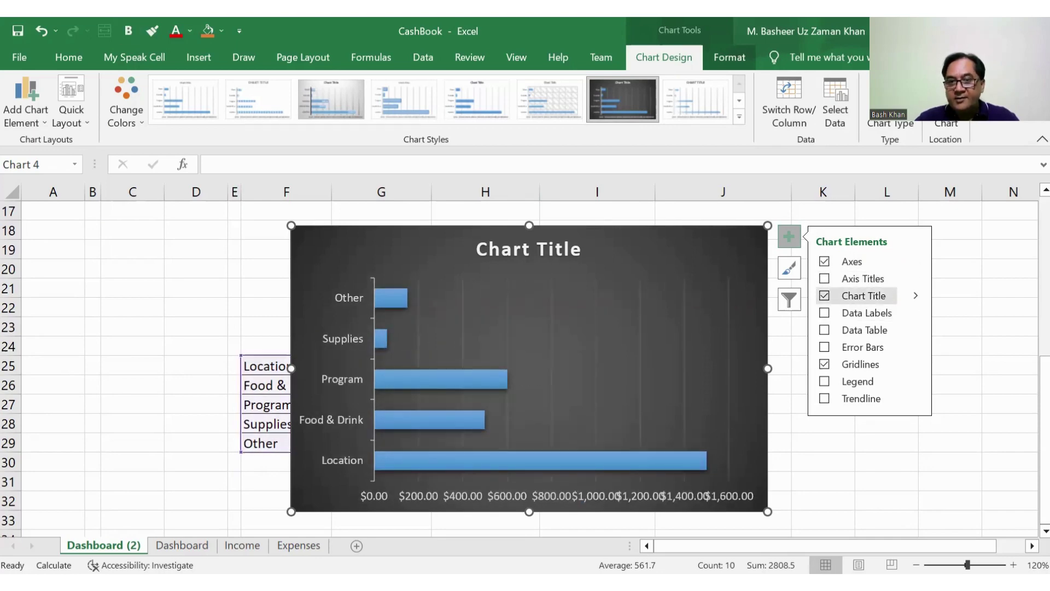
click(825, 295)
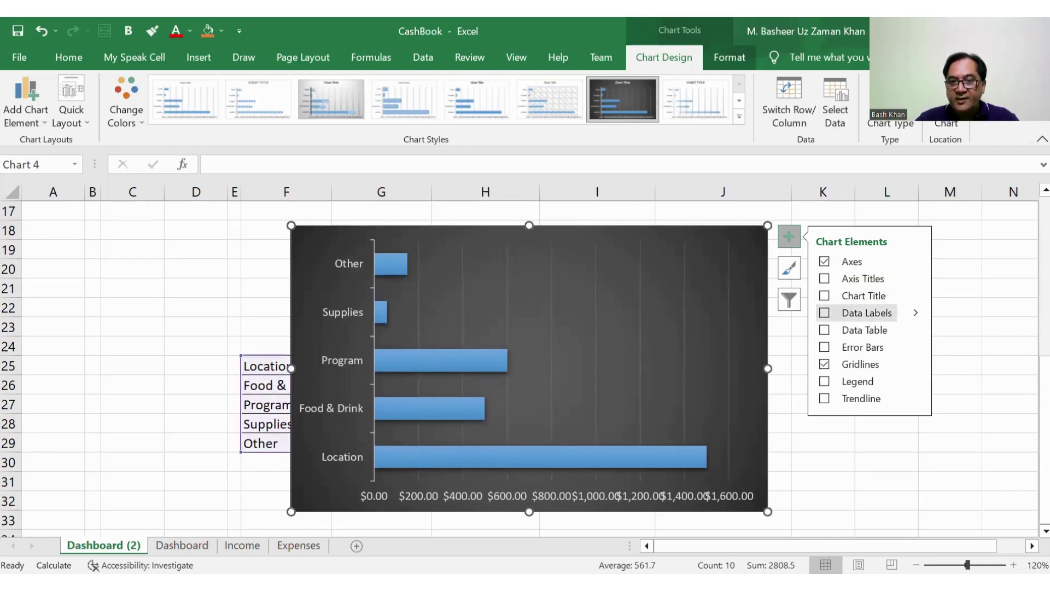
click(824, 313)
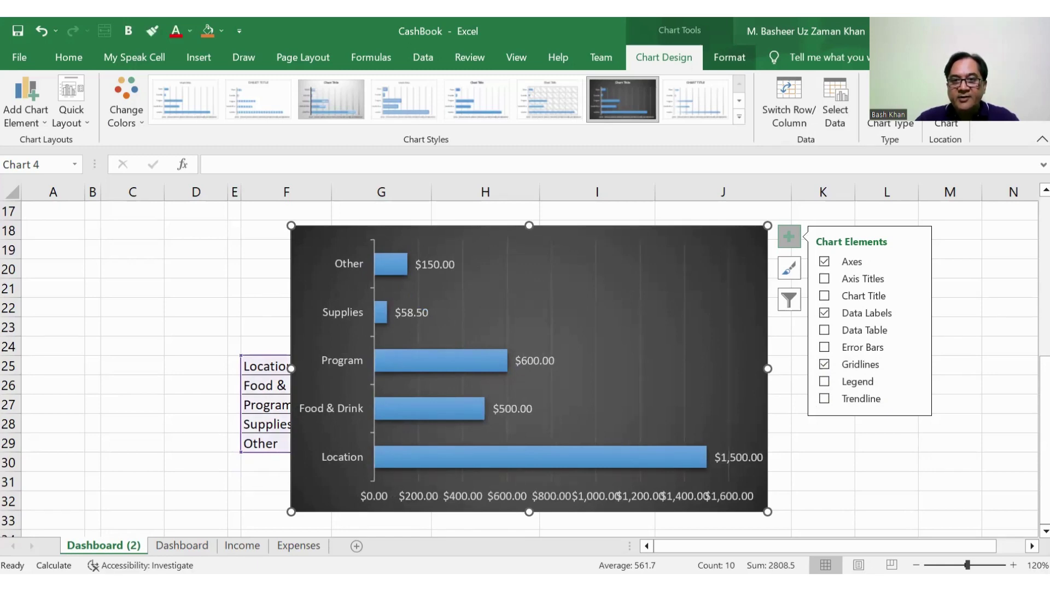
drag(291, 225, 422, 327)
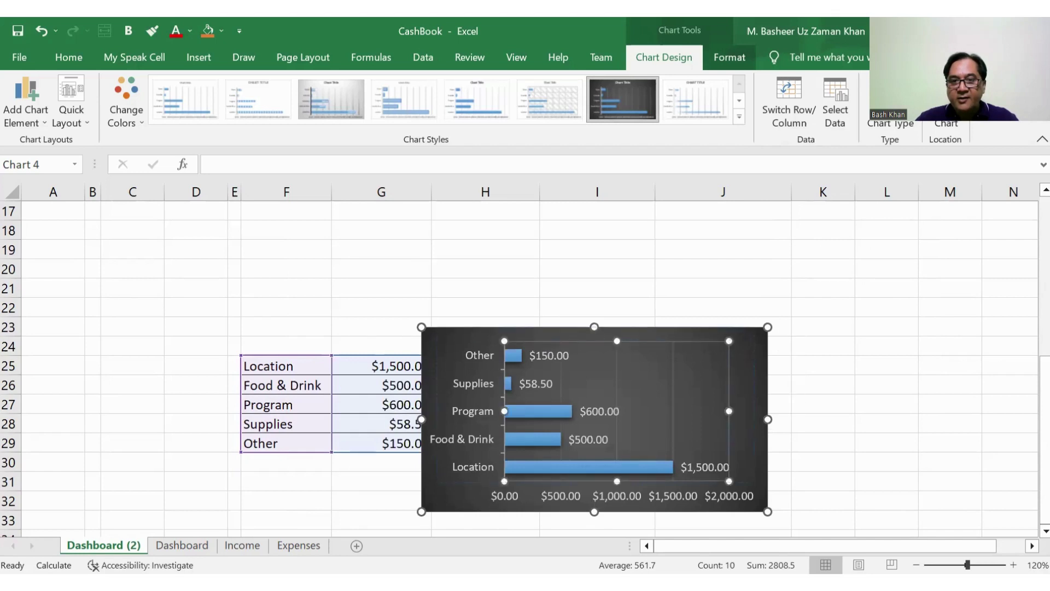
drag(511, 338, 508, 324)
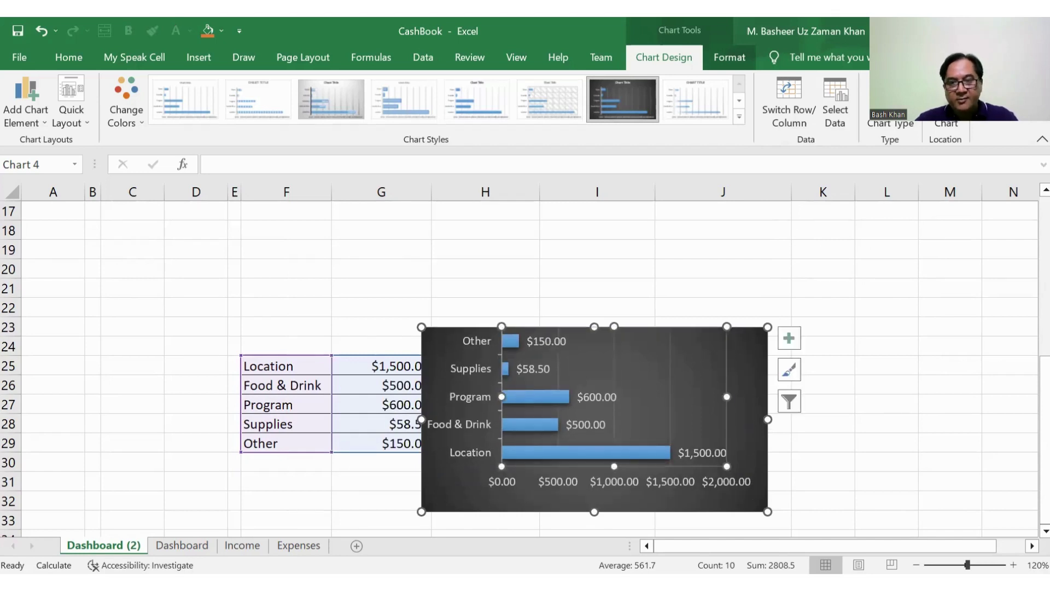
Delete the old chart and insert a new clustered bar chart from the F25:G28 expense rows.
key(Delete)
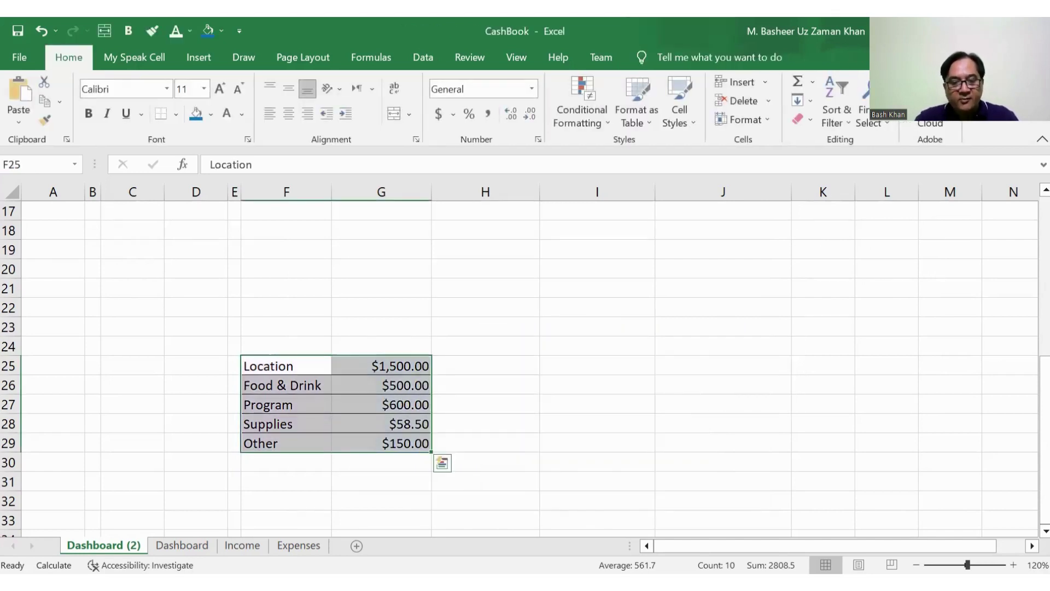
click(486, 346)
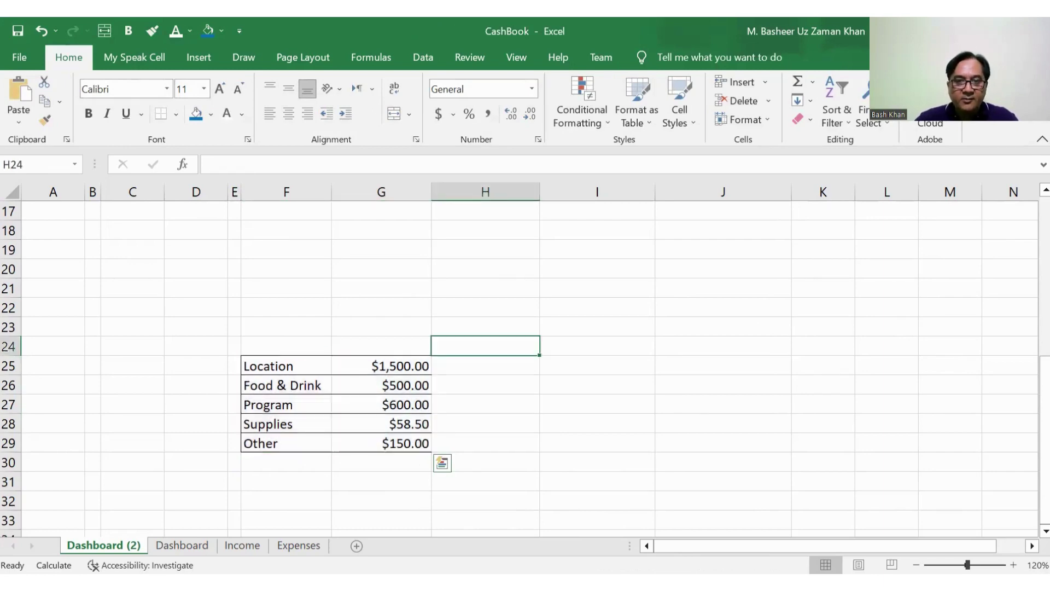
scroll(485, 346, up, 4)
scroll(485, 347, down, 5)
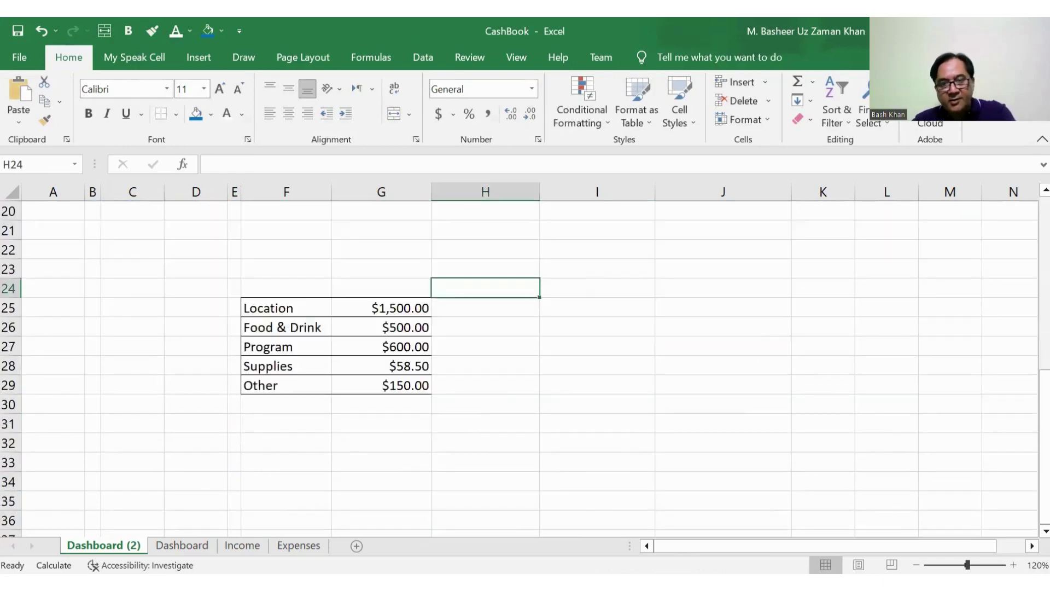
mouse_move(286, 308)
mouse_down()
mouse_move(381, 365)
mouse_move(381, 385)
mouse_up()
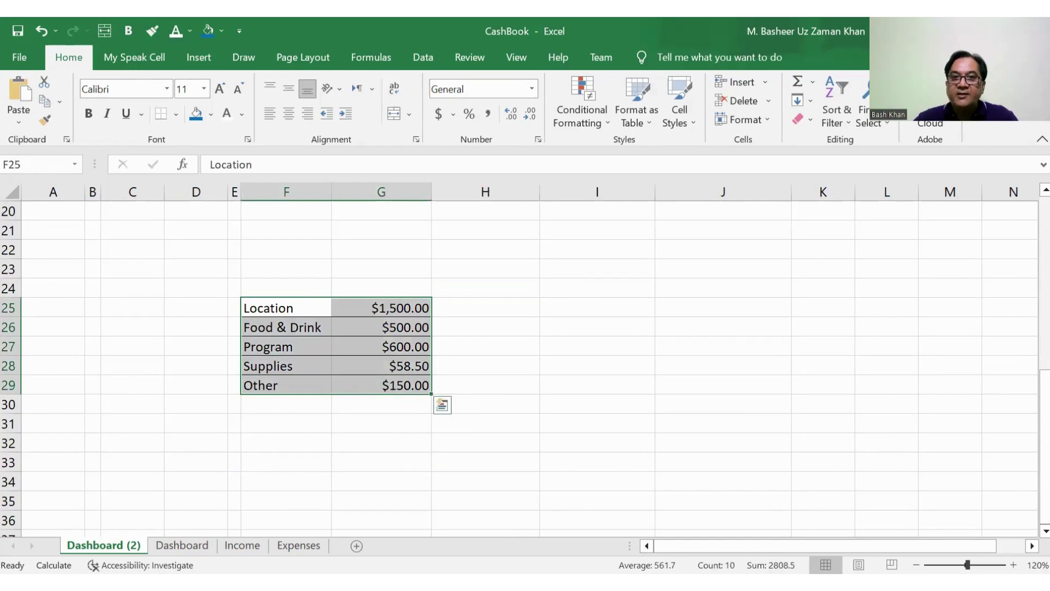
click(199, 57)
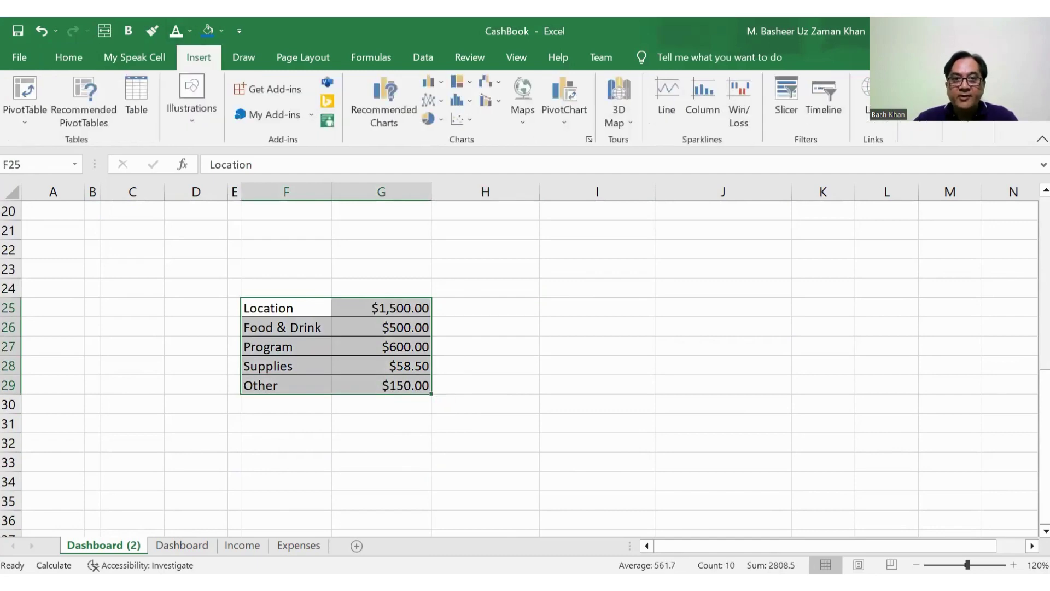
click(385, 104)
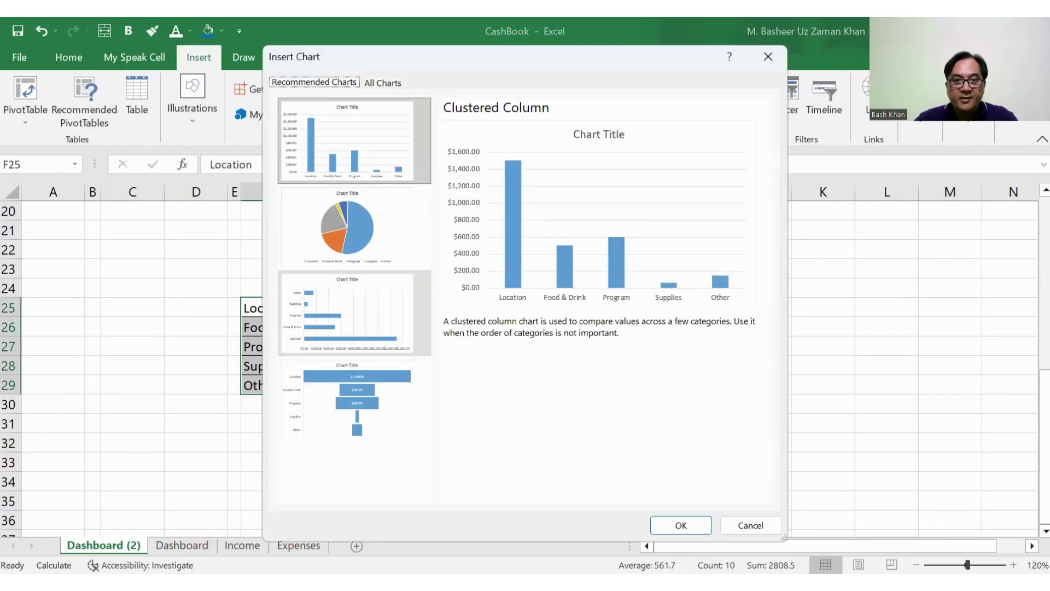
click(354, 313)
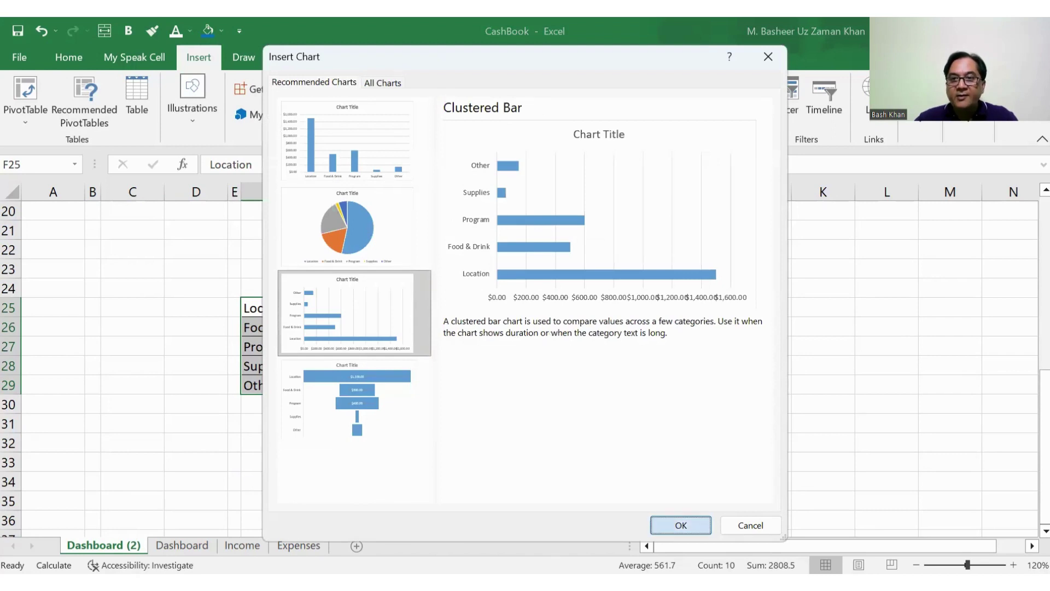
click(681, 525)
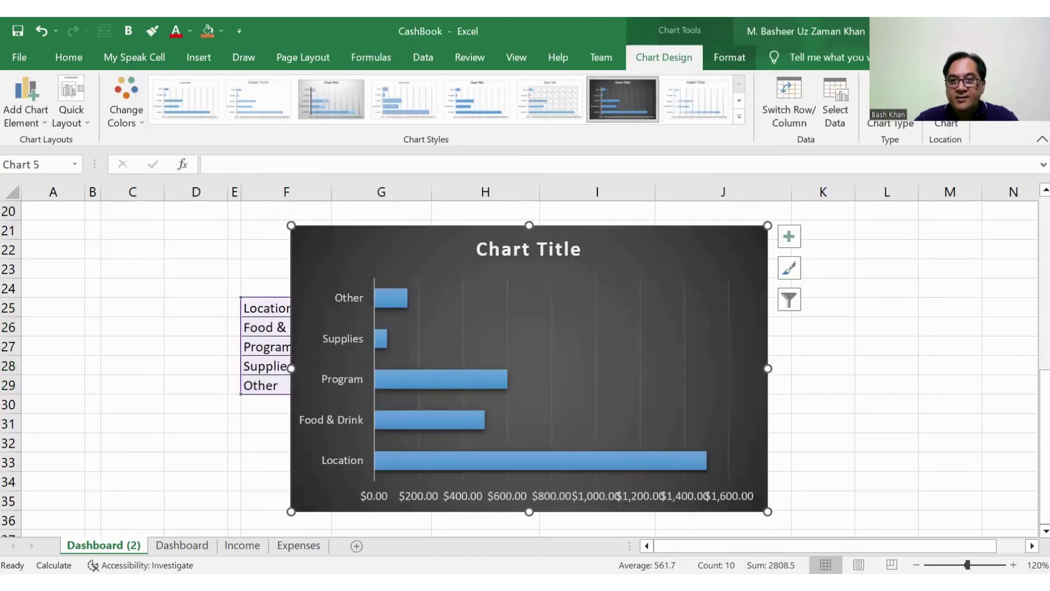
Delete the chart's placeholder title and shrink the chart to a smaller size.
click(570, 248)
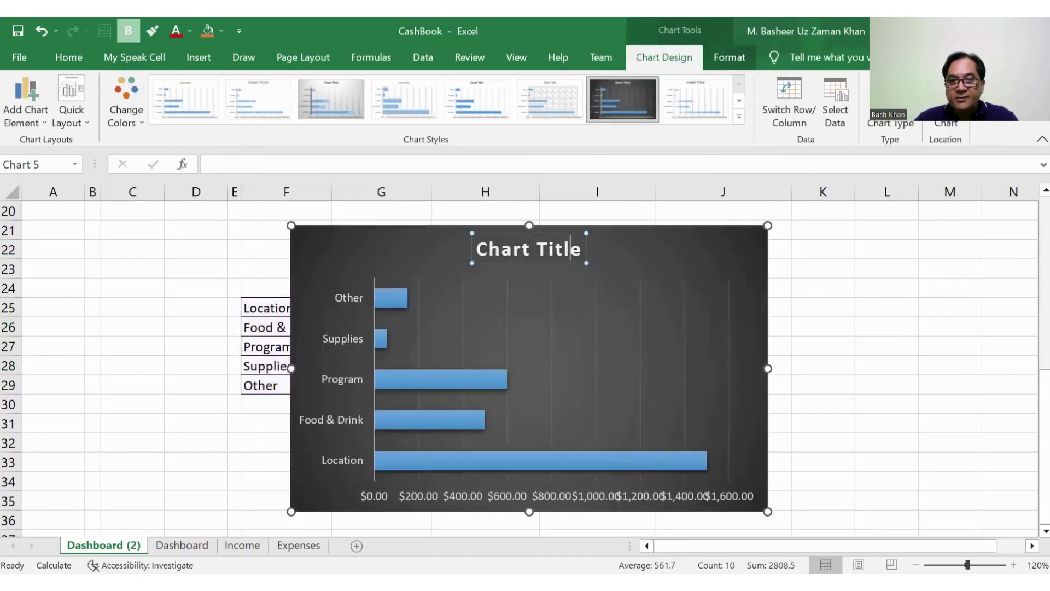
key(Escape)
key(Delete)
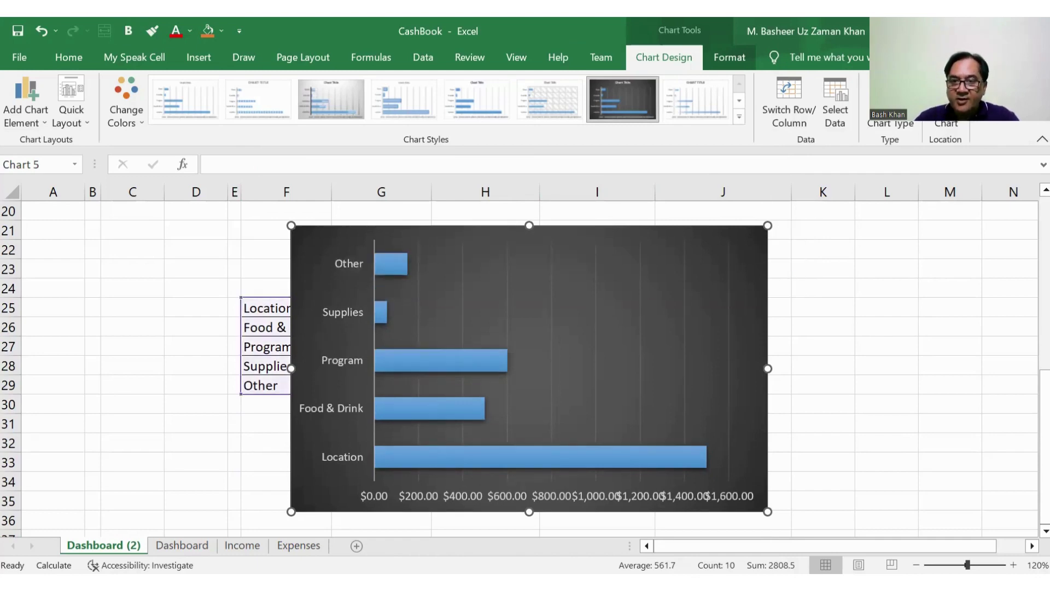
drag(768, 225, 566, 353)
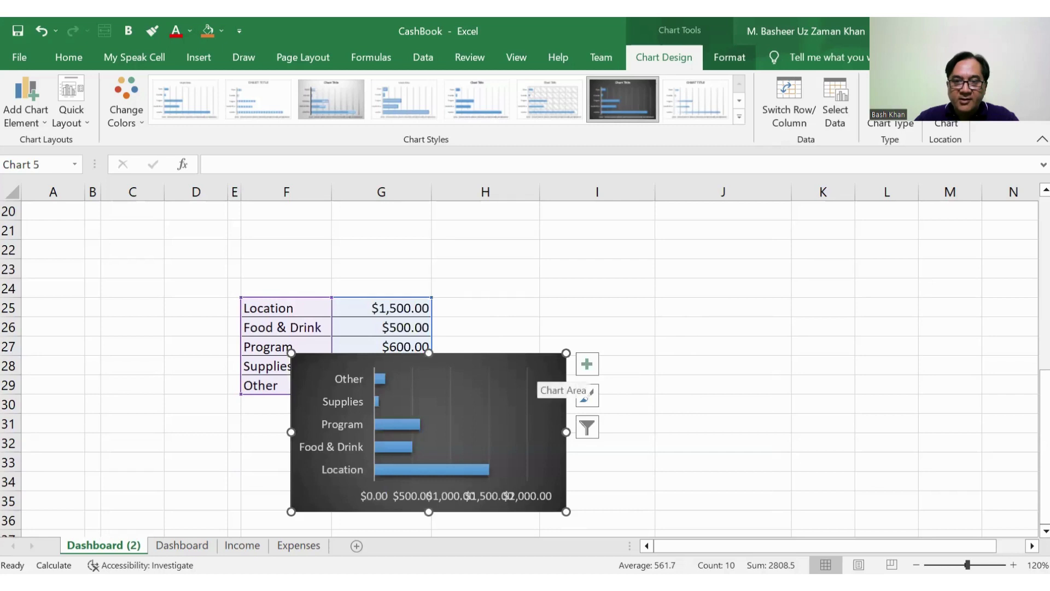
Move the chart into the Expense Summary panel and resize it to fill the panel.
drag(536, 378, 704, 225)
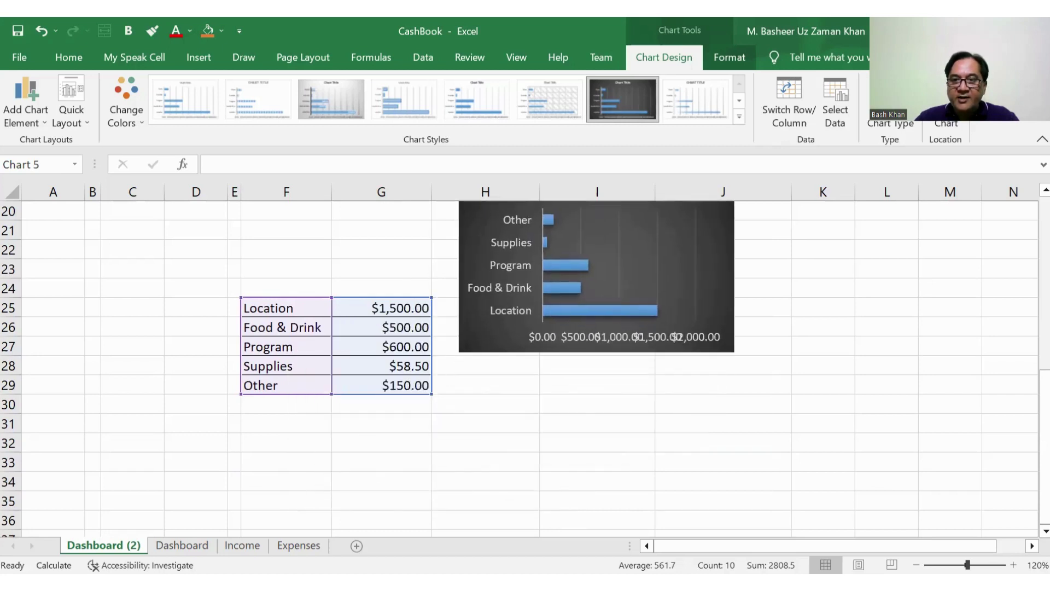
key(ctrl+z)
drag(428, 410, 550, 405)
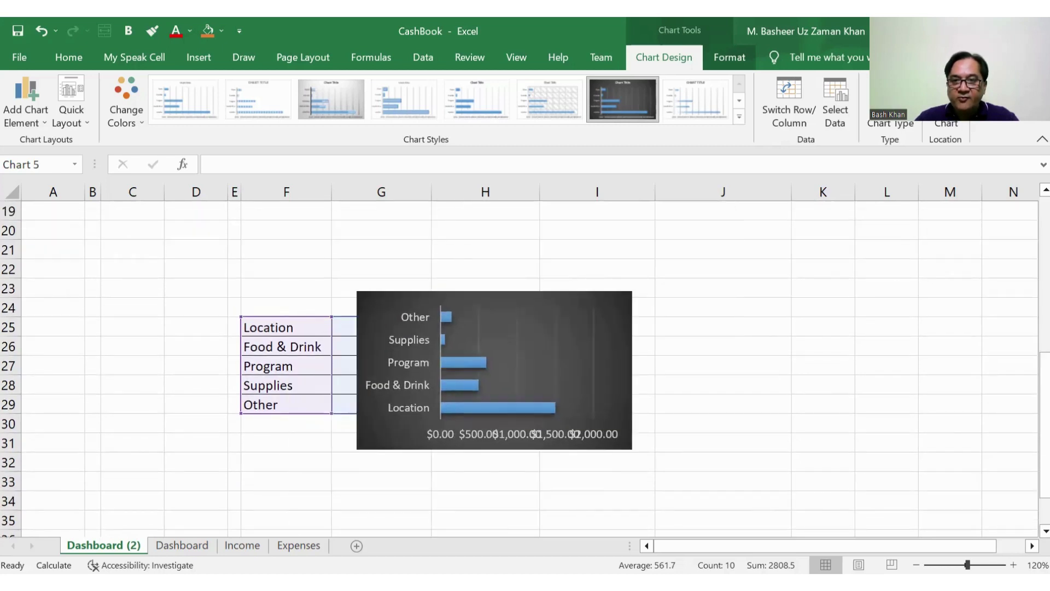
click(574, 415)
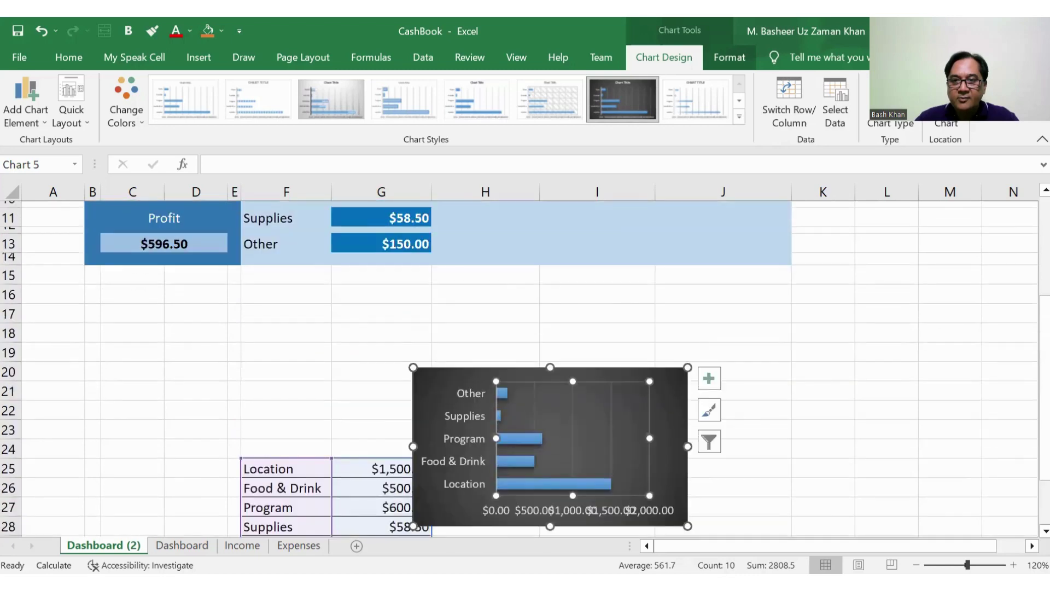
drag(574, 416, 581, 401)
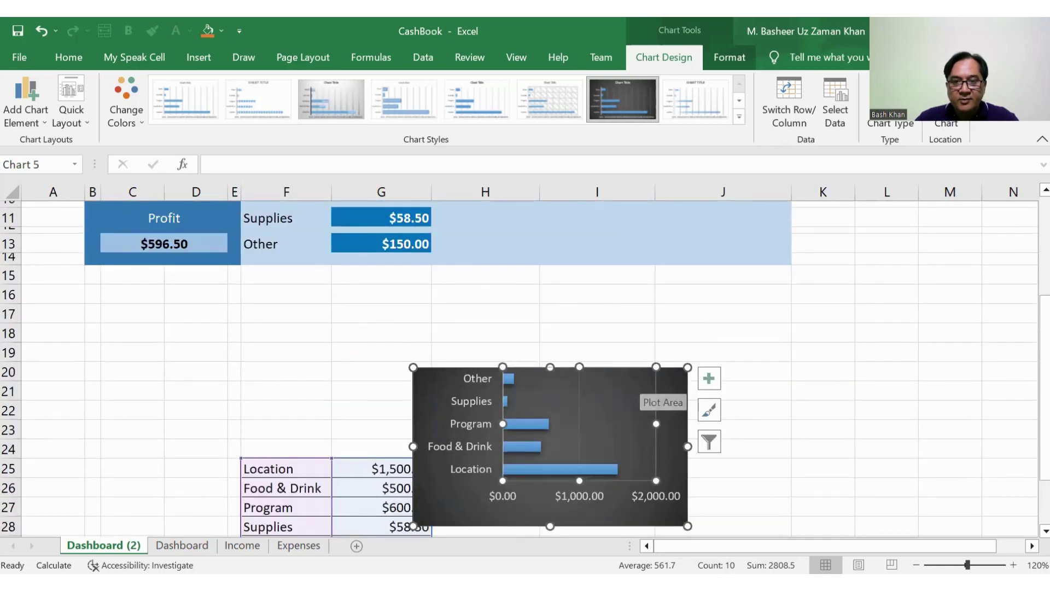
key(ctrl+z)
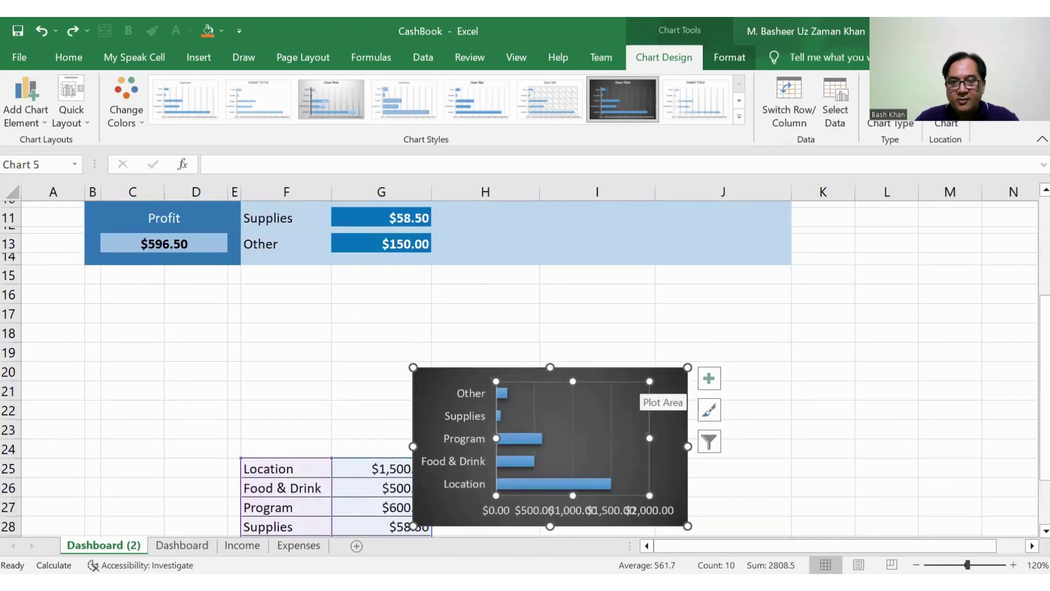
drag(454, 377, 522, 198)
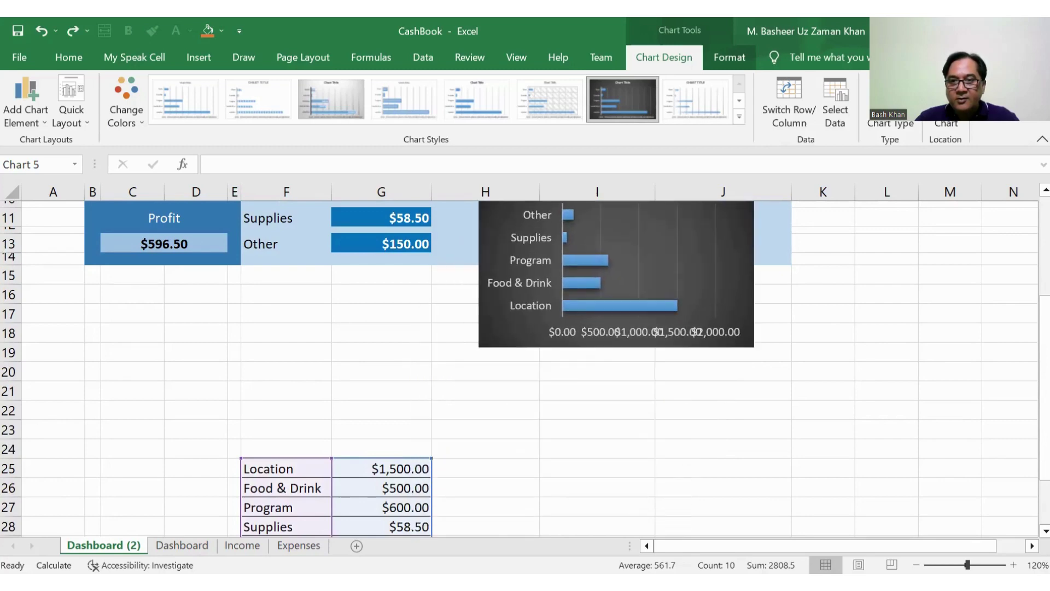
scroll(684, 353, up, 3)
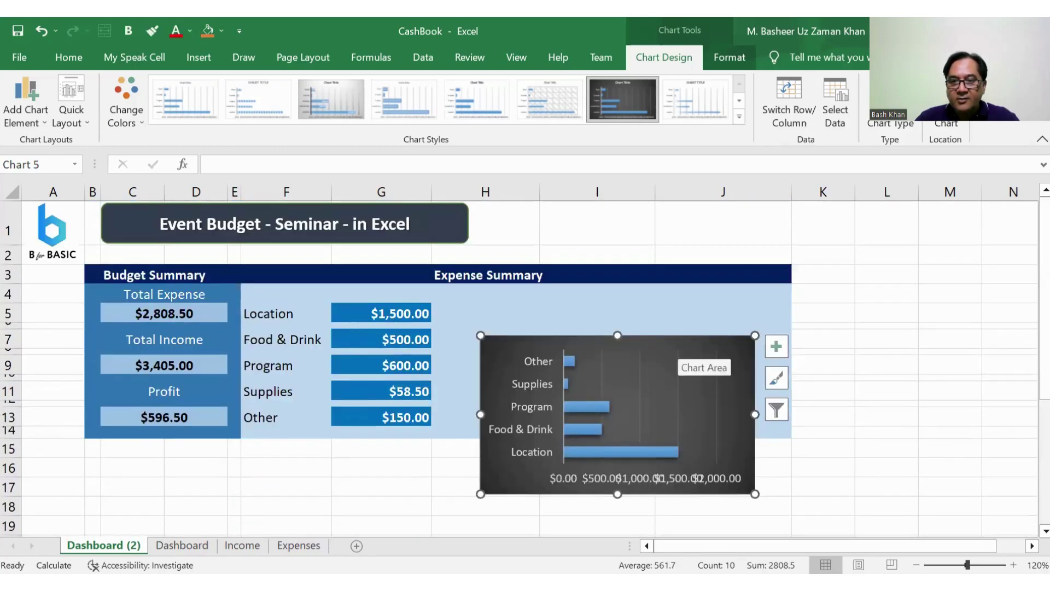
drag(681, 356, 660, 305)
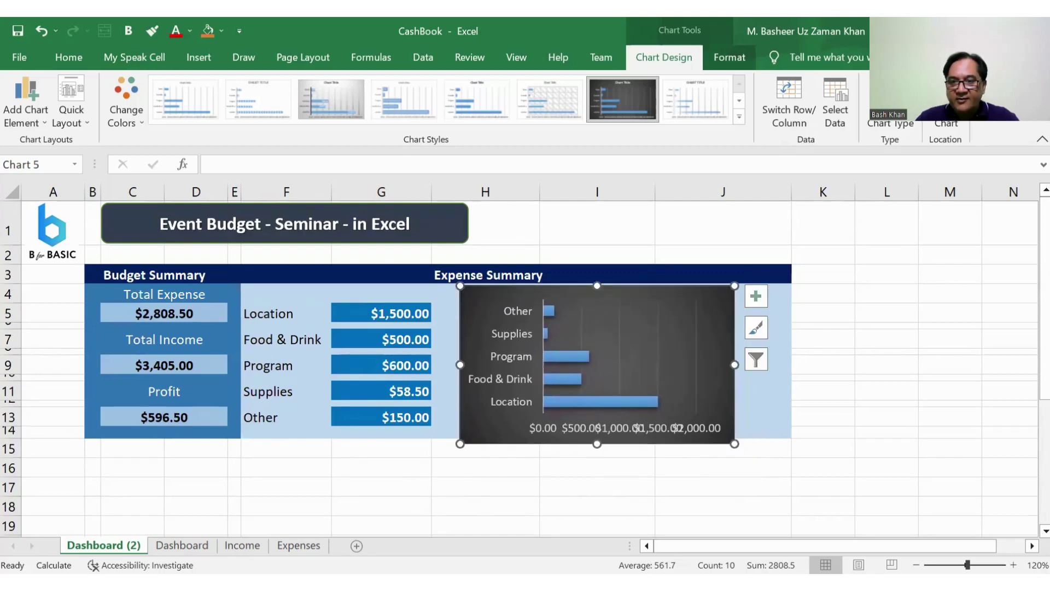
drag(735, 444, 775, 434)
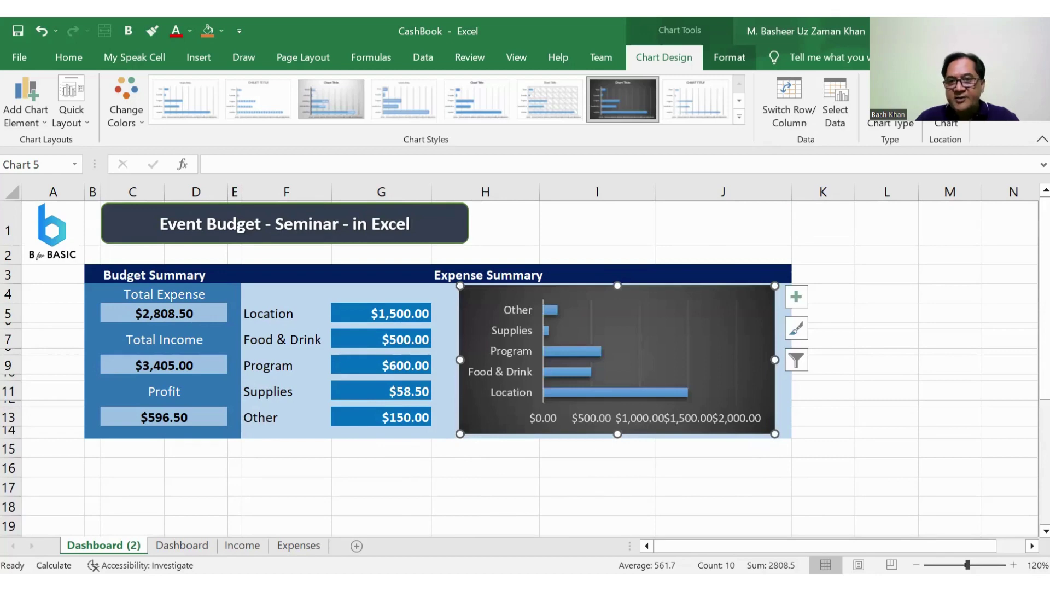
click(887, 351)
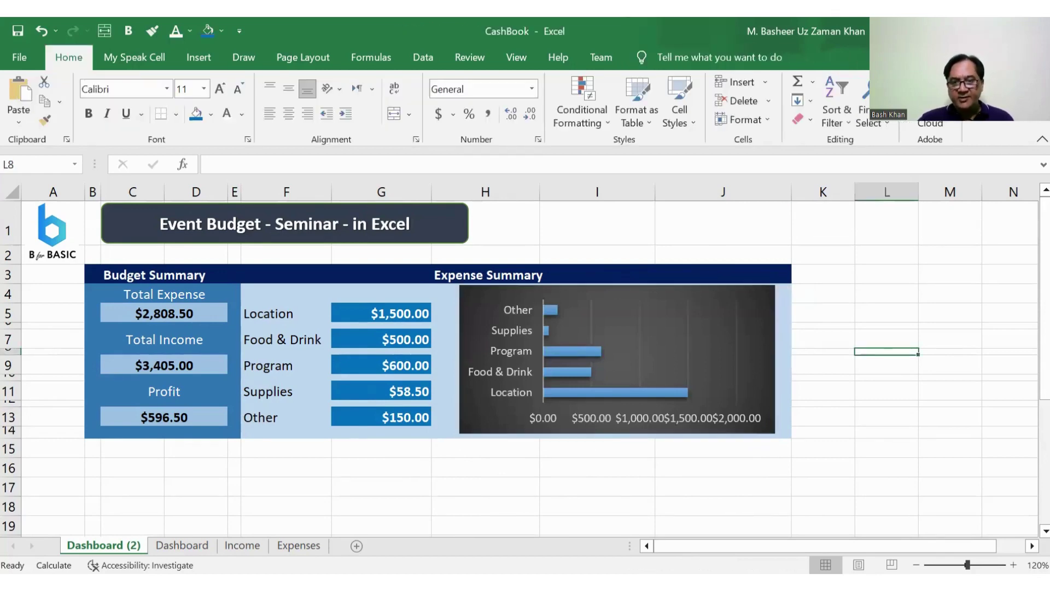
Compare with the Dashboard sheet, then delete the chart's dollar value axis on Dashboard (2).
click(182, 545)
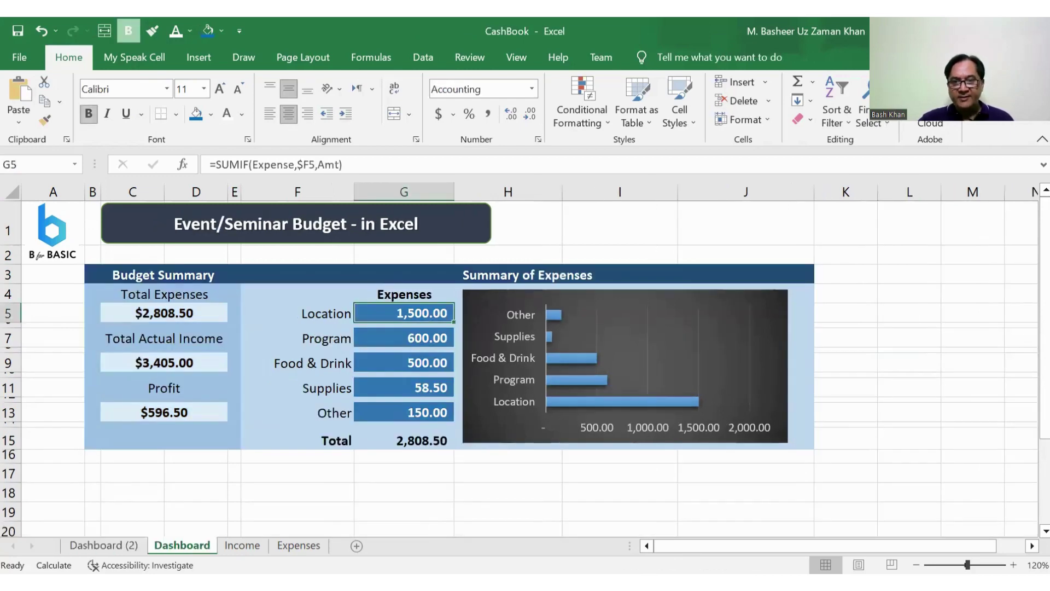
click(104, 546)
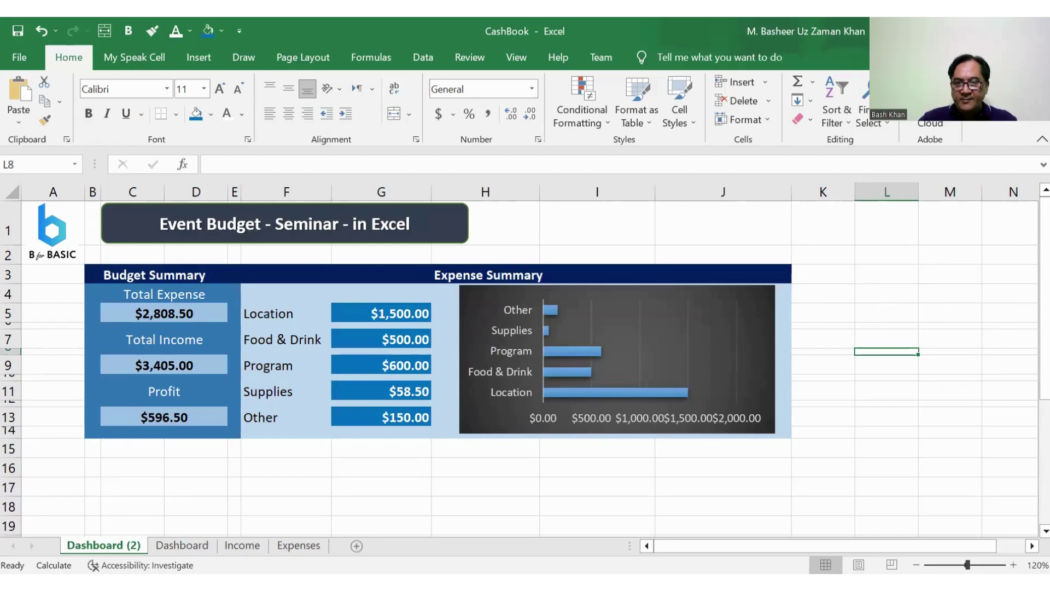
click(617, 359)
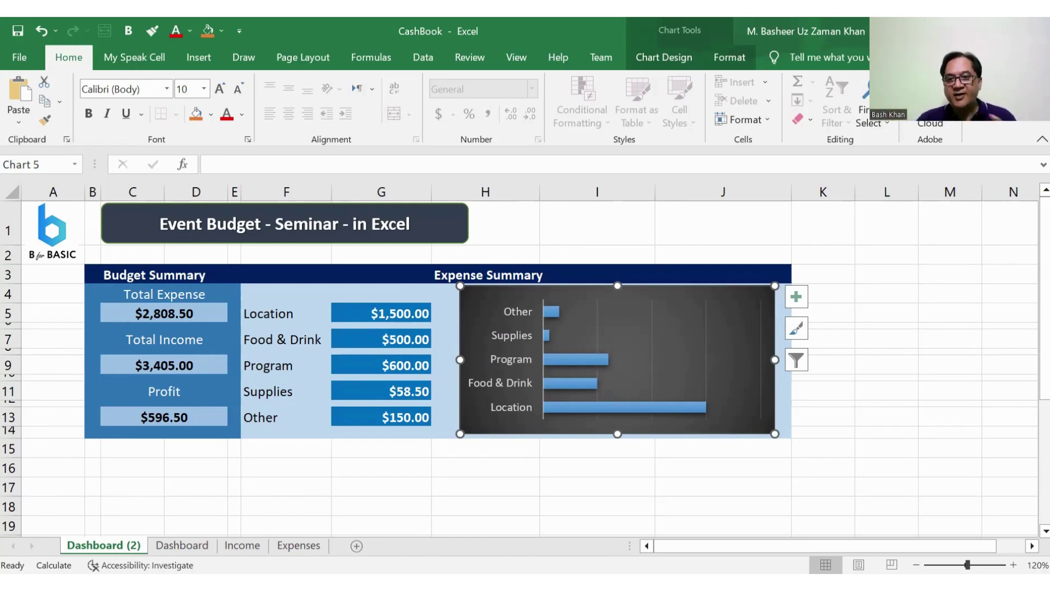
click(485, 525)
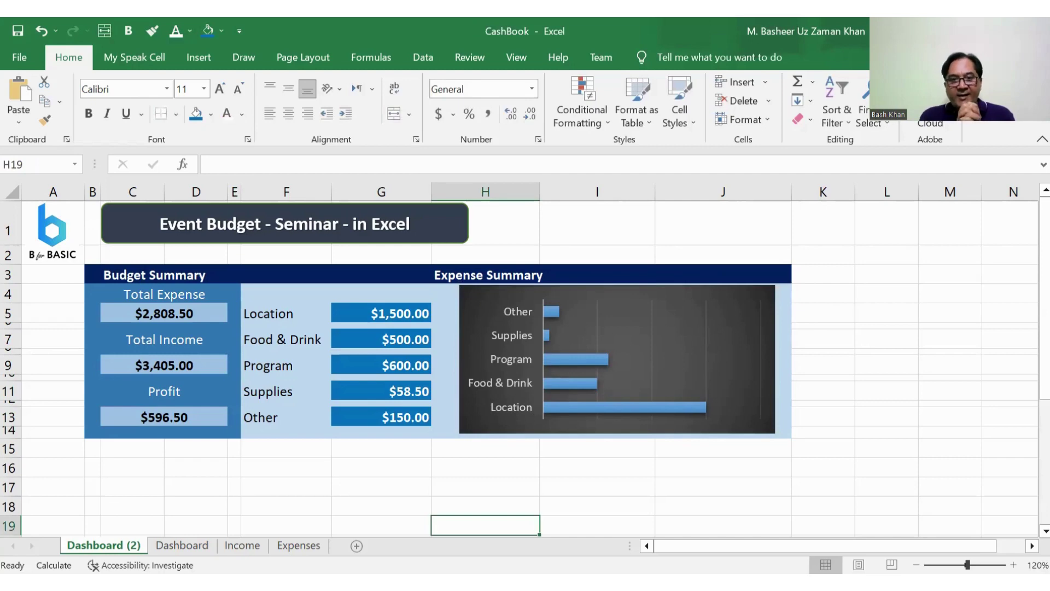